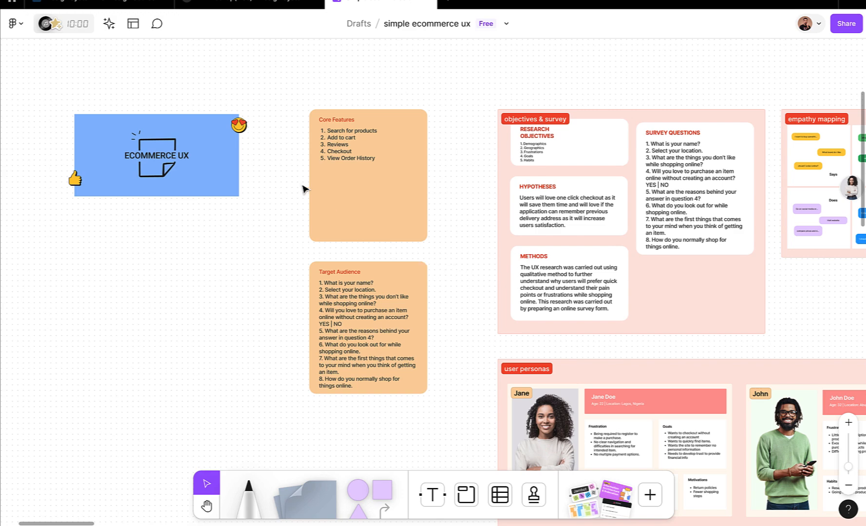
# Step: Examine the Core Features and Target Audience notes on the ecommerce UX board
pyautogui.scroll(5, 304, 188)
pyautogui.scroll(4, 438, 231)
pyautogui.hscroll(2, 439, 230)
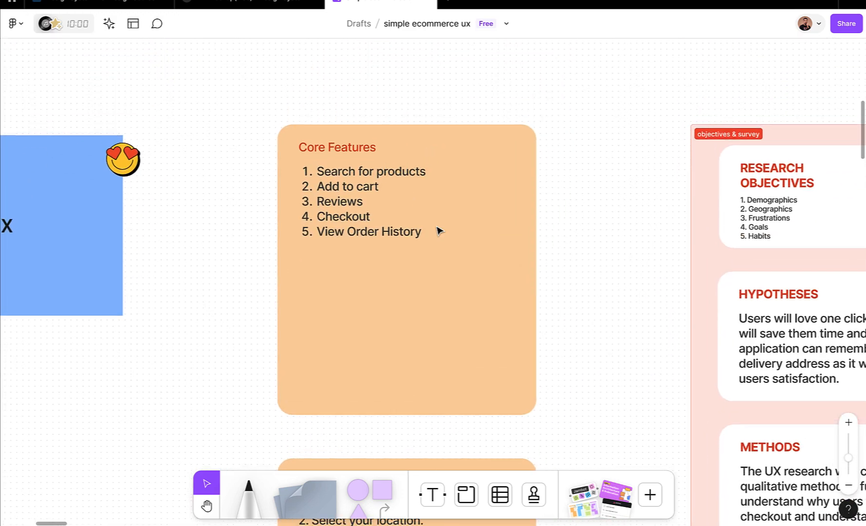
pyautogui.scroll(-6, 438, 231)
pyautogui.scroll(-2, 439, 230)
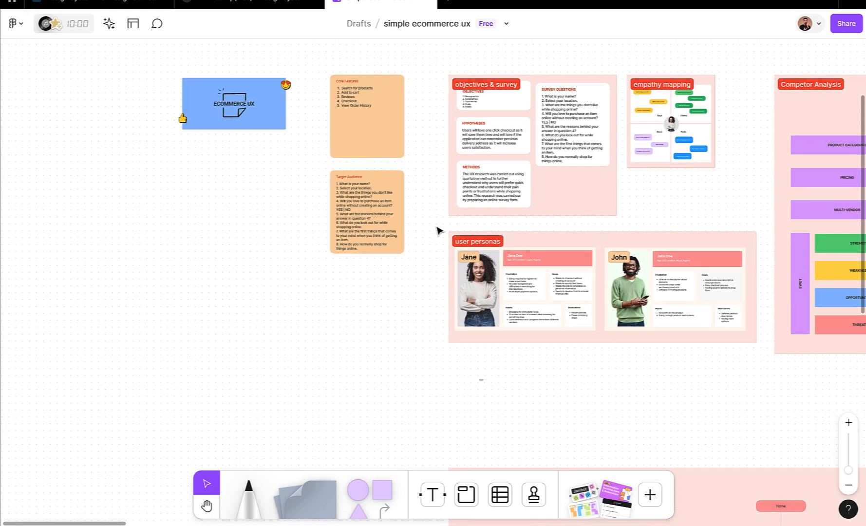
pyautogui.scroll(5, 438, 230)
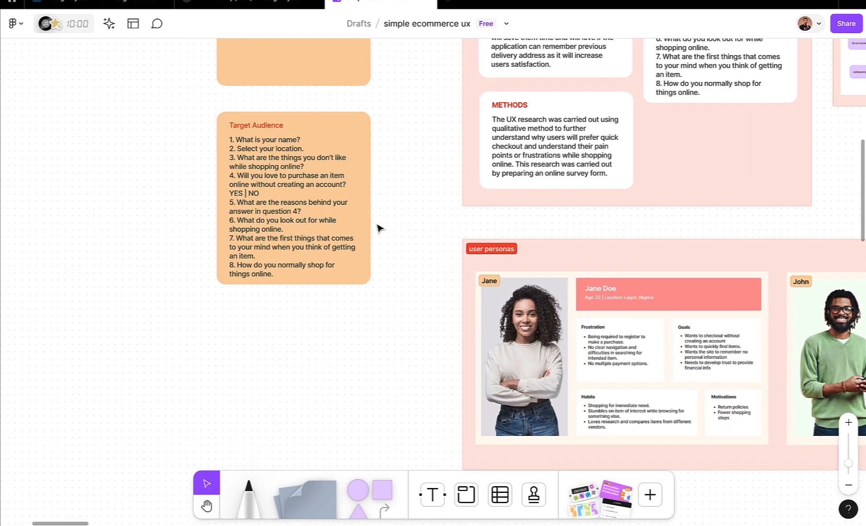
pyautogui.scroll(2, 344, 215)
pyautogui.hscroll(1, 343, 216)
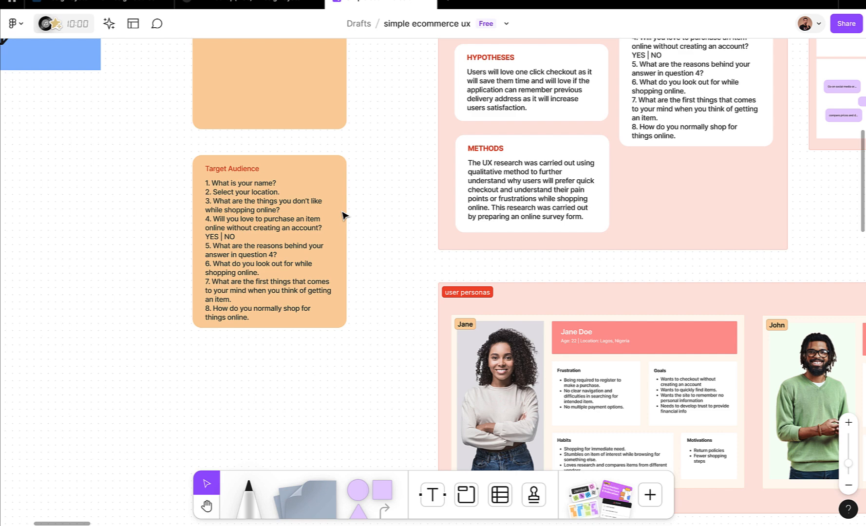
# Step: Read the research objectives, hypotheses, methods and survey questions in the objectives & survey section
pyautogui.scroll(3, 344, 216)
pyautogui.hscroll(4, 344, 216)
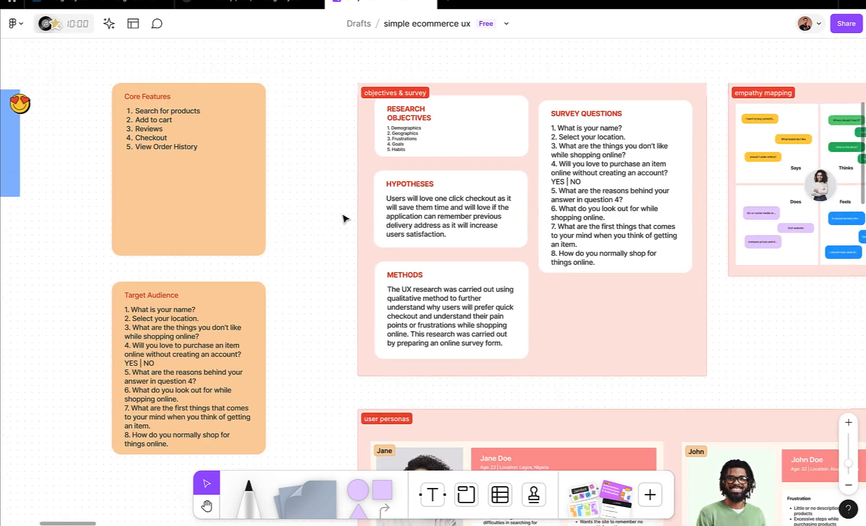
pyautogui.scroll(-1, 344, 217)
pyautogui.hscroll(2, 344, 218)
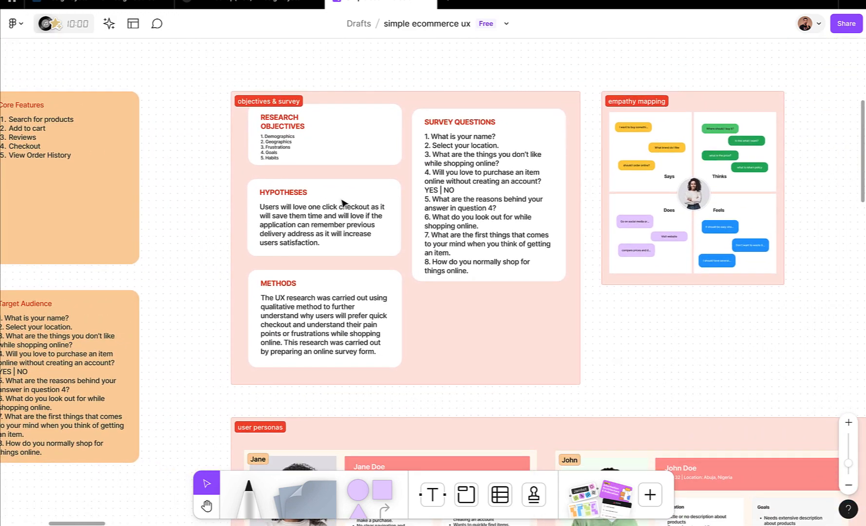
pyautogui.scroll(5, 399, 144)
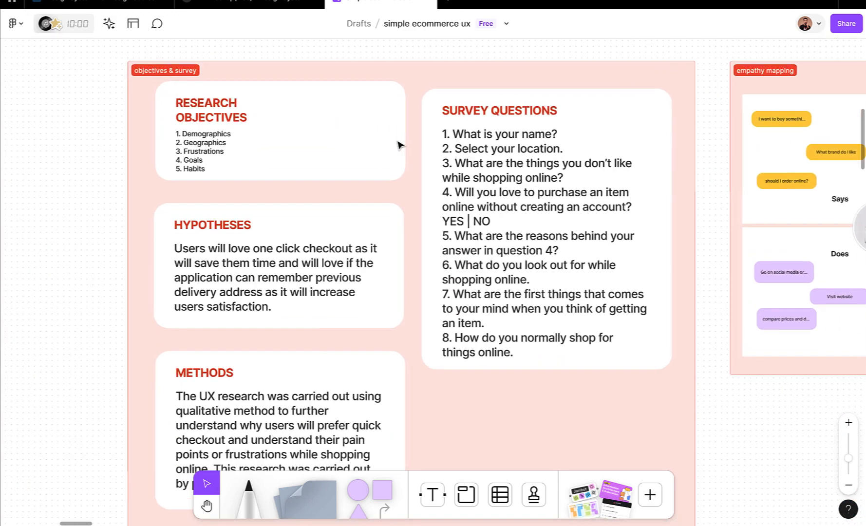
pyautogui.scroll(-1, 380, 176)
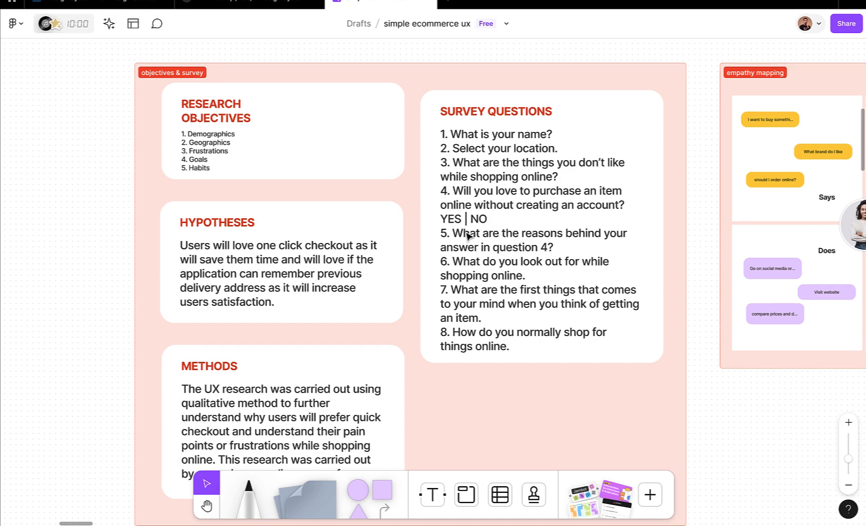
pyautogui.scroll(-5, 466, 235)
pyautogui.scroll(-3, 466, 235)
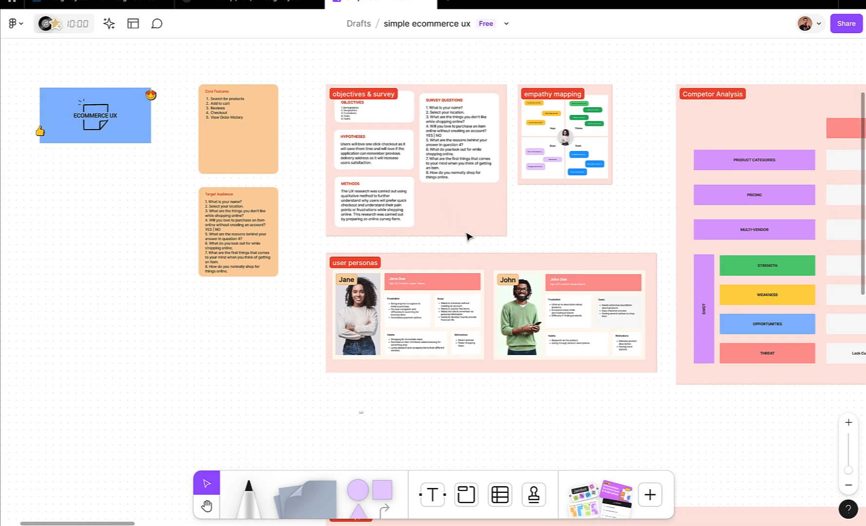
# Step: Examine the two user persona cards and the Says, Thinks, Does and Feels quadrants of the empathy mapping section
pyautogui.scroll(4, 415, 273)
pyautogui.scroll(-1, 415, 273)
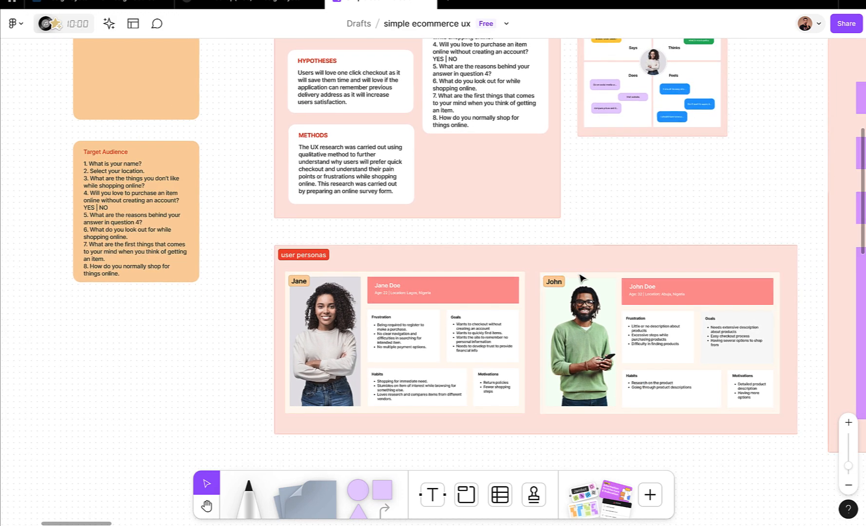
pyautogui.hscroll(3, 581, 278)
pyautogui.scroll(2, 581, 279)
pyautogui.hscroll(3, 580, 278)
pyautogui.scroll(2, 581, 279)
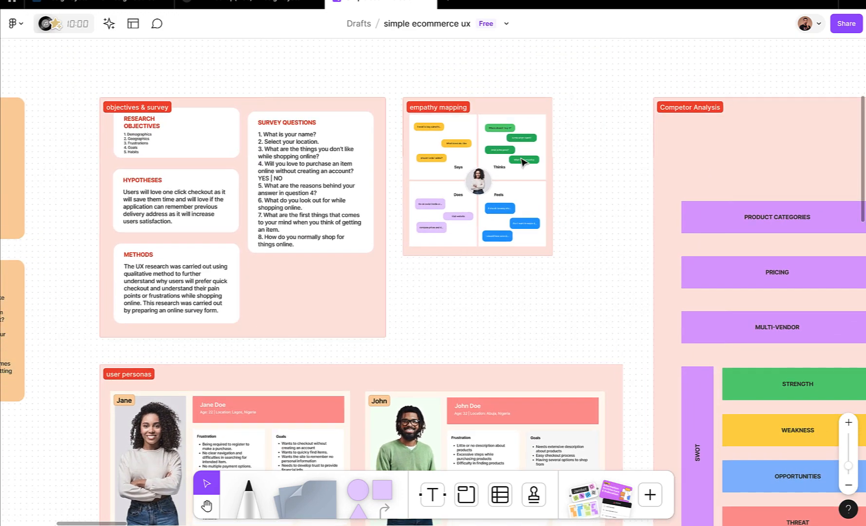
pyautogui.scroll(5, 524, 162)
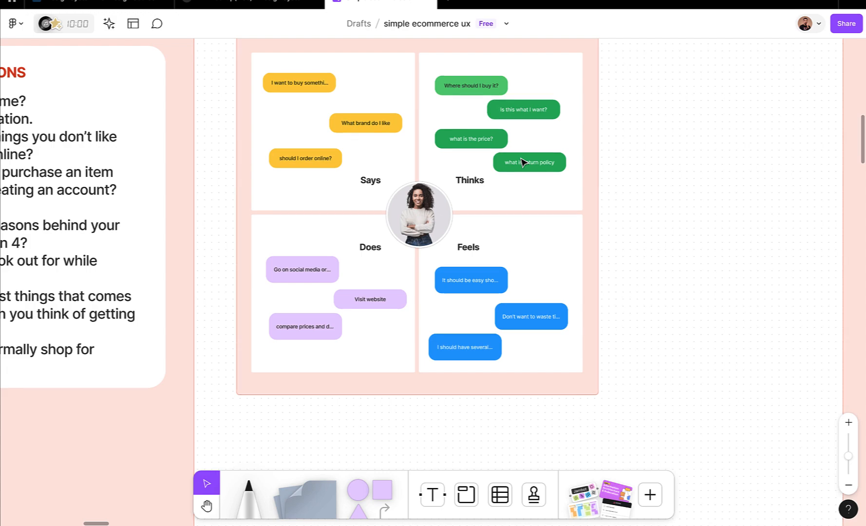
pyautogui.scroll(-5, 524, 162)
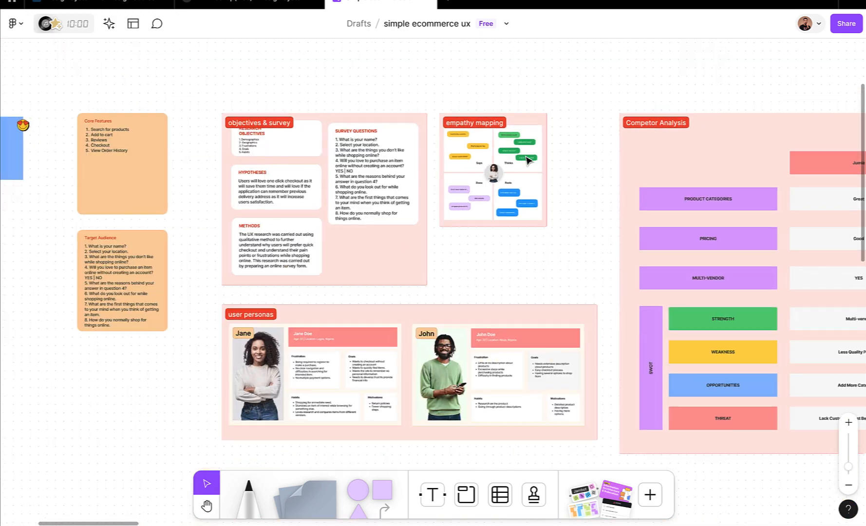
# Step: Review the competitor analysis table, including its SWOT rows for Jumia, Konga and Quick Buy
pyautogui.hscroll(10, 529, 161)
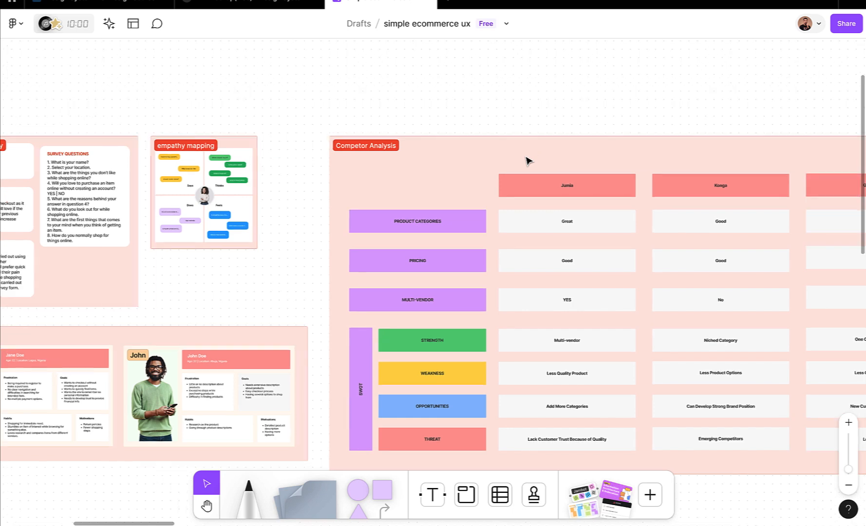
pyautogui.hscroll(2, 526, 161)
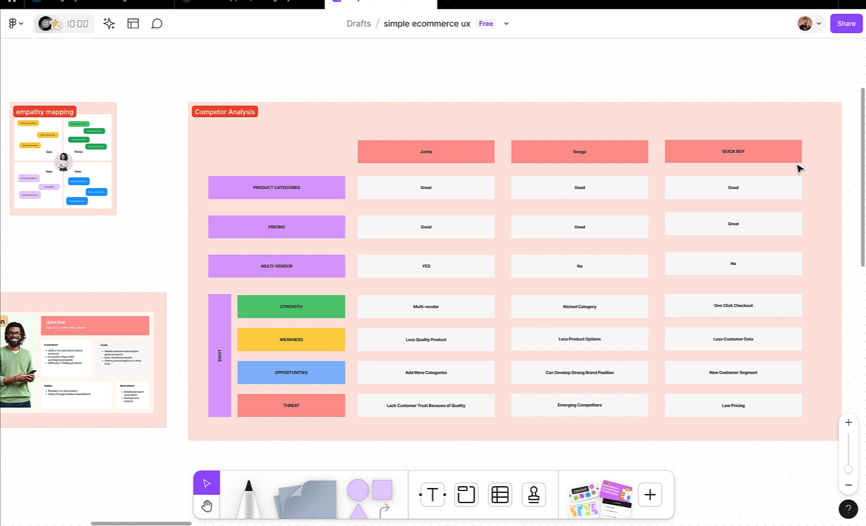
pyautogui.hscroll(3, 618, 267)
pyautogui.scroll(-1, 617, 267)
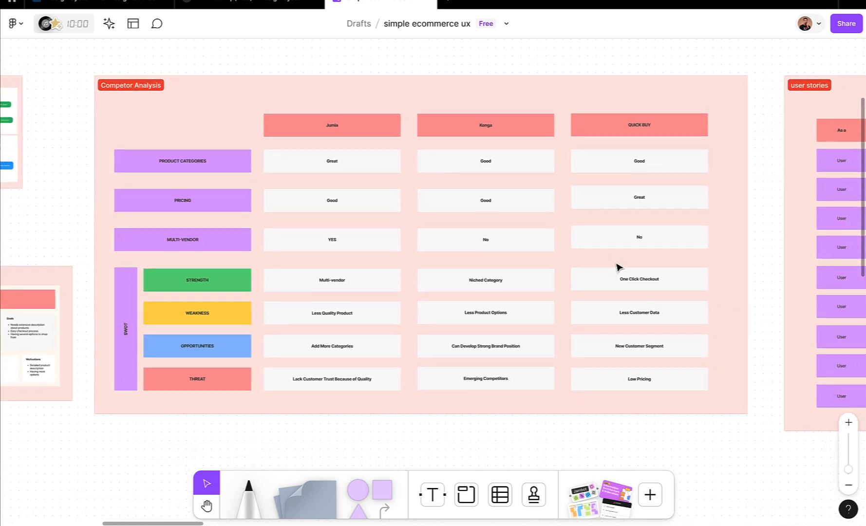
# Step: Look over the user stories table and the User Journey Map beside it
pyautogui.scroll(-5, 618, 267)
pyautogui.hscroll(3, 618, 267)
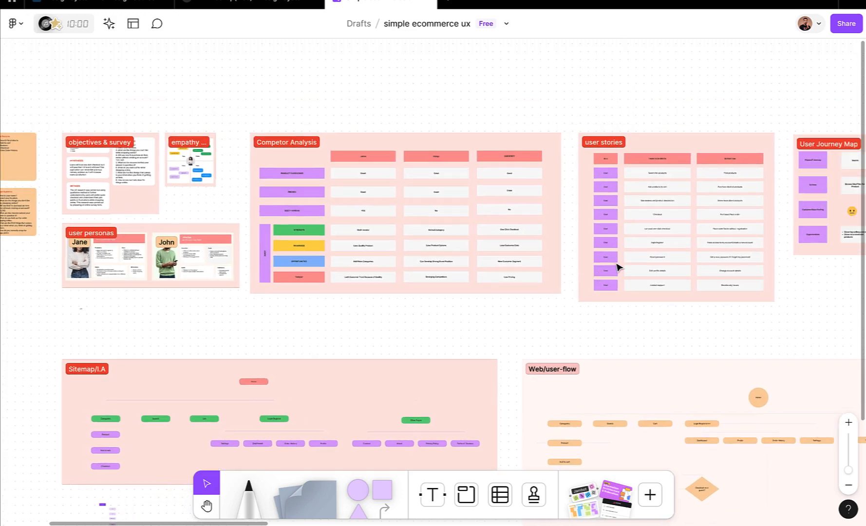
pyautogui.hscroll(3, 618, 267)
pyautogui.scroll(5, 618, 267)
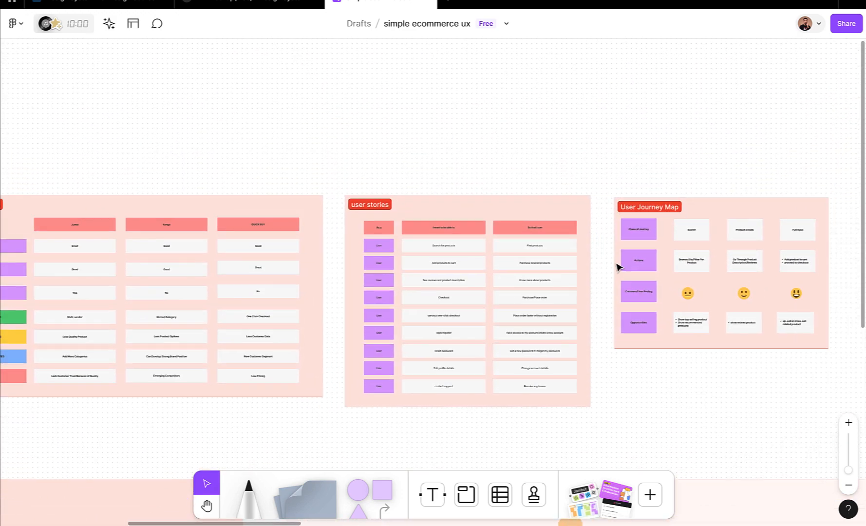
pyautogui.hscroll(8, 617, 267)
pyautogui.hscroll(-11, 618, 267)
pyautogui.scroll(-3, 618, 267)
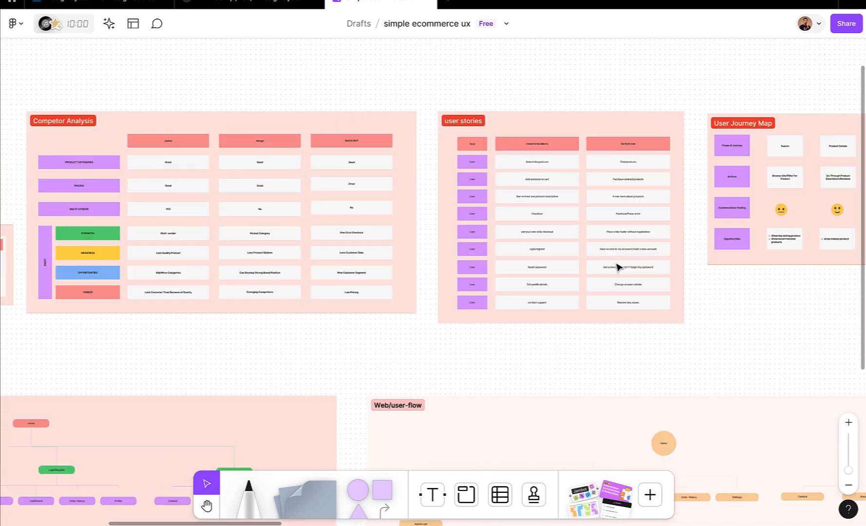
# Step: Examine the Sitemap/I.A diagram and the Web/user-flow diagram in the lower row of the board
pyautogui.scroll(-5, 618, 267)
pyautogui.hscroll(-7, 618, 267)
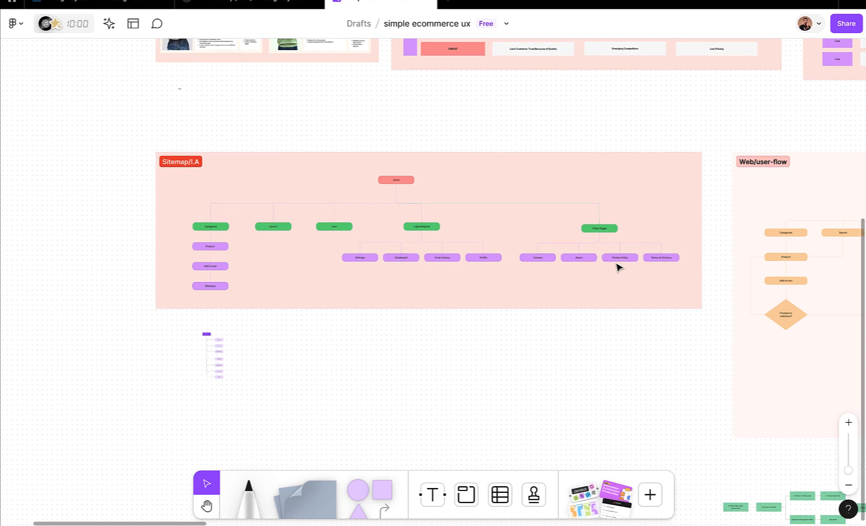
pyautogui.hscroll(10, 617, 267)
pyautogui.scroll(1, 617, 267)
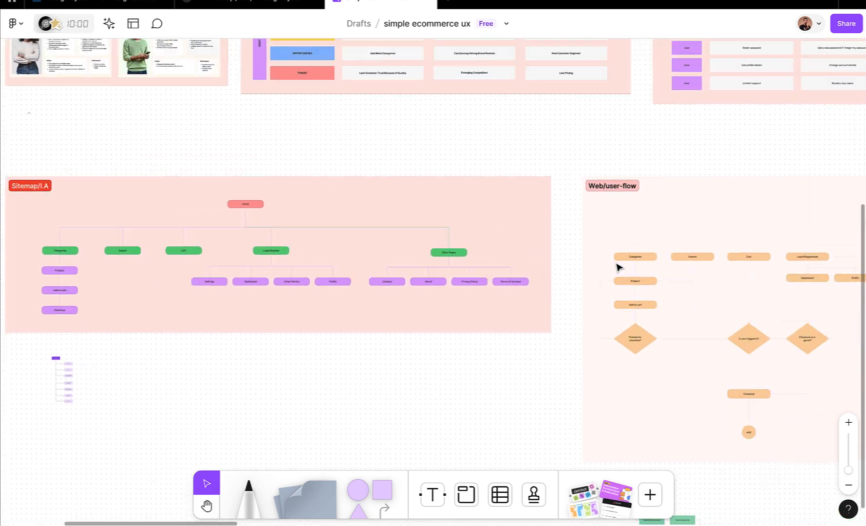
pyautogui.hscroll(10, 619, 267)
pyautogui.scroll(-2, 619, 267)
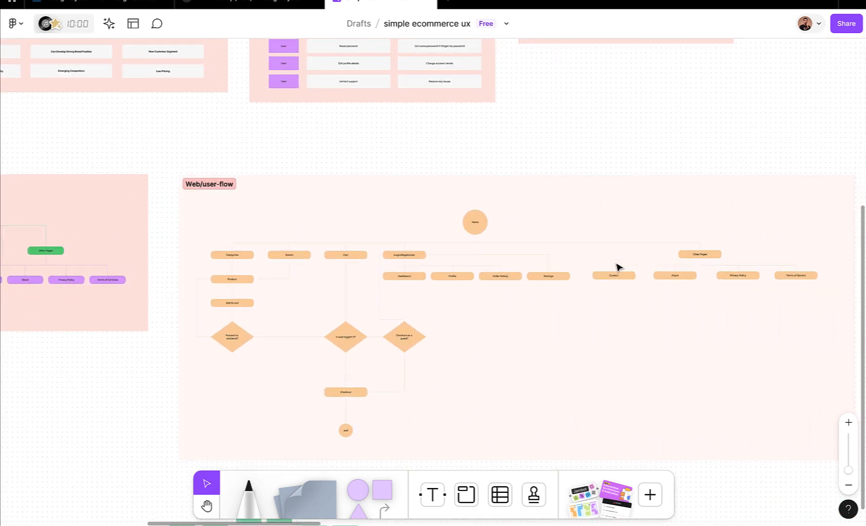
# Step: Examine the Mobile/user-flow and Task Flows sections, and view the whole UX board at once
pyautogui.hscroll(10, 618, 267)
pyautogui.scroll(1, 617, 267)
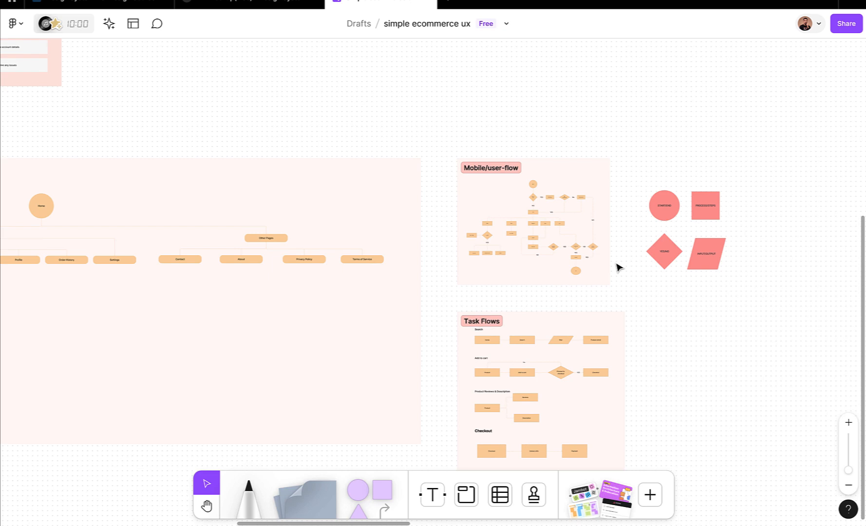
pyautogui.hscroll(10, 619, 267)
pyautogui.scroll(-5, 618, 267)
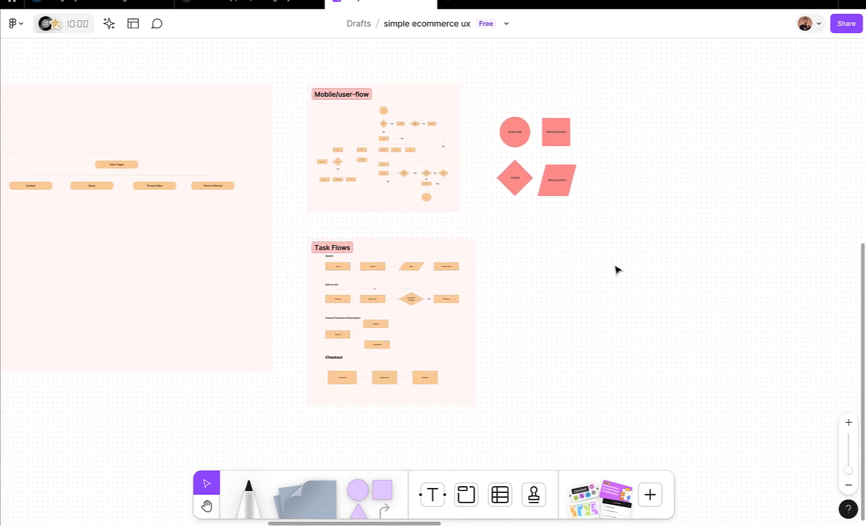
pyautogui.scroll(-10, 616, 268)
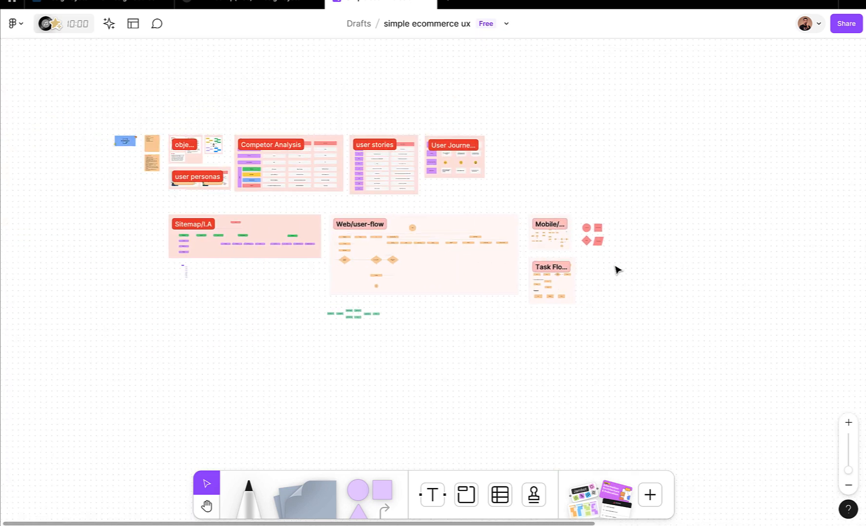
pyautogui.hscroll(-5, 618, 269)
pyautogui.scroll(3, 618, 269)
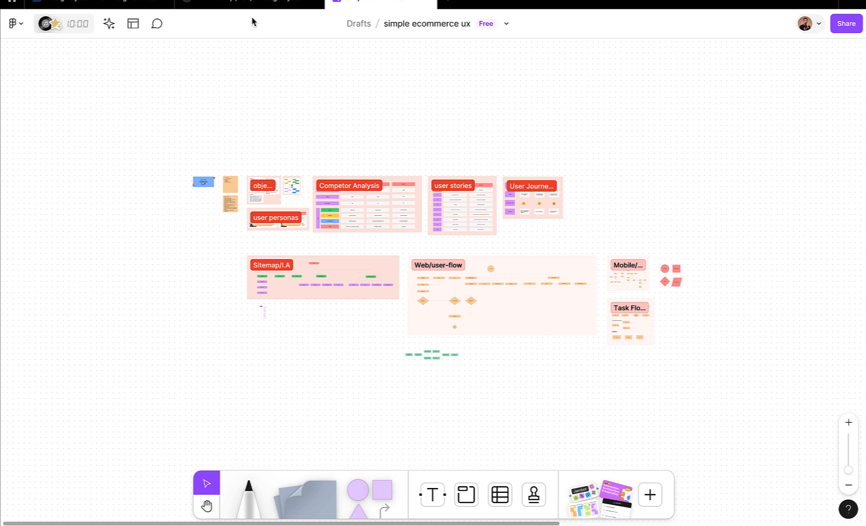
# Step: Switch to the Design System - UI Design Course file and open its Foundation page
pyautogui.click(117, 5)
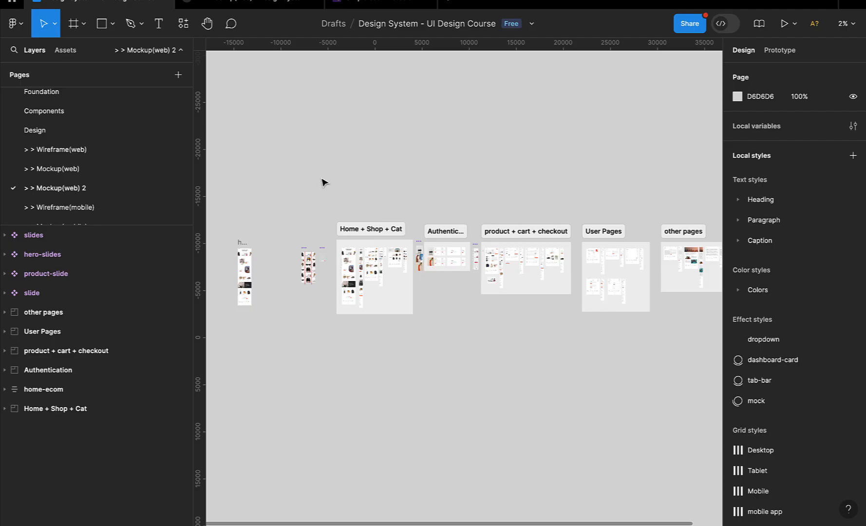
pyautogui.hscroll(-1, 355, 223)
pyautogui.scroll(-1, 354, 223)
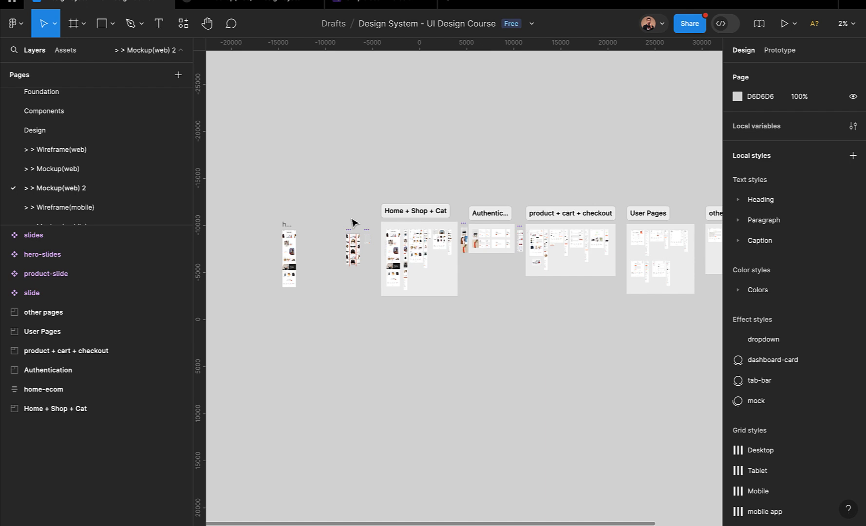
pyautogui.scroll(2, 90, 112)
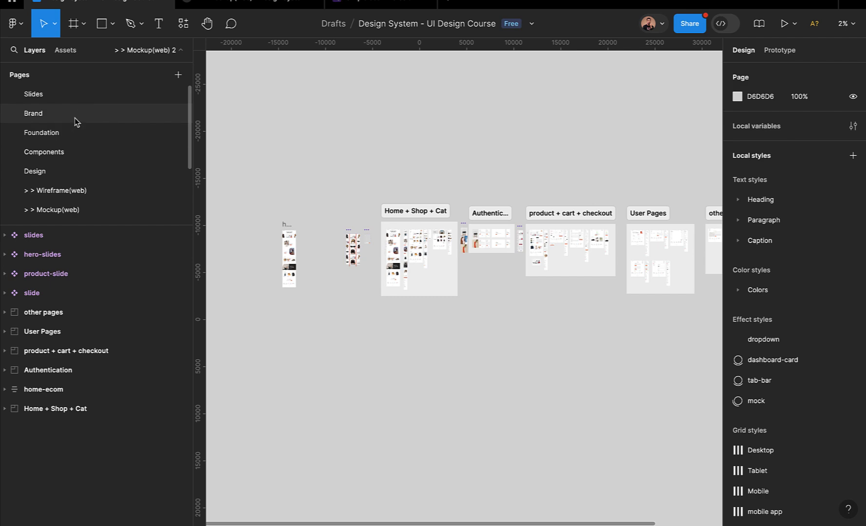
pyautogui.click(77, 131)
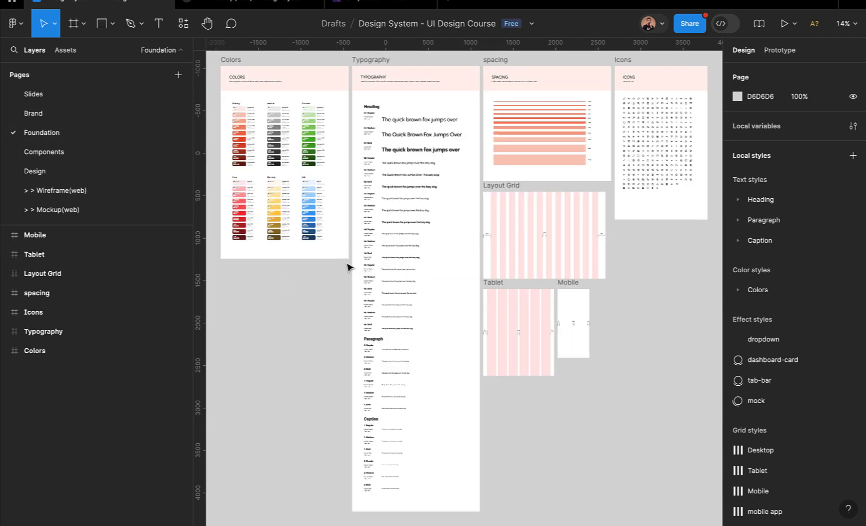
# Step: Examine the Primary, Neutral, Success, Error, Warning and Info palettes in the Colors frame
pyautogui.scroll(1, 349, 267)
pyautogui.scroll(5, 277, 144)
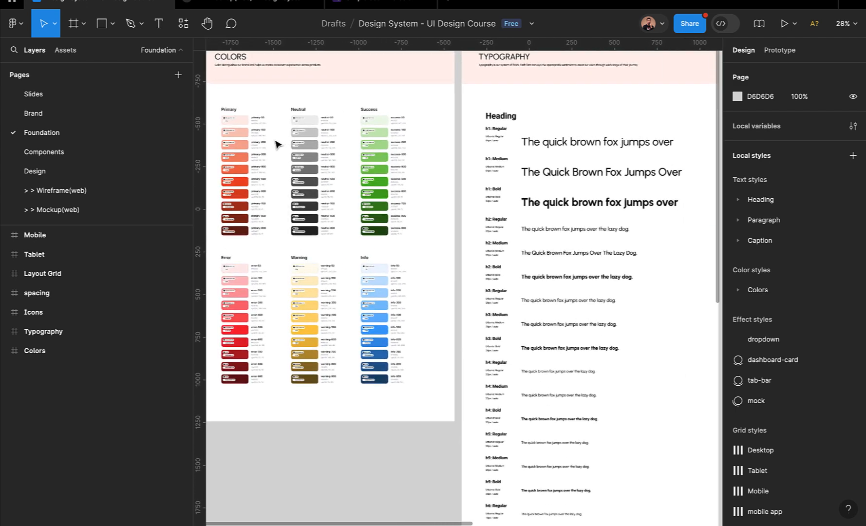
pyautogui.scroll(2, 277, 145)
pyautogui.hscroll(-2, 277, 145)
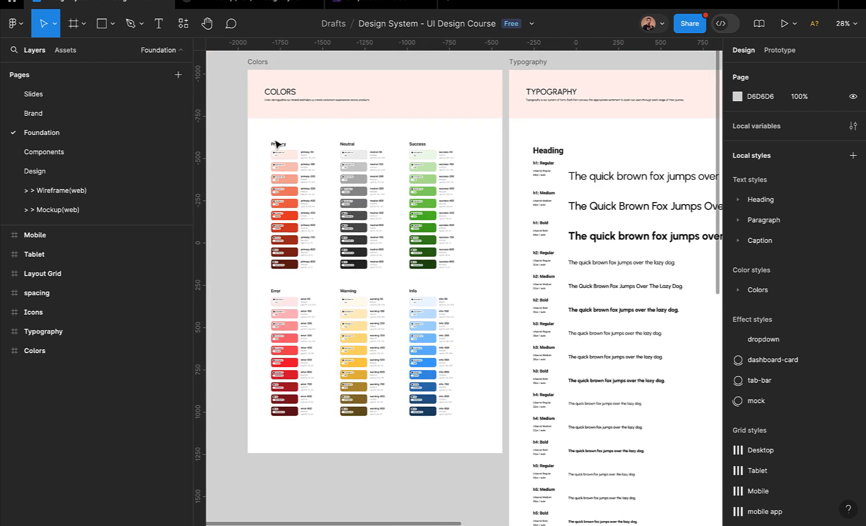
pyautogui.click(366, 183)
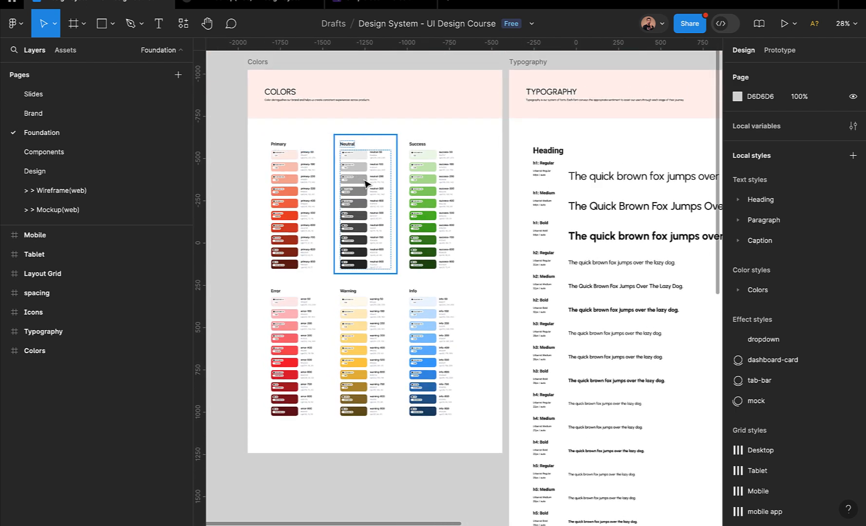
pyautogui.click(287, 202)
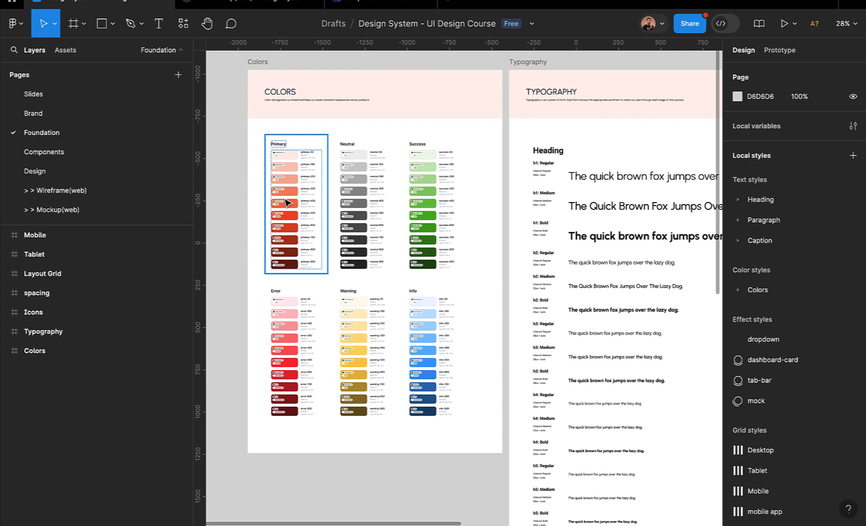
pyautogui.scroll(-5, 463, 249)
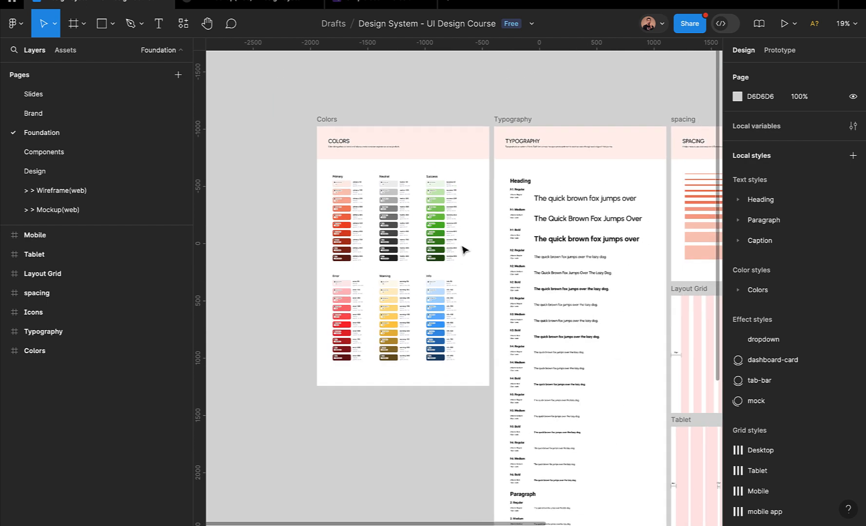
# Step: Examine the heading styles in the Typography frame, including the Urbanist h1 Regular, Medium and Bold samples
pyautogui.scroll(6, 463, 249)
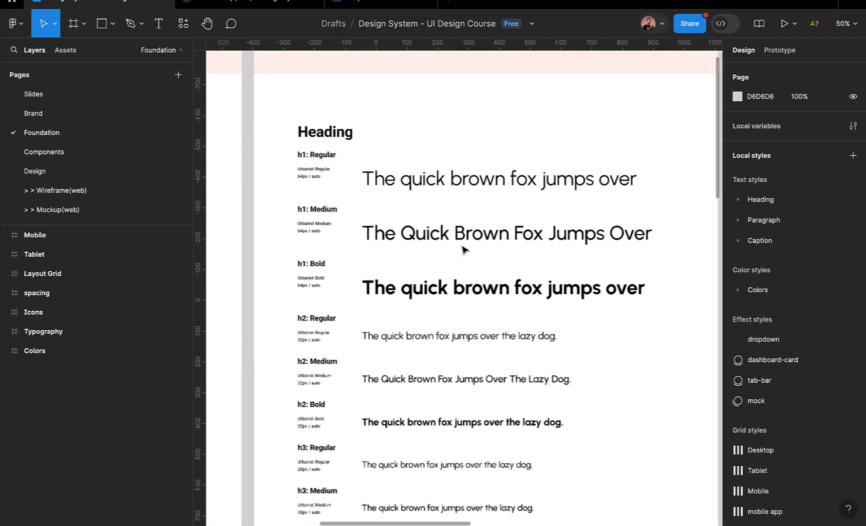
pyautogui.scroll(-2, 359, 195)
pyautogui.scroll(5, 306, 200)
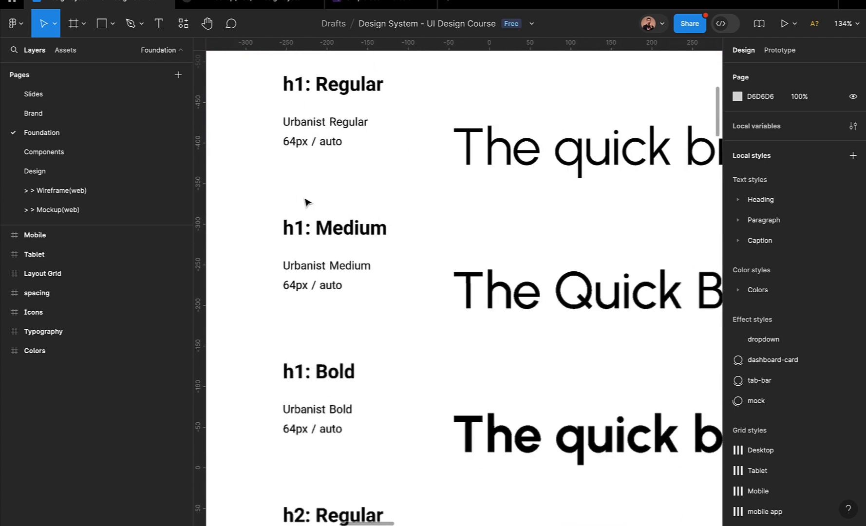
pyautogui.scroll(-5, 306, 201)
pyautogui.scroll(-3, 305, 202)
# Step: Examine the spacing and Icons frames and the Layout Grid, Tablet and Mobile grid frames
pyautogui.hscroll(5, 306, 199)
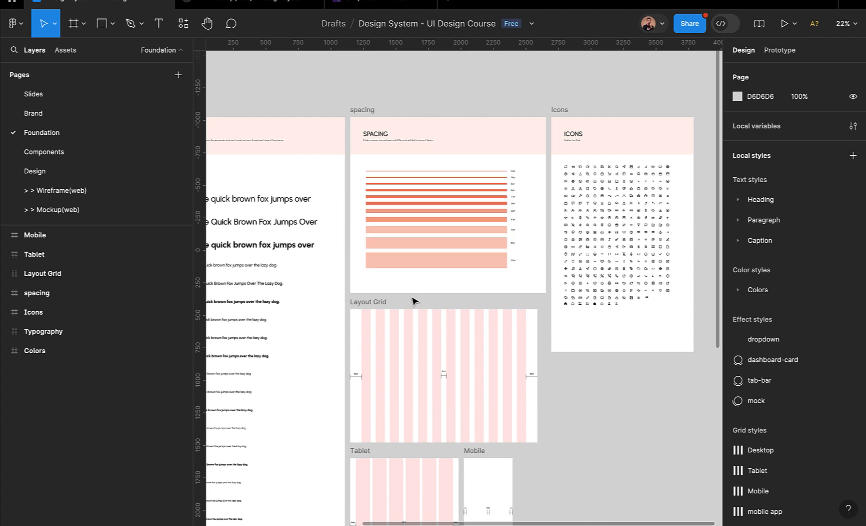
pyautogui.scroll(-5, 513, 398)
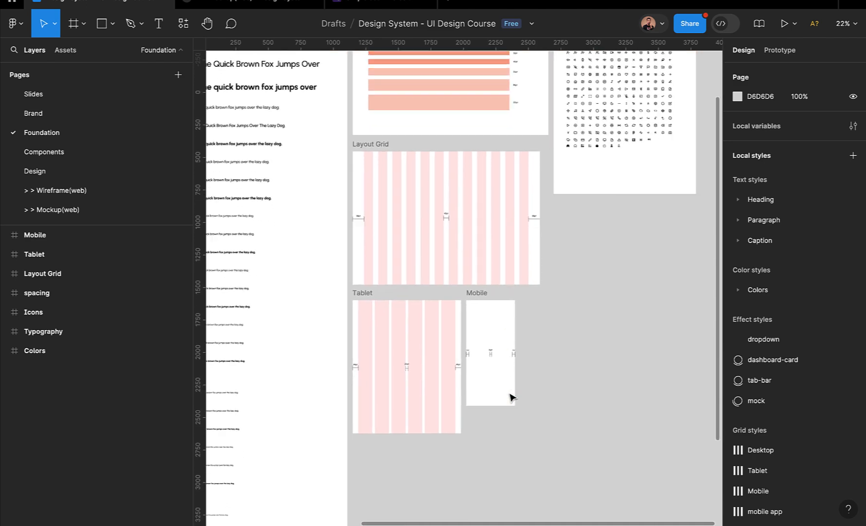
pyautogui.keyDown('ctrl'); pyautogui.scroll(5, 464, 314); pyautogui.keyUp('ctrl')
pyautogui.scroll(2, 463, 314)
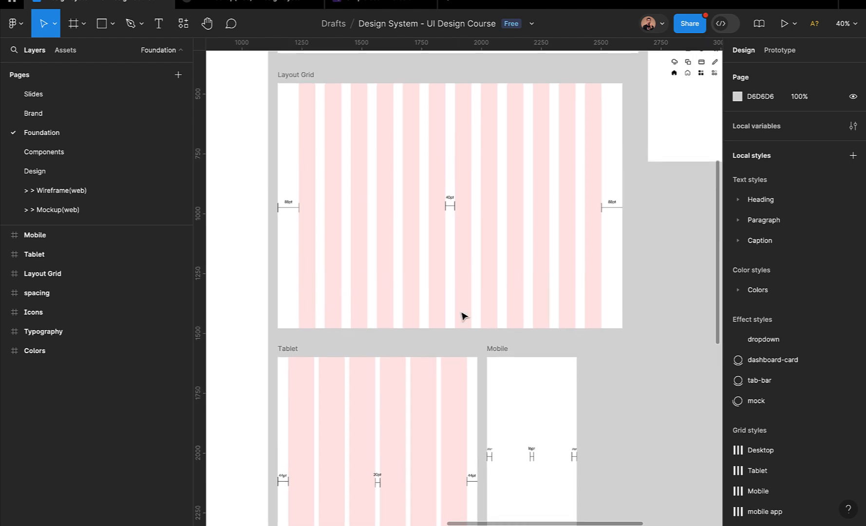
pyautogui.scroll(-1, 463, 317)
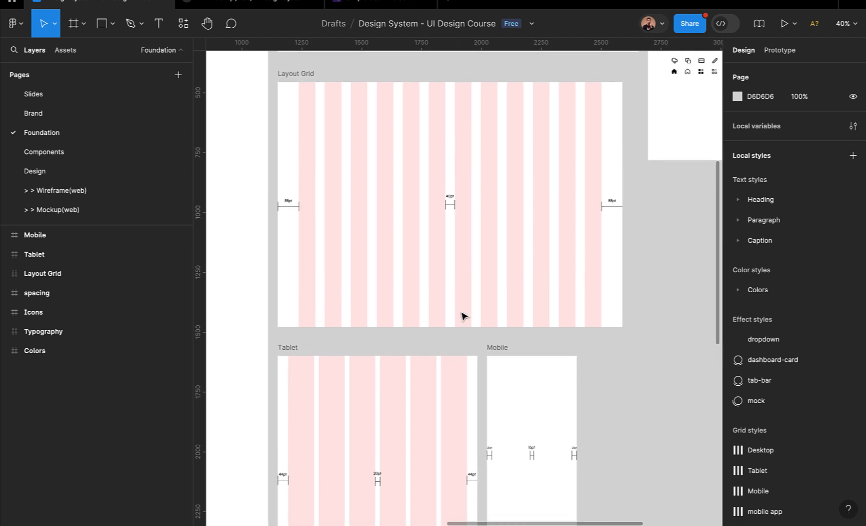
# Step: Open the Components page and look over its Buttons, Forms, Cards and navigation frames
pyautogui.click(100, 152)
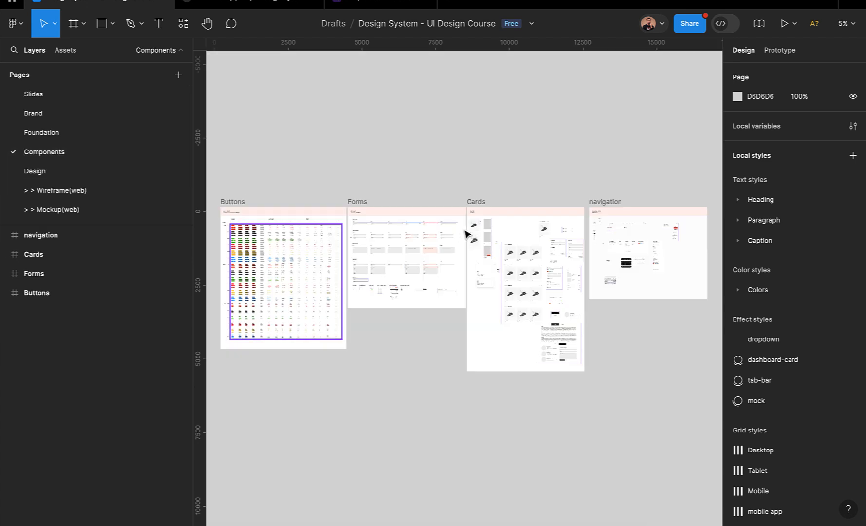
pyautogui.hscroll(5, 542, 282)
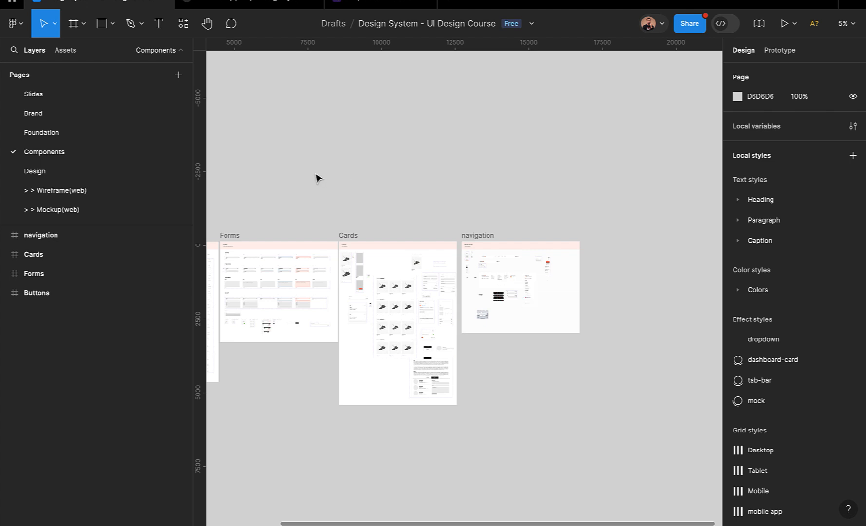
# Step: Open the Wireframe(web) page and examine the wireframes from Home + Shop + Cat through to product + cart + checkout
pyautogui.click(116, 190)
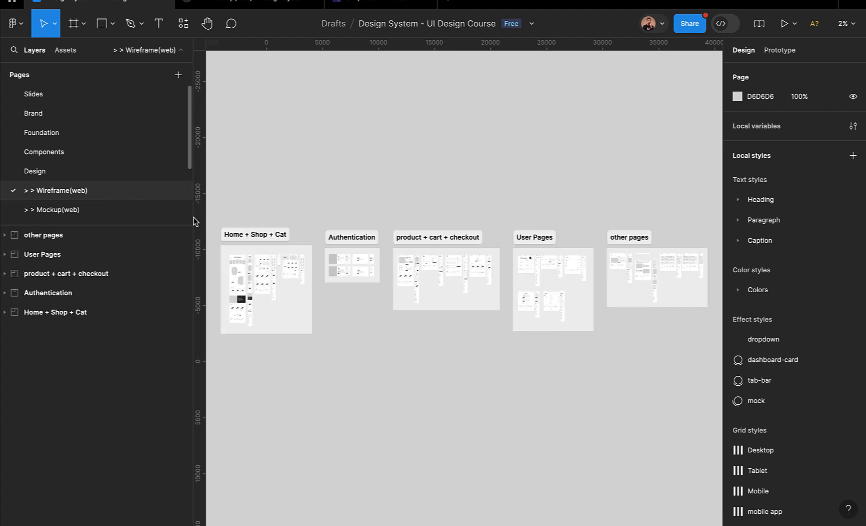
pyautogui.scroll(3, 317, 262)
pyautogui.scroll(5, 317, 262)
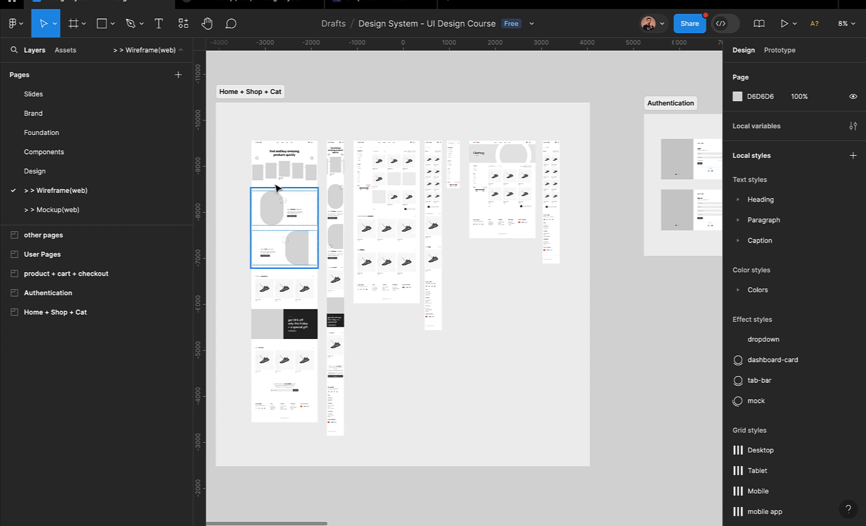
pyautogui.scroll(2, 276, 346)
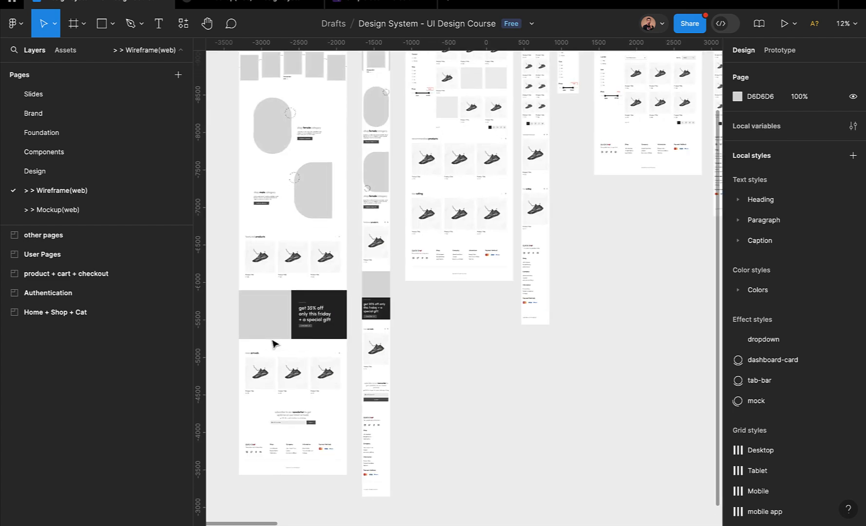
pyautogui.hscroll(5, 275, 344)
pyautogui.hscroll(15, 276, 344)
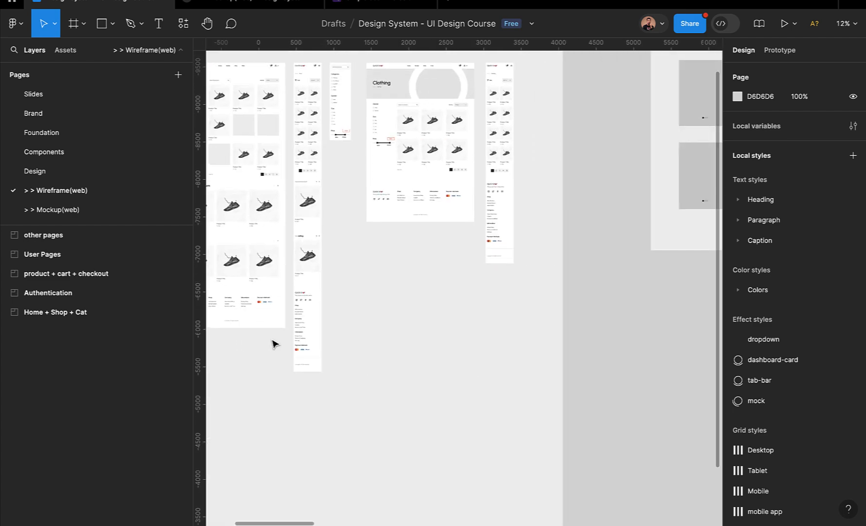
pyautogui.hscroll(13, 274, 343)
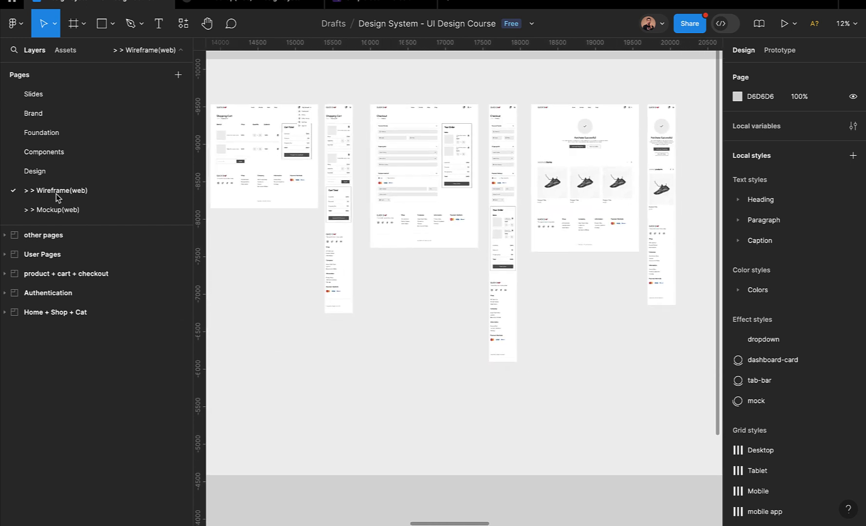
# Step: Open the Mockup(web) page and look over its Home + Shop + Cat and Authentication sections
pyautogui.click(68, 208)
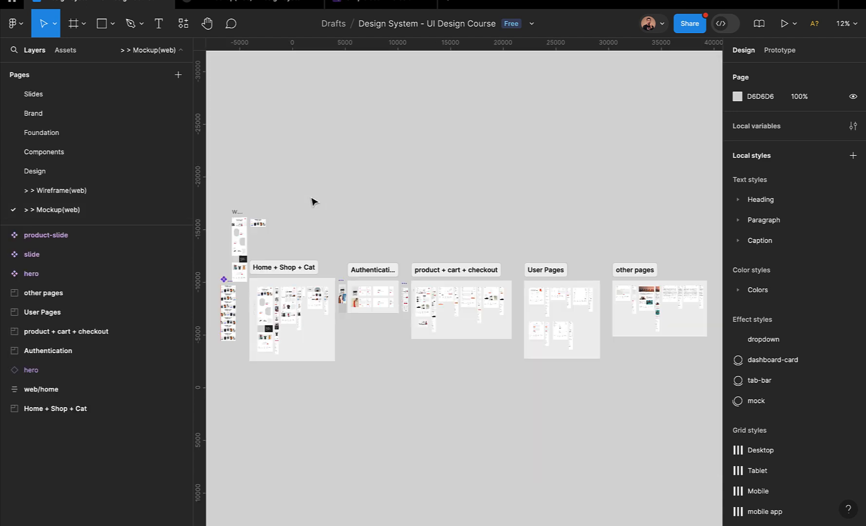
pyautogui.hscroll(-4, 313, 199)
pyautogui.scroll(-3, 313, 200)
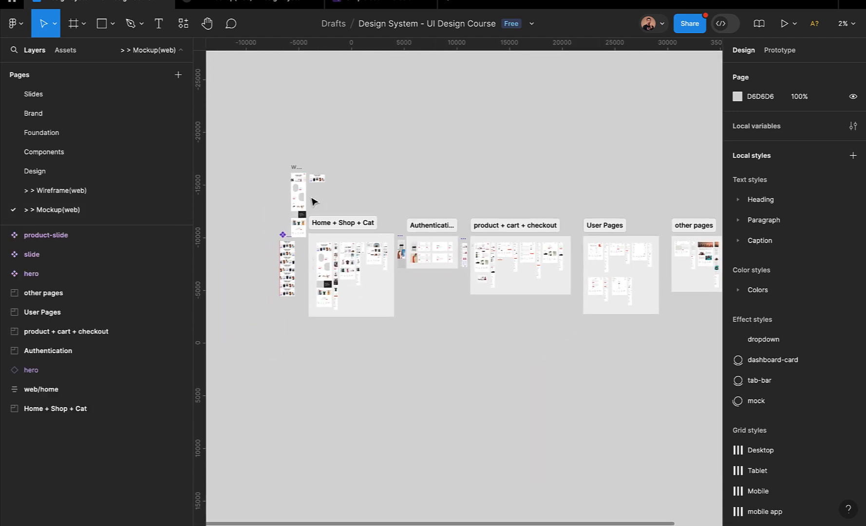
pyautogui.click(374, 249)
pyautogui.press('Escape')
pyautogui.scroll(4, 375, 249)
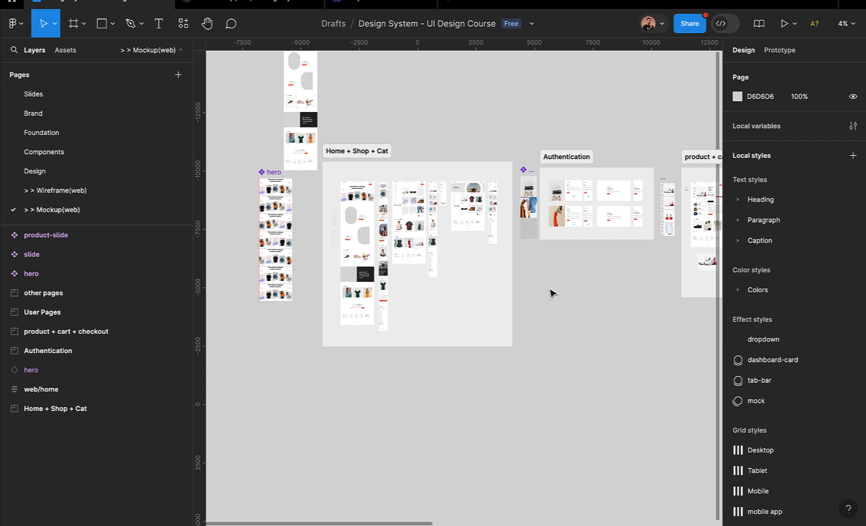
pyautogui.hscroll(5, 552, 292)
pyautogui.scroll(3, 552, 292)
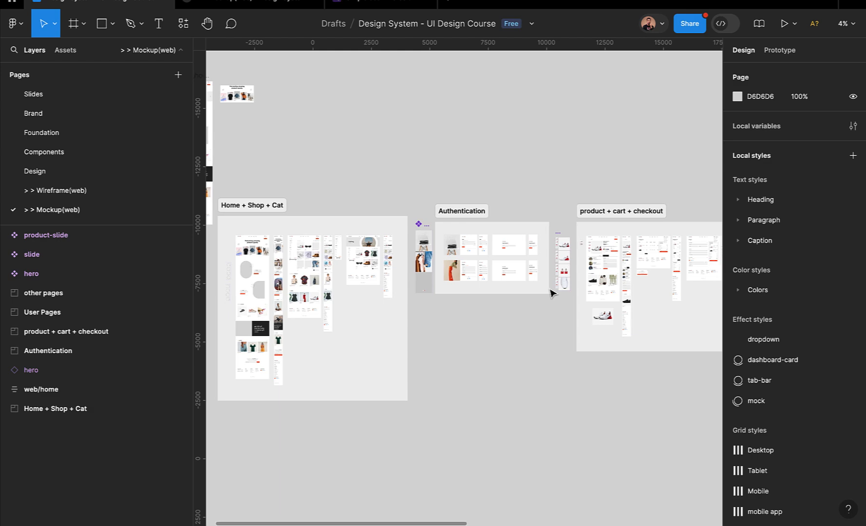
# Step: Examine the product + cart + checkout section of the web mockups, focusing on the Product and product/mobile frames
pyautogui.hscroll(6, 552, 292)
pyautogui.scroll(-1, 552, 292)
pyautogui.scroll(3, 552, 292)
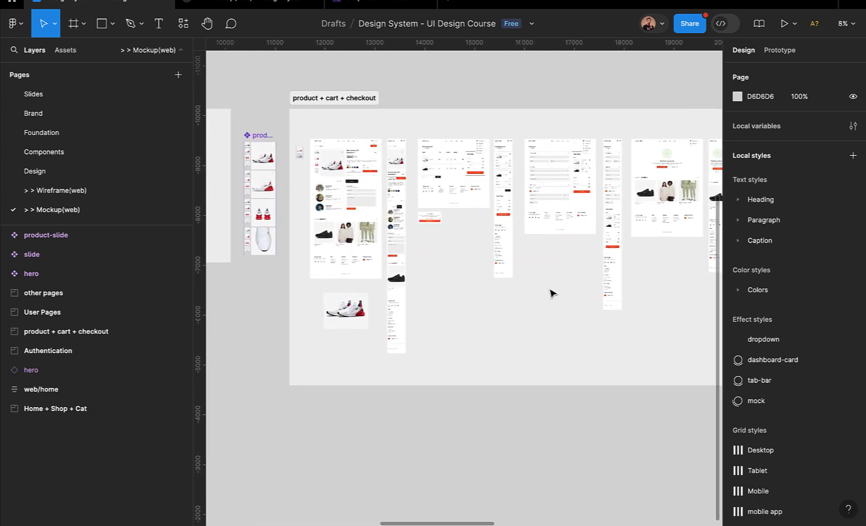
pyautogui.scroll(2, 292, 176)
pyautogui.scroll(5, 291, 128)
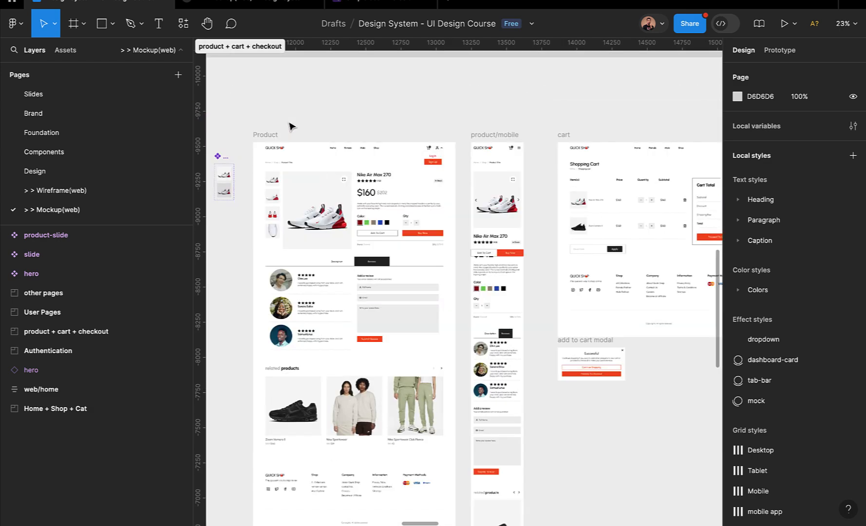
pyautogui.scroll(3, 292, 126)
pyautogui.scroll(3, 370, 245)
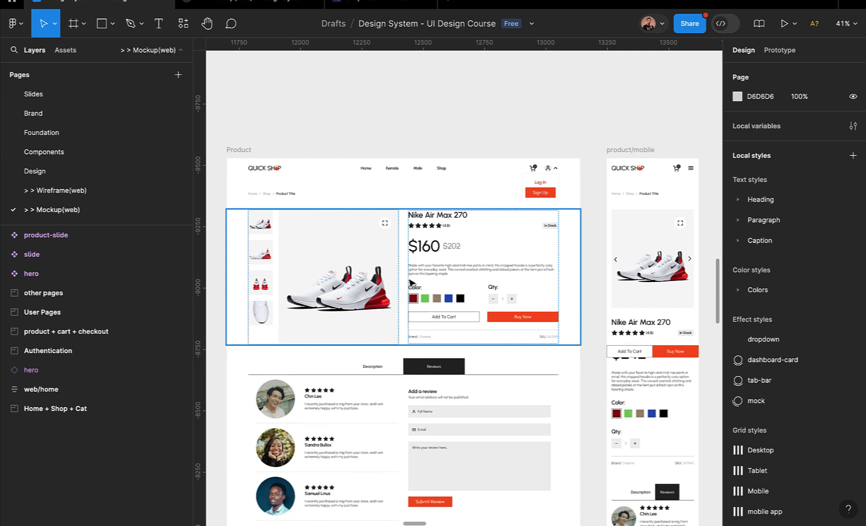
pyautogui.scroll(-4, 411, 281)
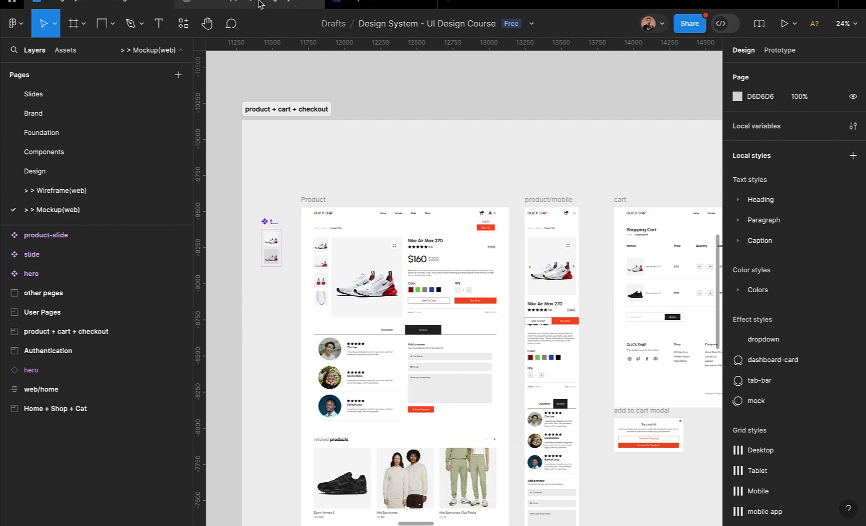
# Step: View the Nike Air Max 270 product page in the open prototype, and return to the design file's Mockup(web) 2 page
pyautogui.click(270, 11)
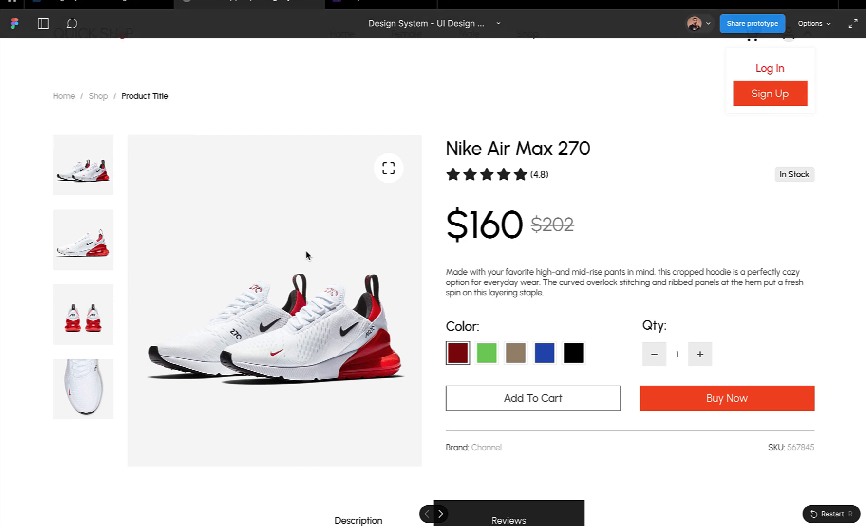
pyautogui.click(123, 2)
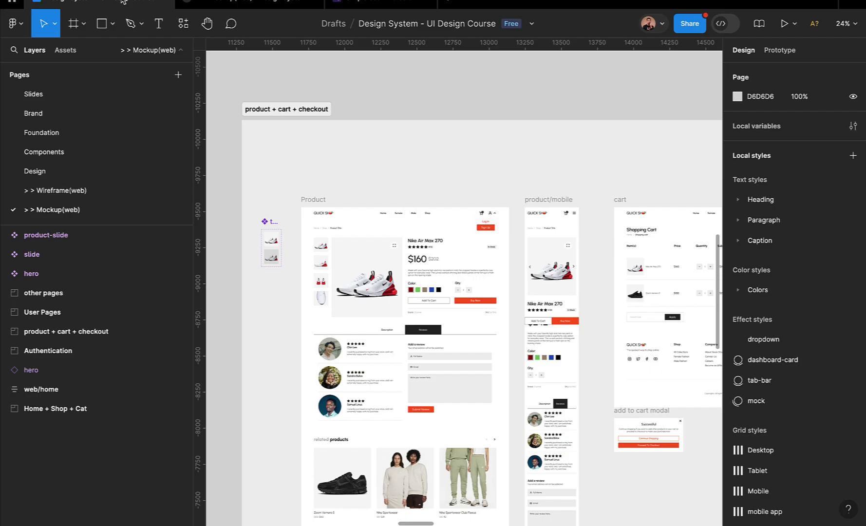
pyautogui.scroll(-2, 99, 197)
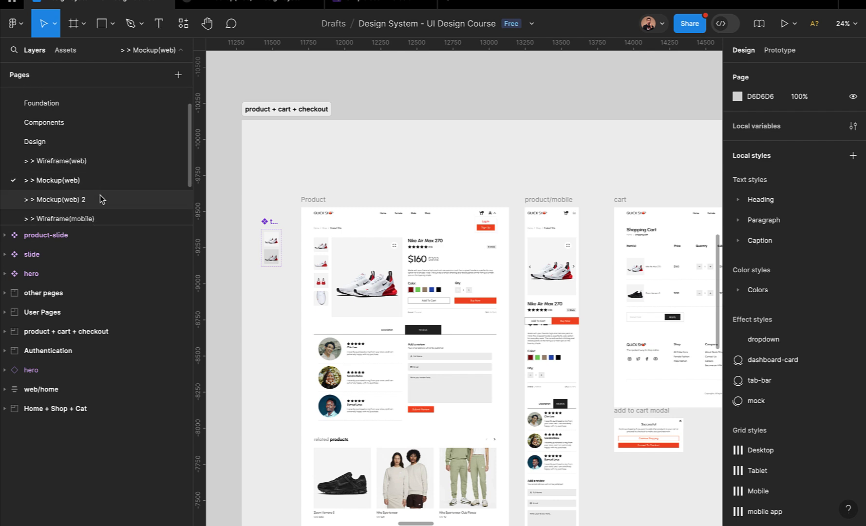
pyautogui.click(101, 198)
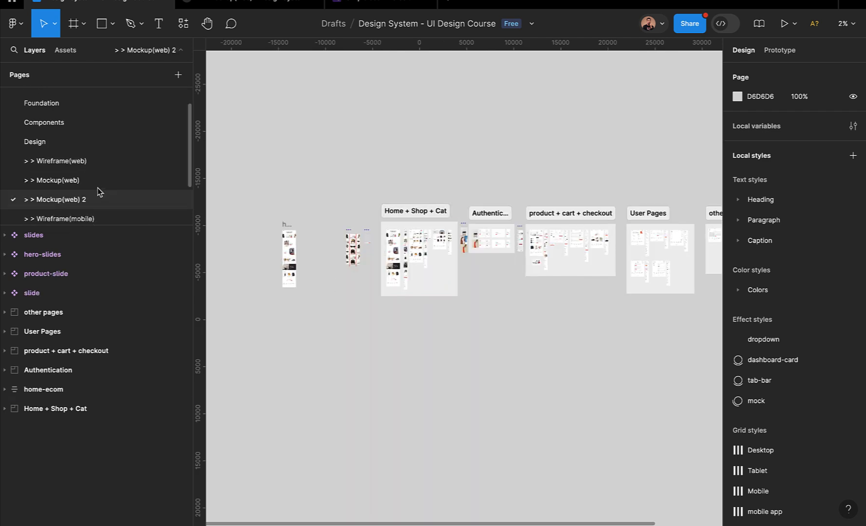
# Step: Open the Mockup(mobile) page and examine its sections, focusing on the Categories + Product + Cart + Checkout screens
pyautogui.scroll(-2, 99, 193)
pyautogui.click(101, 202)
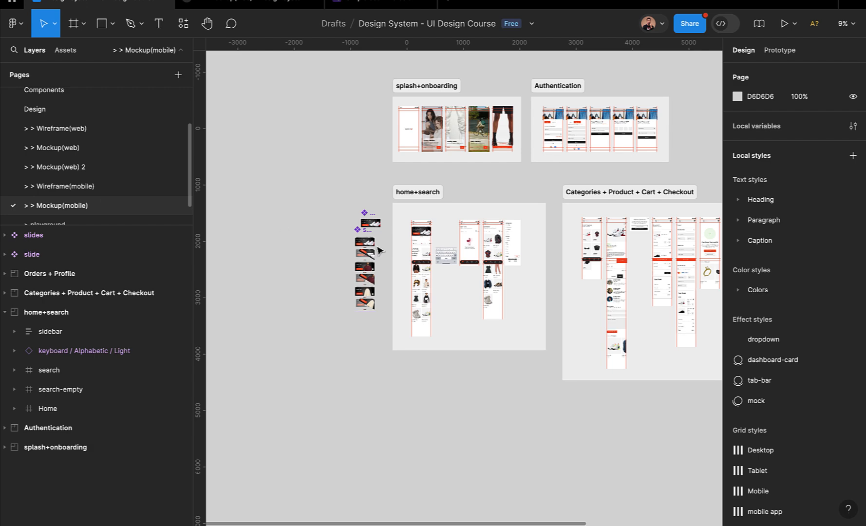
pyautogui.hscroll(5, 502, 234)
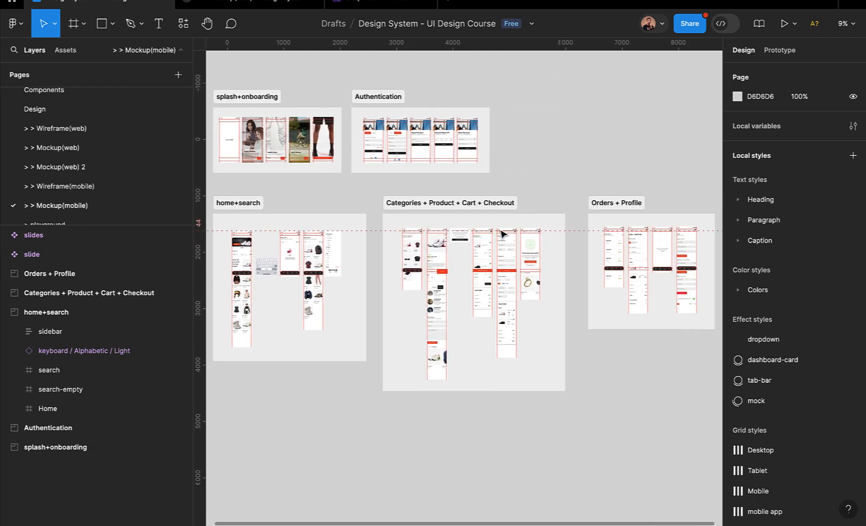
pyautogui.hscroll(5, 501, 234)
pyautogui.hscroll(-3, 501, 233)
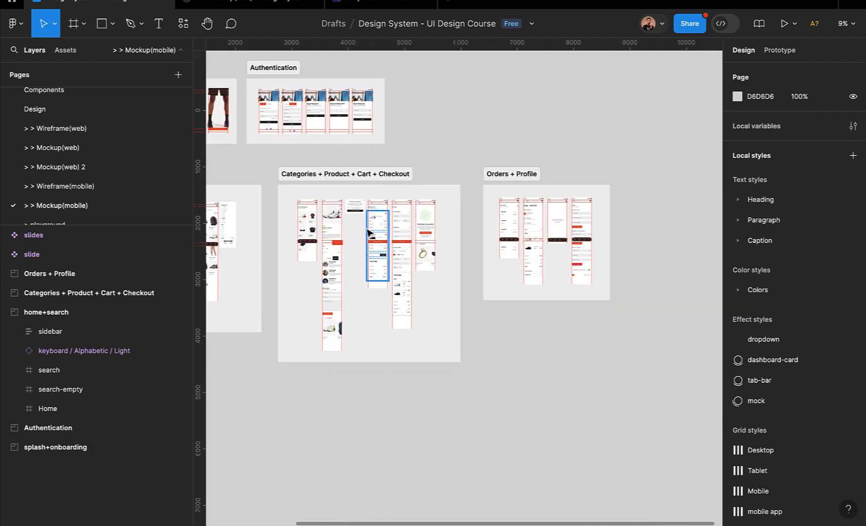
pyautogui.scroll(5, 369, 233)
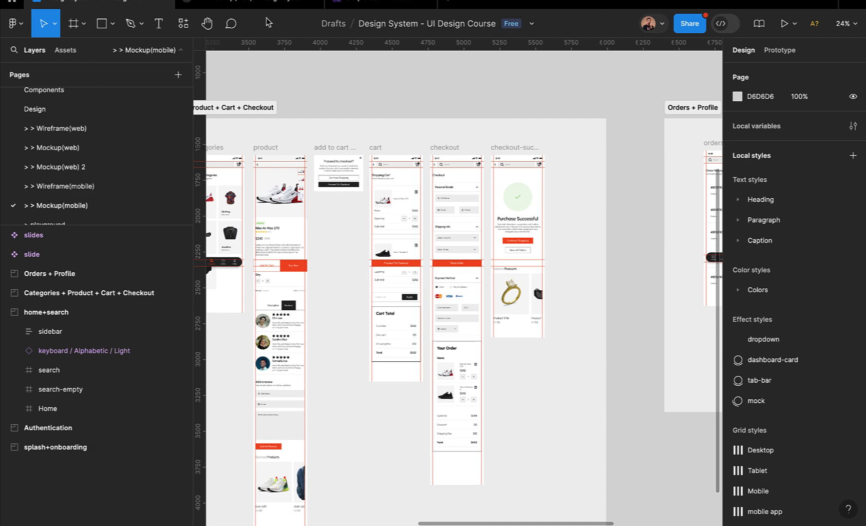
# Step: View the Wireframe(mobile) page, and go back to the Mockup(web) page
pyautogui.click(97, 189)
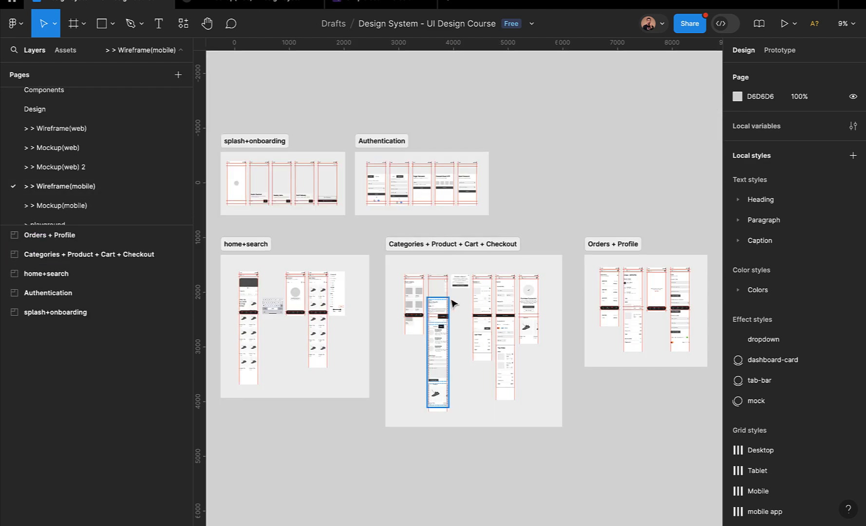
pyautogui.click(73, 147)
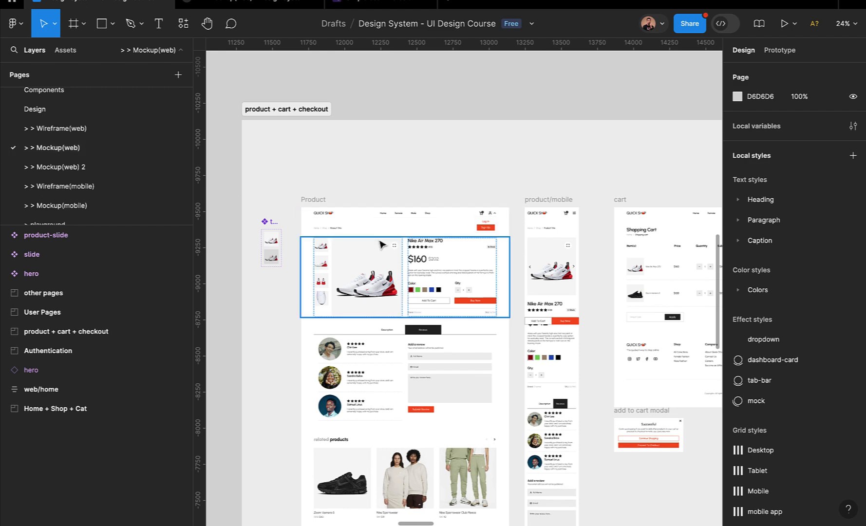
# Step: Close the product page prototype and examine the cart, cart/mobile and checkout frames of the web mockups
pyautogui.click(252, 2)
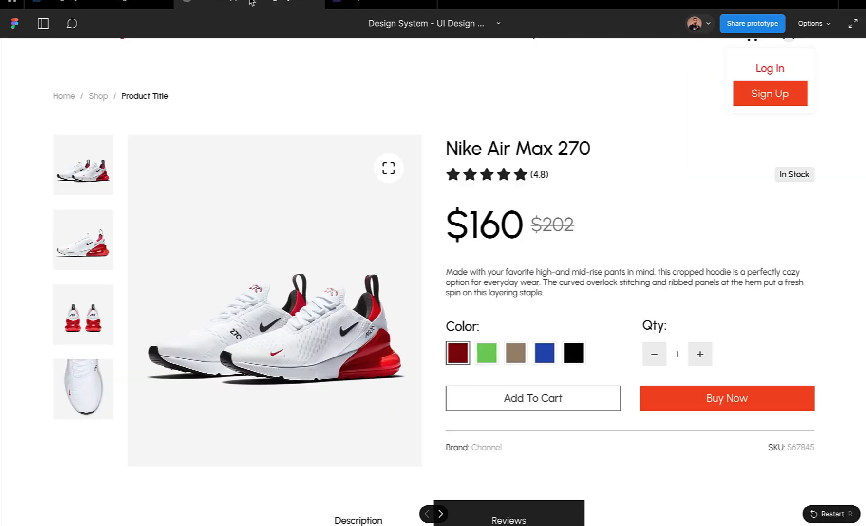
pyautogui.click(315, 1)
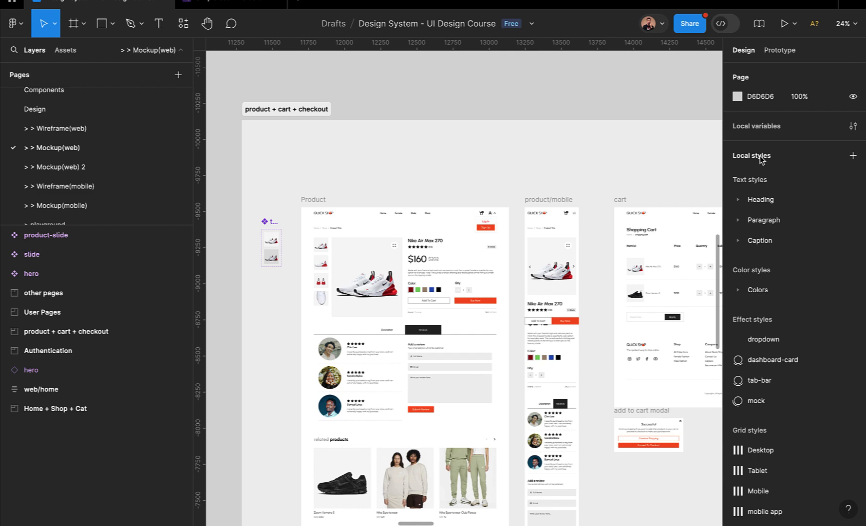
pyautogui.hscroll(7, 470, 210)
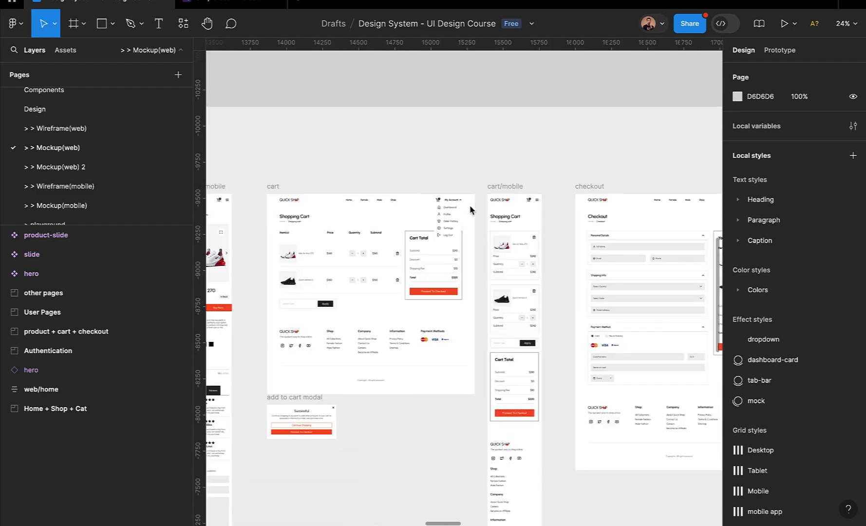
pyautogui.hscroll(-2, 471, 209)
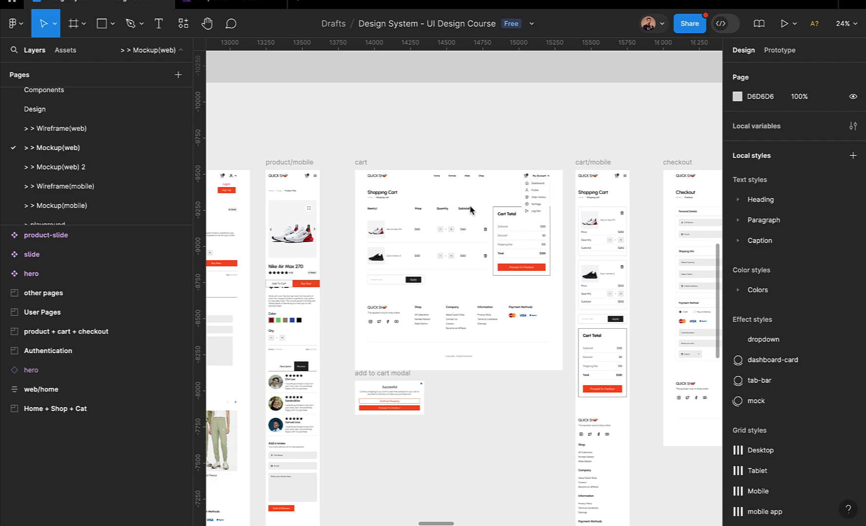
# Step: Switch to a full-screen Chrome window, open figma.com and sign in with an existing Google account
pyautogui.hotkey('ctrl', 'Left')
pyautogui.press('ctrl+super+f')
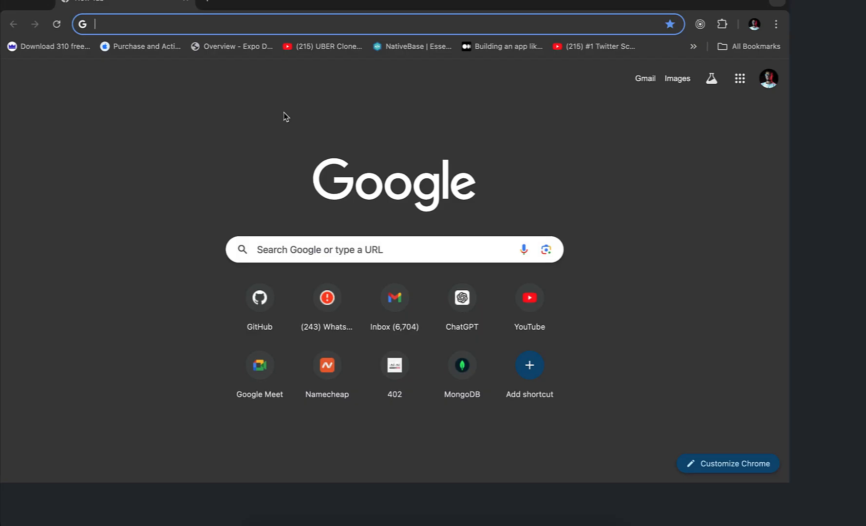
pyautogui.click(213, 25)
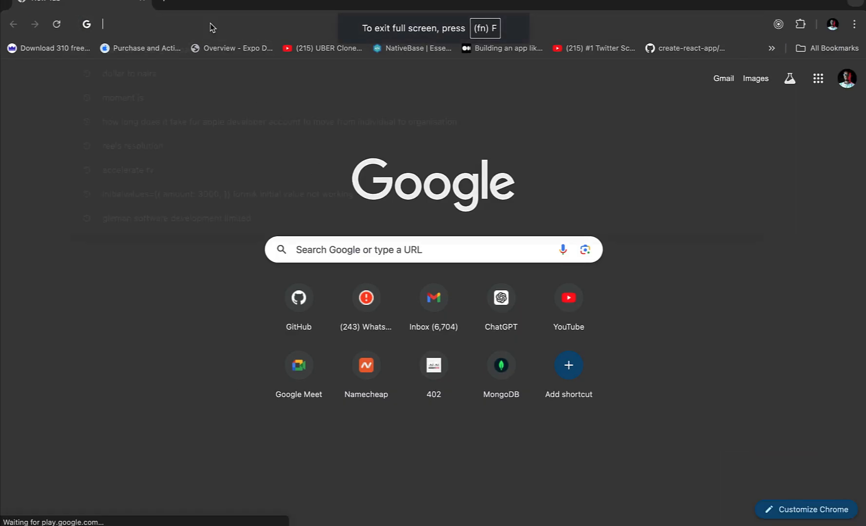
pyautogui.write('figma.com')
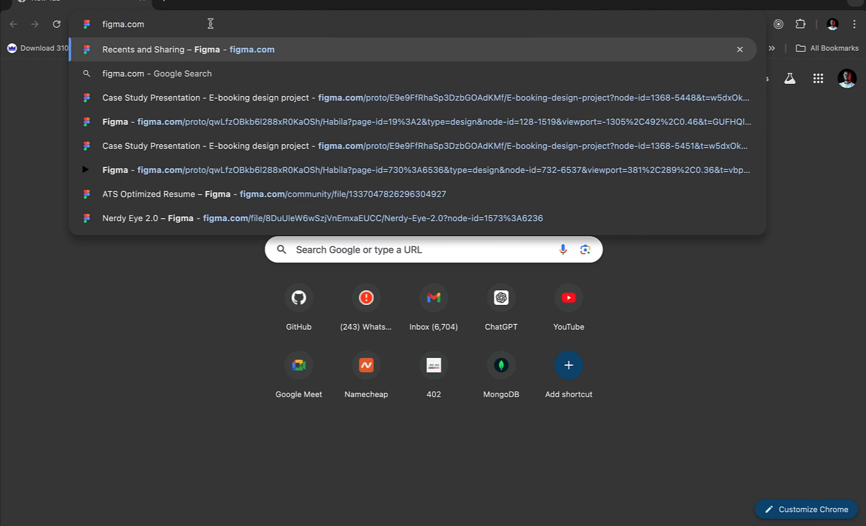
pyautogui.press('Return')
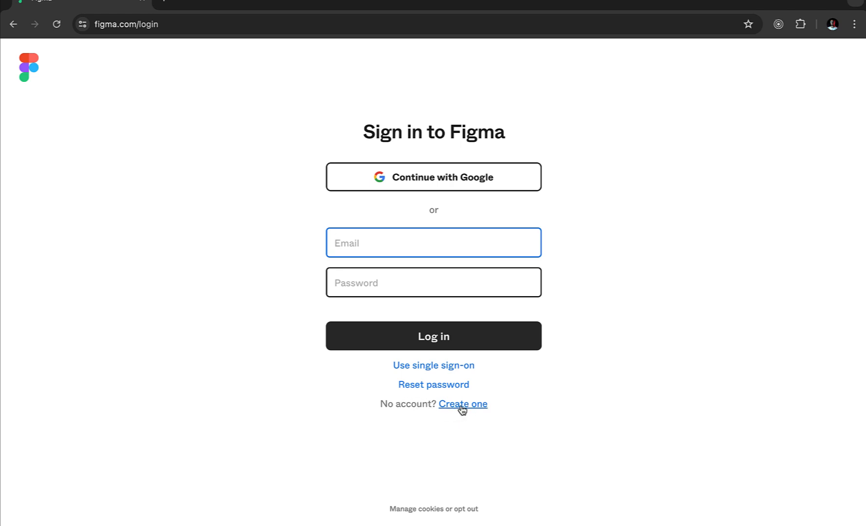
pyautogui.click(442, 180)
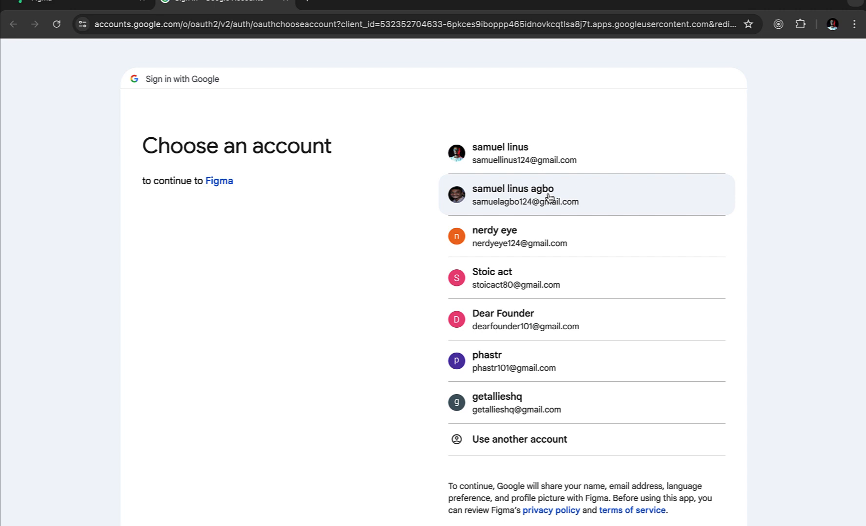
pyautogui.click(551, 196)
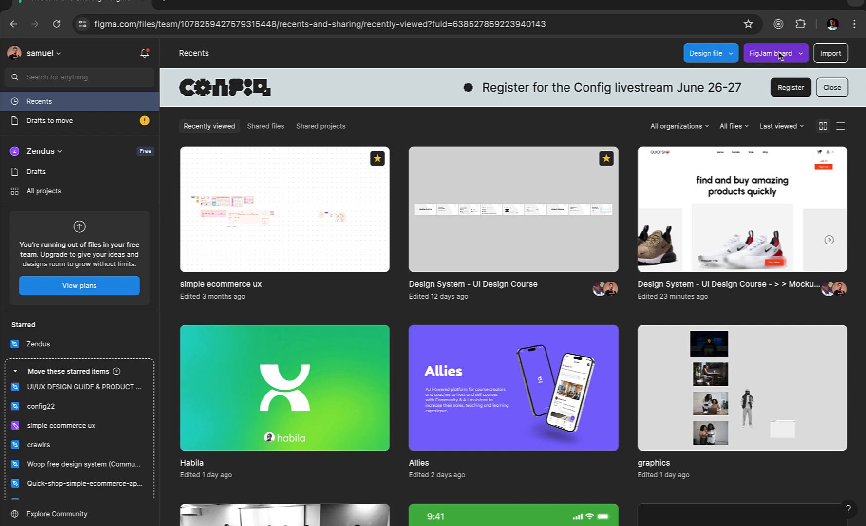
# Step: Create a new design file in Drafts and name it "intro to ui/ux"
pyautogui.click(706, 57)
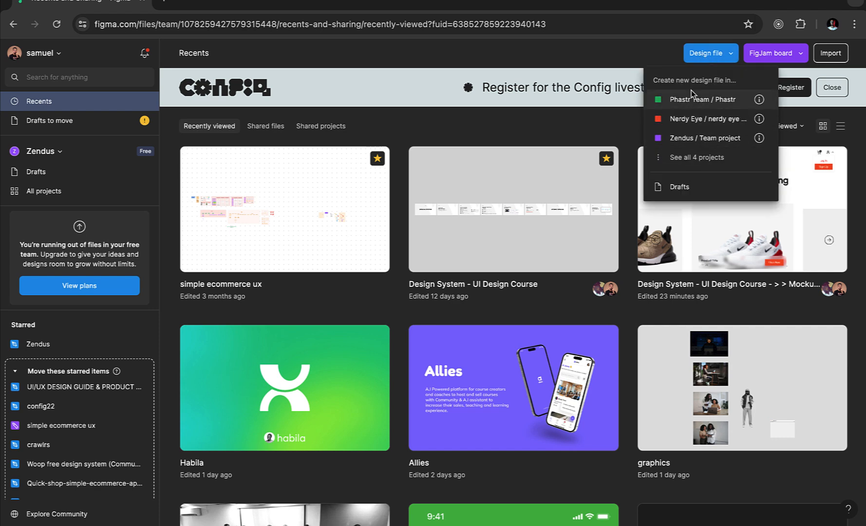
pyautogui.click(680, 187)
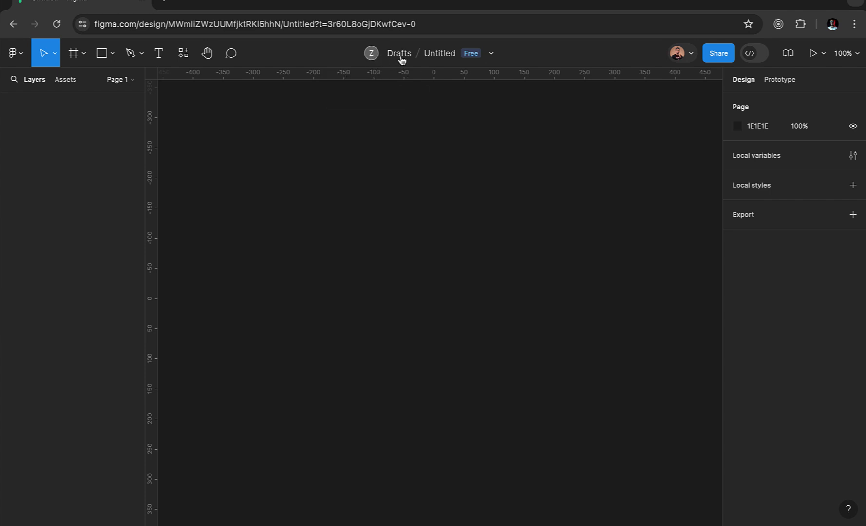
pyautogui.click(440, 55)
pyautogui.write('intr')
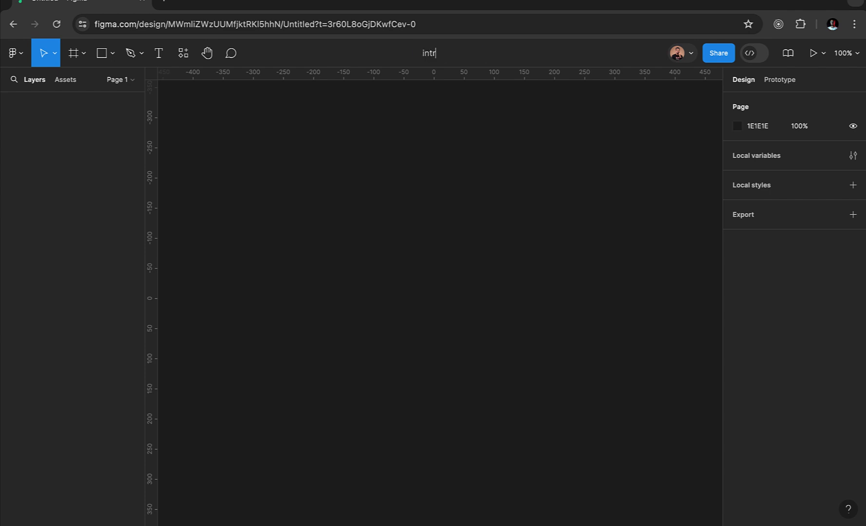
pyautogui.write('o to ui/ux')
pyautogui.click(446, 155)
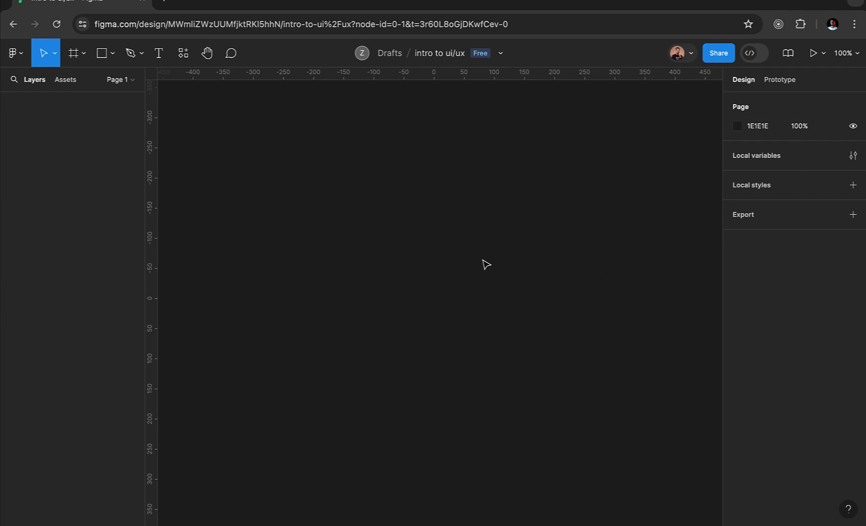
# Step: Add a frame to the empty canvas using the Desktop preset, 1440×1024
pyautogui.click(74, 57)
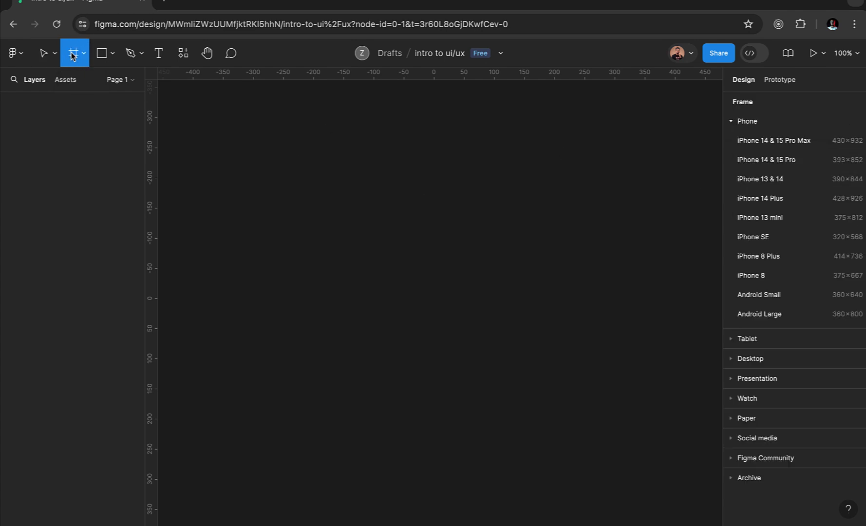
pyautogui.click(732, 121)
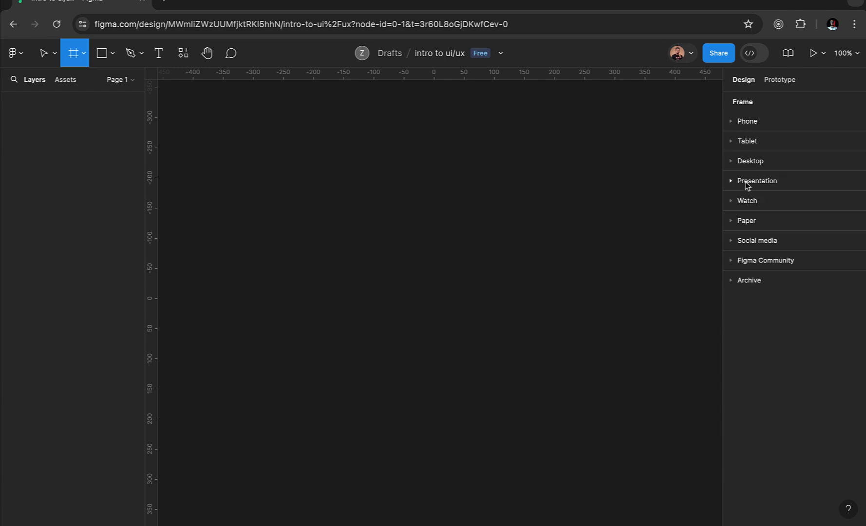
pyautogui.click(734, 164)
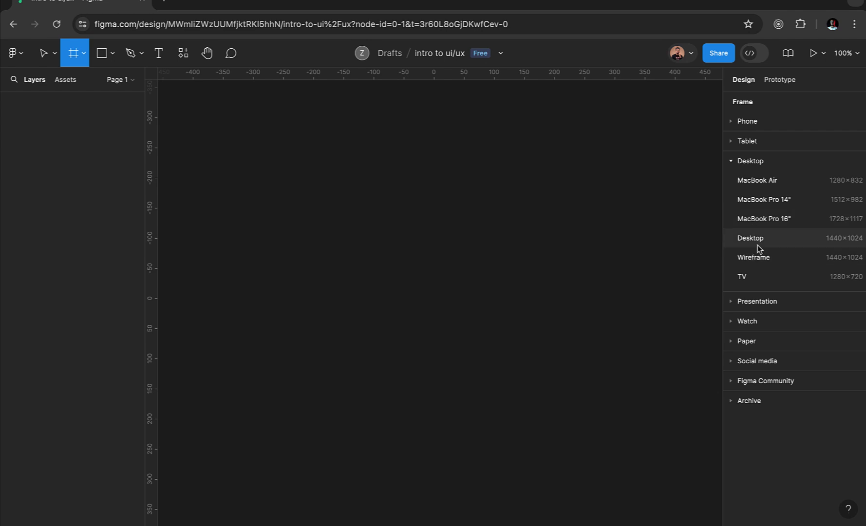
pyautogui.click(849, 244)
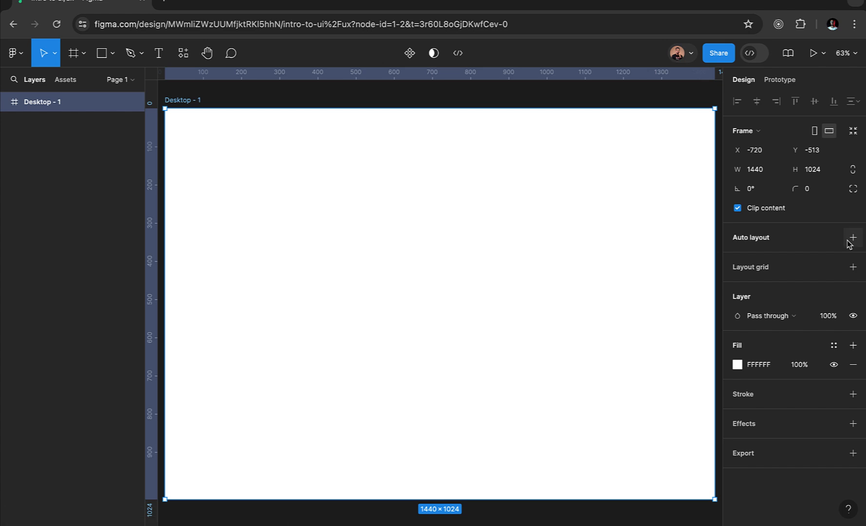
# Step: Rename the desktop frame as "product-details" and deselect it
pyautogui.scroll(-5, 503, 241)
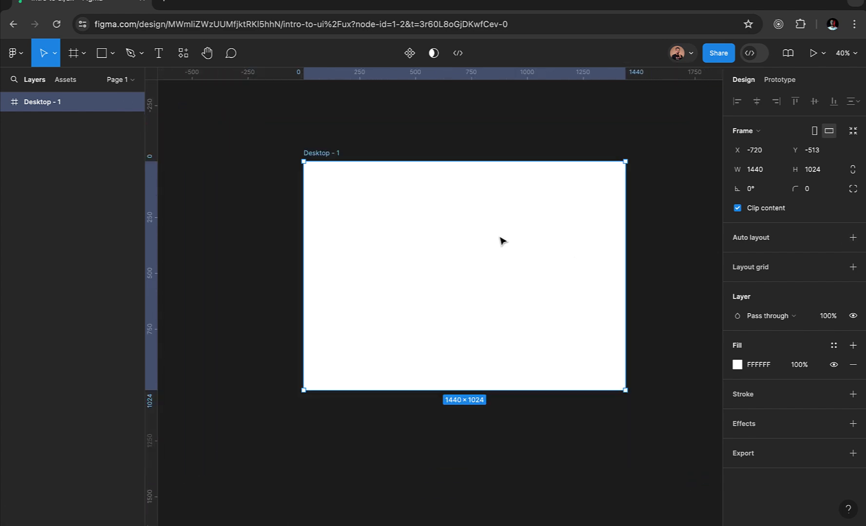
pyautogui.scroll(-1, 503, 240)
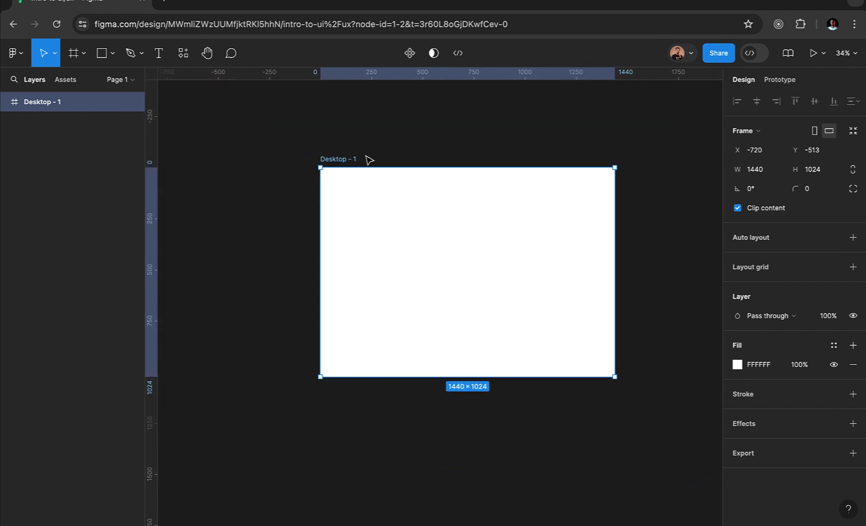
pyautogui.doubleClick(341, 160)
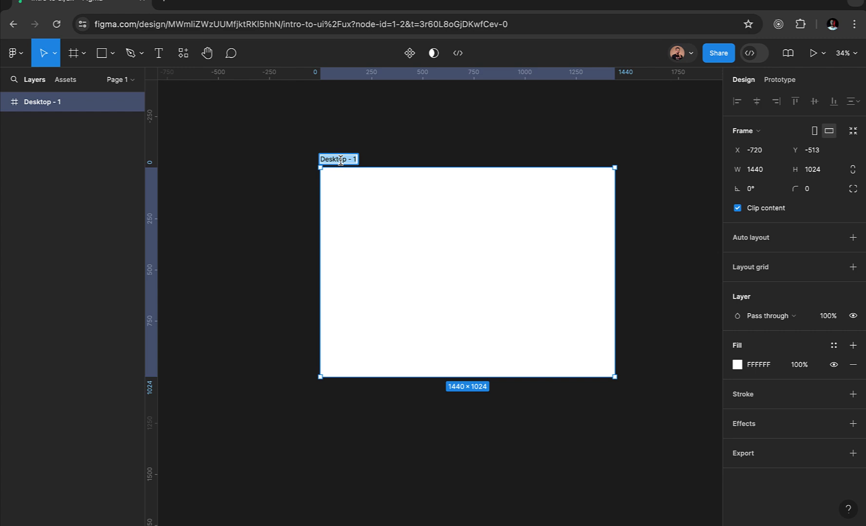
pyautogui.write('product-details')
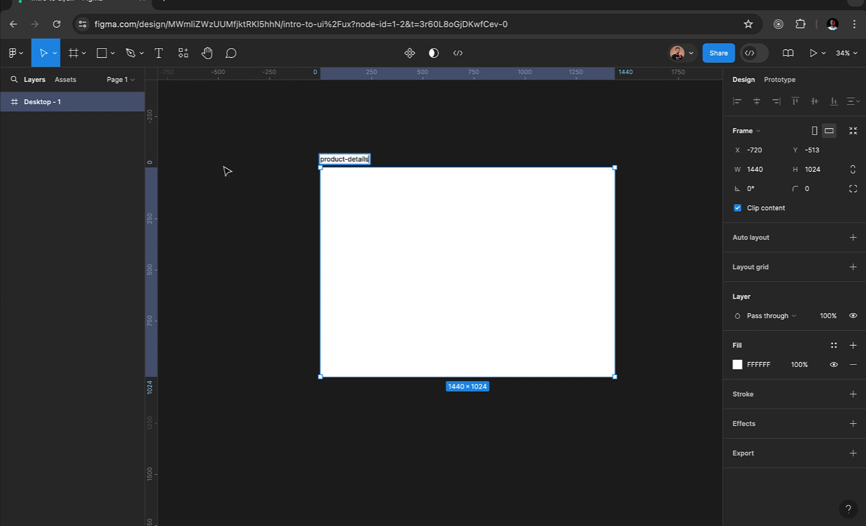
pyautogui.click(227, 171)
pyautogui.scroll(5, 392, 189)
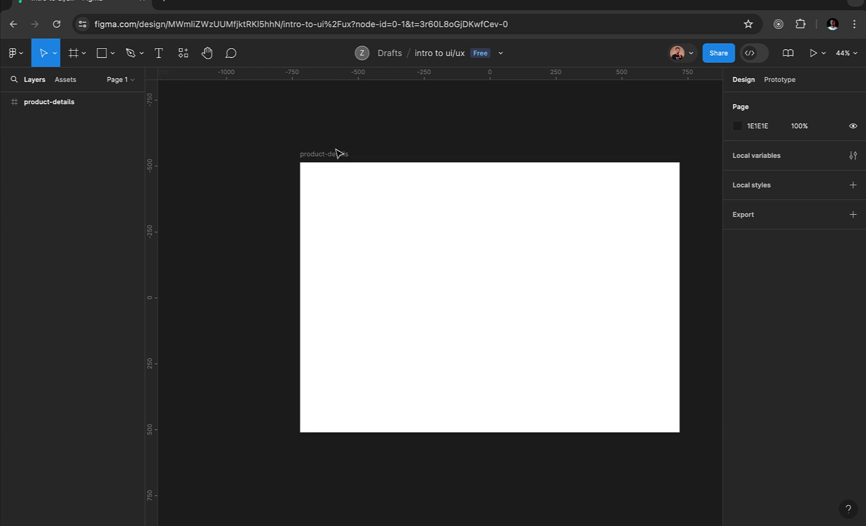
pyautogui.doubleClick(58, 105)
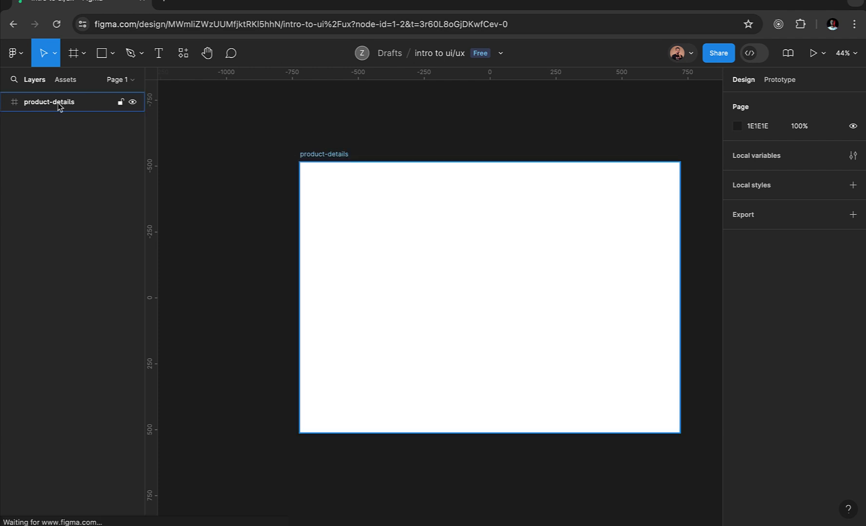
pyautogui.click(253, 177)
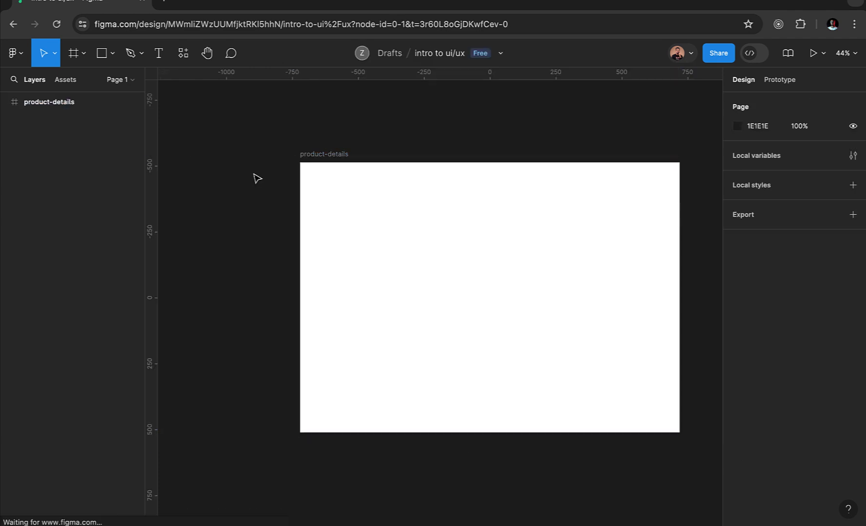
# Step: Extend the bottom edge of the product-details frame to a height of about 1146
pyautogui.hscroll(1, 384, 196)
pyautogui.hscroll(1, 384, 196)
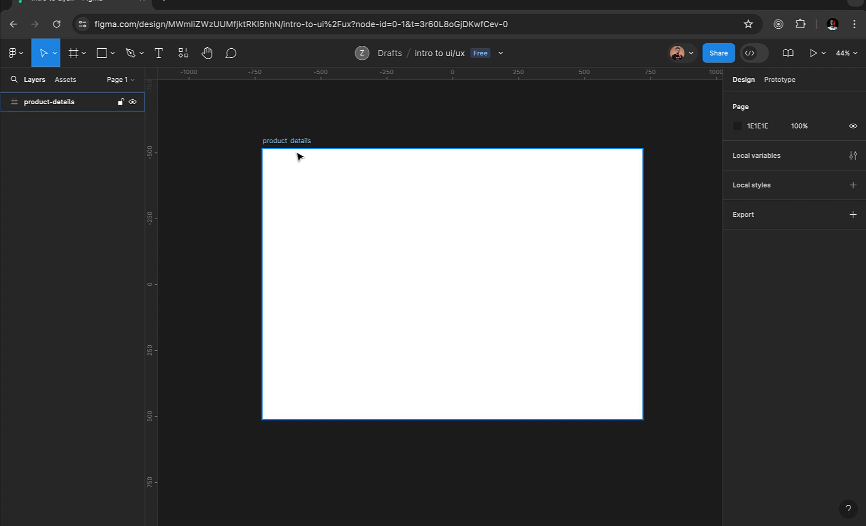
pyautogui.click(281, 147)
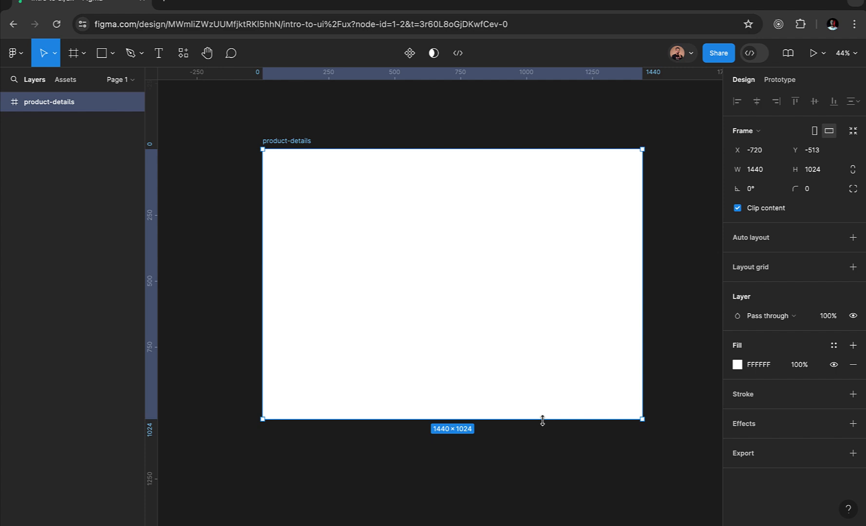
pyautogui.moveTo(544, 419); pyautogui.dragTo(509, 310)
pyautogui.scroll(5, 511, 312)
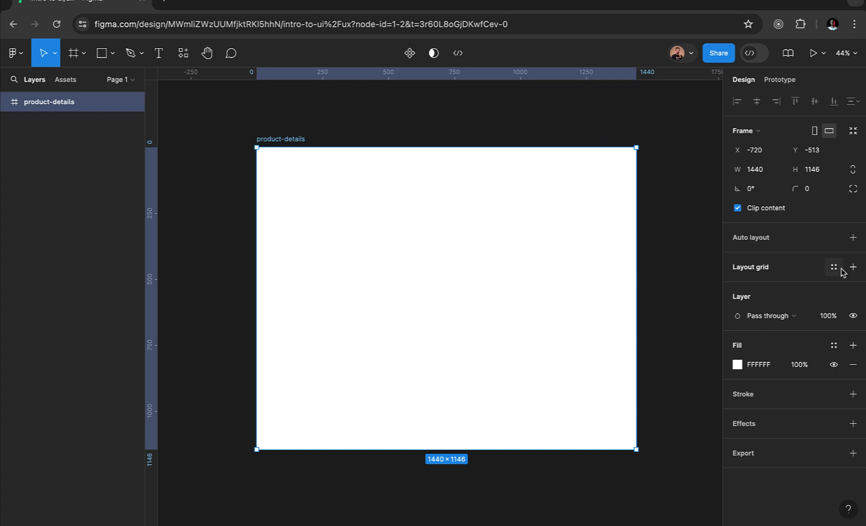
# Step: Add a layout grid to the product-details frame, change it to Columns and set the count to 12
pyautogui.click(854, 268)
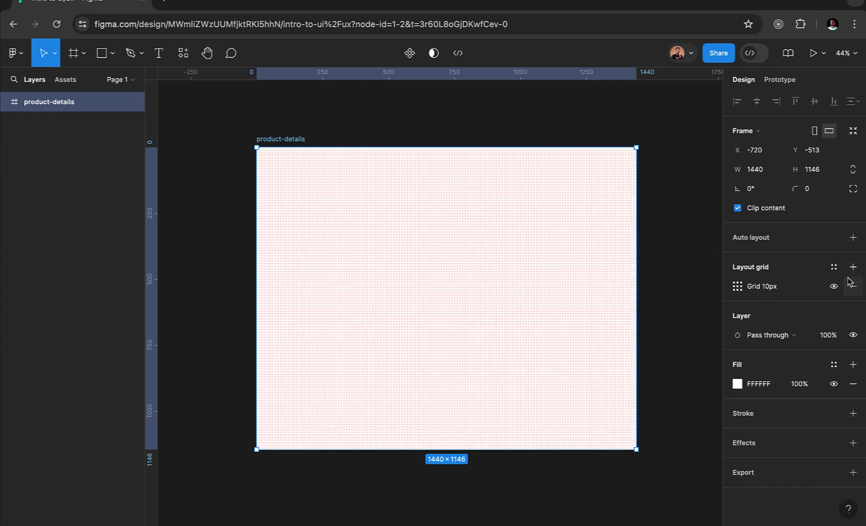
pyautogui.click(738, 286)
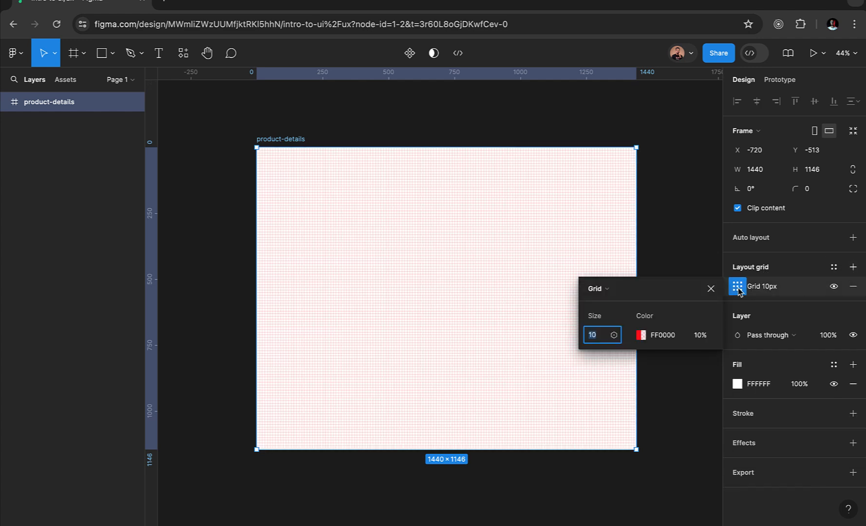
pyautogui.click(608, 294)
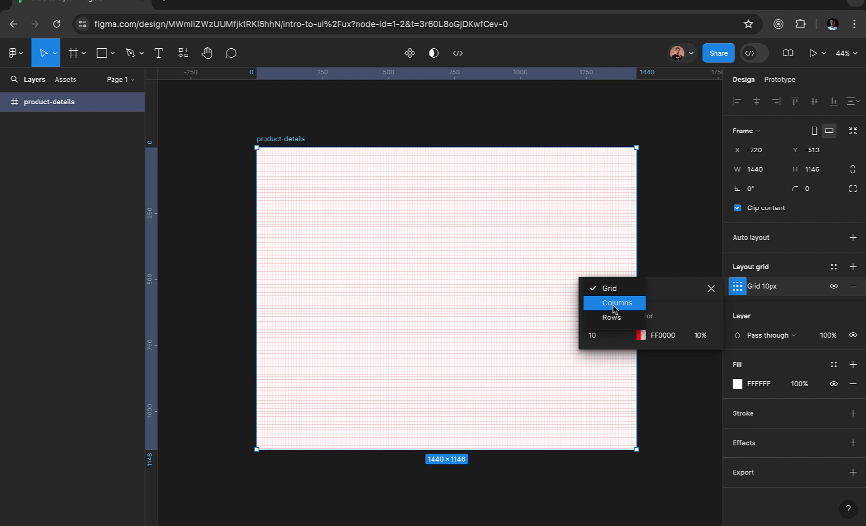
pyautogui.click(613, 303)
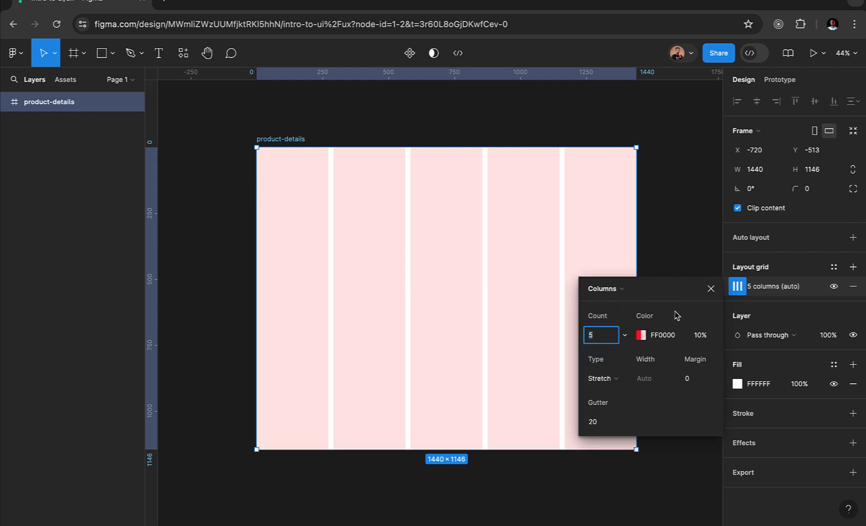
pyautogui.write('12')
pyautogui.press('Return')
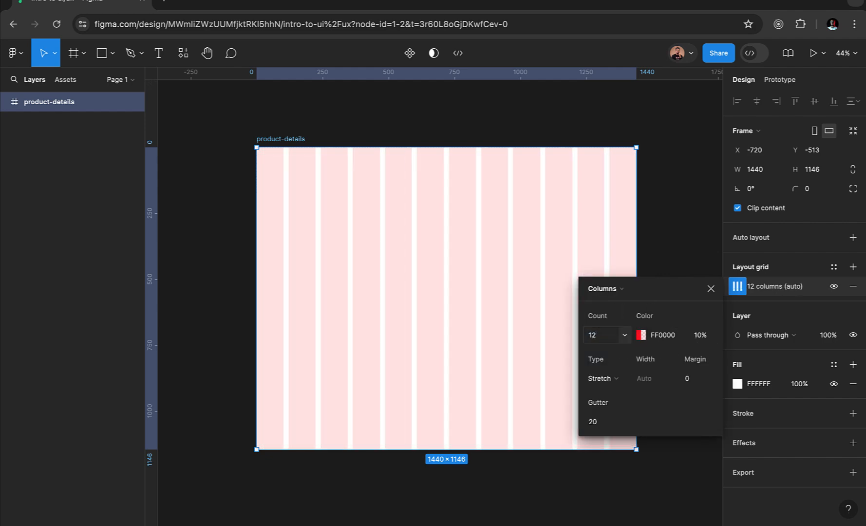
# Step: Set the column grid's margin to 88 and gutter to 40, and close the grid settings
pyautogui.click(697, 383)
pyautogui.write('88')
pyautogui.press('Return')
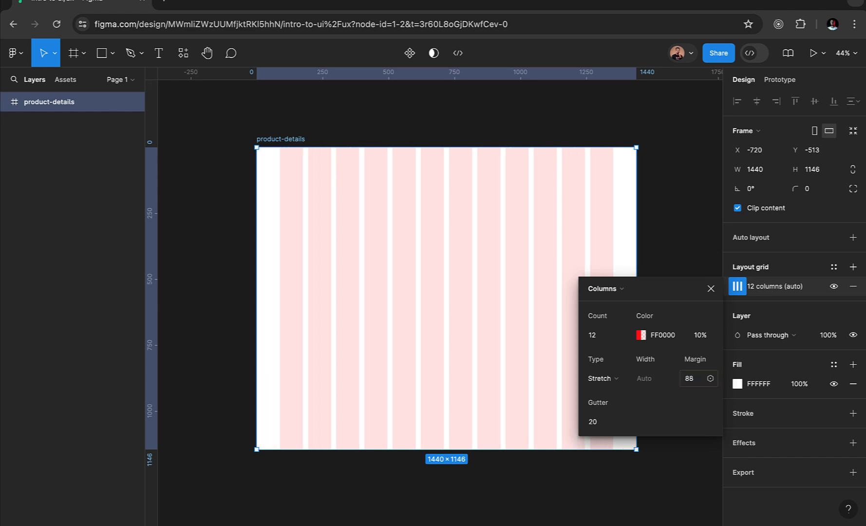
pyautogui.click(604, 422)
pyautogui.write('40')
pyautogui.press('Return')
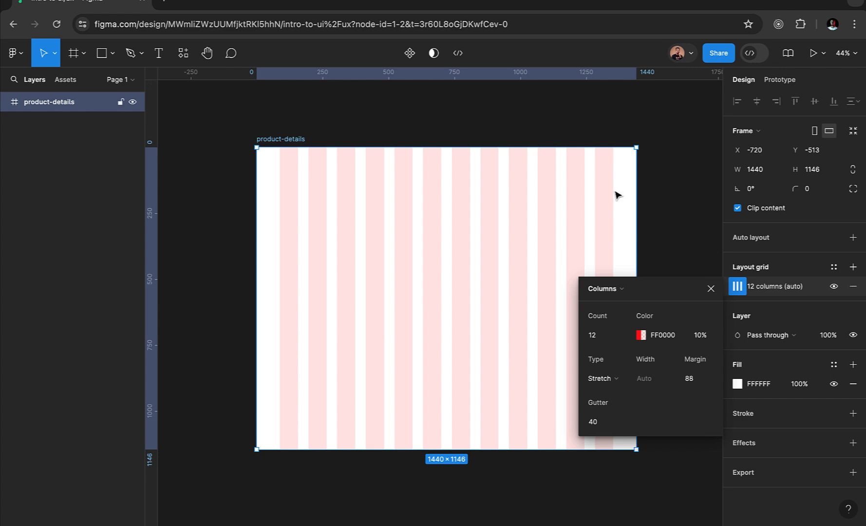
pyautogui.click(711, 289)
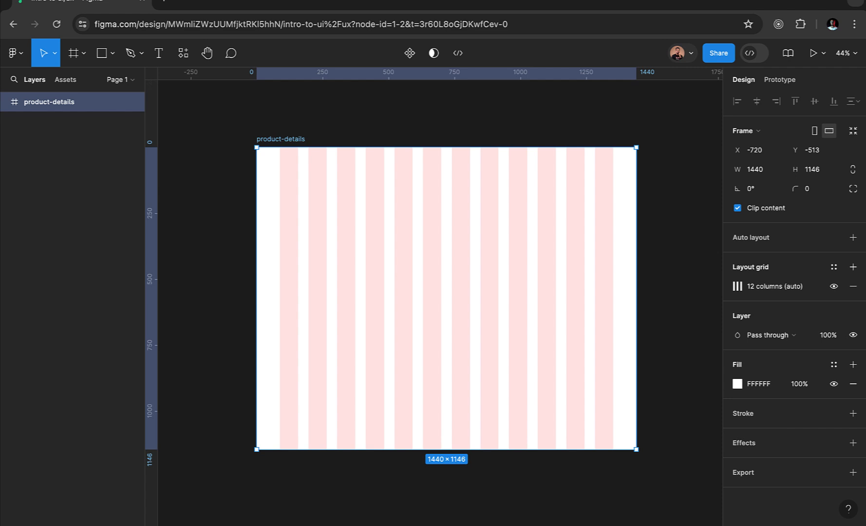
# Step: Paste the copied QUICK SHOP logo into the product-details frame at X 88, Y 25
pyautogui.hotkey('alt', 'Tab')
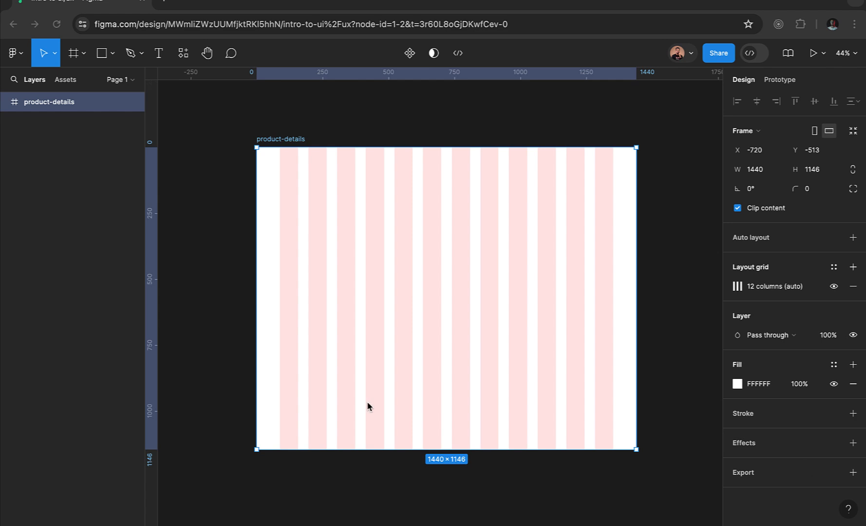
pyautogui.click(288, 140)
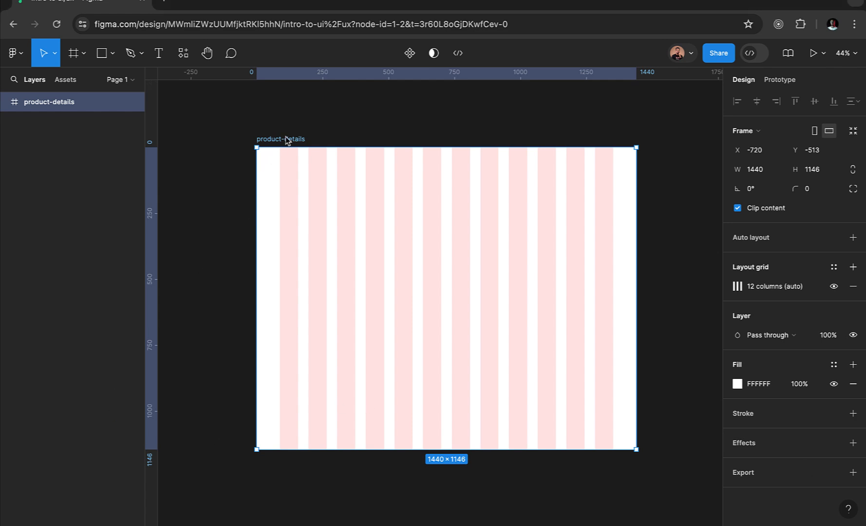
pyautogui.hotkey('ctrl', 'v')
pyautogui.scroll(3, 288, 156)
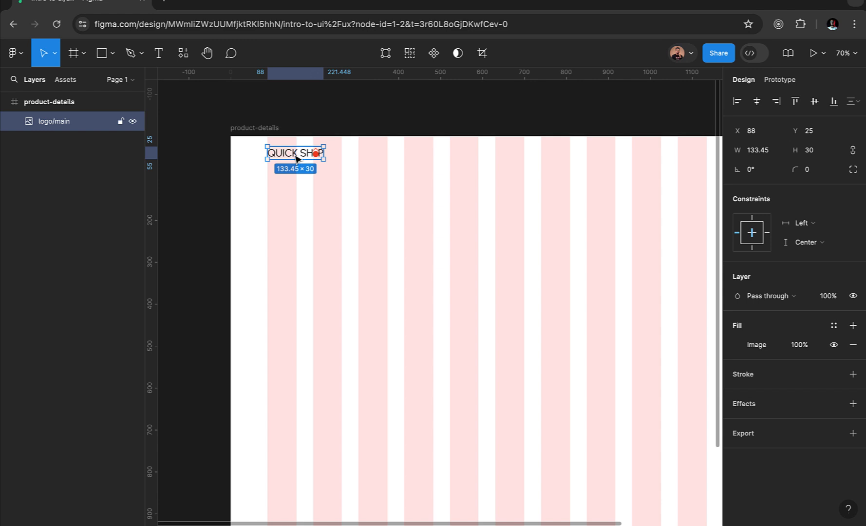
# Step: Move the logo up to Y 19, keeping it at X 88, and deselect it
pyautogui.moveTo(296, 158)
pyautogui.mouseDown()
pyautogui.moveTo(312, 176)
pyautogui.moveTo(295, 155)
pyautogui.mouseUp()
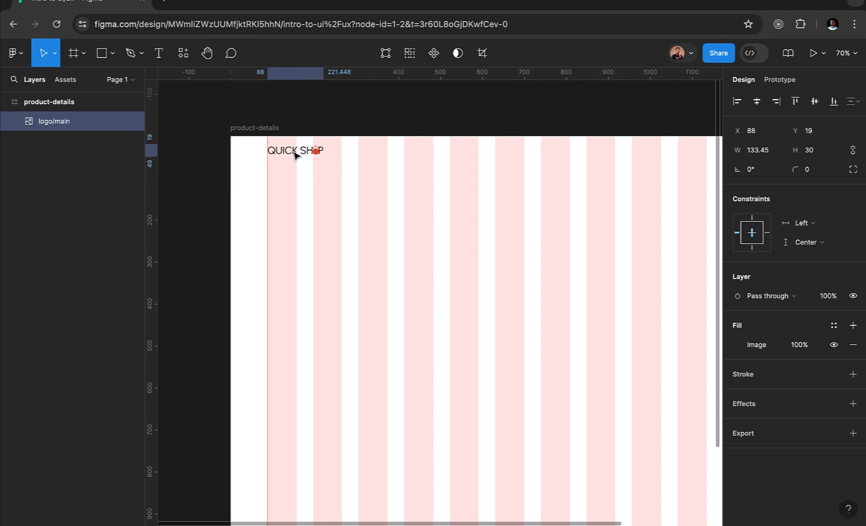
pyautogui.click(348, 193)
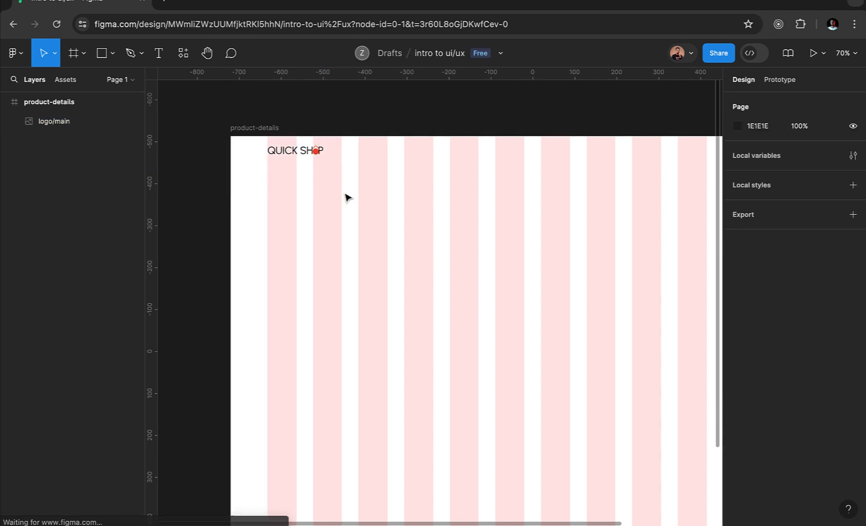
pyautogui.click(184, 53)
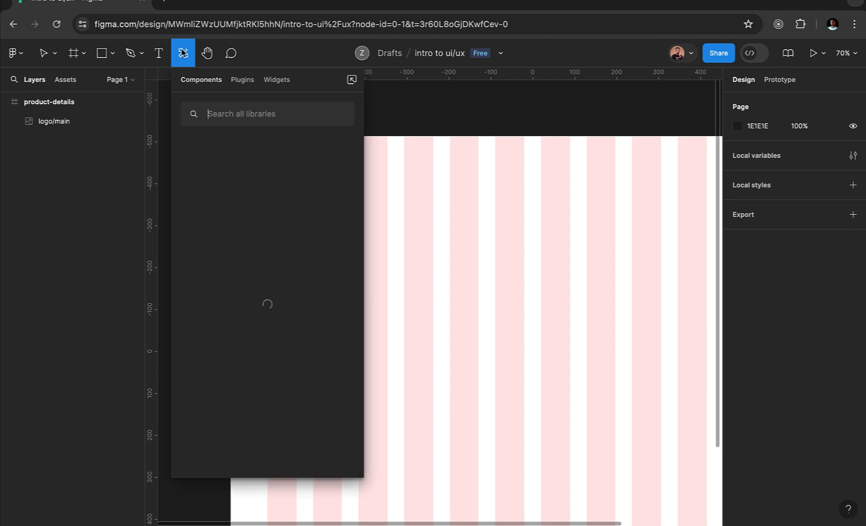
pyautogui.click(246, 82)
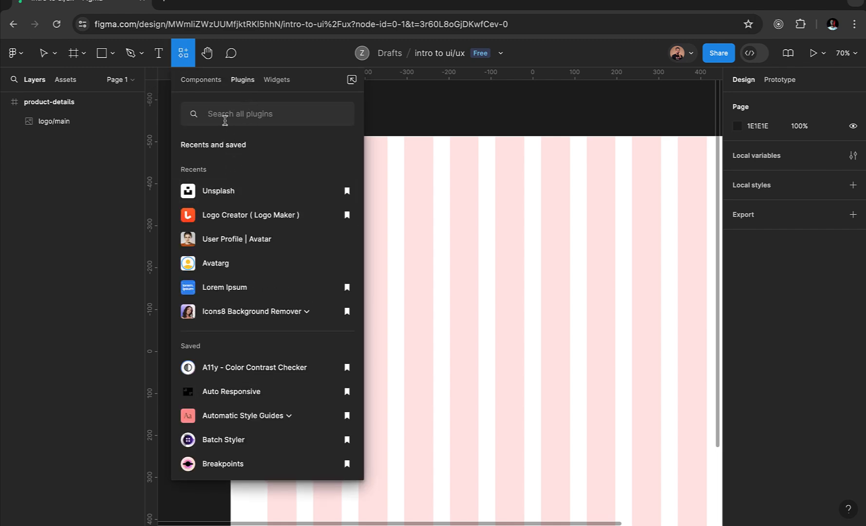
pyautogui.click(227, 294)
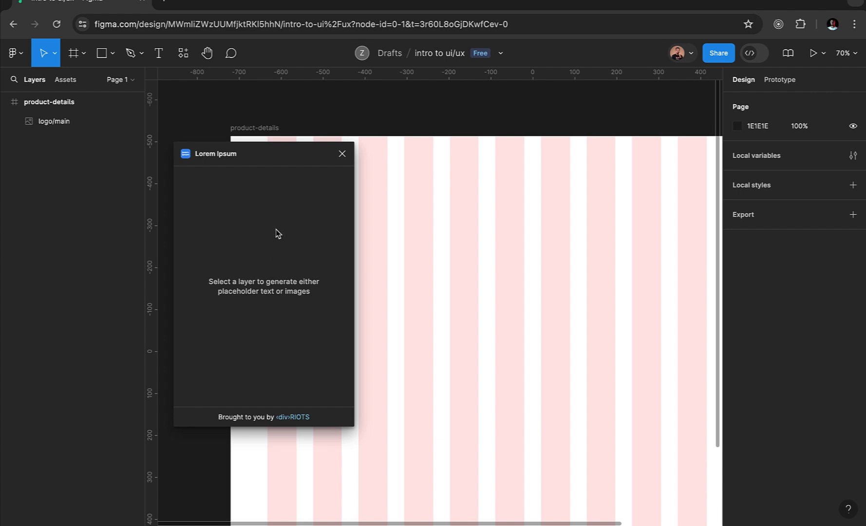
pyautogui.click(342, 153)
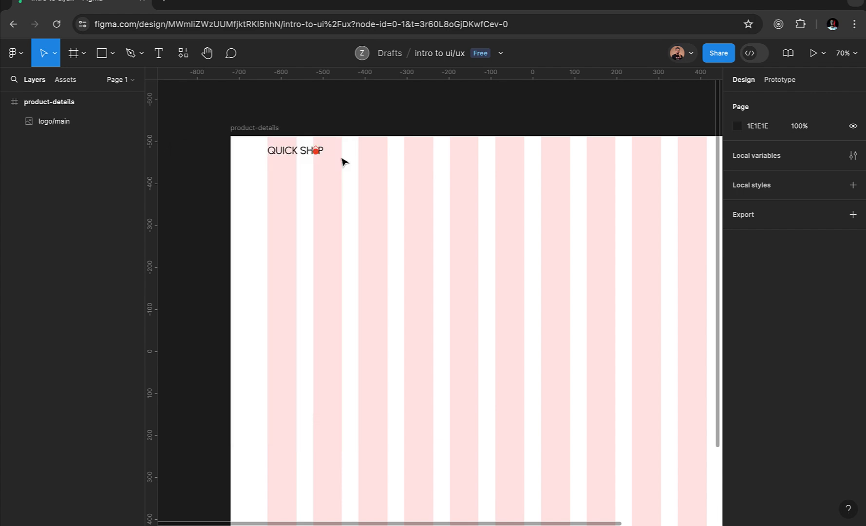
# Step: Add a "Home" text layer inside the product-details frame at about X 655, Y 165
pyautogui.hscroll(3, 443, 174)
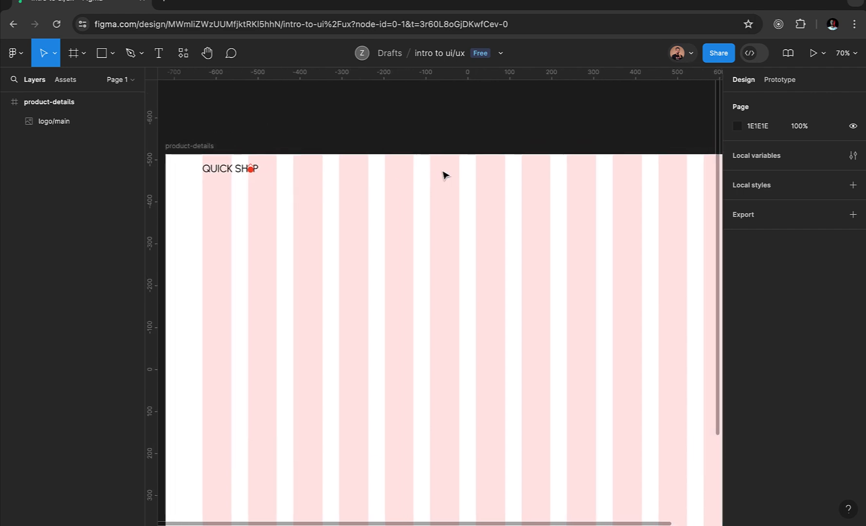
pyautogui.hscroll(2, 407, 178)
pyautogui.rightClick(410, 177)
pyautogui.click(343, 144)
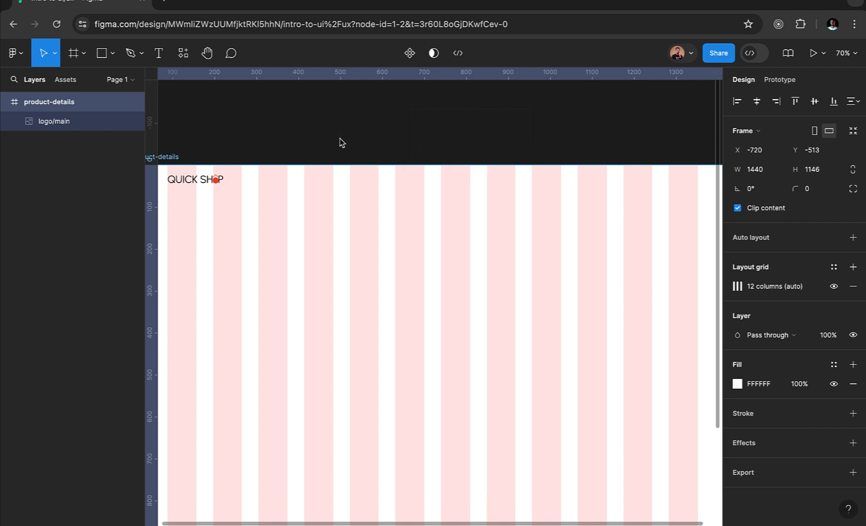
pyautogui.click(158, 56)
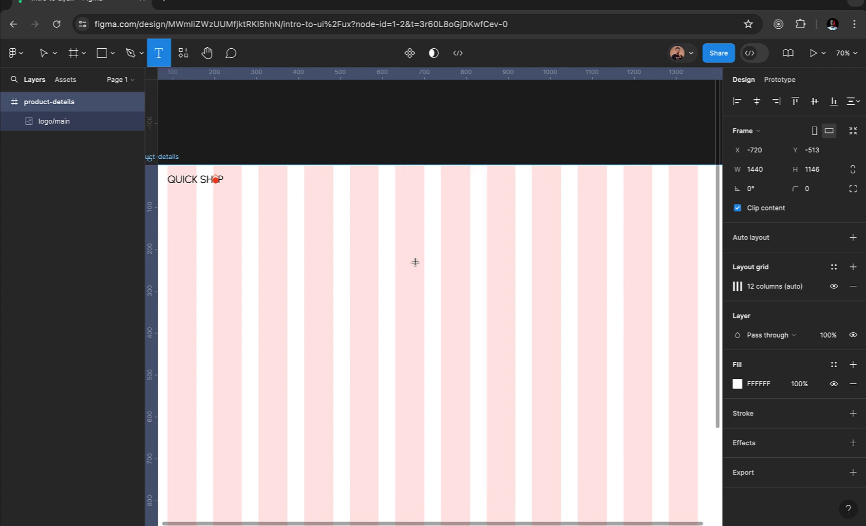
pyautogui.click(405, 236)
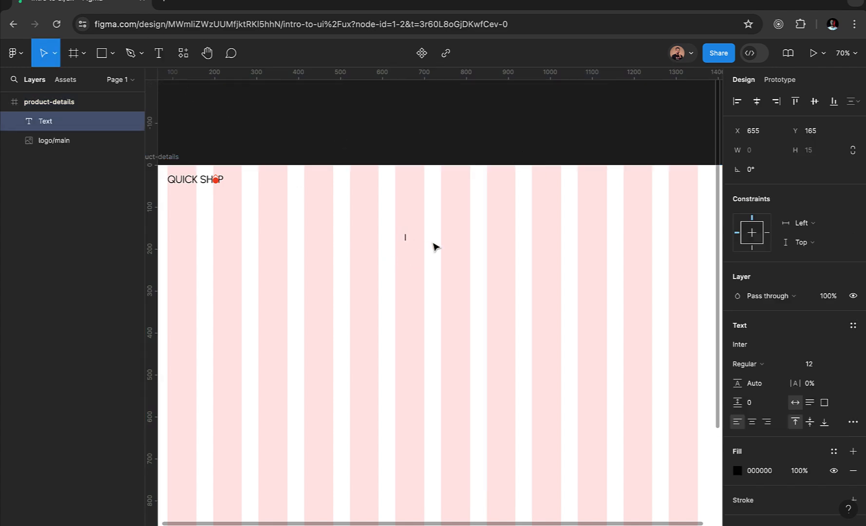
pyautogui.write('Home')
pyautogui.press('Escape')
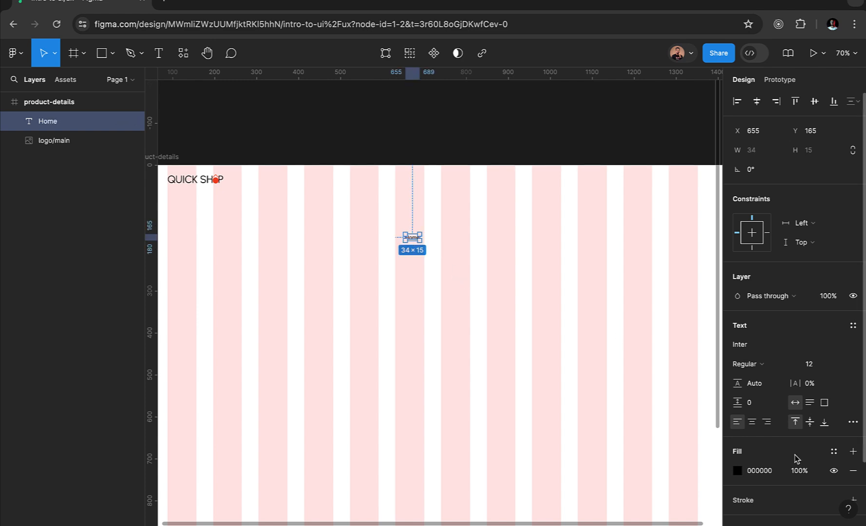
# Step: Set the Home text's font to Urbanist Medium, size 16
pyautogui.click(753, 347)
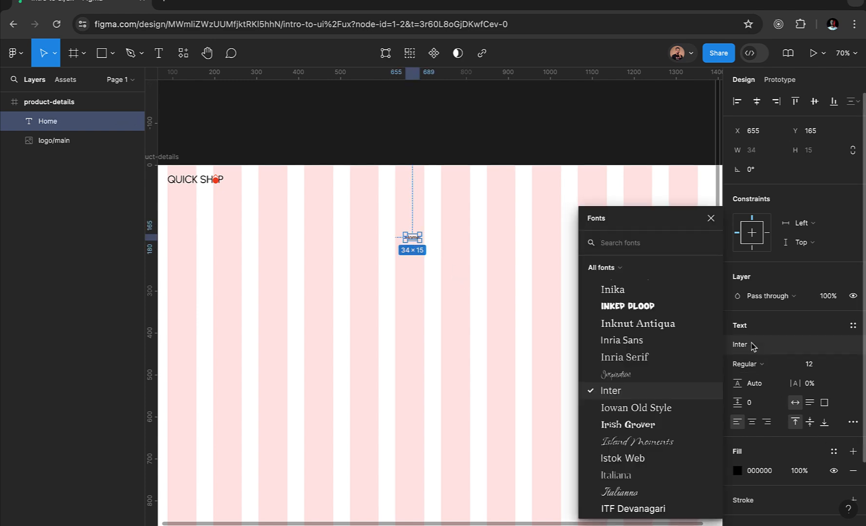
pyautogui.write('urb')
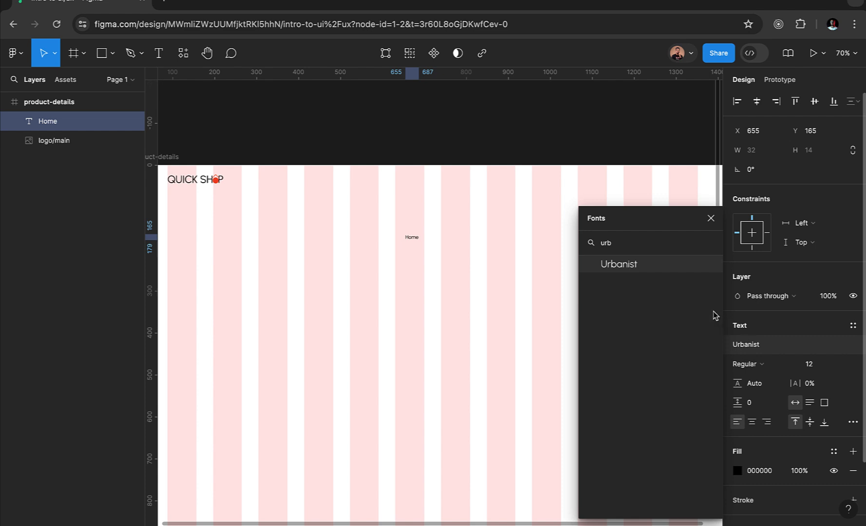
pyautogui.click(672, 268)
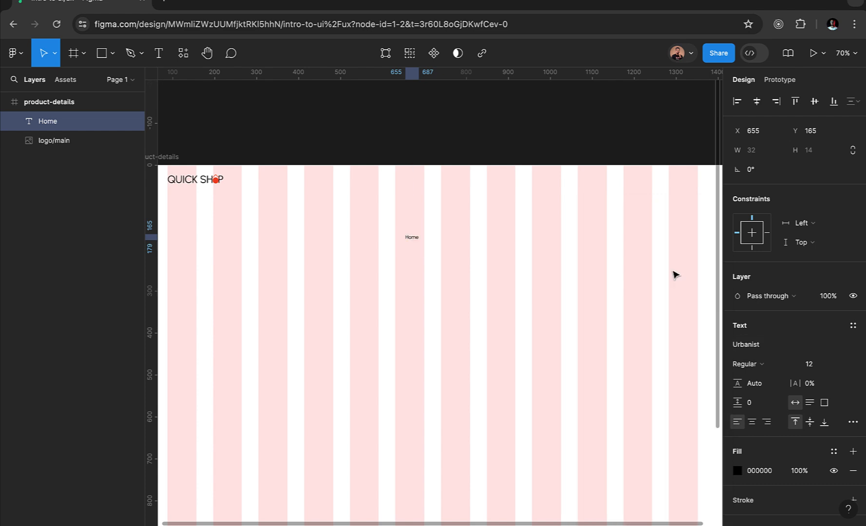
pyautogui.click(829, 368)
pyautogui.write('16')
pyautogui.press('Return')
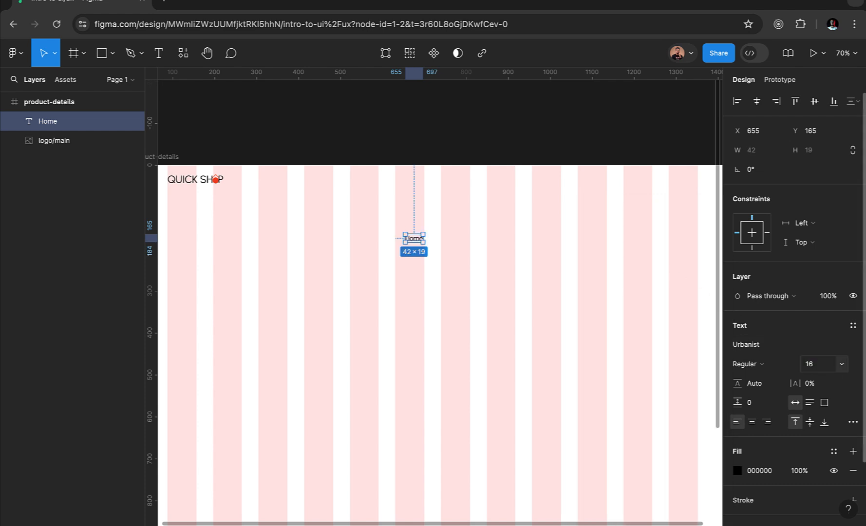
pyautogui.click(785, 364)
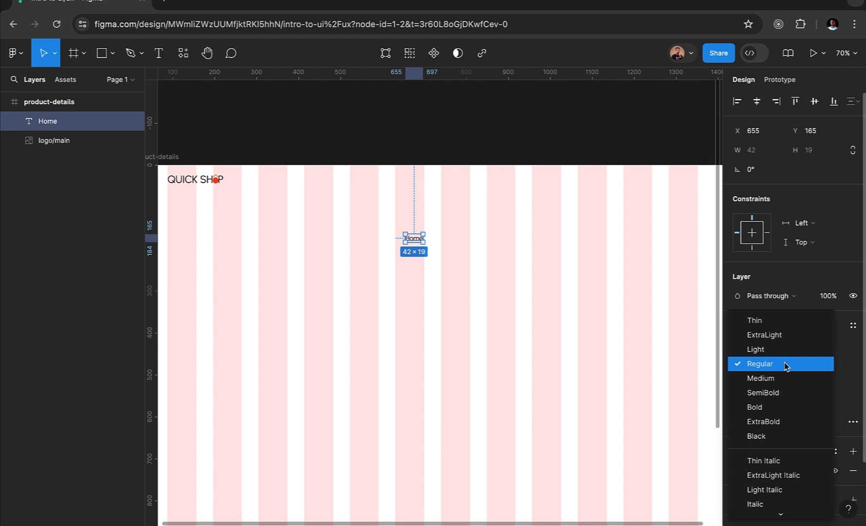
pyautogui.click(783, 379)
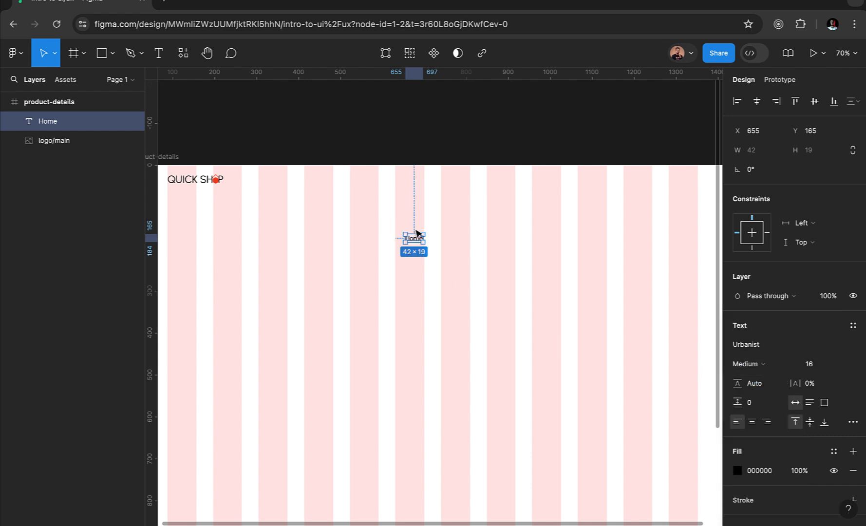
# Step: Try placing a copy of the Home text in the neighbouring grid column to its right, removing the copy each time
pyautogui.scroll(5, 417, 237)
pyautogui.scroll(1, 410, 236)
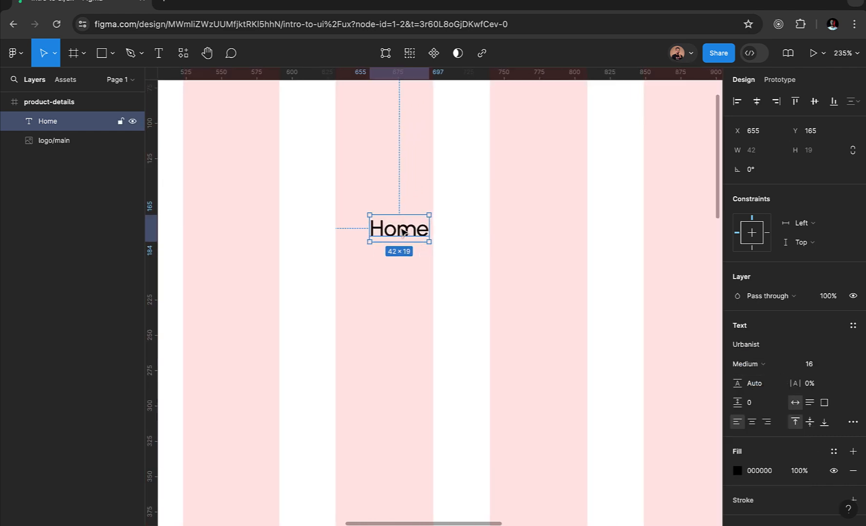
pyautogui.moveTo(403, 232); pyautogui.dragTo(528, 233)
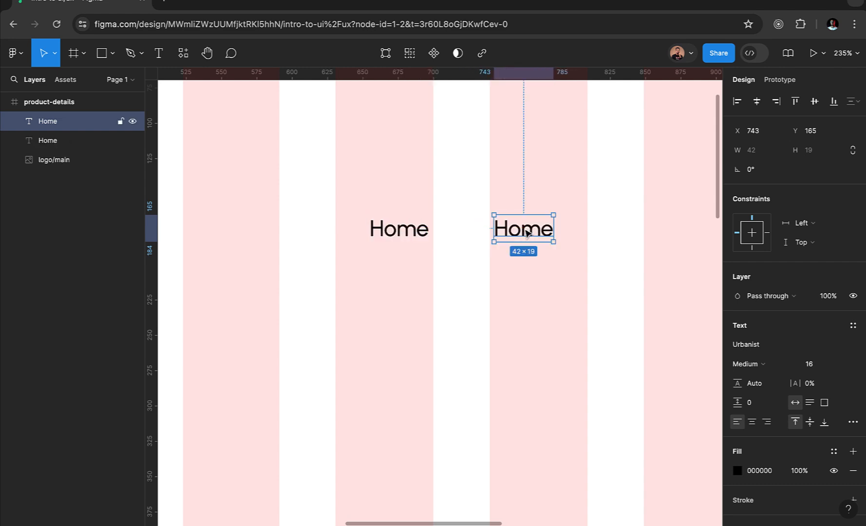
pyautogui.hotkey('ctrl', 'z')
pyautogui.click(407, 235)
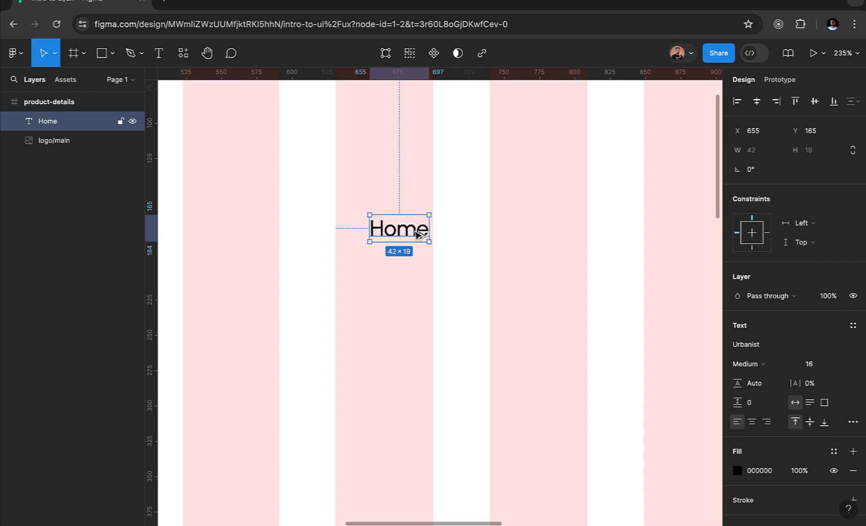
pyautogui.moveTo(418, 234); pyautogui.dragTo(533, 235)
pyautogui.press('Delete')
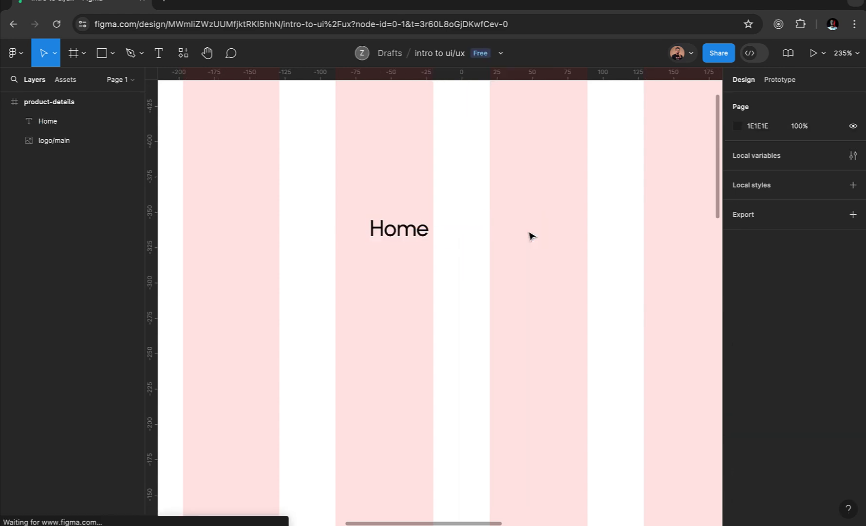
# Step: Duplicate the Home text in place and undo the duplicate
pyautogui.click(415, 230)
pyautogui.hotkey('ctrl', 'd')
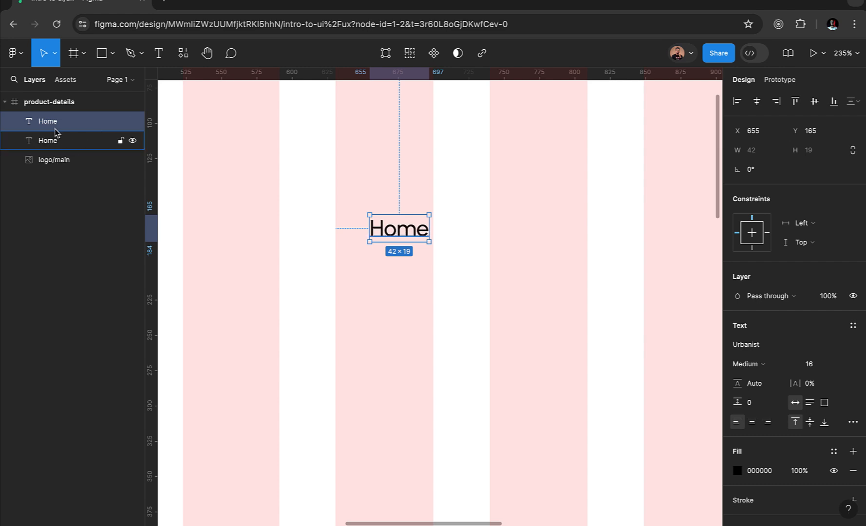
pyautogui.hotkey('ctrl', 'z')
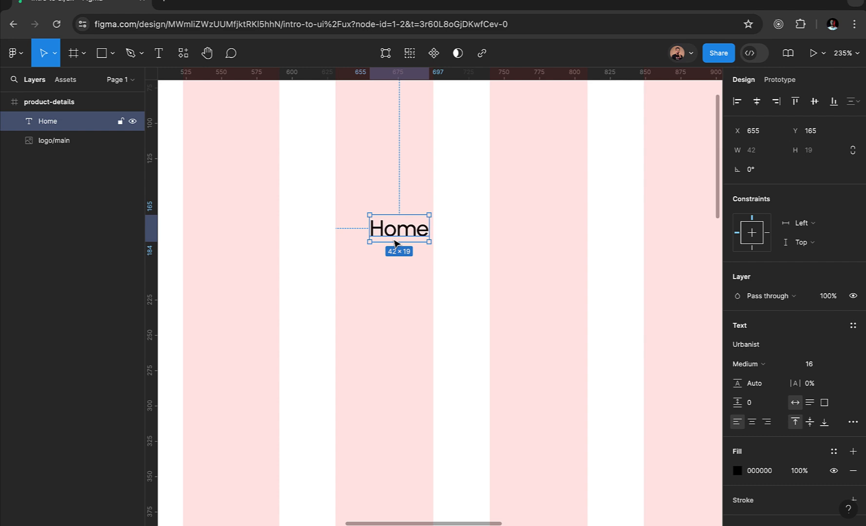
# Step: Duplicate the Home text and move the copy right to about X 750 at the same height, Y 165
pyautogui.hotkey('ctrl', 'd')
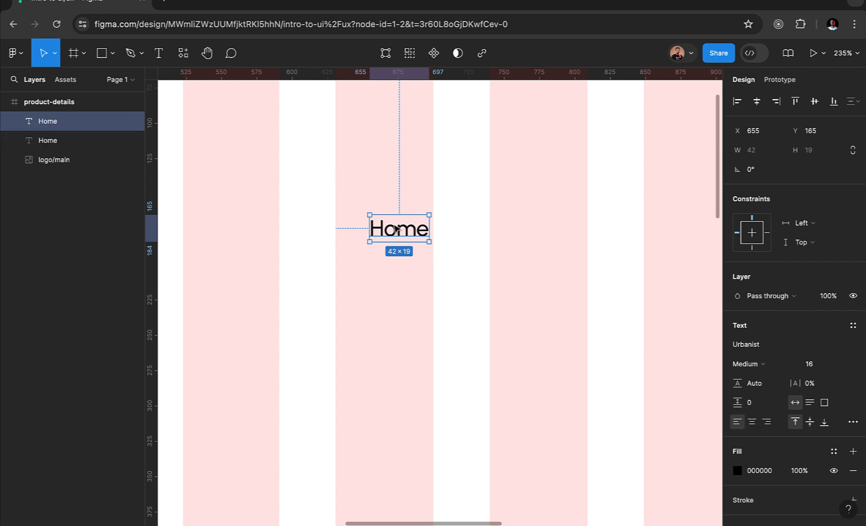
pyautogui.moveTo(397, 229); pyautogui.dragTo(534, 237)
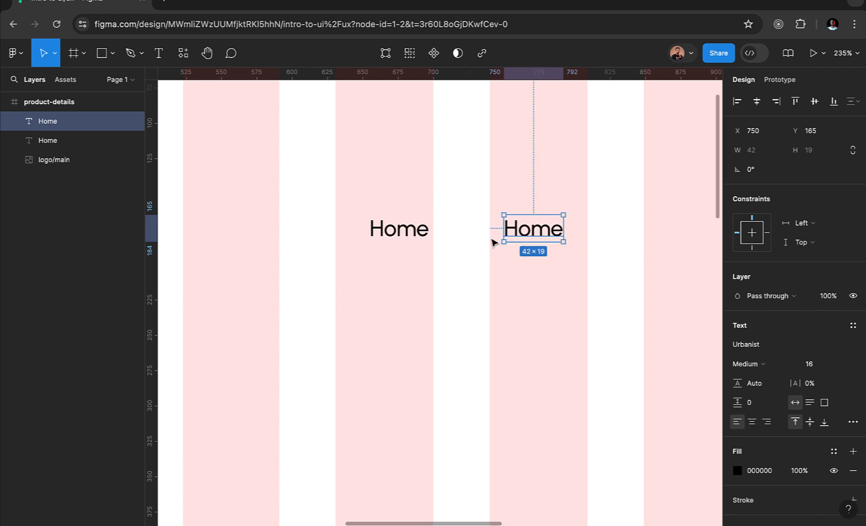
pyautogui.keyDown('shift'); pyautogui.click(405, 237); pyautogui.keyUp('shift')
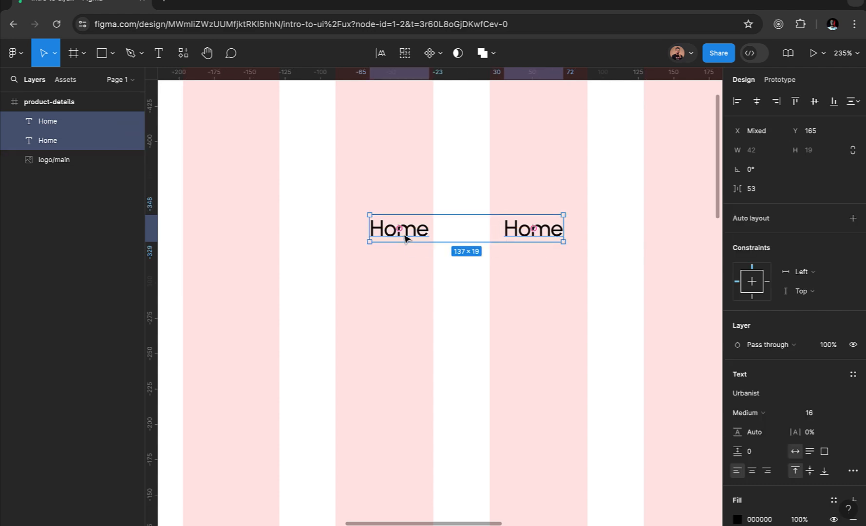
pyautogui.click(65, 242)
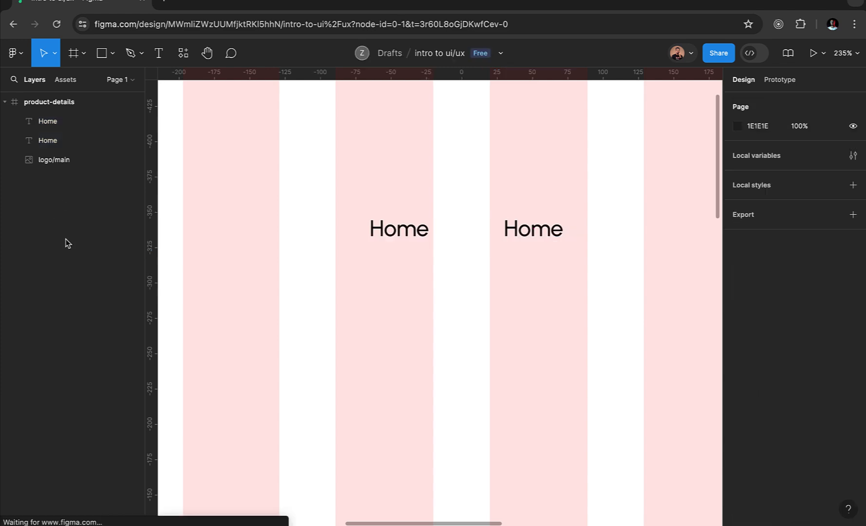
pyautogui.click(52, 146)
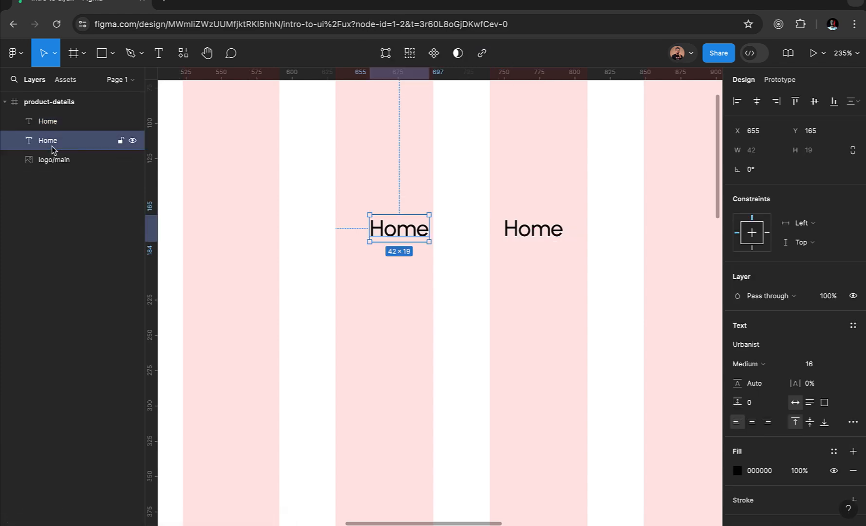
pyautogui.keyDown('shift'); pyautogui.click(58, 121); pyautogui.keyUp('shift')
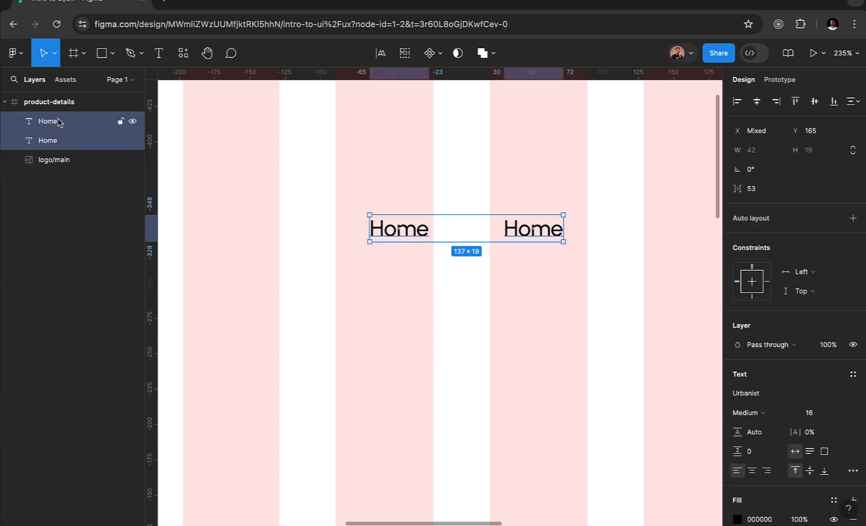
pyautogui.click(39, 236)
# Step: Wrap both Home texts in a horizontal auto layout and set the gap between them to 50
pyautogui.click(47, 147)
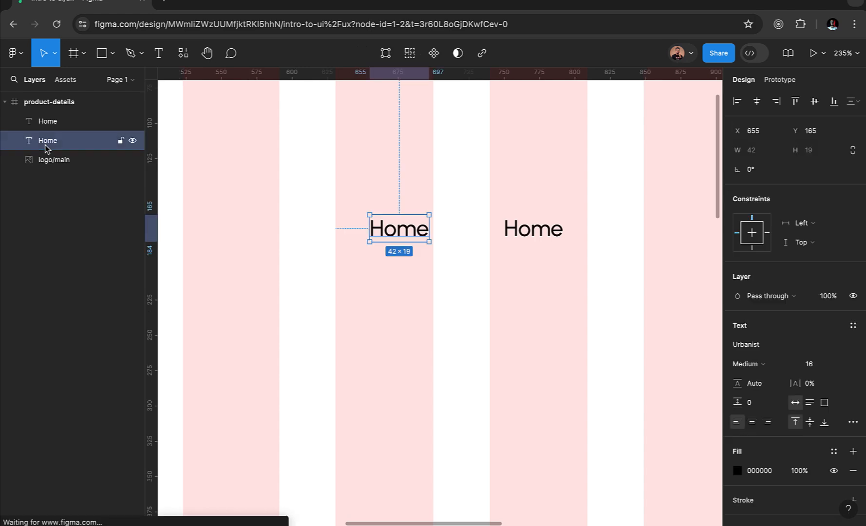
pyautogui.keyDown('shift'); pyautogui.click(61, 125); pyautogui.keyUp('shift')
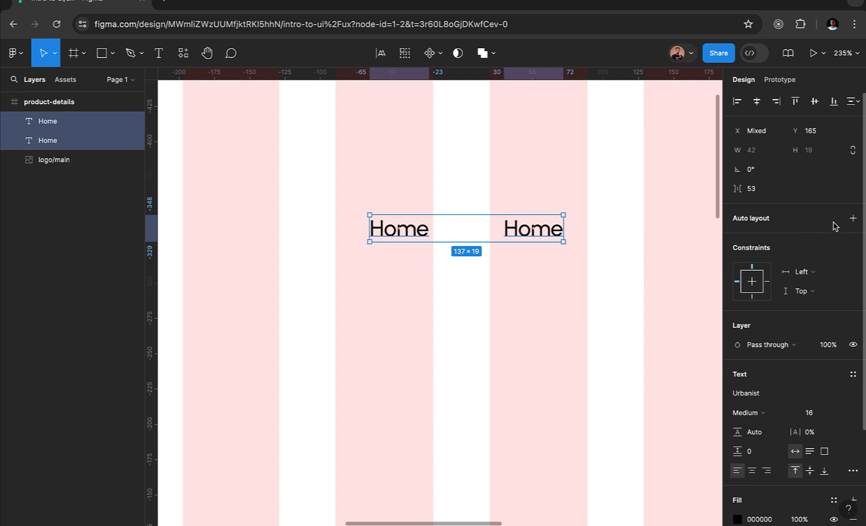
pyautogui.click(853, 218)
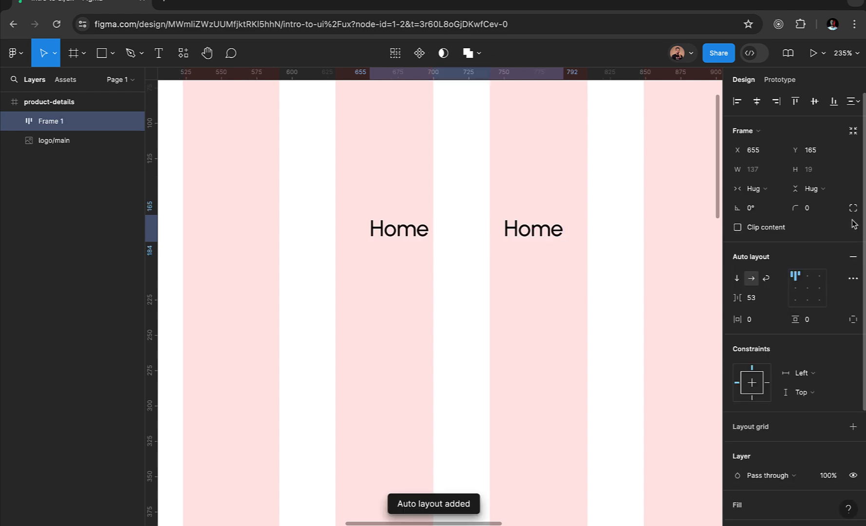
pyautogui.click(757, 302)
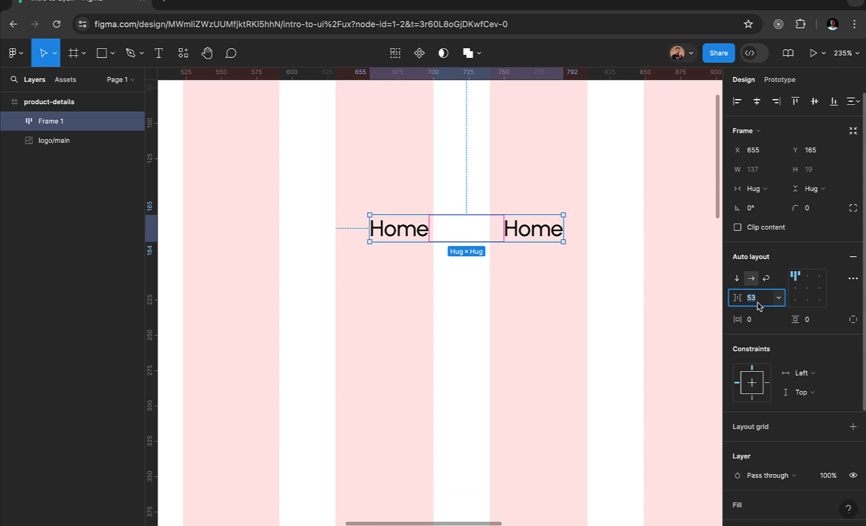
pyautogui.write('50')
pyautogui.press('Return')
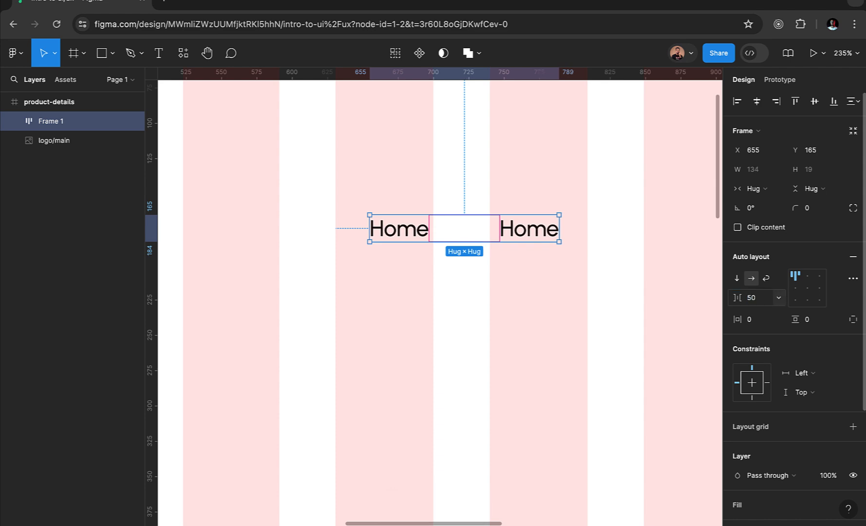
# Step: Duplicate the second Home text twice inside the auto layout row
pyautogui.click(525, 240)
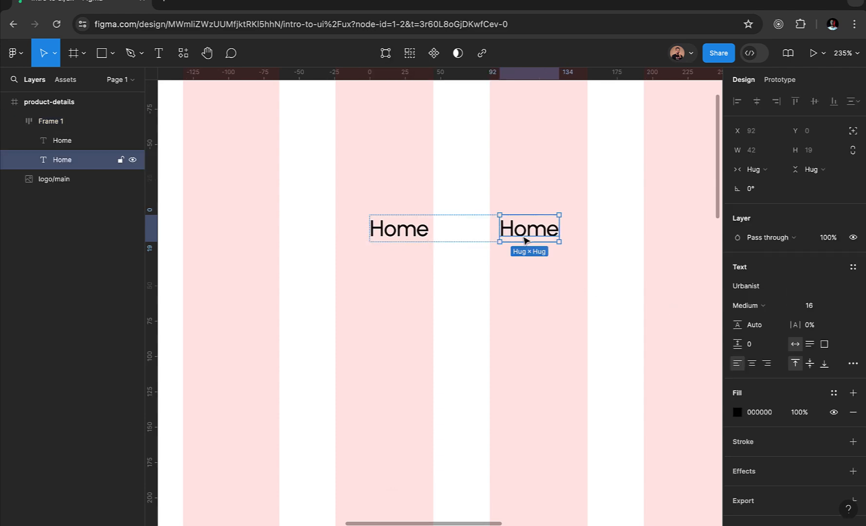
pyautogui.hotkey('ctrl', 'd')
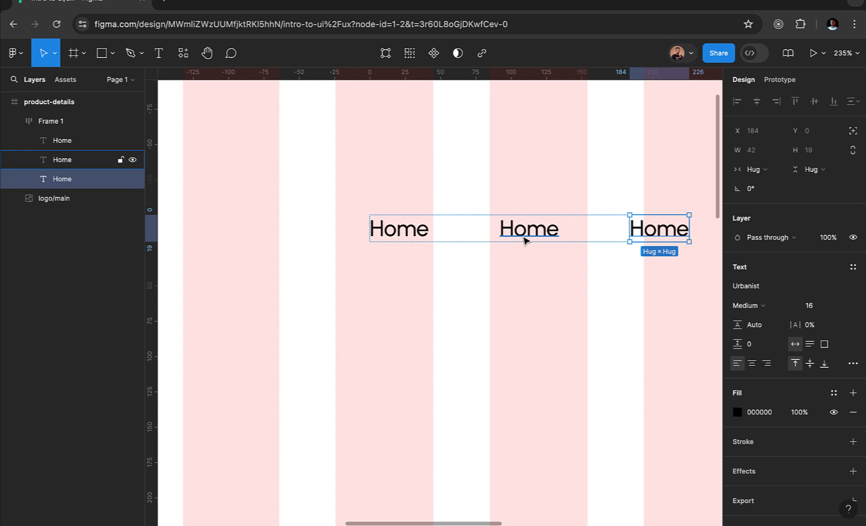
pyautogui.hotkey('ctrl', 'd')
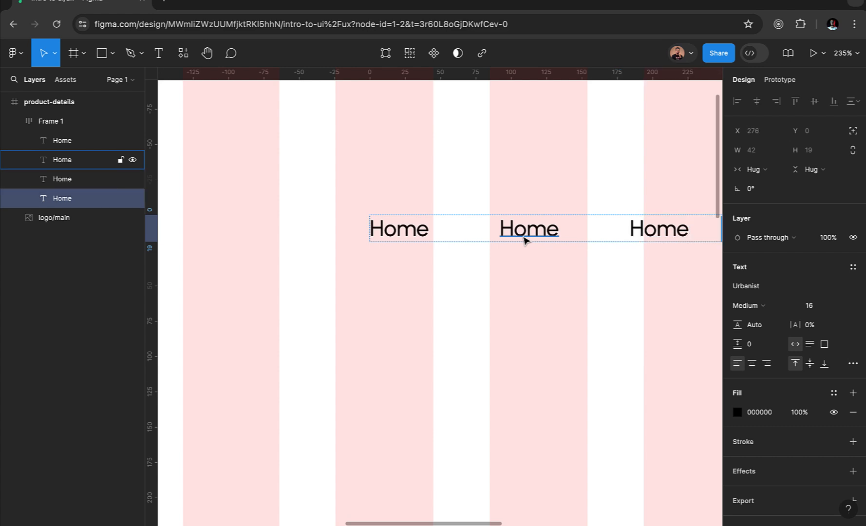
# Step: Change the second, third and fourth Home texts to Female, Male and Shop
pyautogui.scroll(-5, 526, 239)
pyautogui.doubleClick(533, 234)
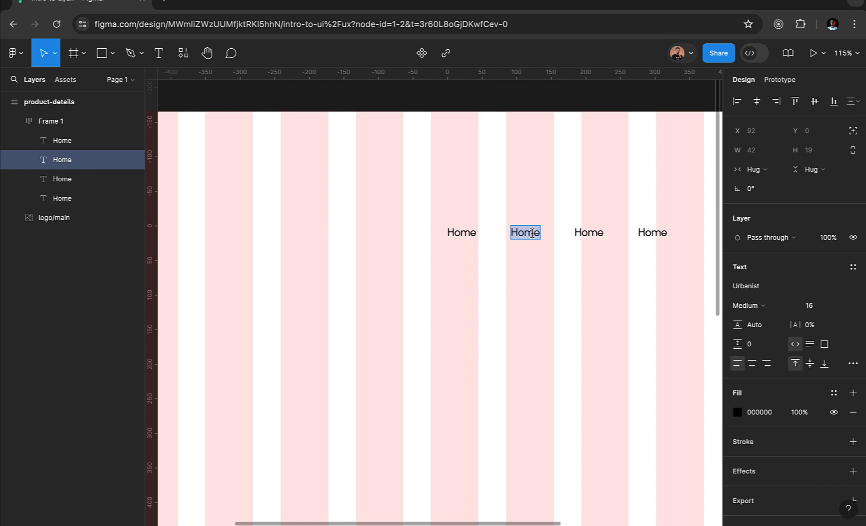
pyautogui.write('Female')
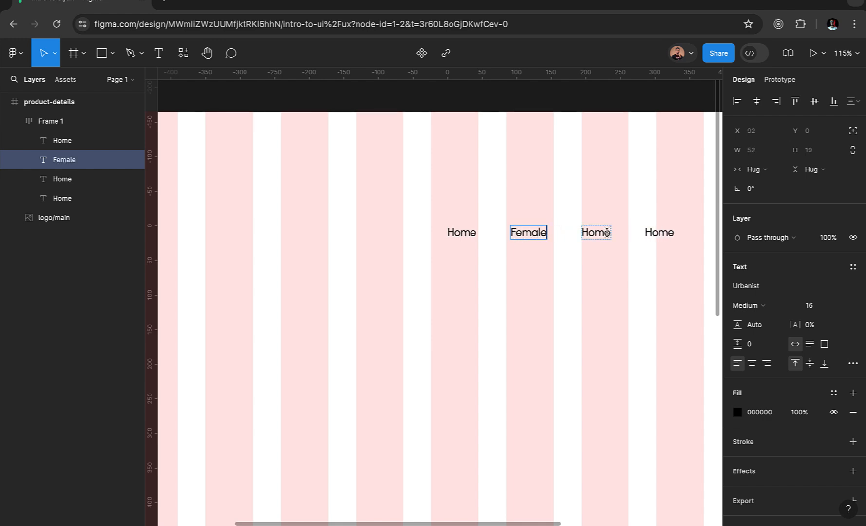
pyautogui.doubleClick(607, 233)
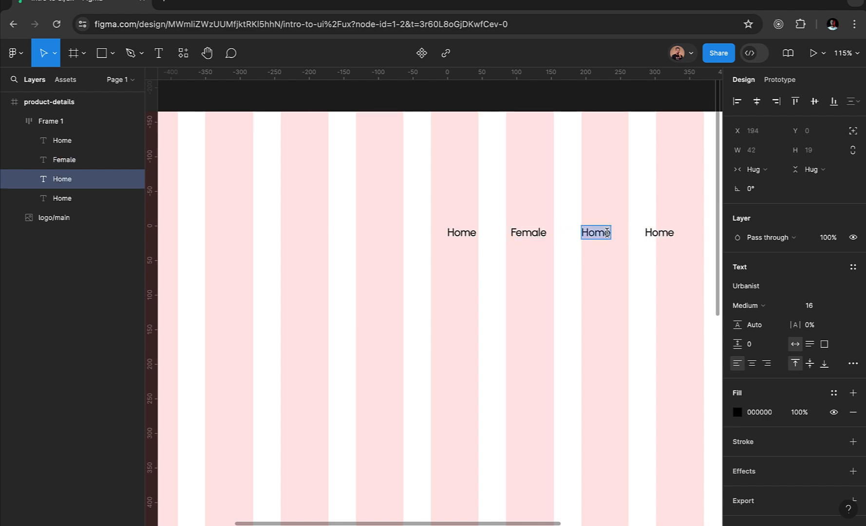
pyautogui.write('Male')
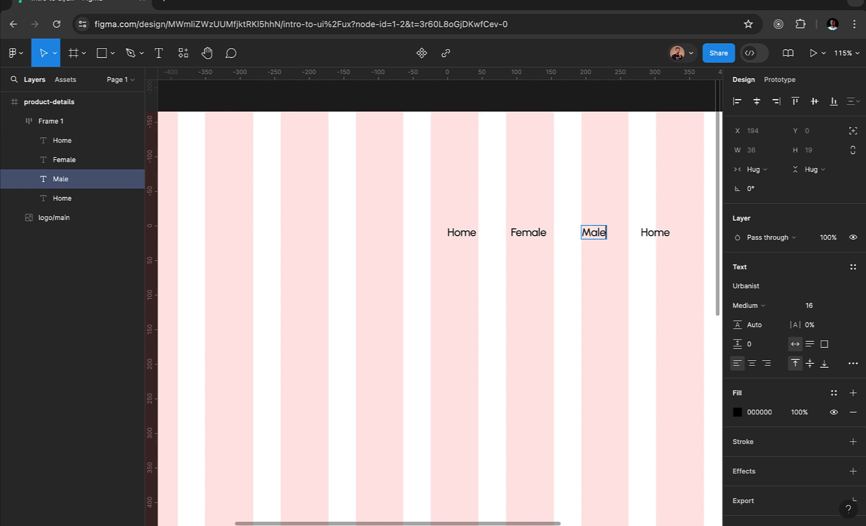
pyautogui.doubleClick(660, 232)
pyautogui.write('S')
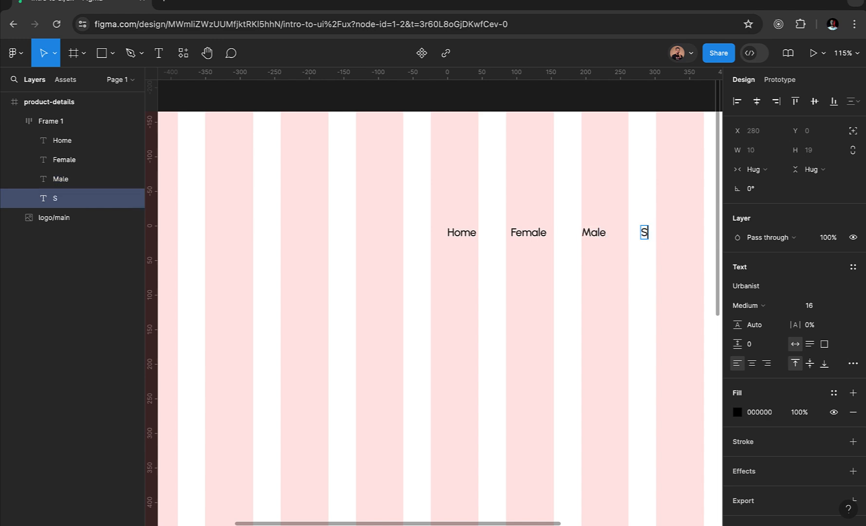
pyautogui.write('hop')
pyautogui.press('Escape')
pyautogui.click(605, 262)
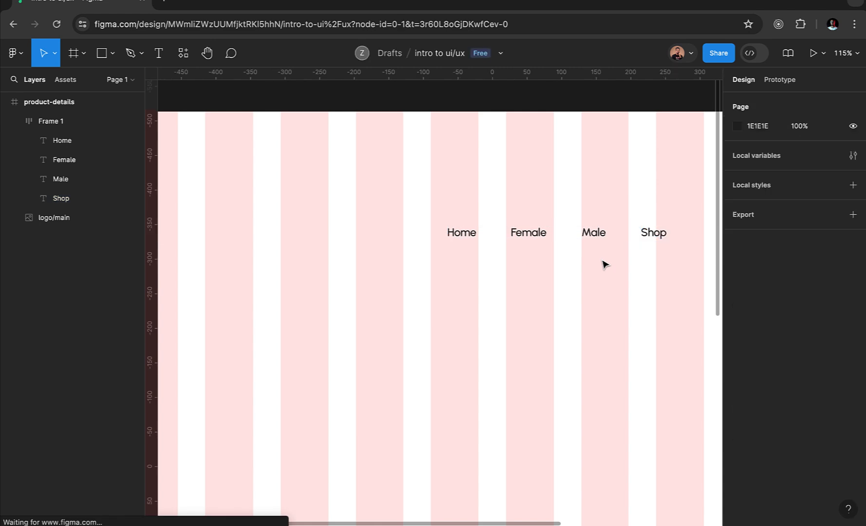
# Step: Move the navigation row up to the logo's level at Y 19 and centre it horizontally in the product-details frame
pyautogui.moveTo(595, 239); pyautogui.dragTo(402, 138)
pyautogui.hotkey('shift', '1')
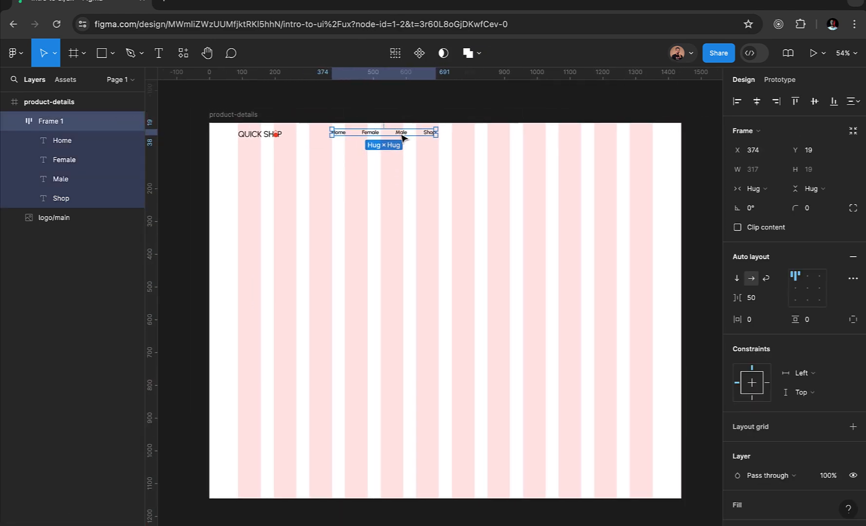
pyautogui.click(758, 102)
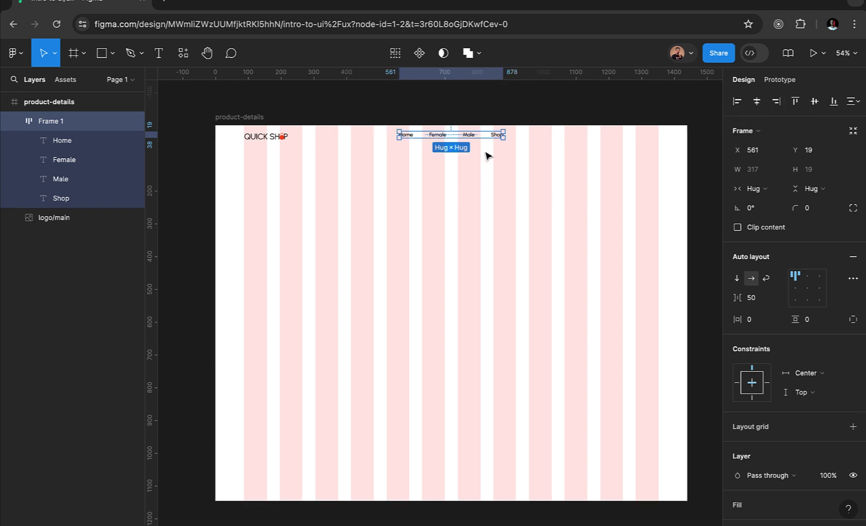
pyautogui.scroll(1, 489, 155)
pyautogui.scroll(2, 486, 152)
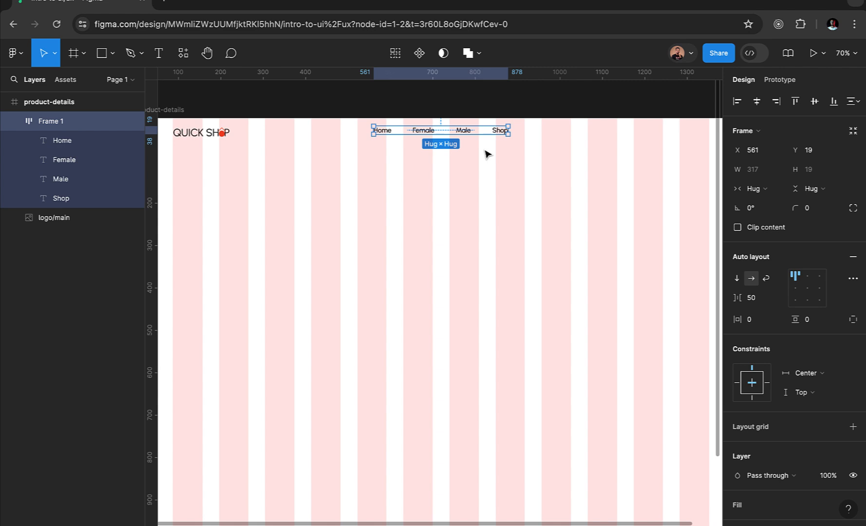
pyautogui.click(528, 192)
# Step: Find the Iconify plugin and run it
pyautogui.hscroll(3, 558, 205)
pyautogui.scroll(1, 558, 205)
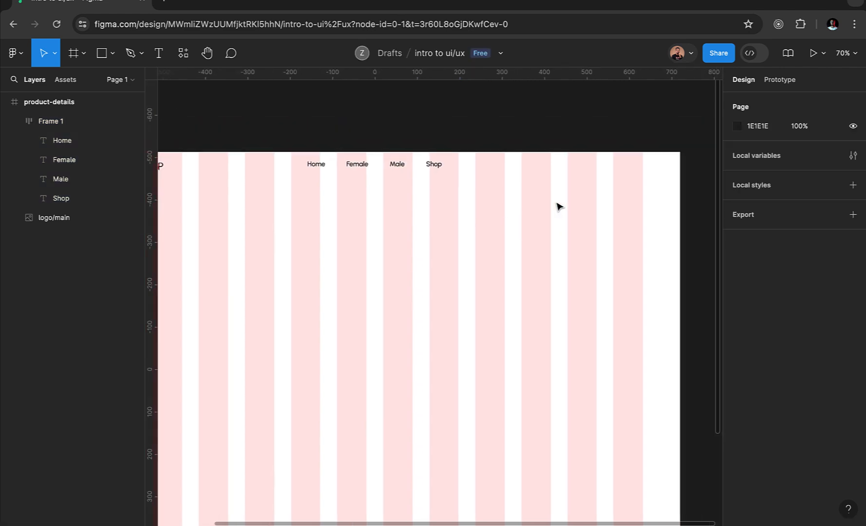
pyautogui.hscroll(2, 559, 206)
pyautogui.scroll(1, 558, 206)
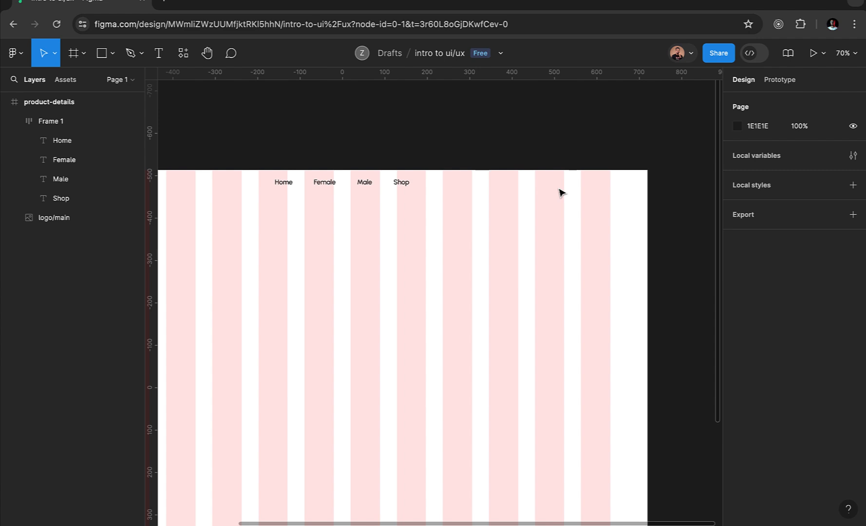
pyautogui.click(180, 54)
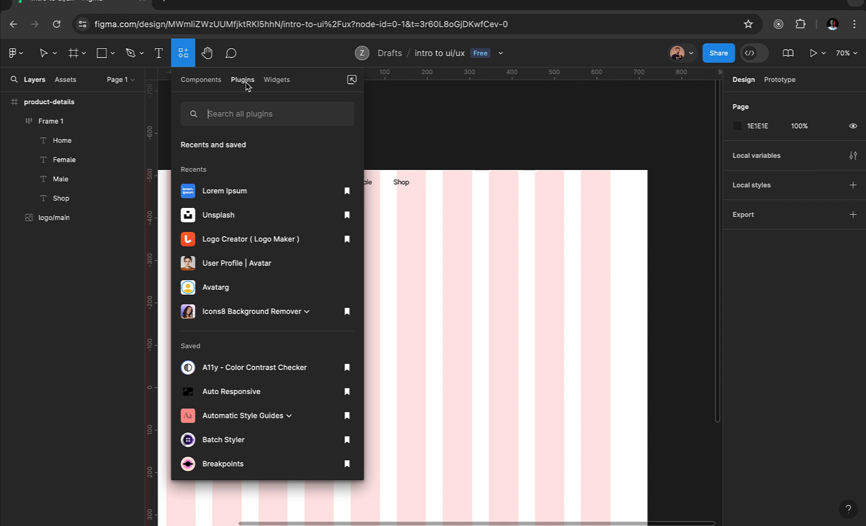
pyautogui.click(252, 114)
pyautogui.write('iconif')
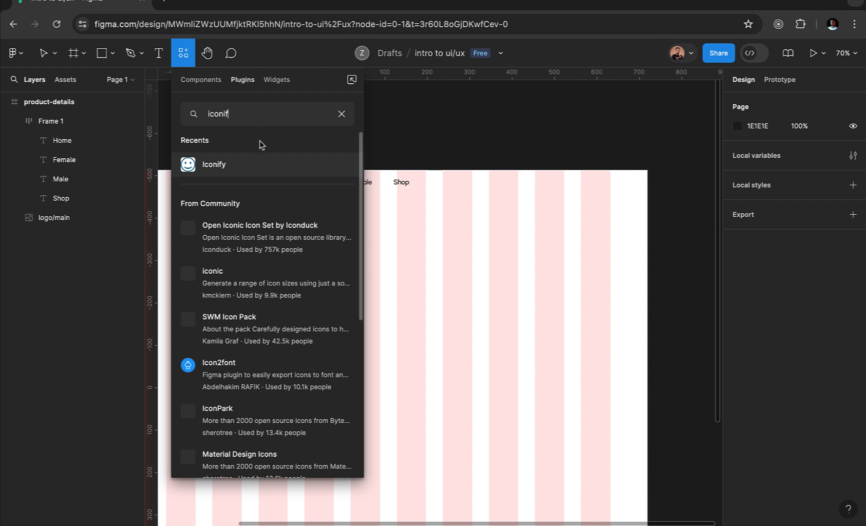
pyautogui.click(224, 169)
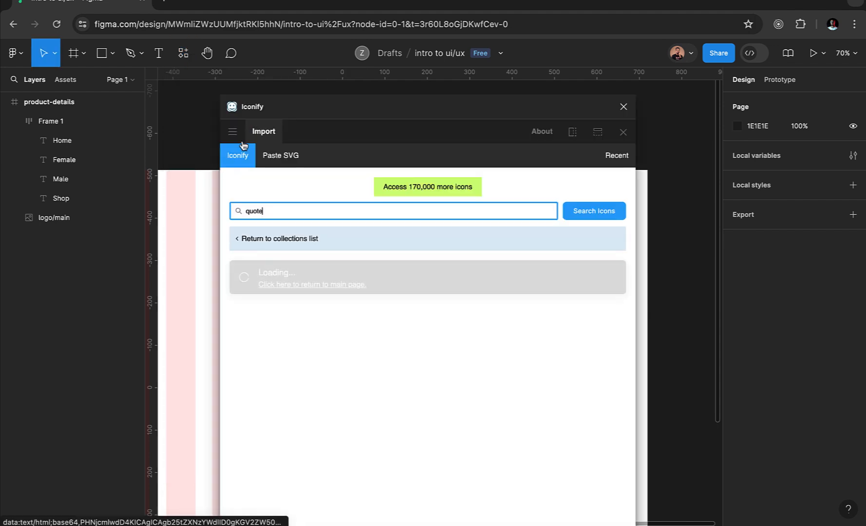
# Step: Search Iconify for cart icons
pyautogui.moveTo(336, 96); pyautogui.dragTo(259, 103)
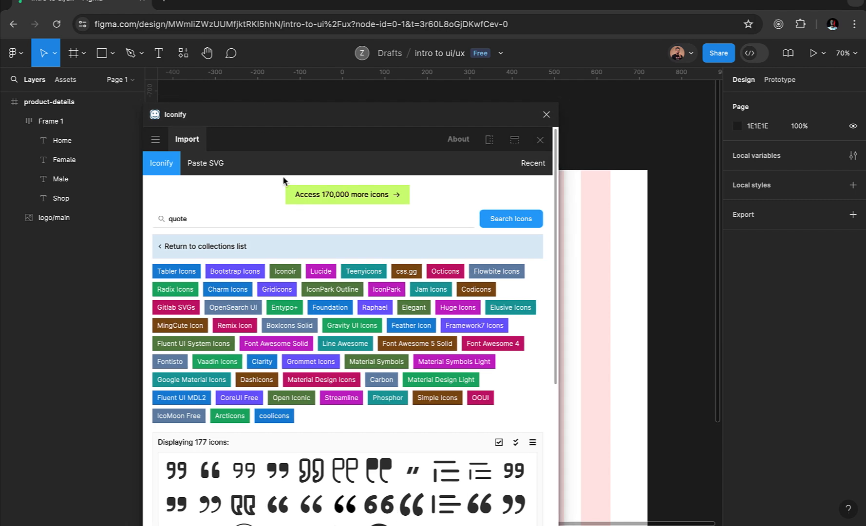
pyautogui.click(246, 218)
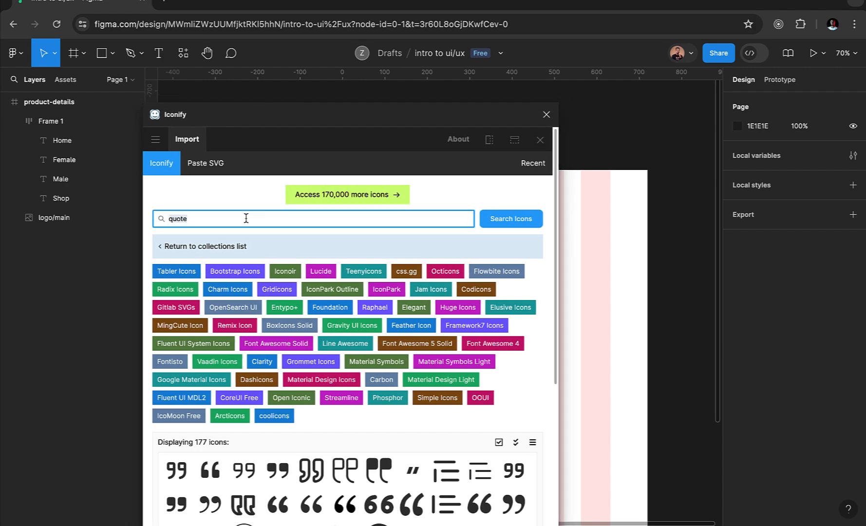
pyautogui.write('cart')
pyautogui.click(509, 225)
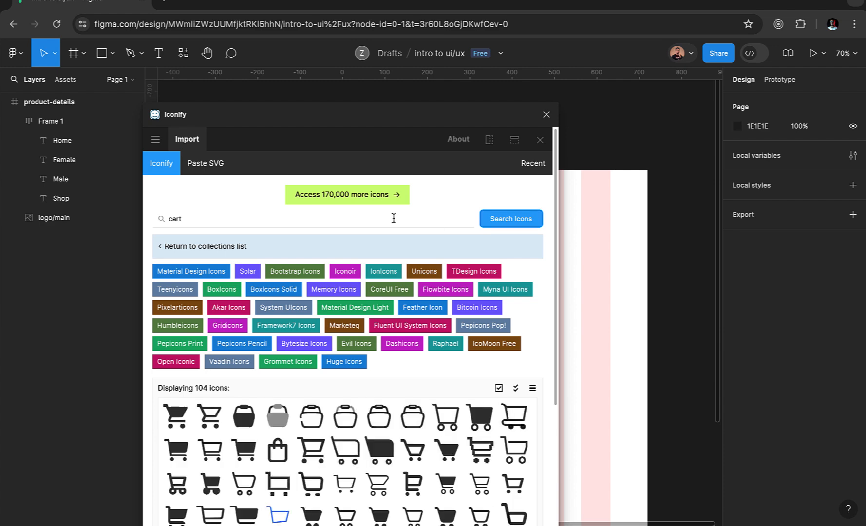
# Step: Import the mynaui:cart icon and place it in the last grid column at about X 1328, Y 165
pyautogui.moveTo(305, 105); pyautogui.dragTo(285, 72)
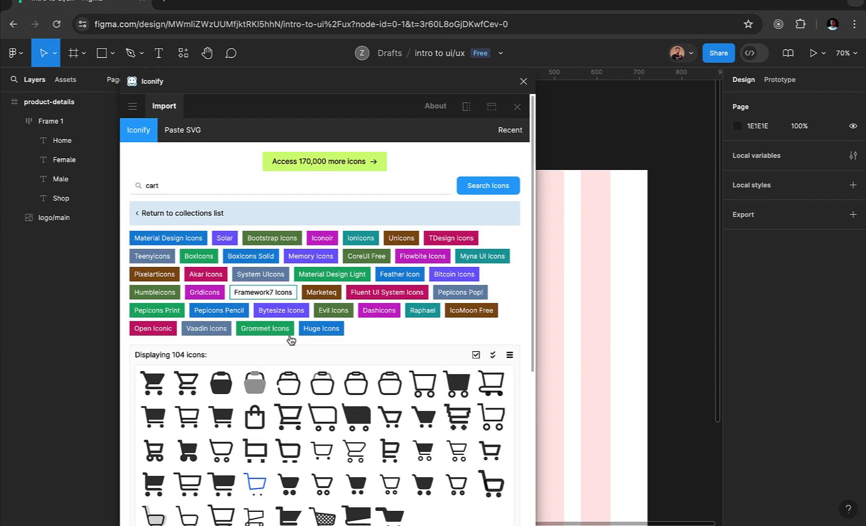
pyautogui.scroll(-1, 290, 339)
pyautogui.scroll(-3, 290, 340)
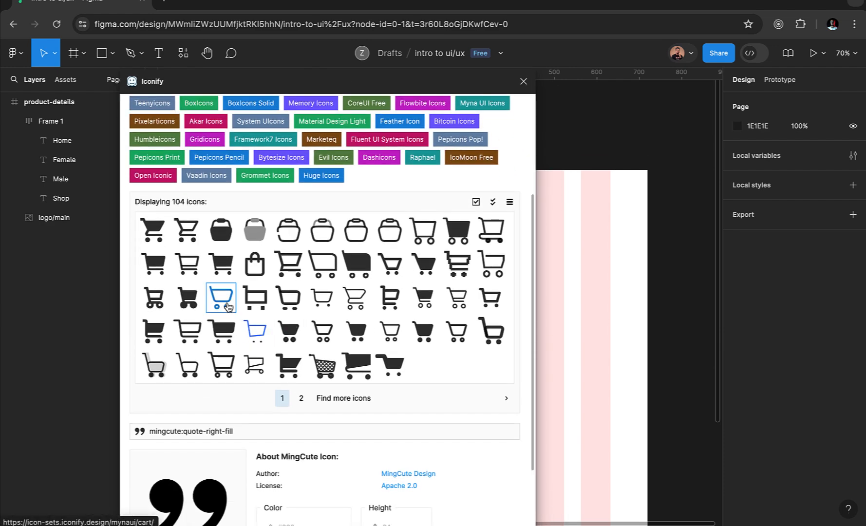
pyautogui.click(222, 302)
pyautogui.scroll(-2, 222, 299)
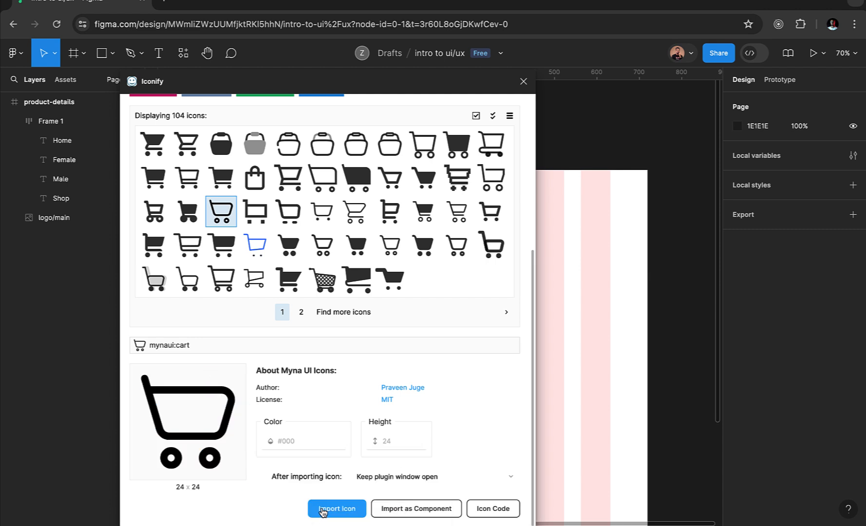
pyautogui.click(322, 510)
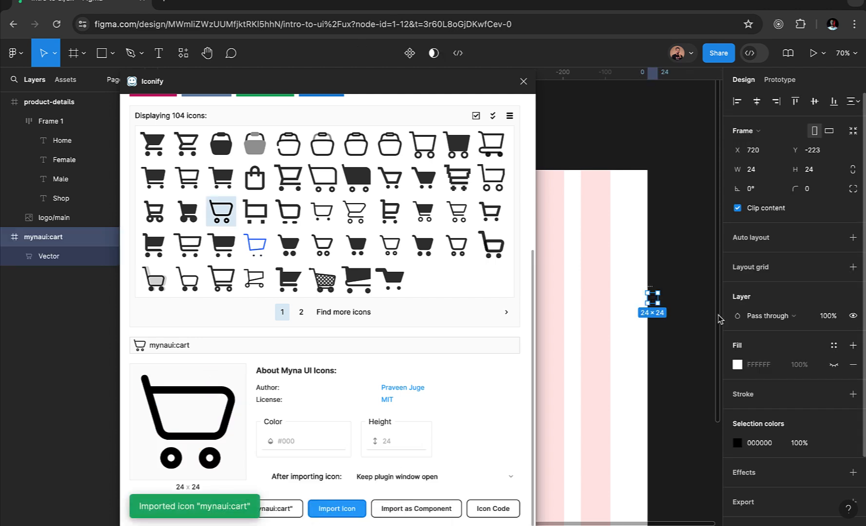
pyautogui.moveTo(653, 297); pyautogui.dragTo(606, 244)
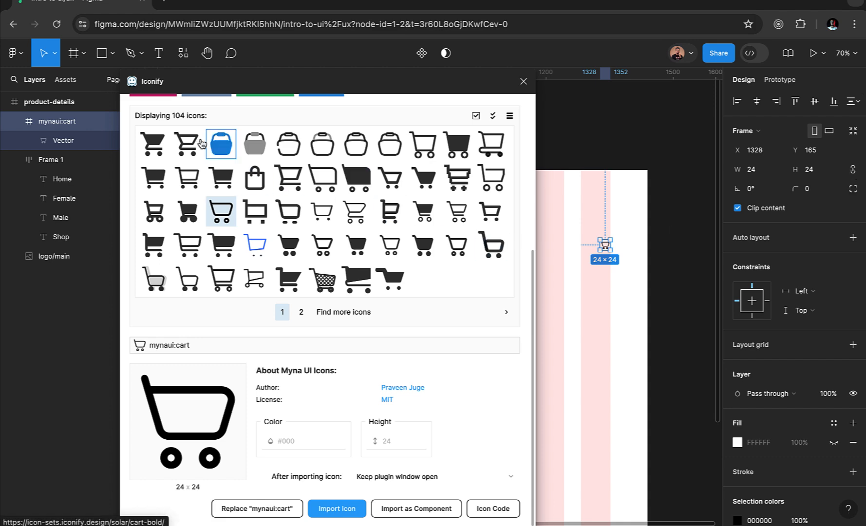
# Step: Search Iconify for user icons
pyautogui.scroll(2, 194, 137)
pyautogui.scroll(3, 194, 137)
pyautogui.click(179, 160)
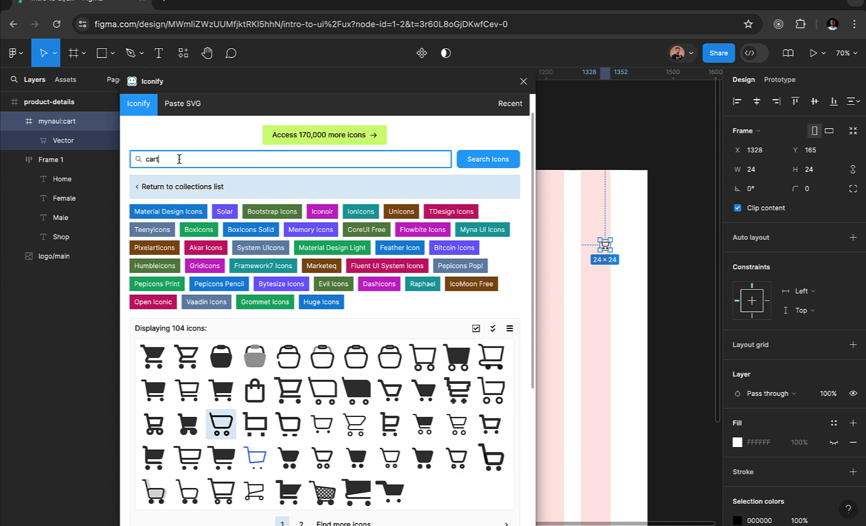
pyautogui.write('user')
pyautogui.press('Return')
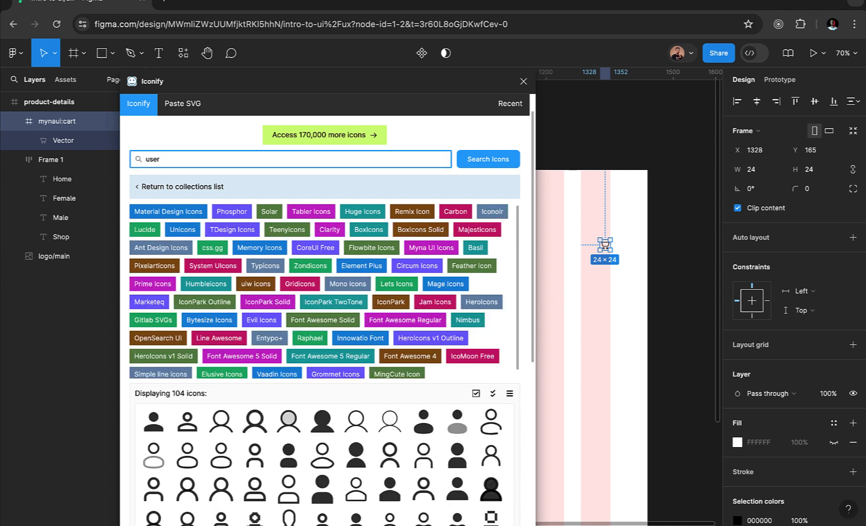
# Step: Import the solar:user-outline icon and place it below the cart icon at about X 1319, Y 233
pyautogui.scroll(-3, 271, 482)
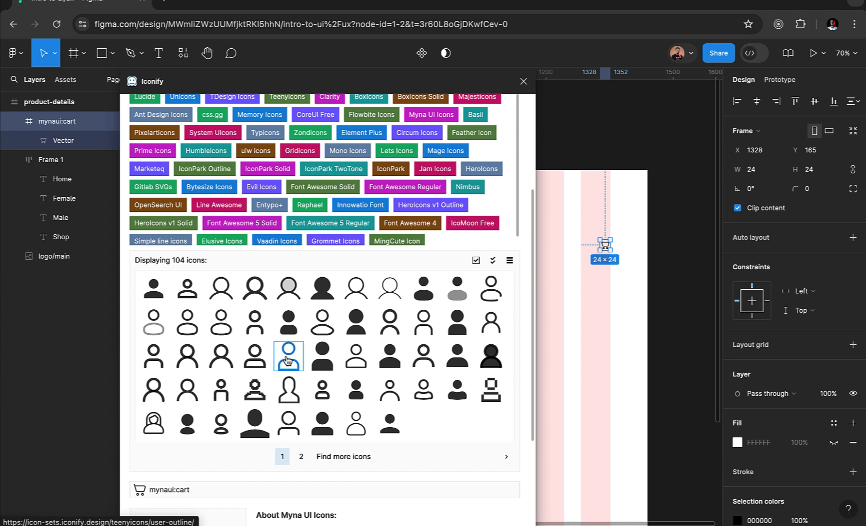
pyautogui.click(220, 326)
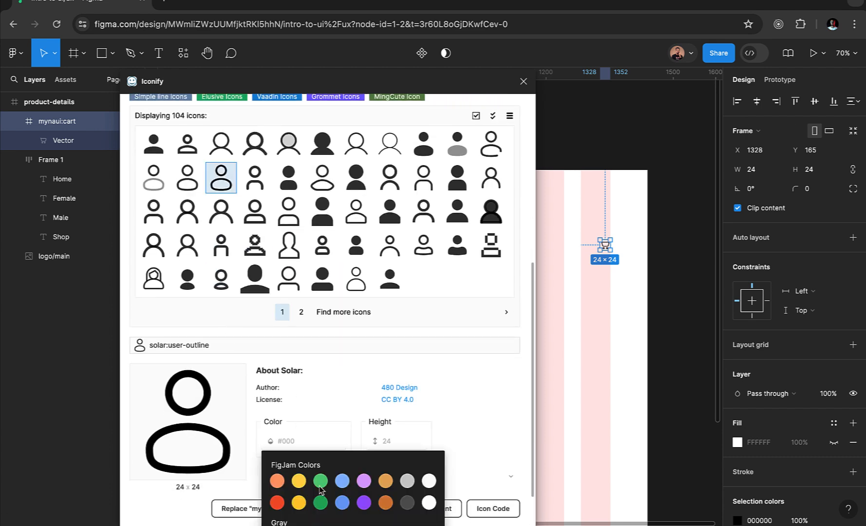
pyautogui.click(338, 509)
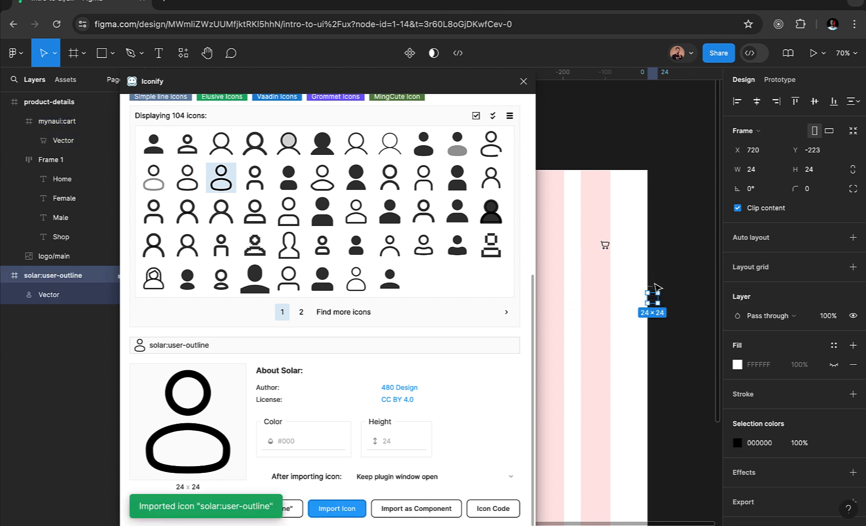
pyautogui.moveTo(653, 295); pyautogui.dragTo(602, 274)
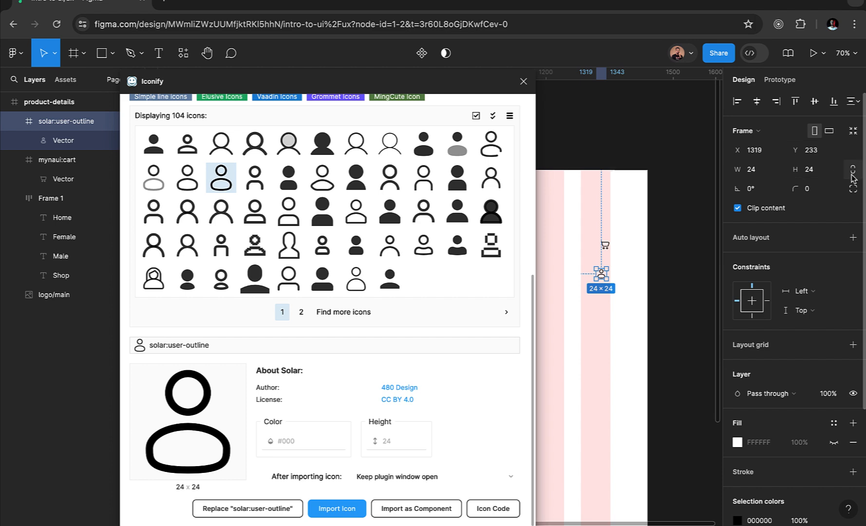
# Step: Search Iconify for chevron icons and look through the results
pyautogui.scroll(6, 246, 166)
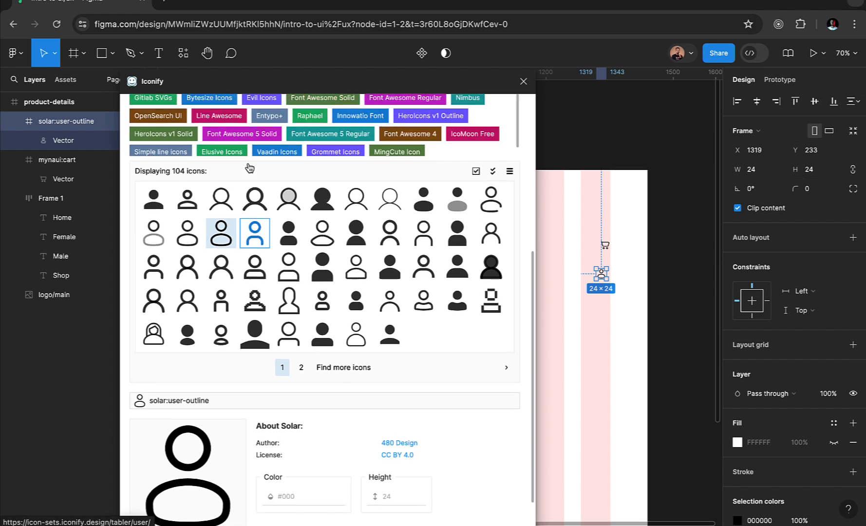
pyautogui.tripleClick(195, 186)
pyautogui.write('chevron')
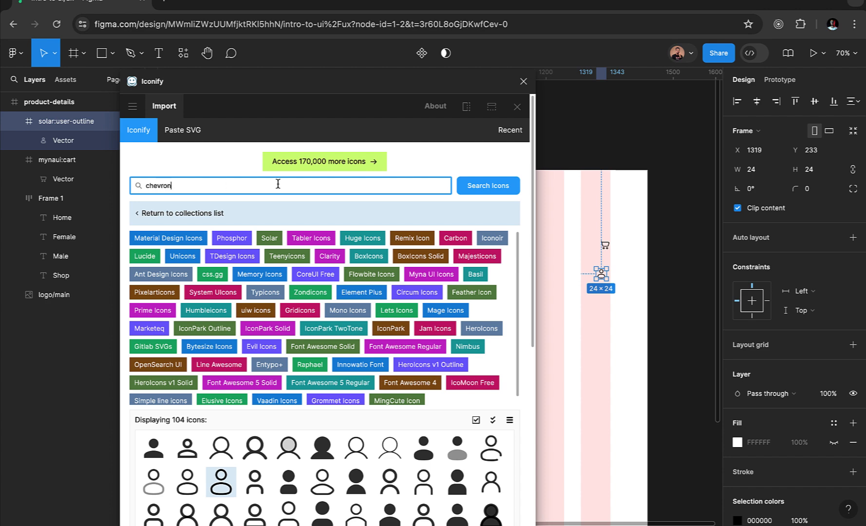
pyautogui.click(480, 191)
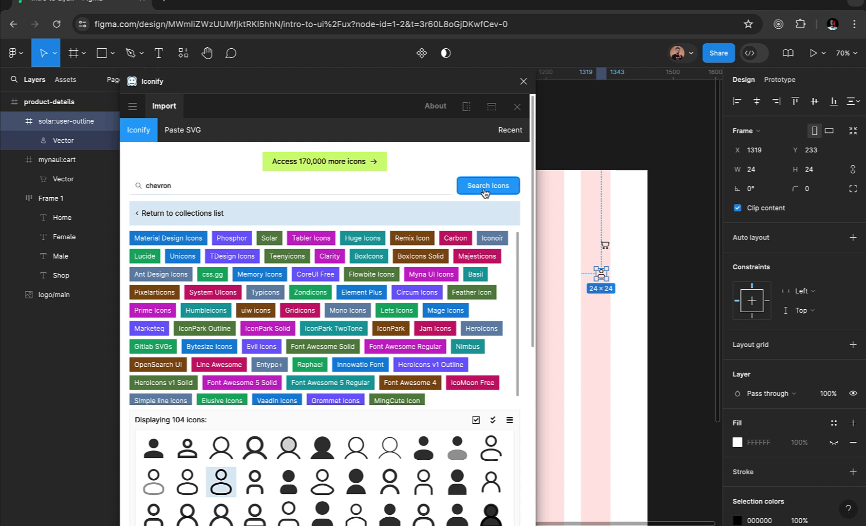
pyautogui.scroll(-2, 358, 482)
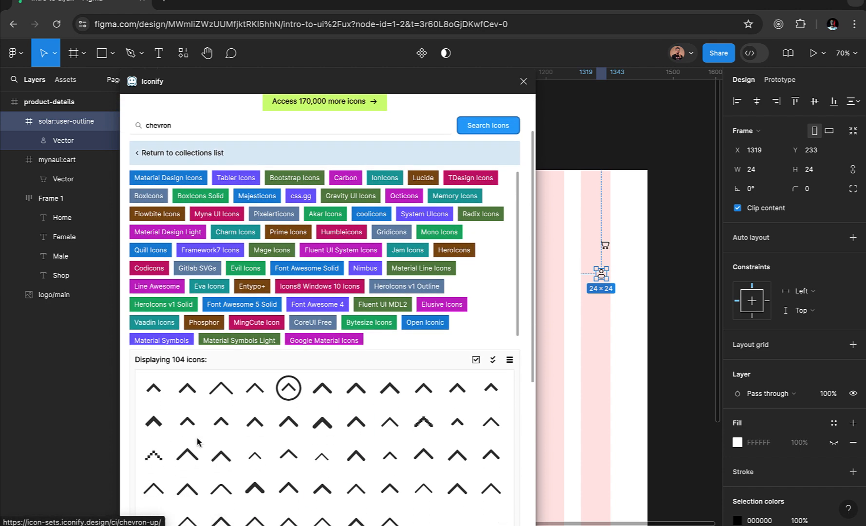
# Step: Import the tabler:chevron-up icon, place it beside the user icon at about X 1376, Y 222, and close the plugin
pyautogui.click(189, 391)
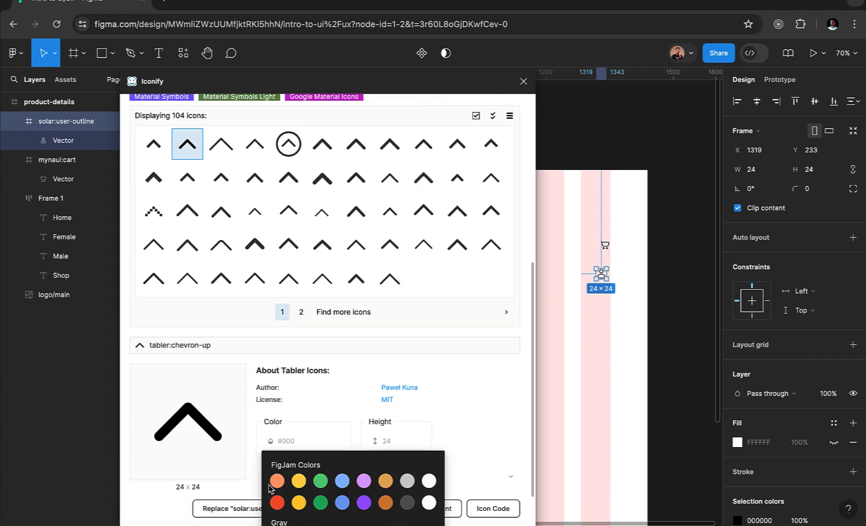
pyautogui.click(334, 510)
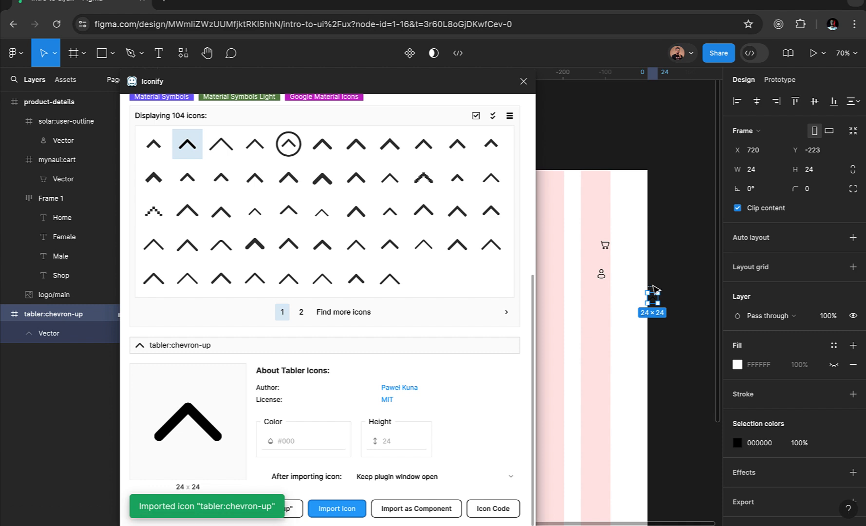
pyautogui.moveTo(653, 295); pyautogui.dragTo(626, 265)
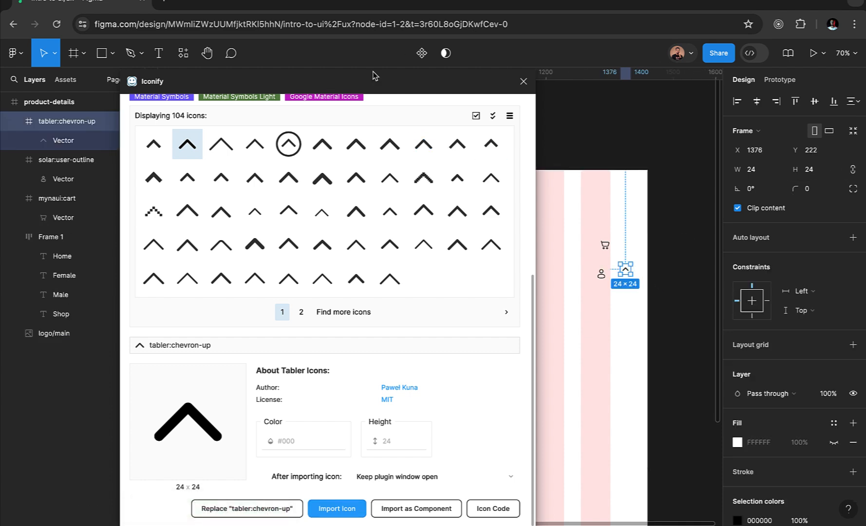
pyautogui.click(524, 81)
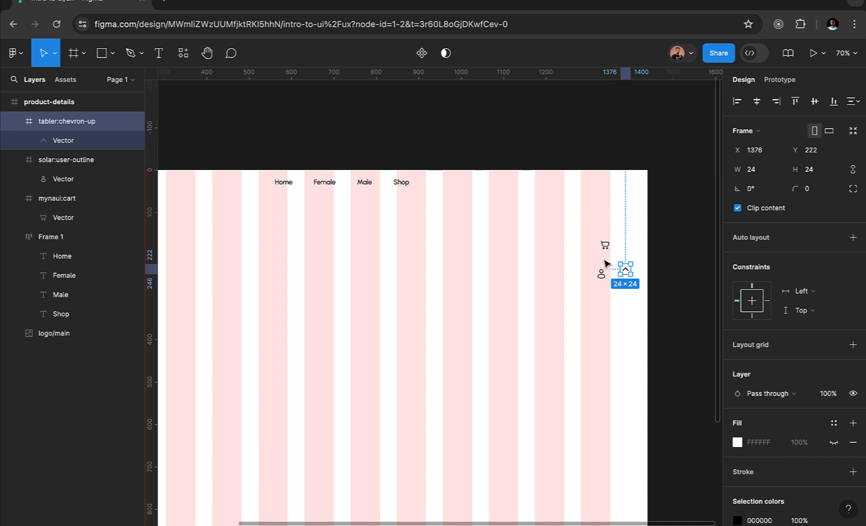
# Step: Move the cart icon into the gutter before the last grid column, at about X 1251, Y 158
pyautogui.scroll(5, 606, 263)
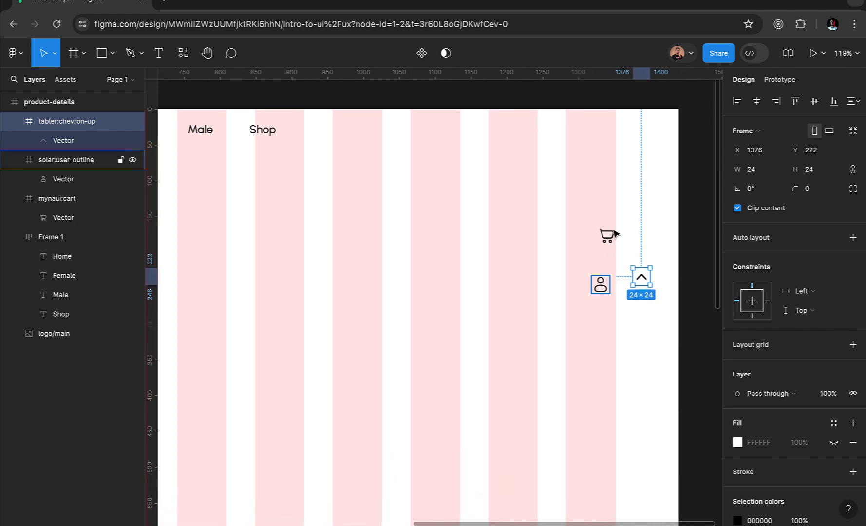
pyautogui.scroll(10, 612, 239)
pyautogui.click(609, 237)
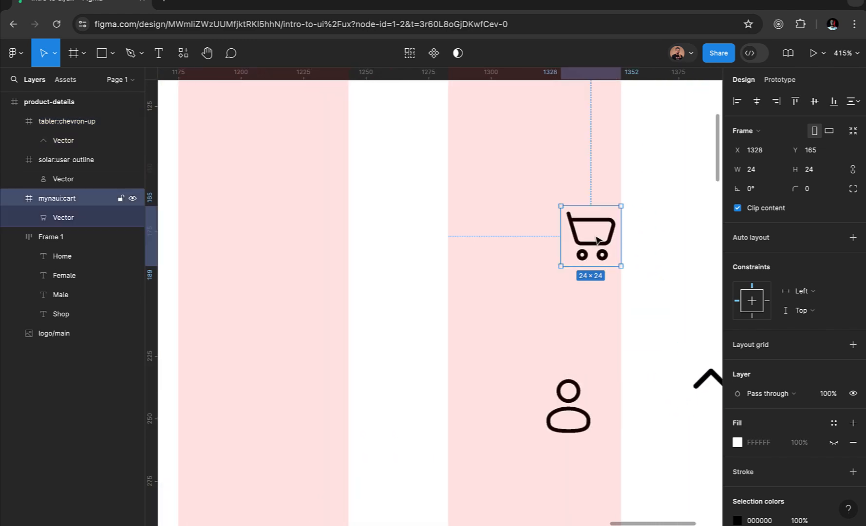
pyautogui.moveTo(598, 240); pyautogui.dragTo(405, 222)
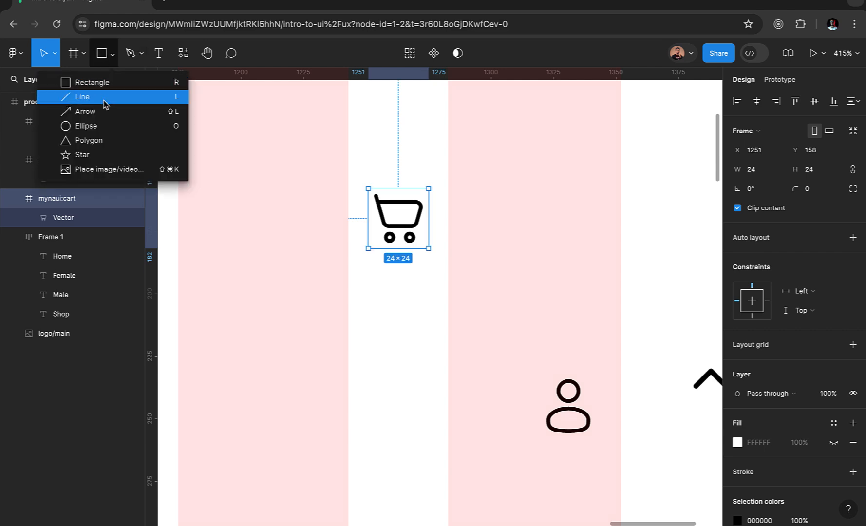
pyautogui.click(95, 126)
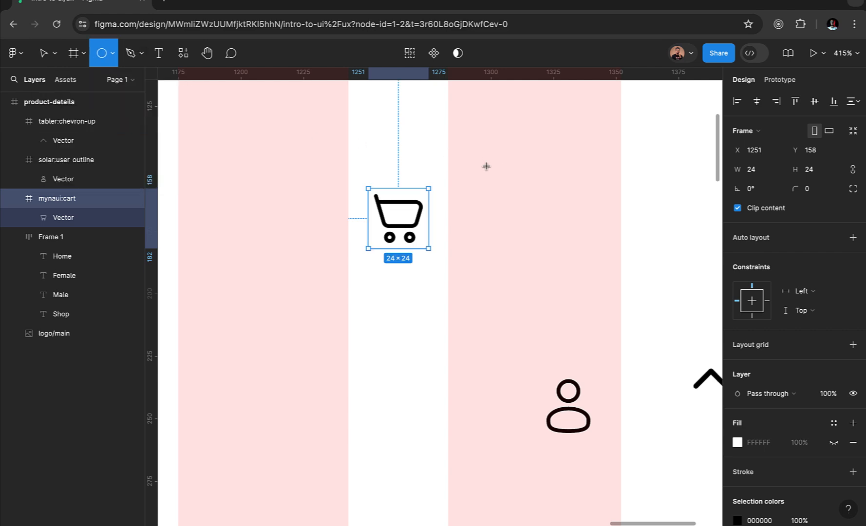
pyautogui.moveTo(486, 166); pyautogui.dragTo(497, 204)
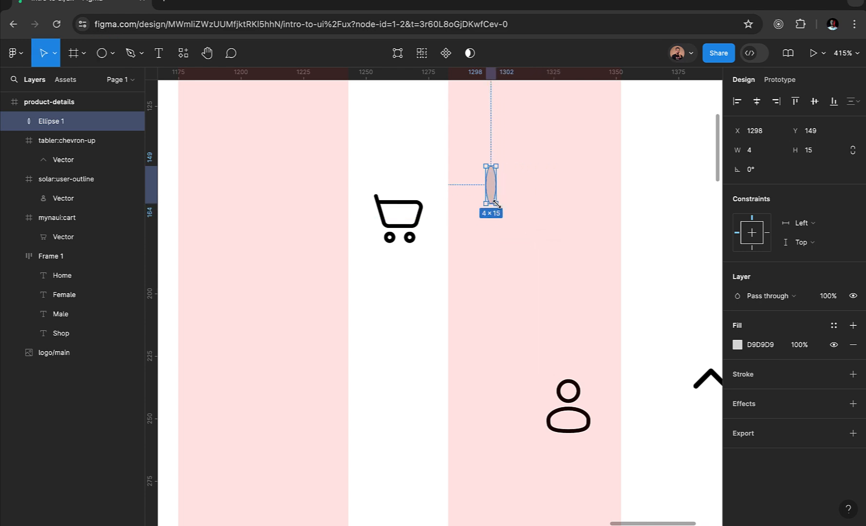
pyautogui.hotkey('ctrl', 'z')
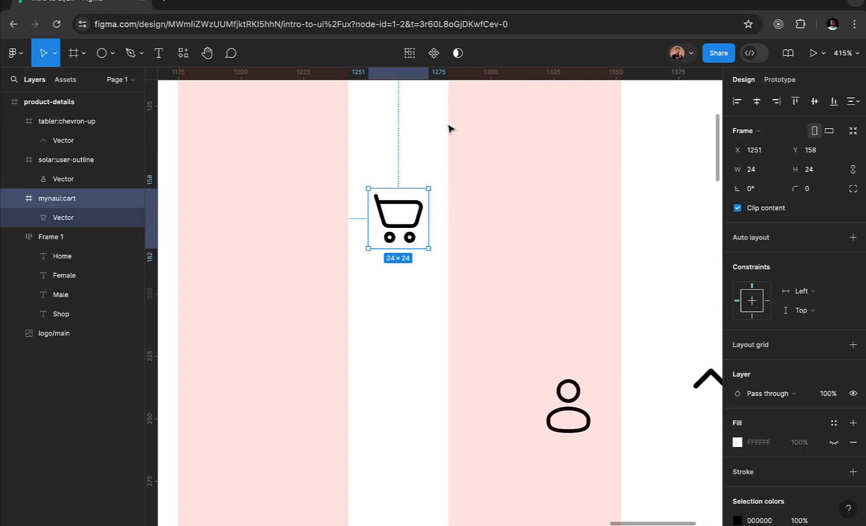
# Step: Draw a circle to the right of the cart icon at about X 1295, Y 152, and set its size to 18 × 18
pyautogui.click(102, 54)
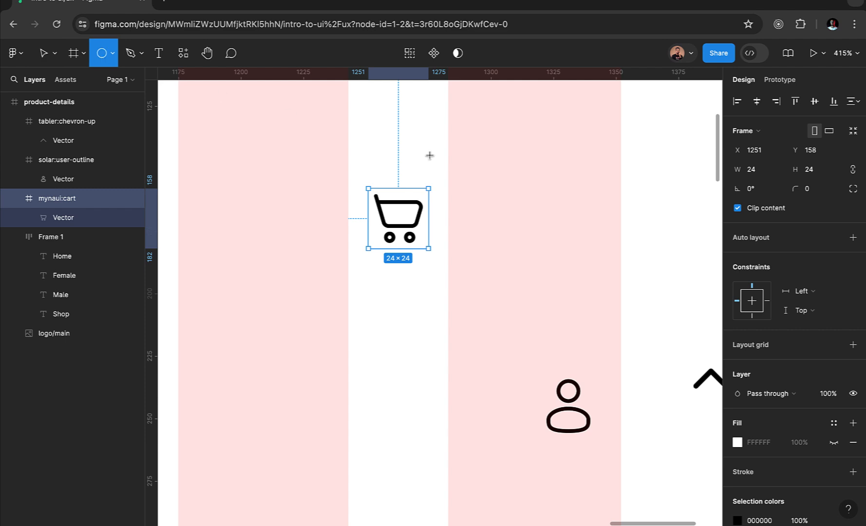
pyautogui.moveTo(478, 173); pyautogui.dragTo(531, 229)
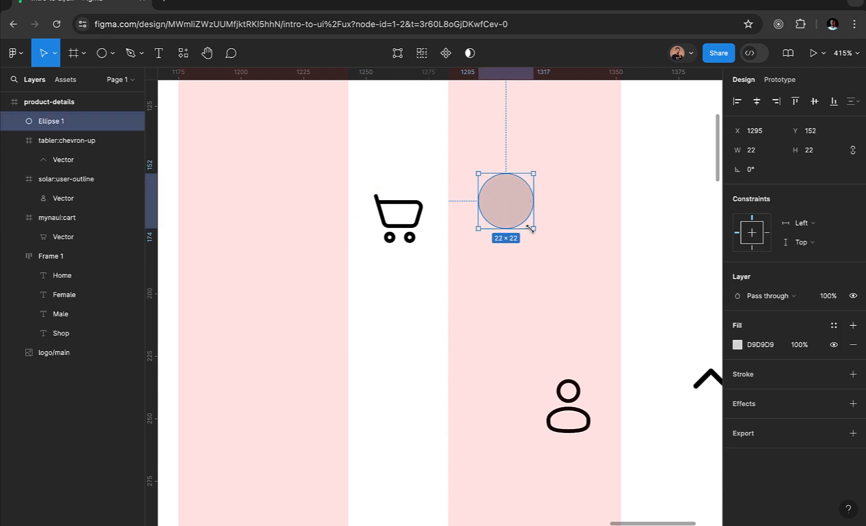
pyautogui.click(762, 156)
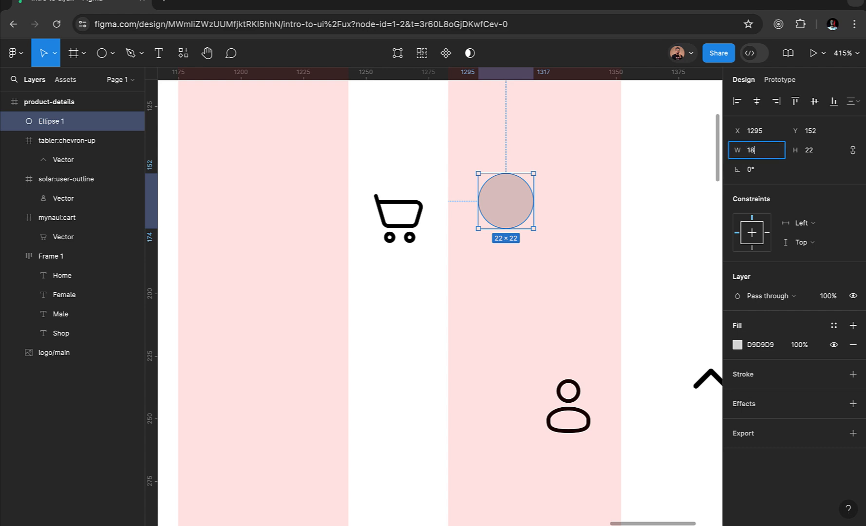
pyautogui.write('18')
pyautogui.press('Return')
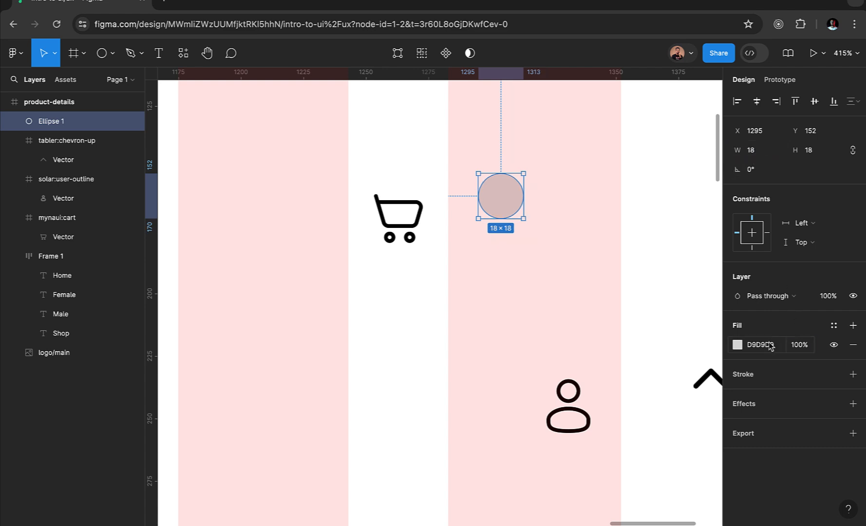
# Step: Fill the small circle beside the cart icon with black, 000000
pyautogui.click(771, 346)
pyautogui.write('000')
pyautogui.press('Return')
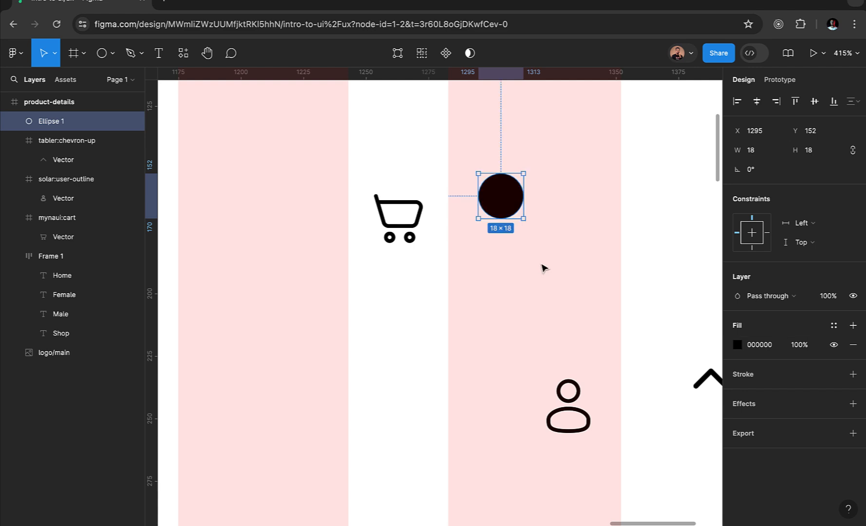
# Step: Add a text layer reading "0" below the black circle and set its fill to white, FFFFFF
pyautogui.click(159, 56)
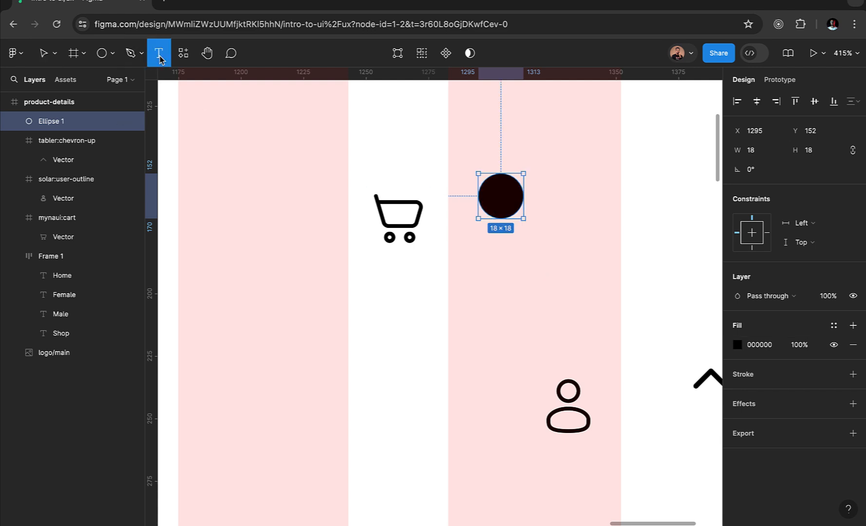
pyautogui.click(501, 296)
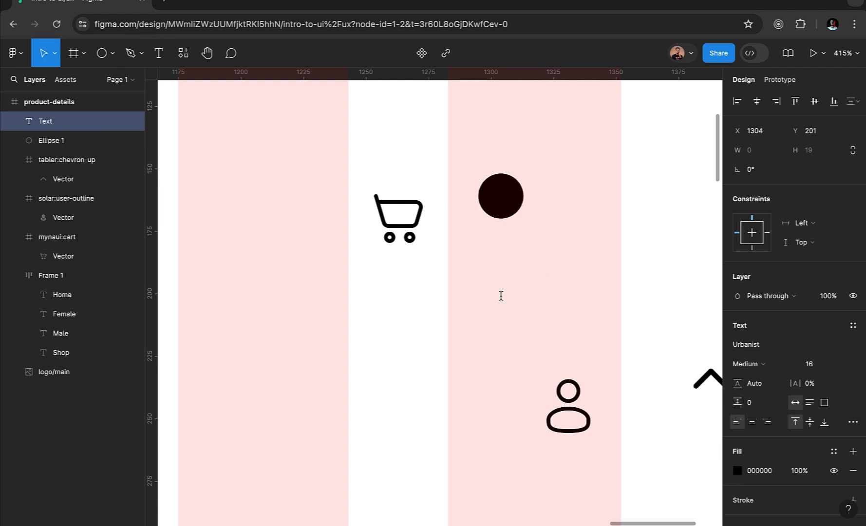
pyautogui.write('0')
pyautogui.press('Escape')
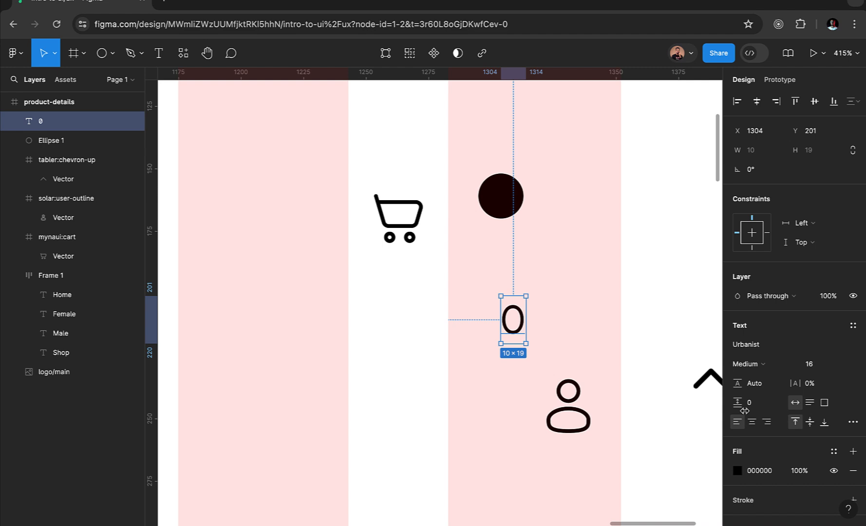
pyautogui.click(770, 473)
pyautogui.write('ffff')
pyautogui.press('Return')
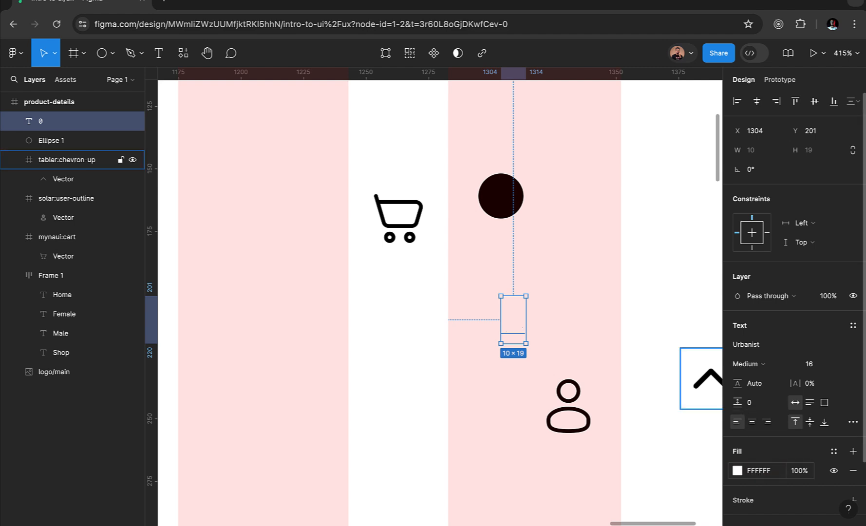
# Step: Move the "0" text onto the black circle and set its font size to 12
pyautogui.moveTo(520, 326); pyautogui.dragTo(505, 196)
pyautogui.click(830, 369)
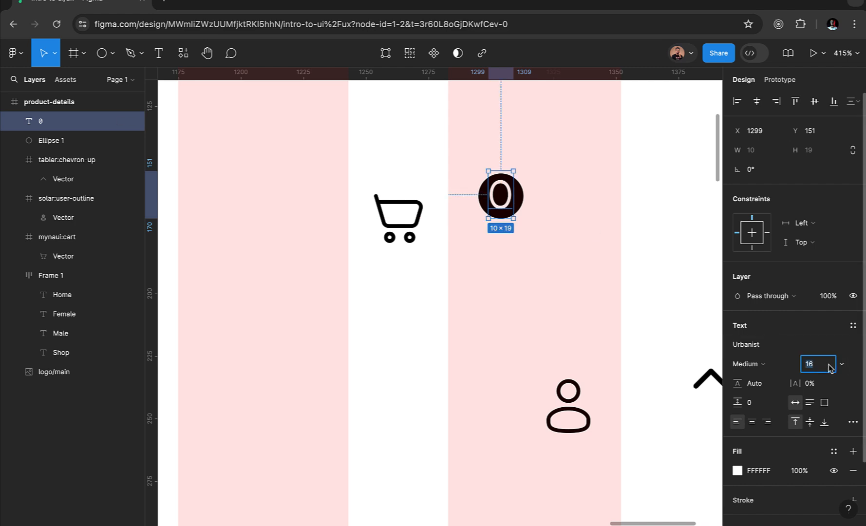
pyautogui.press('Return')
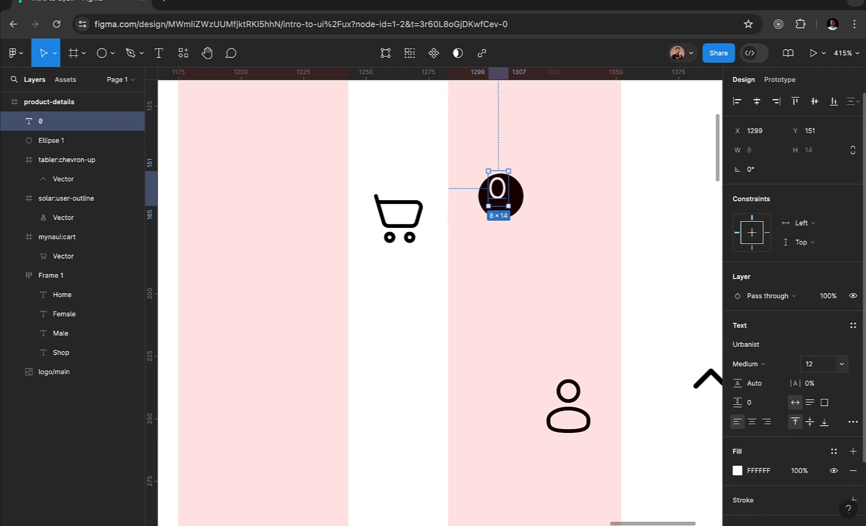
# Step: Group the "0" text with the black circle and rename the group "count"
pyautogui.keyDown('shift'); pyautogui.click(522, 213); pyautogui.keyUp('shift')
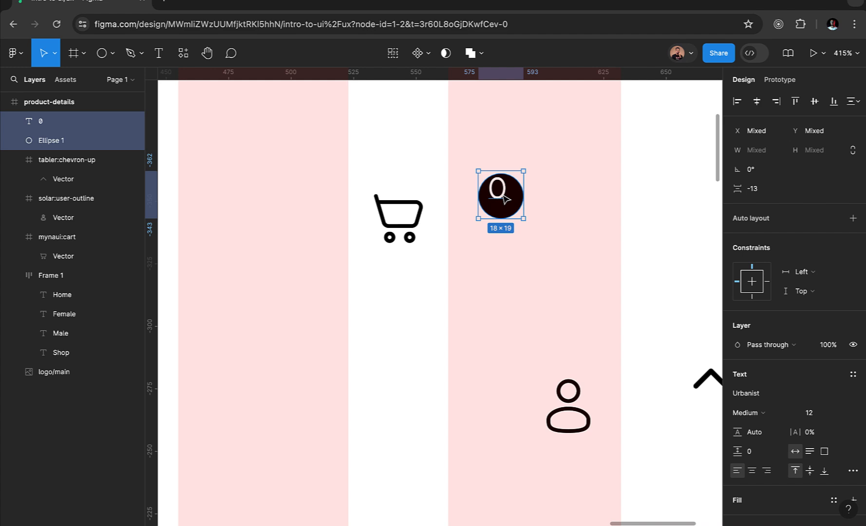
pyautogui.rightClick(504, 196)
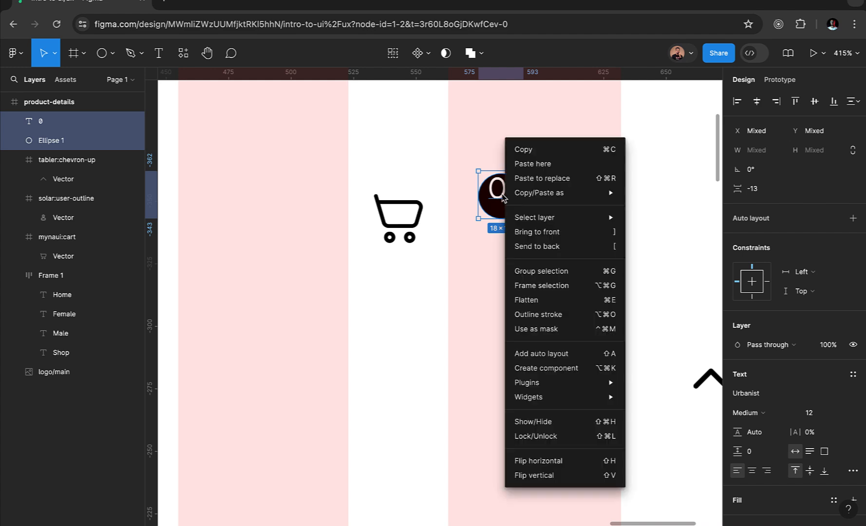
pyautogui.click(541, 271)
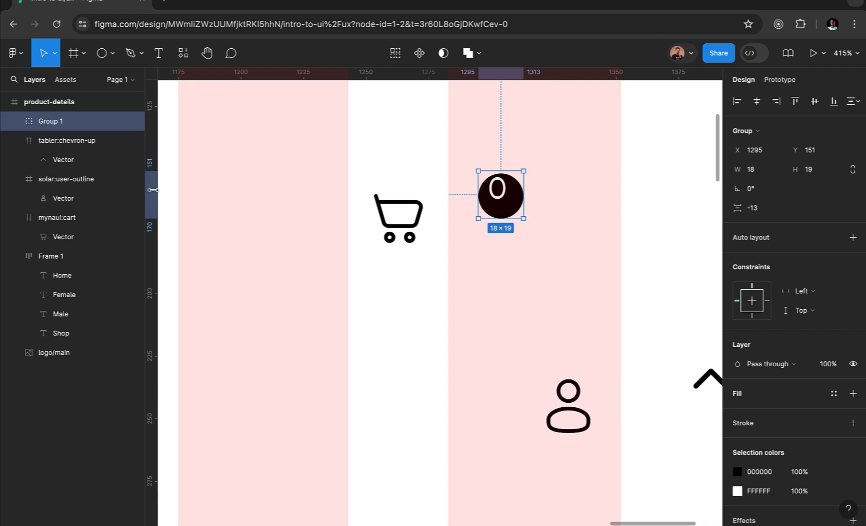
pyautogui.doubleClick(51, 122)
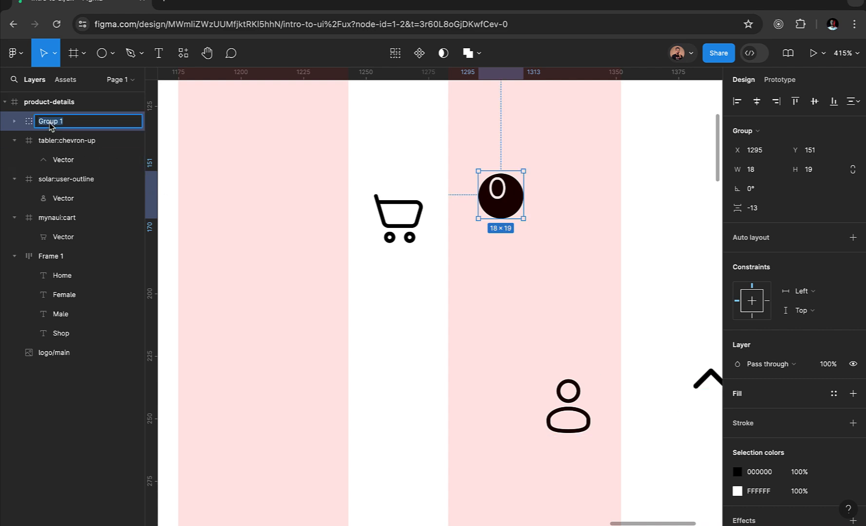
pyautogui.write('count')
pyautogui.press('Return')
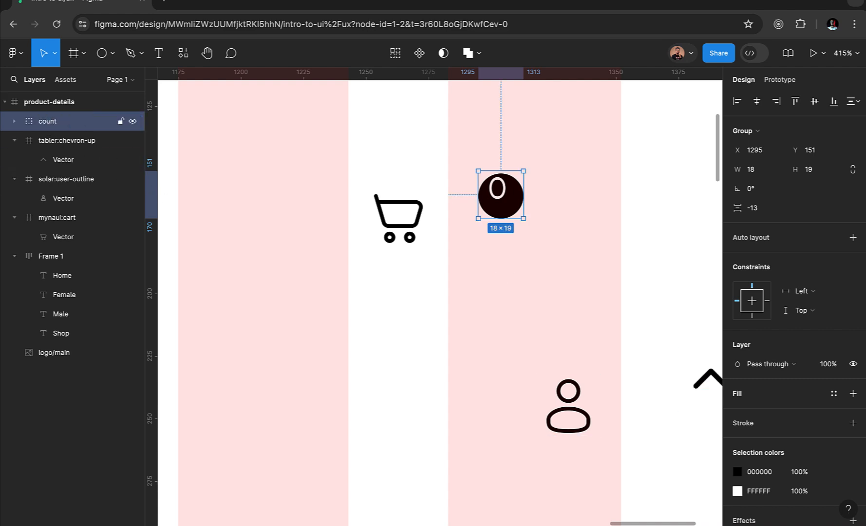
# Step: Align the "0" and the circle inside the count group to their horizontal and vertical centers
pyautogui.click(13, 122)
pyautogui.click(54, 141)
pyautogui.keyDown('shift'); pyautogui.click(61, 161); pyautogui.keyUp('shift')
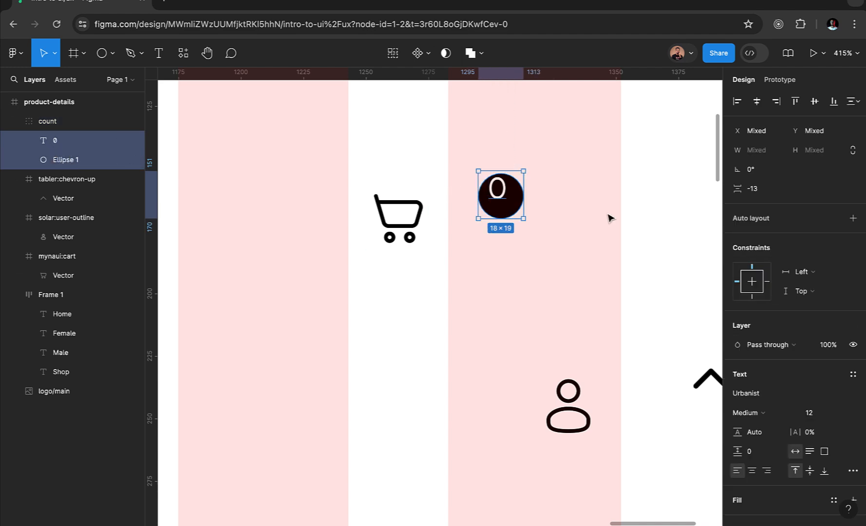
pyautogui.click(755, 105)
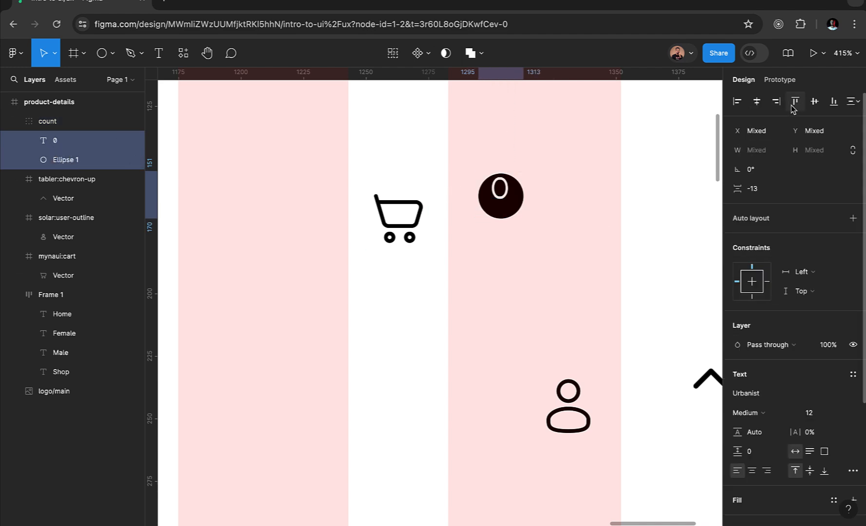
pyautogui.click(810, 103)
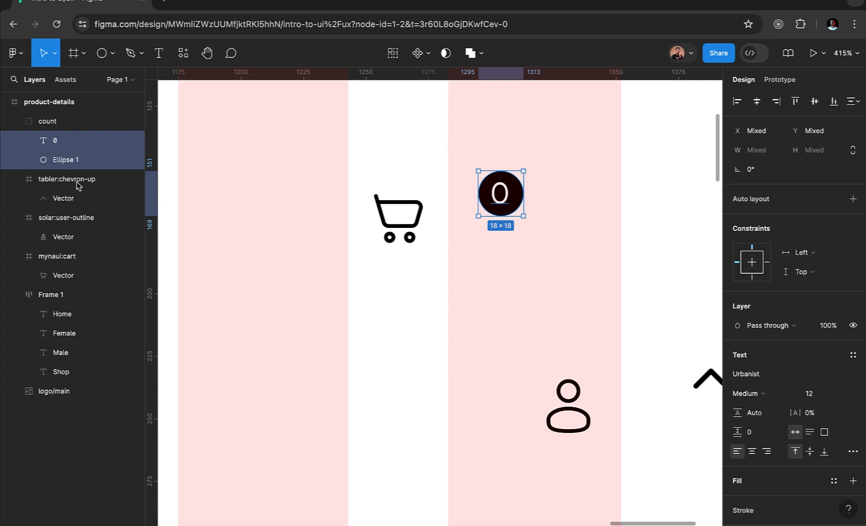
# Step: Place the count group over the cart icon's upper-right corner, inside its frame, and turn off Clip content for that frame
pyautogui.click(44, 120)
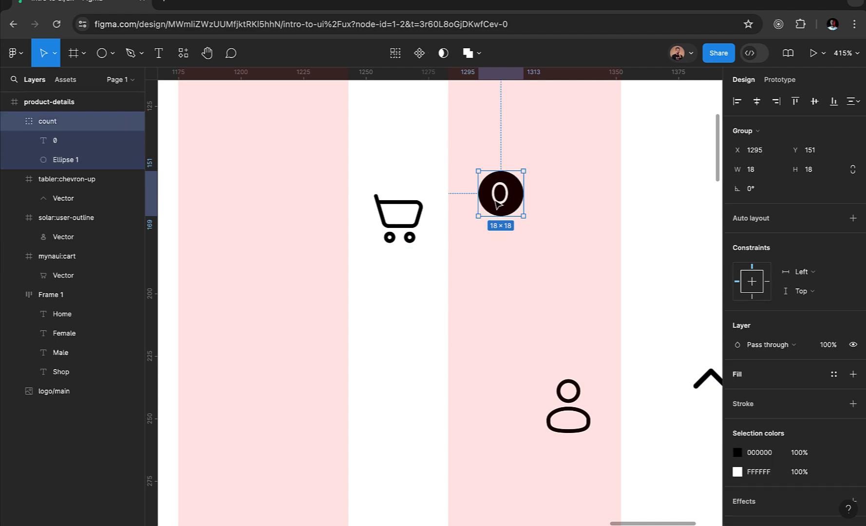
pyautogui.moveTo(497, 204); pyautogui.dragTo(421, 206)
pyautogui.click(59, 199)
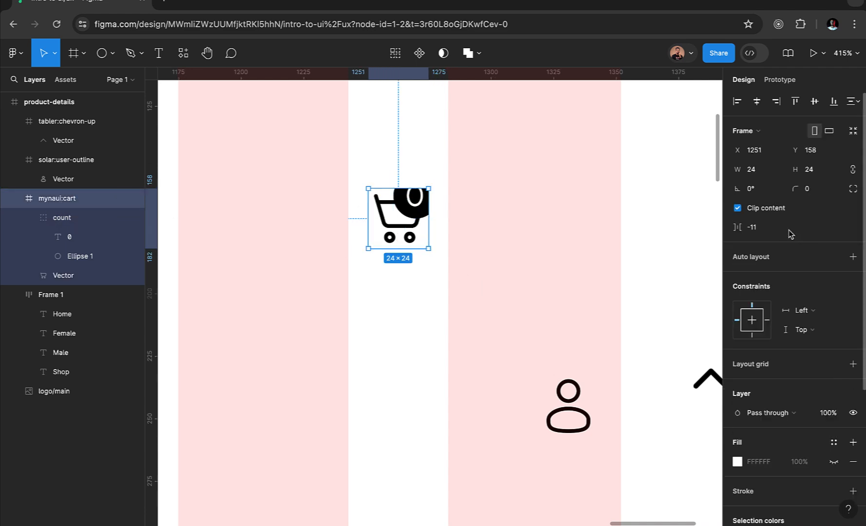
pyautogui.click(738, 208)
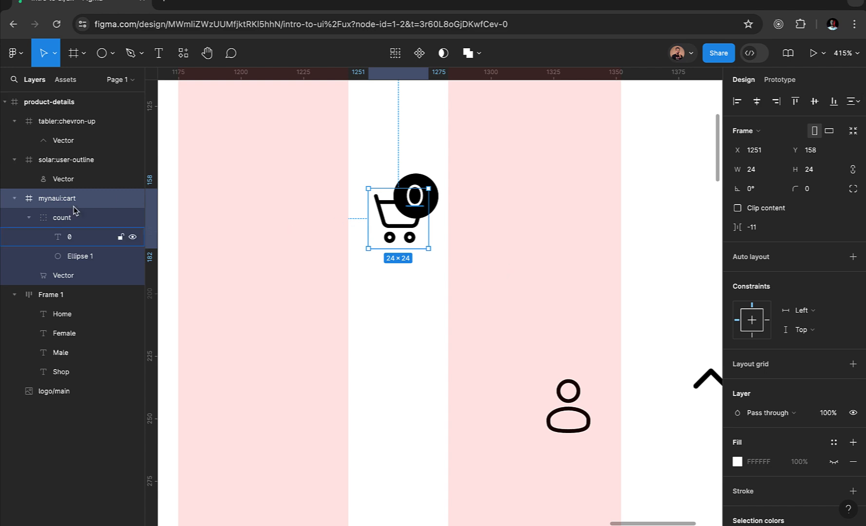
pyautogui.click(15, 198)
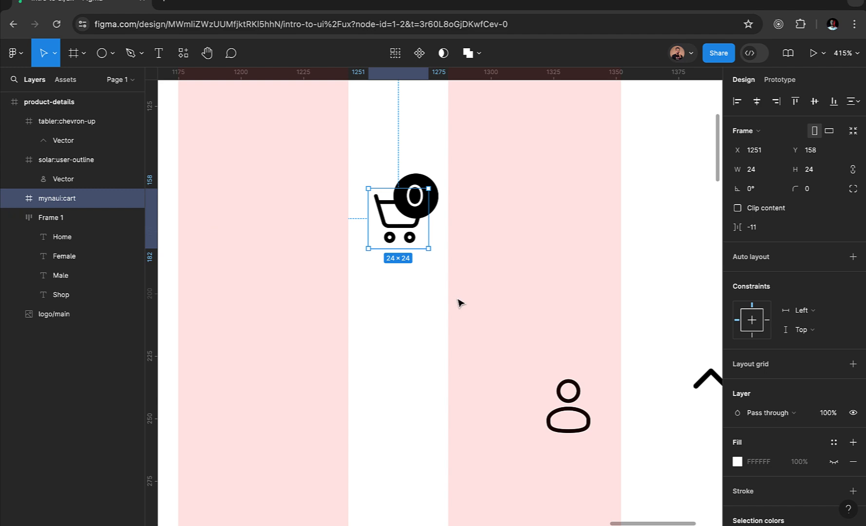
# Step: Move the cart icon with its count badge up into the header row, at about X 1259, Y 22
pyautogui.scroll(-5, 458, 303)
pyautogui.scroll(-5, 458, 302)
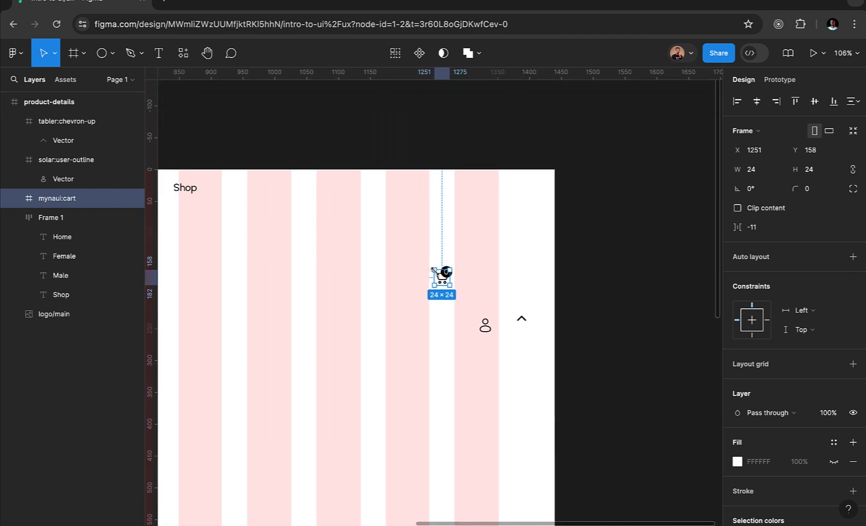
pyautogui.moveTo(444, 282); pyautogui.dragTo(446, 195)
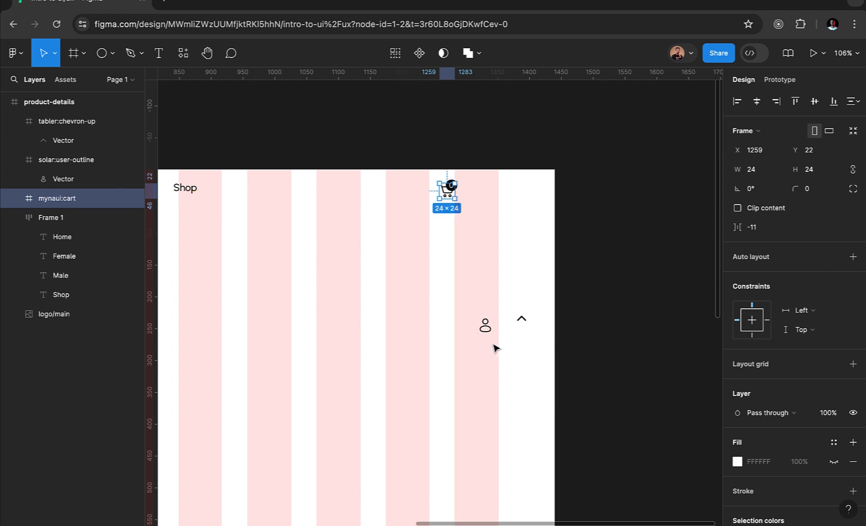
# Step: Move the user icon to about X 1305, Y 203 and draw a frame of about 50 × 39 around it
pyautogui.scroll(5, 491, 336)
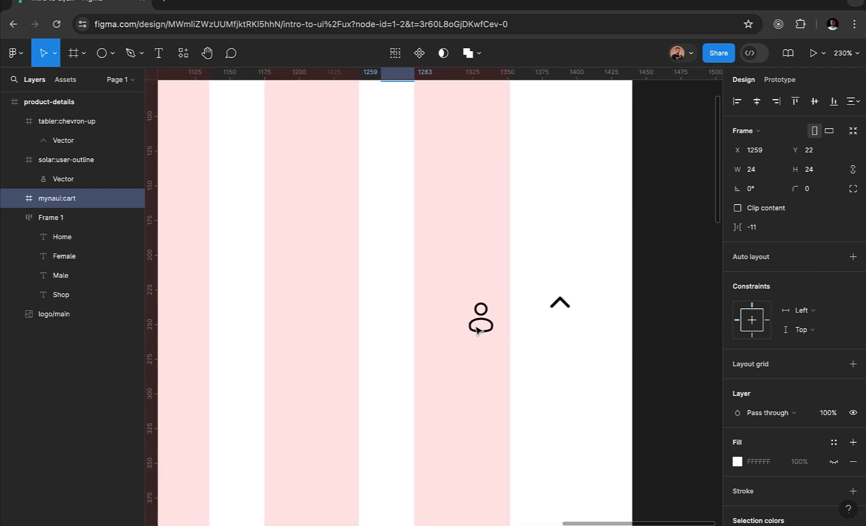
pyautogui.click(481, 324)
pyautogui.moveTo(481, 326); pyautogui.dragTo(461, 284)
pyautogui.click(73, 53)
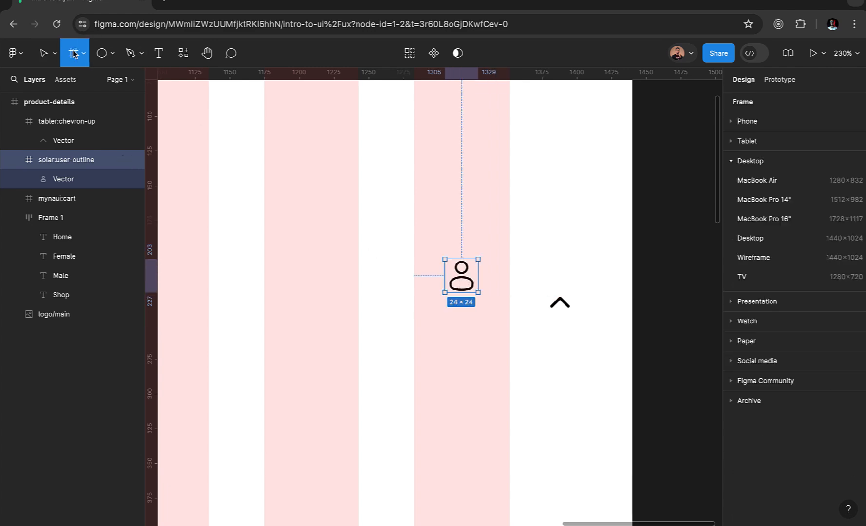
pyautogui.moveTo(423, 249); pyautogui.dragTo(493, 303)
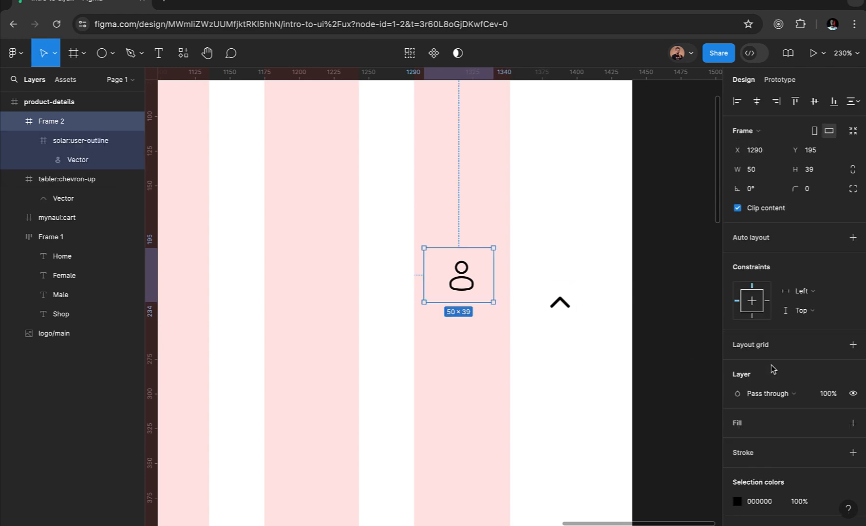
# Step: Add a fill to the new frame around the user icon and set its color to F5F5F5
pyautogui.click(851, 425)
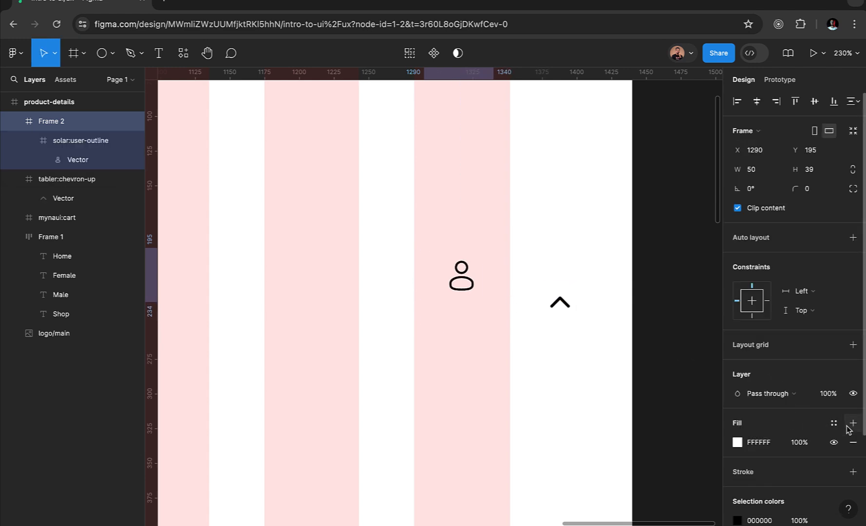
pyautogui.click(760, 443)
pyautogui.write('f5f5f5')
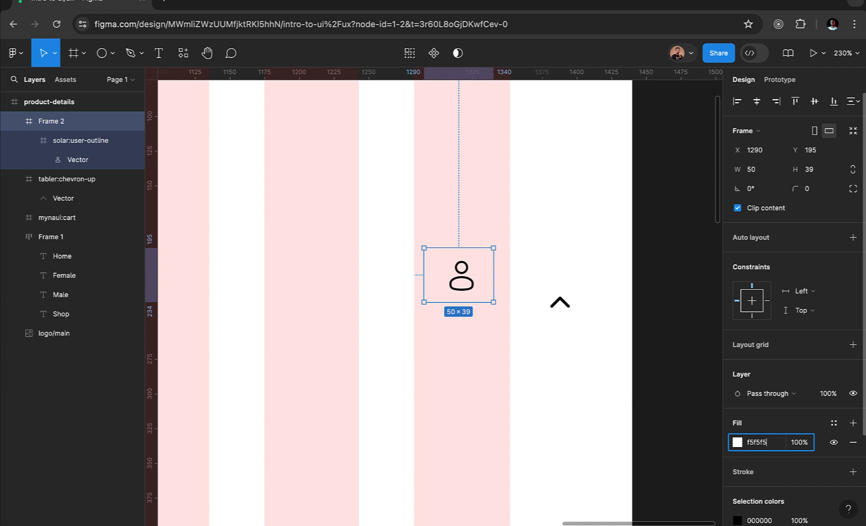
pyautogui.press('Return')
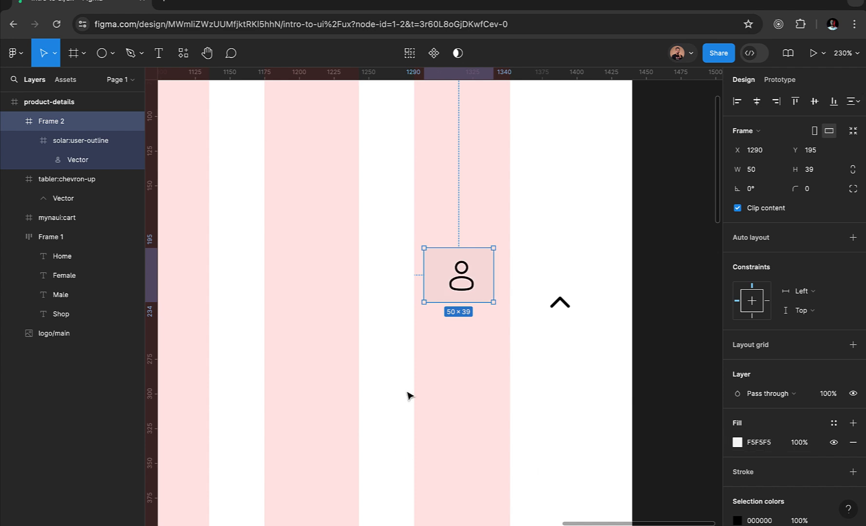
# Step: Resize the frame around the user icon to 32 × 32 and set its corner radius to 20
pyautogui.click(769, 173)
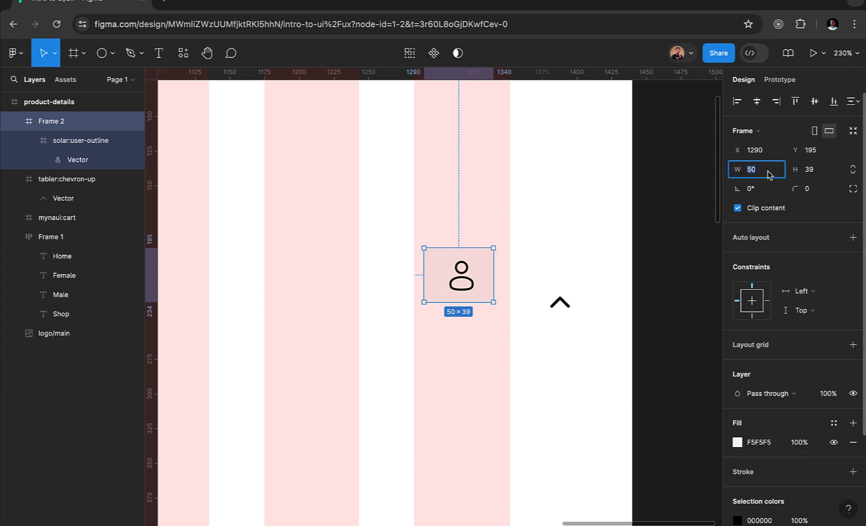
pyautogui.write('322')
pyautogui.press('Return')
pyautogui.click(826, 176)
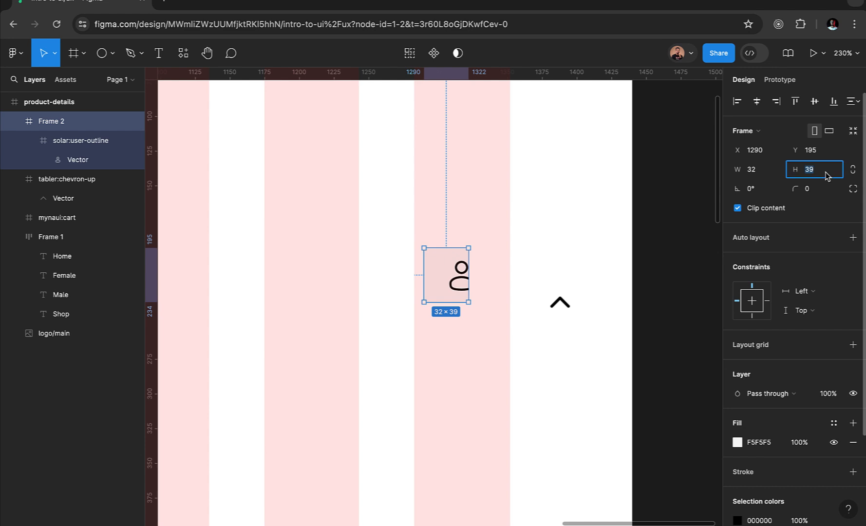
pyautogui.write('32')
pyautogui.press('Return')
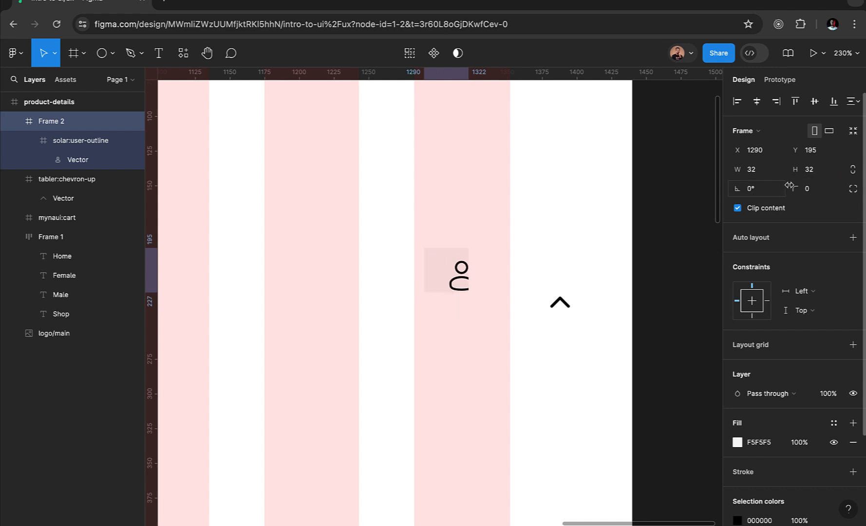
pyautogui.click(810, 195)
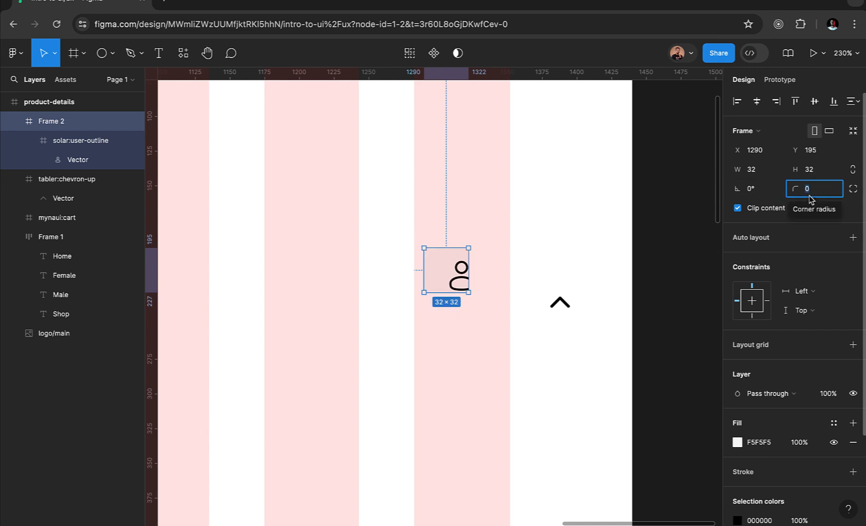
pyautogui.write('20')
pyautogui.press('Return')
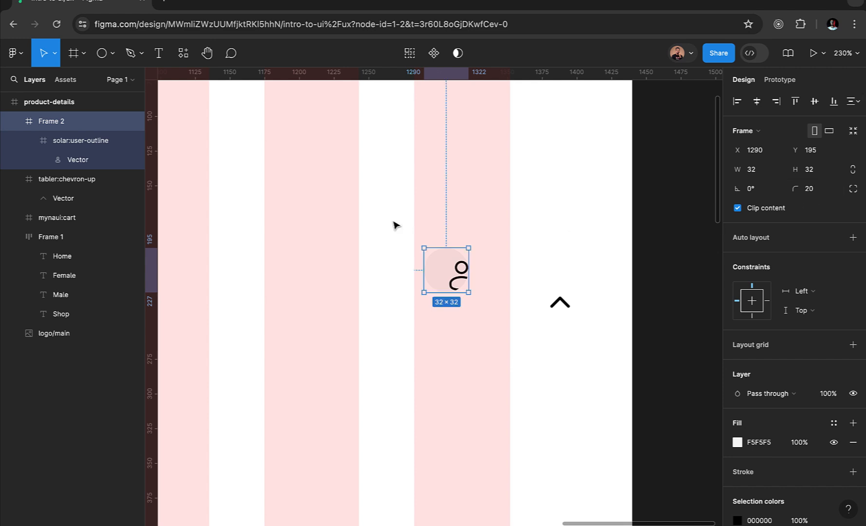
# Step: Center the solar:user-outline icon horizontally and vertically within its round background frame
pyautogui.click(74, 146)
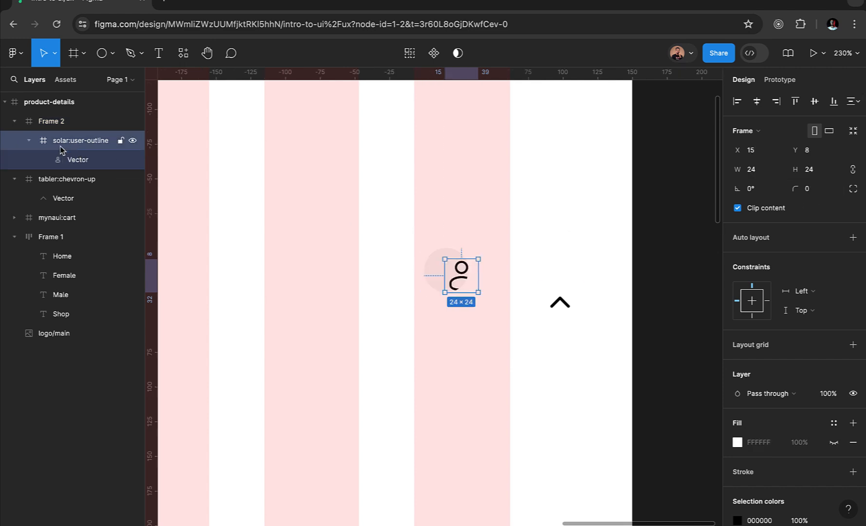
pyautogui.click(29, 141)
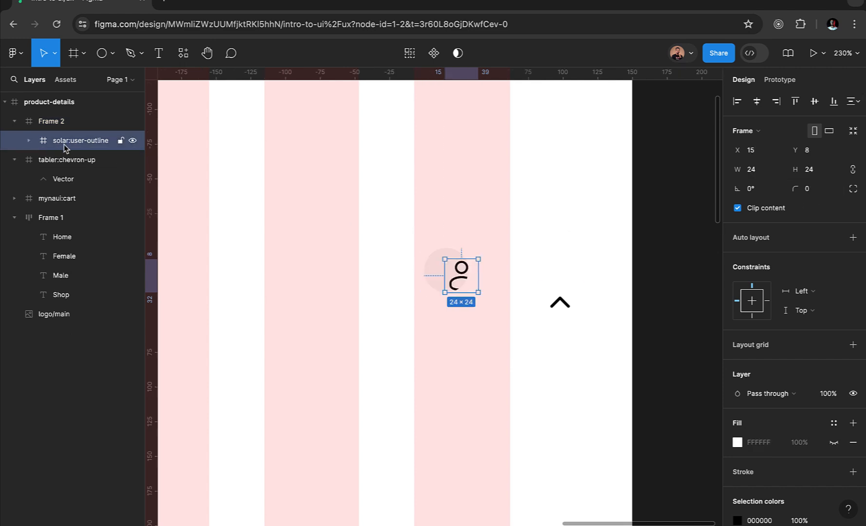
pyautogui.click(757, 103)
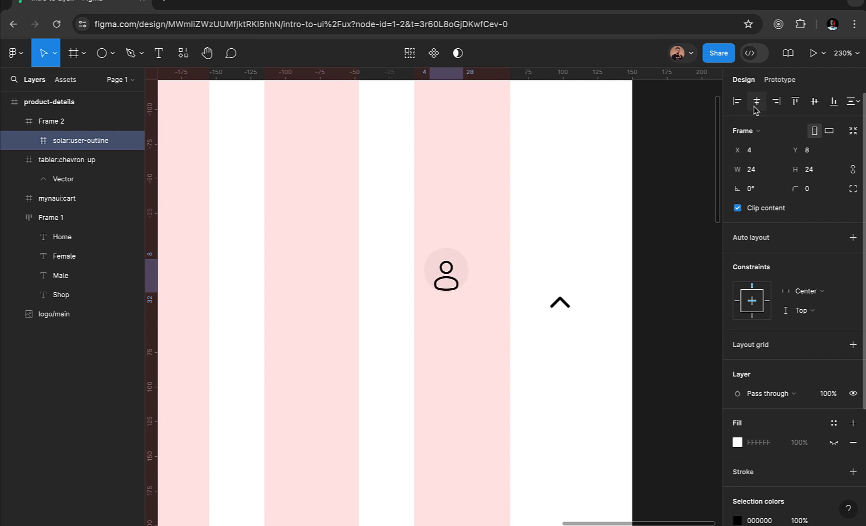
pyautogui.click(814, 104)
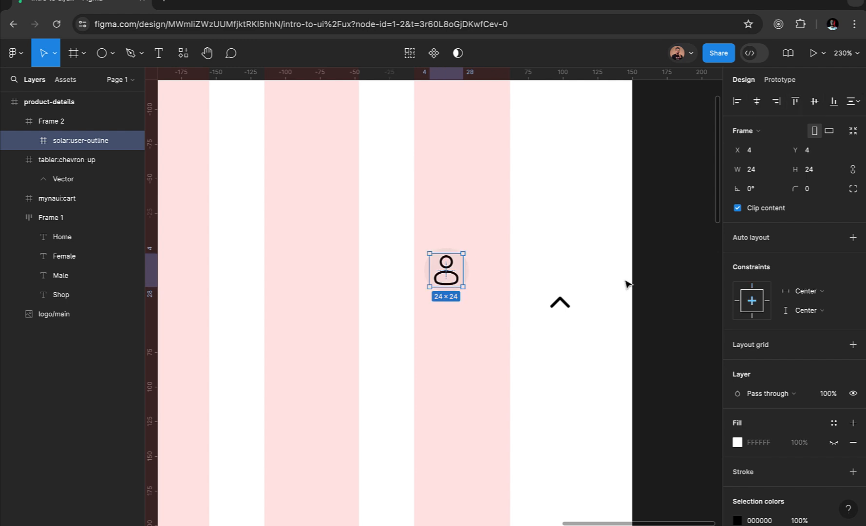
# Step: Rename the round frame holding the user icon as "user"
pyautogui.doubleClick(62, 122)
pyautogui.write('user')
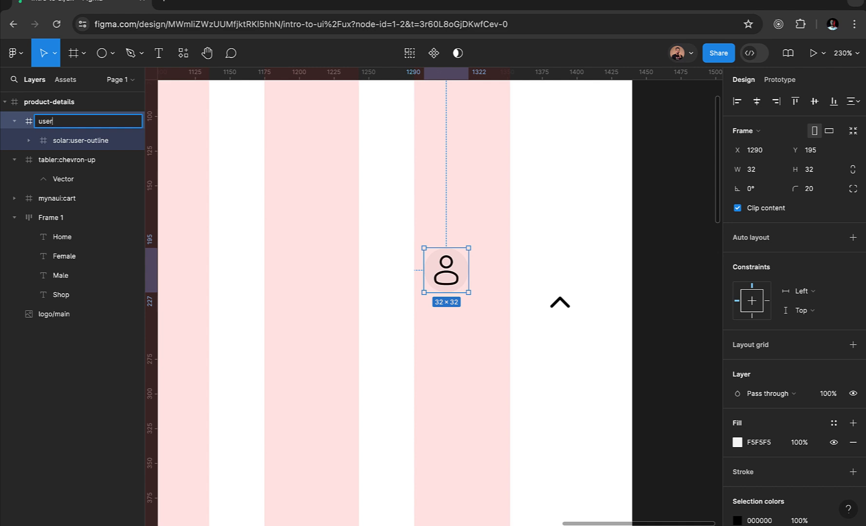
pyautogui.press('Return')
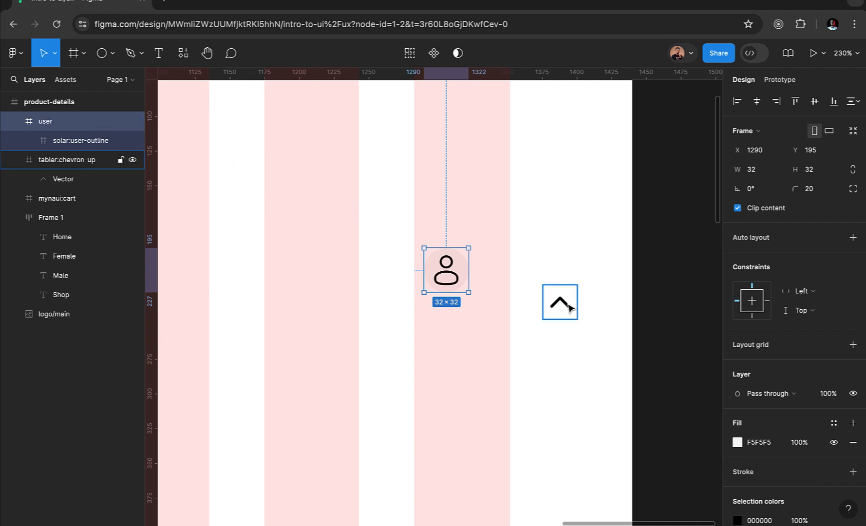
# Step: Place the chevron flush against the user frame's right side, vertically centered, and combine both in a horizontal auto layout
pyautogui.moveTo(569, 308); pyautogui.dragTo(498, 277)
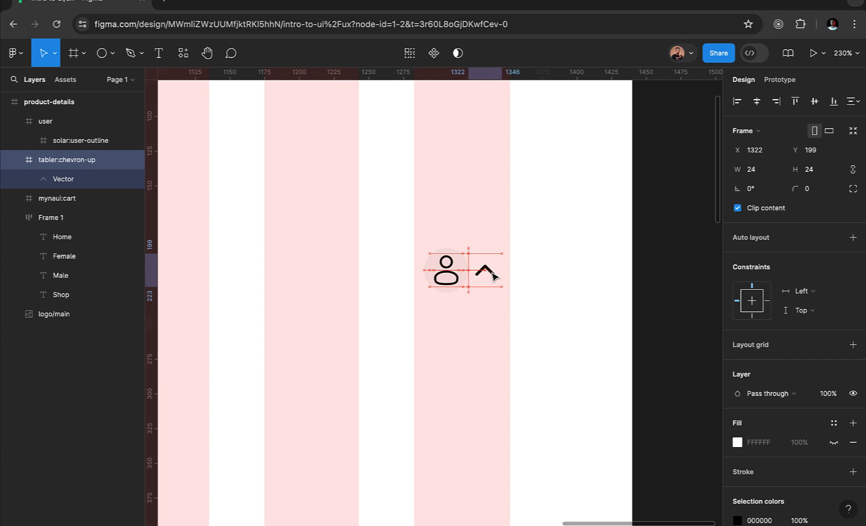
pyautogui.keyDown('shift'); pyautogui.click(448, 288); pyautogui.keyUp('shift')
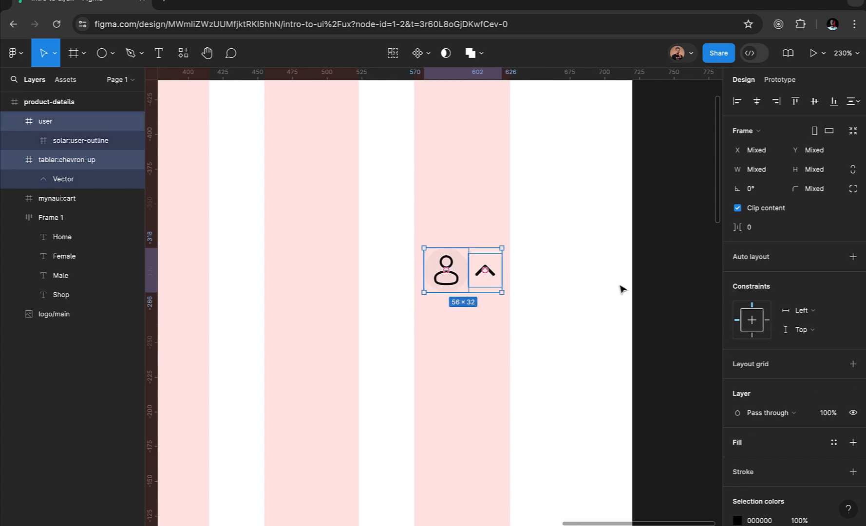
pyautogui.click(856, 261)
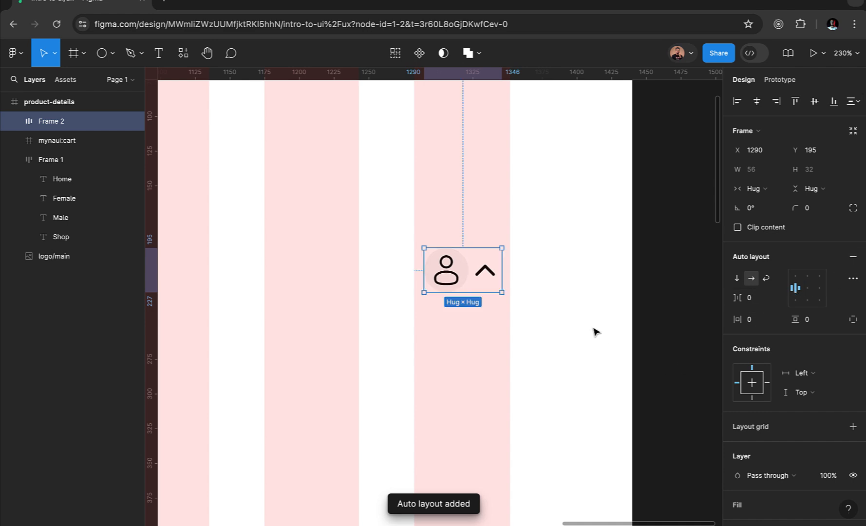
# Step: Move the user and chevron auto layout up into the header beside the cart, at about X 1308, Y 9
pyautogui.scroll(-5, 592, 334)
pyautogui.scroll(-2, 592, 337)
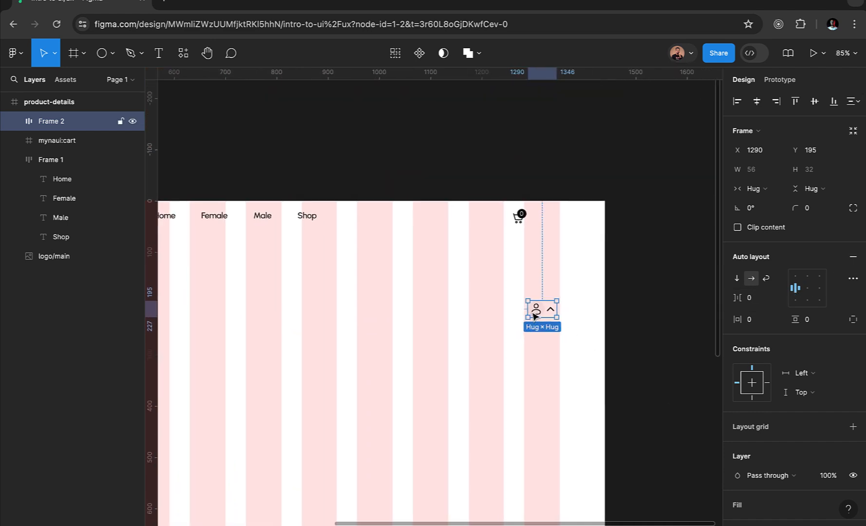
pyautogui.moveTo(537, 312); pyautogui.dragTo(545, 212)
pyautogui.scroll(1, 546, 217)
pyautogui.scroll(5, 546, 217)
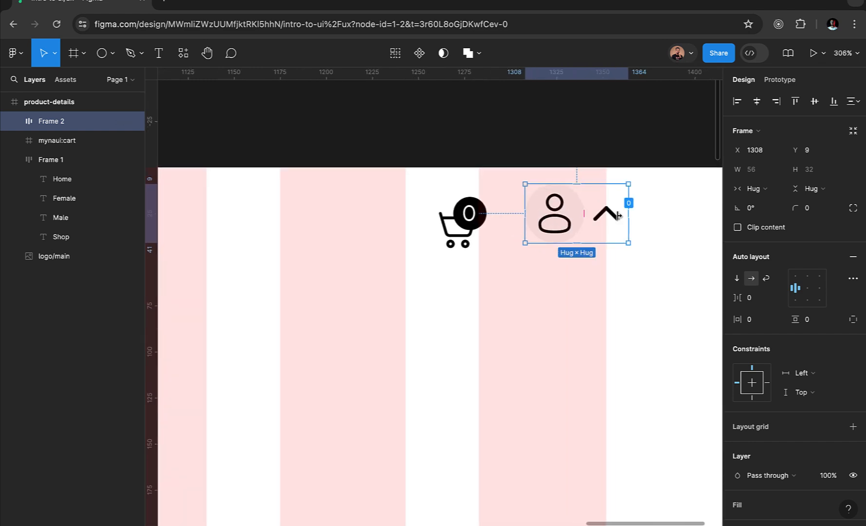
# Step: Combine the cart with the user and chevron frame in an auto layout and set the gap between them to 50
pyautogui.keyDown('shift'); pyautogui.click(461, 242); pyautogui.keyUp('shift')
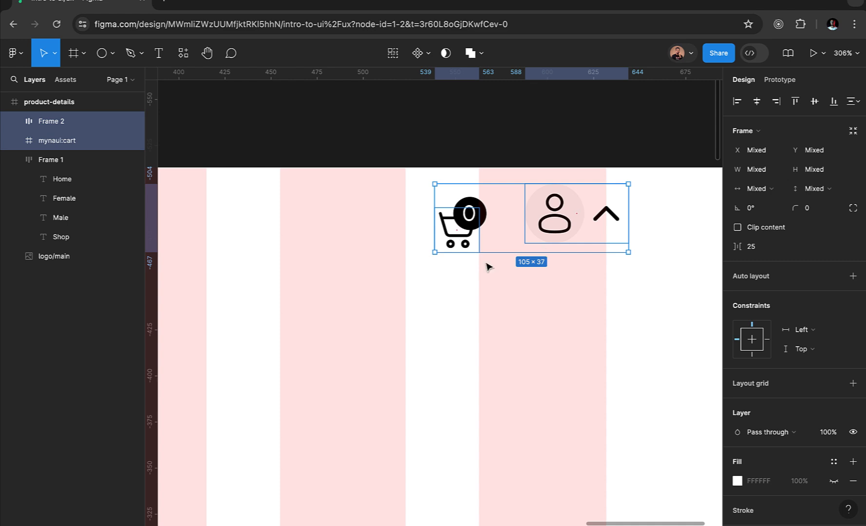
pyautogui.click(852, 279)
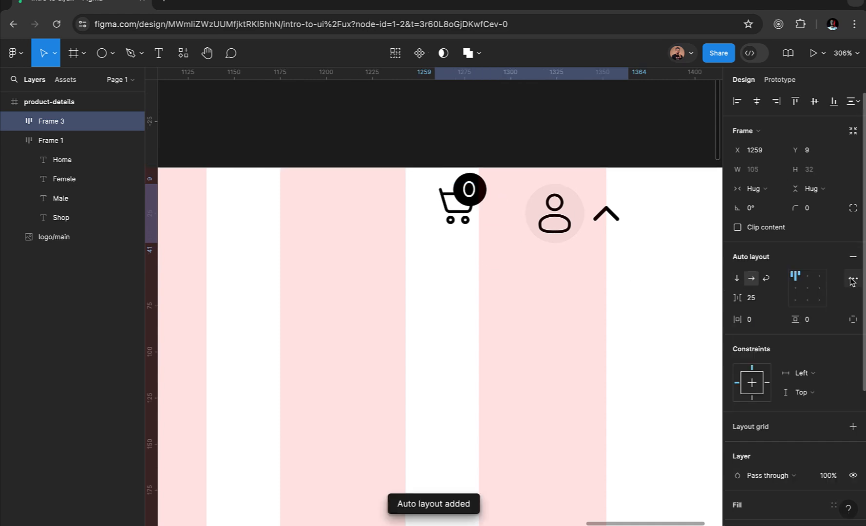
pyautogui.click(759, 300)
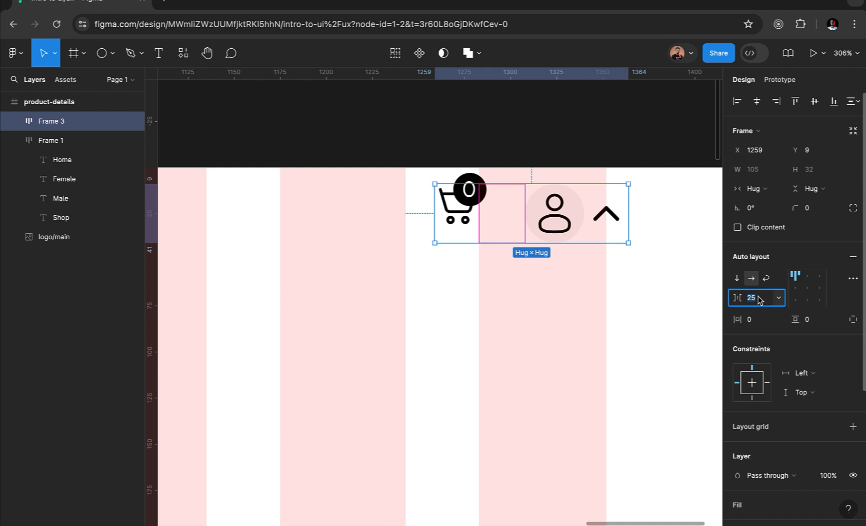
pyautogui.write('50')
pyautogui.press('Return')
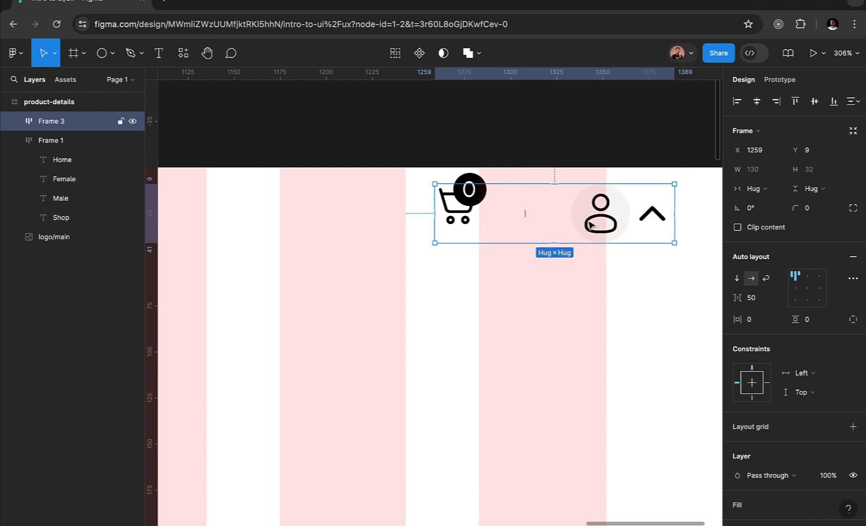
# Step: Move the combined icon row to X 1222, Y 17 so it ends at the last grid column's right edge
pyautogui.moveTo(588, 225); pyautogui.dragTo(533, 241)
pyautogui.scroll(-10, 504, 340)
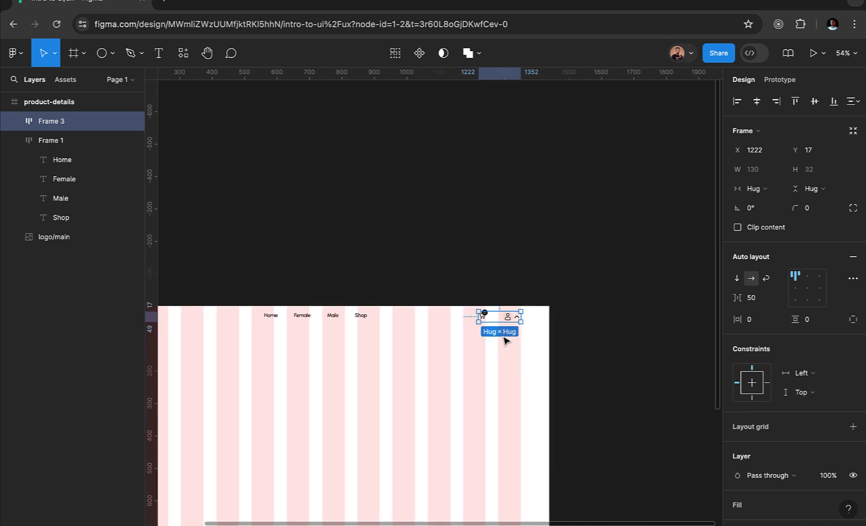
pyautogui.scroll(-5, 505, 340)
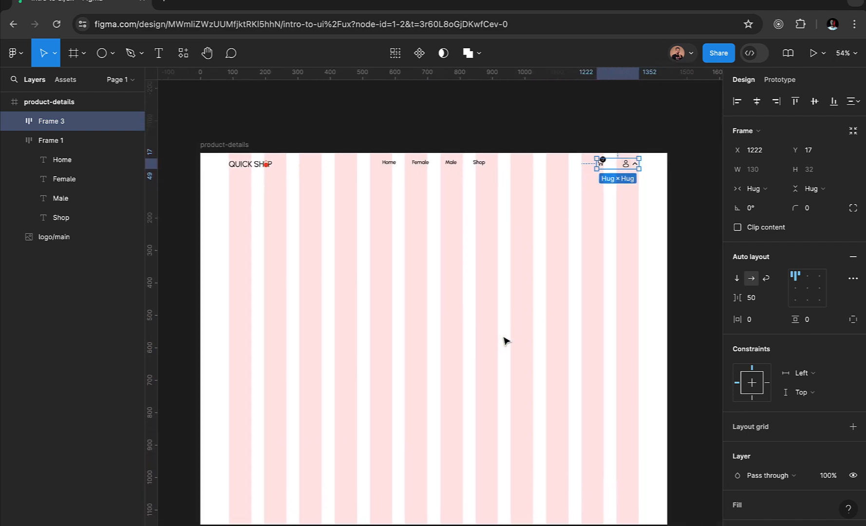
pyautogui.click(505, 341)
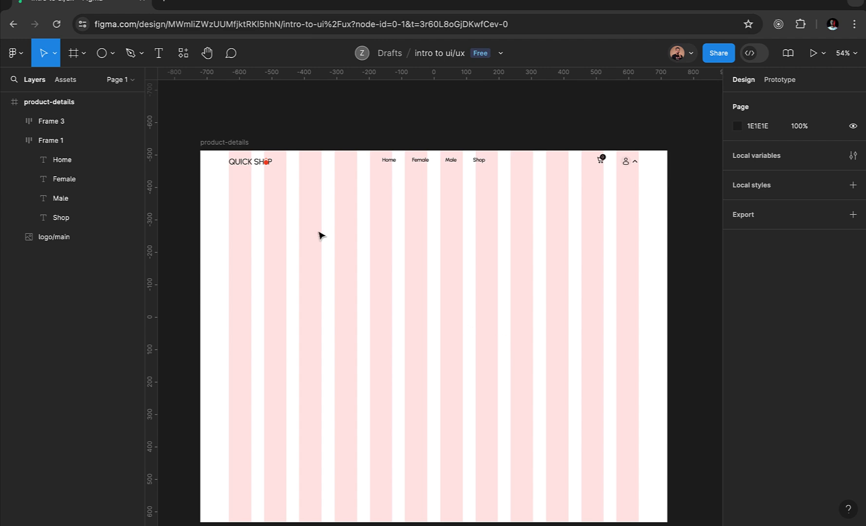
# Step: Align the logo, the navigation links and the icon row to their vertical centers in the header
pyautogui.click(257, 168)
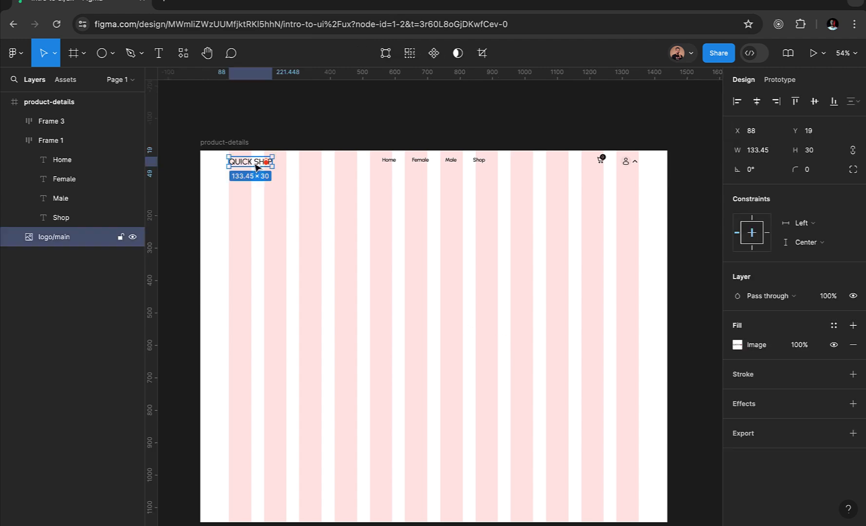
pyautogui.keyDown('shift'); pyautogui.click(421, 165); pyautogui.keyUp('shift')
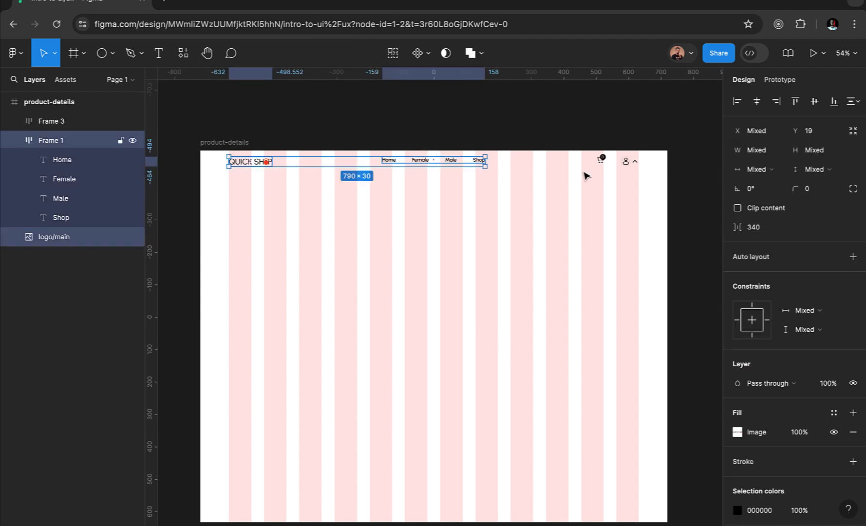
pyautogui.keyDown('shift'); pyautogui.click(616, 166); pyautogui.keyUp('shift')
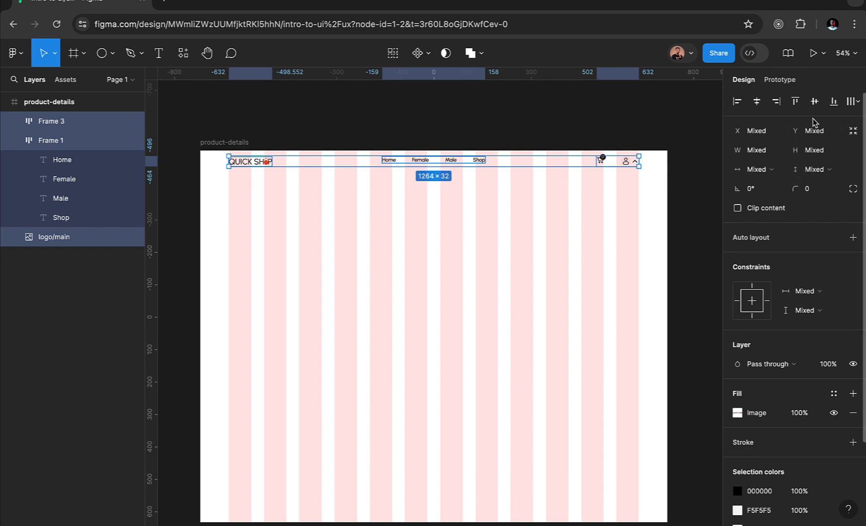
pyautogui.click(814, 103)
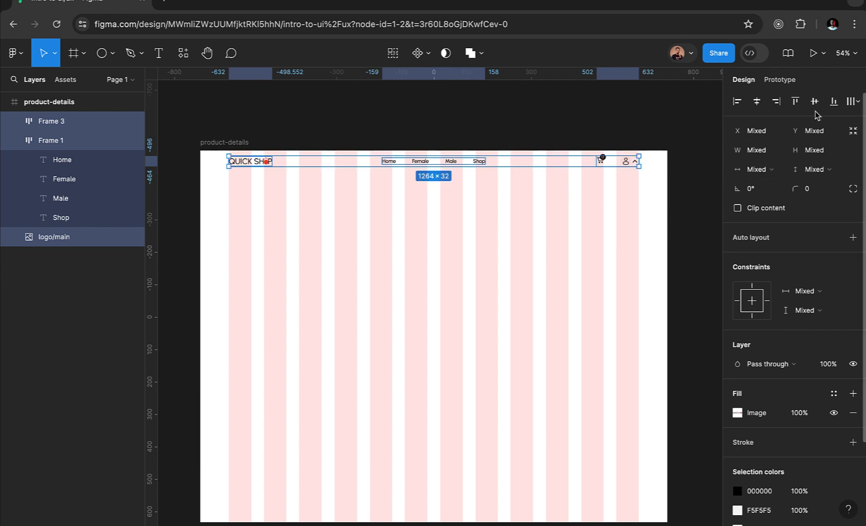
pyautogui.scroll(5, 432, 169)
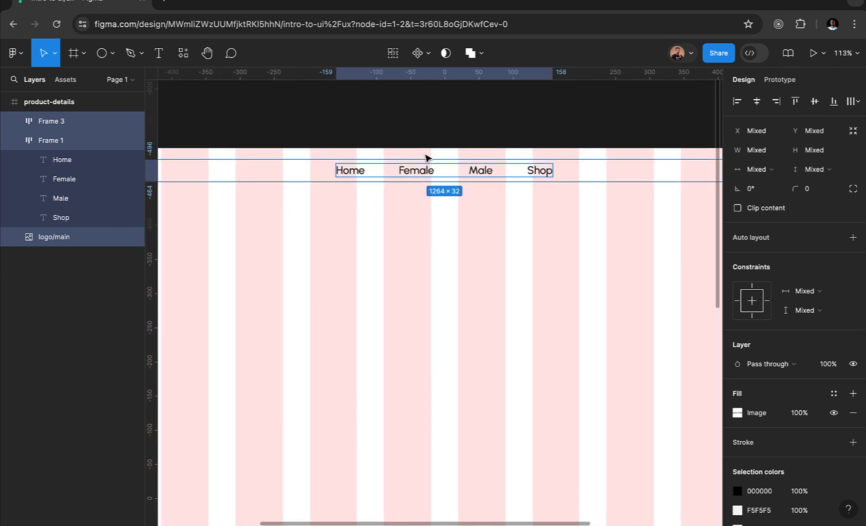
pyautogui.scroll(-5, 447, 248)
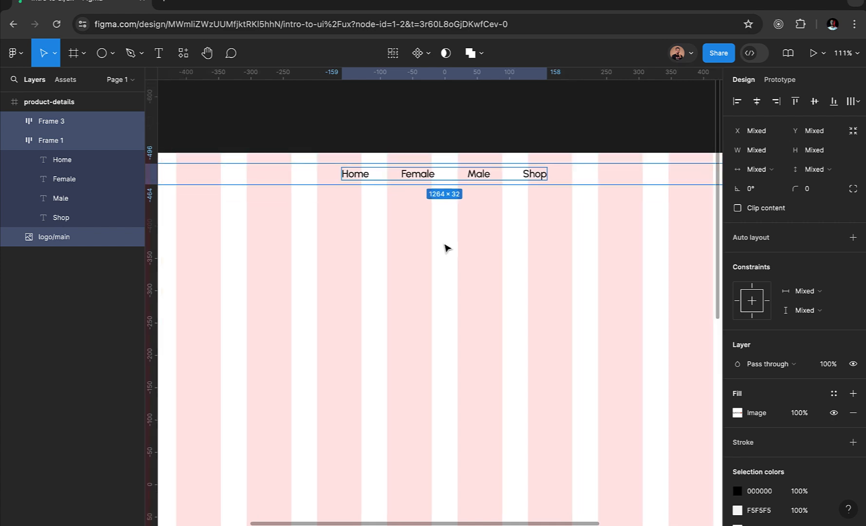
# Step: Combine the logo, navigation links and icon row in a horizontal auto layout with Auto gap and 20 vertical padding
pyautogui.click(852, 237)
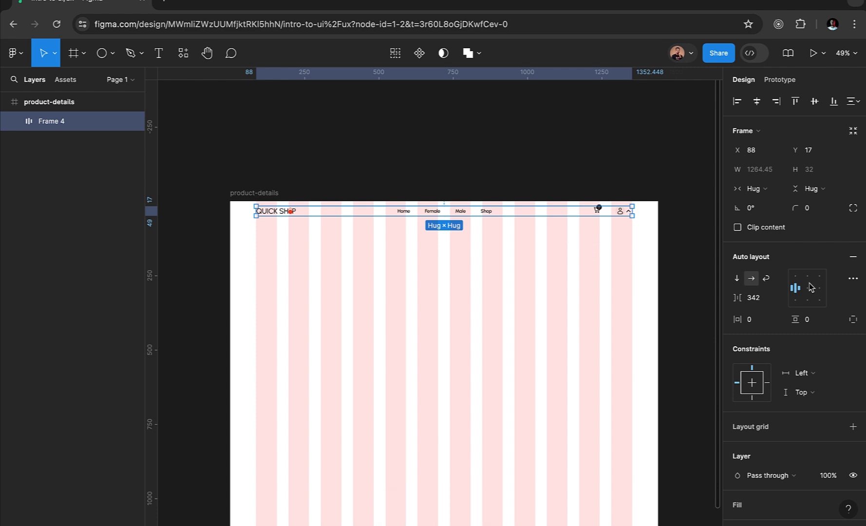
pyautogui.doubleClick(797, 293)
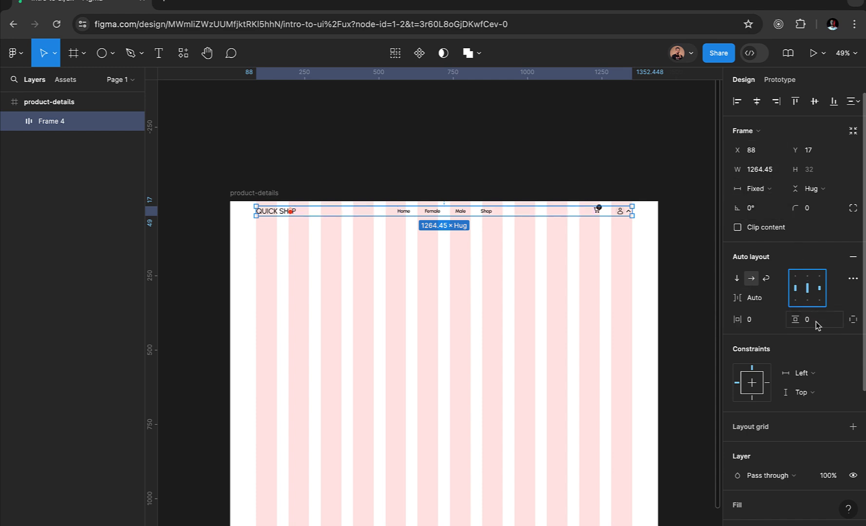
pyautogui.click(817, 322)
pyautogui.write('20')
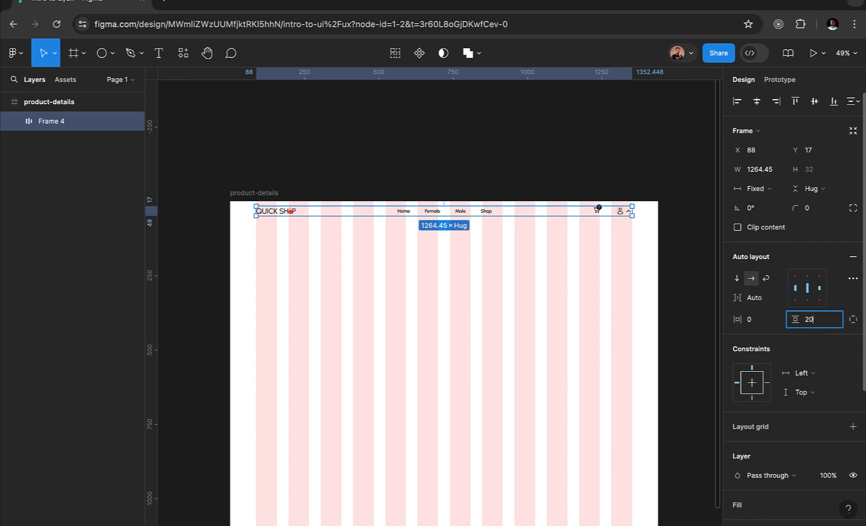
pyautogui.press('Return')
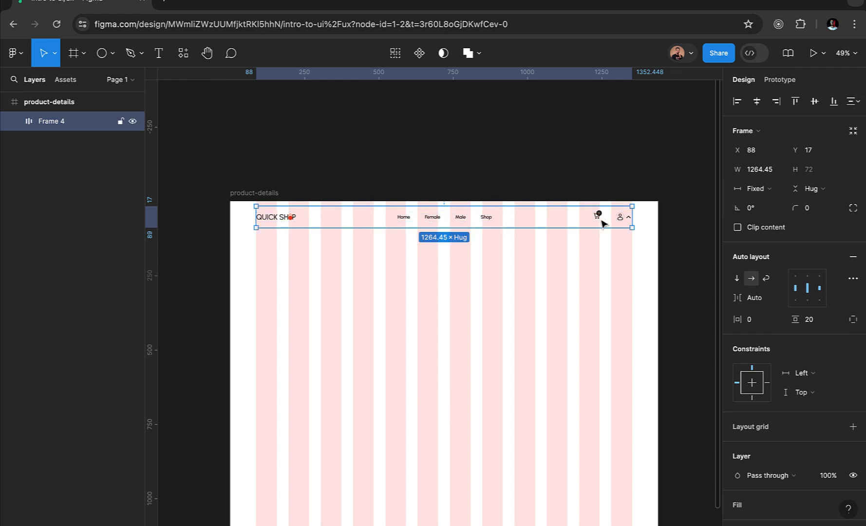
# Step: Set the header frame's width to 1440 and align it to the left and top edges of the product-details frame
pyautogui.click(758, 170)
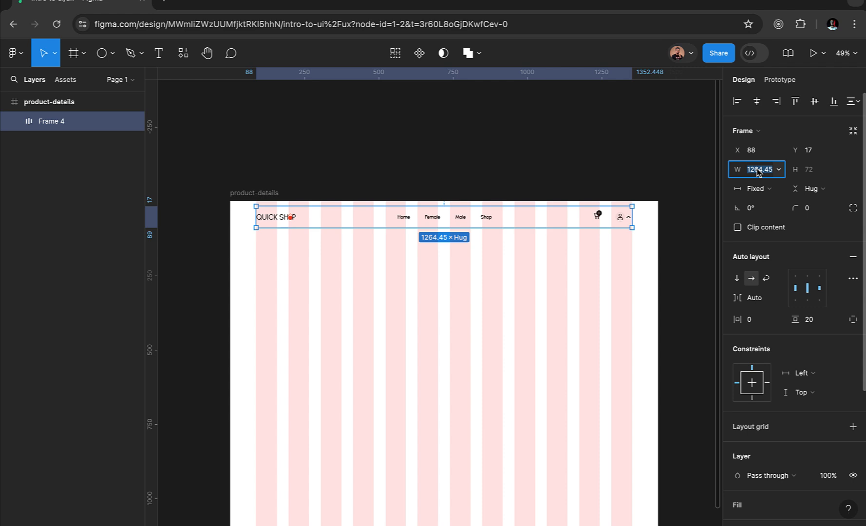
pyautogui.write('1440')
pyautogui.press('Return')
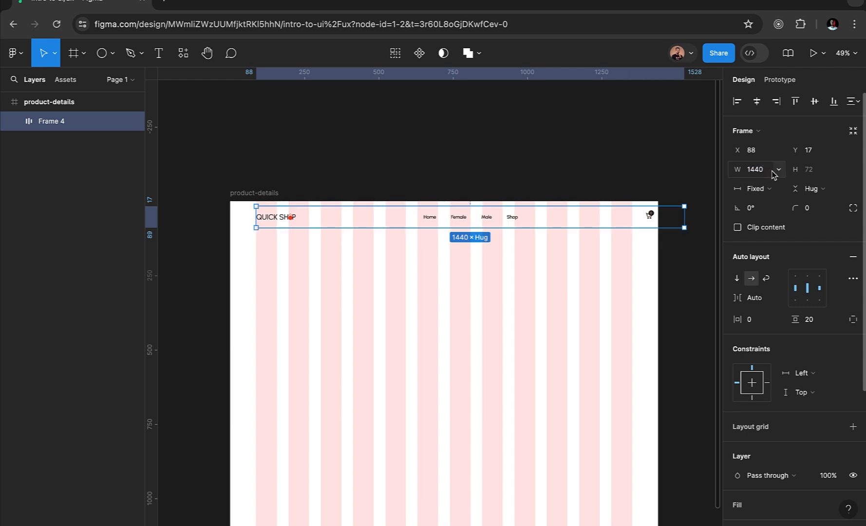
pyautogui.click(737, 102)
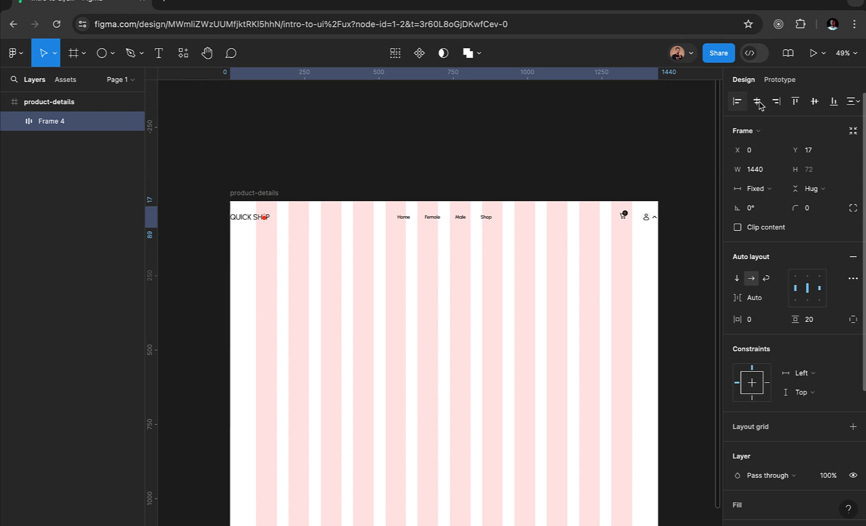
pyautogui.click(798, 102)
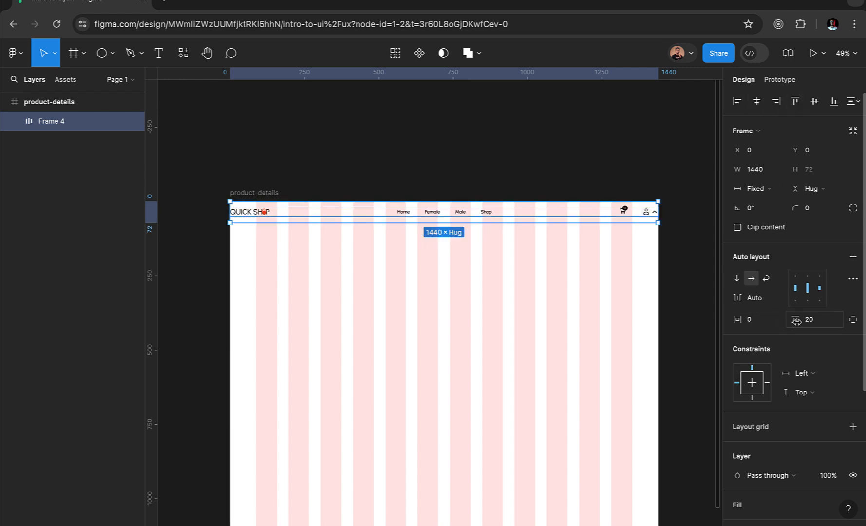
# Step: Set the header frame's horizontal padding to 88
pyautogui.click(758, 323)
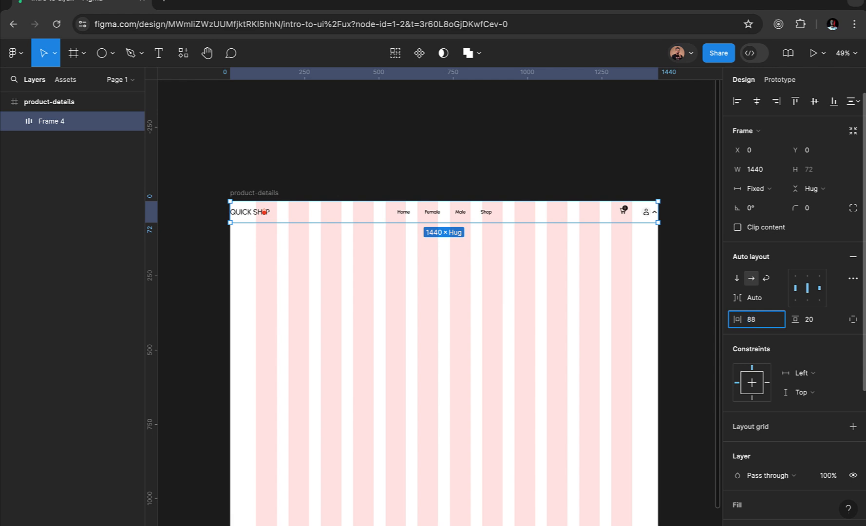
pyautogui.write('88')
pyautogui.press('Return')
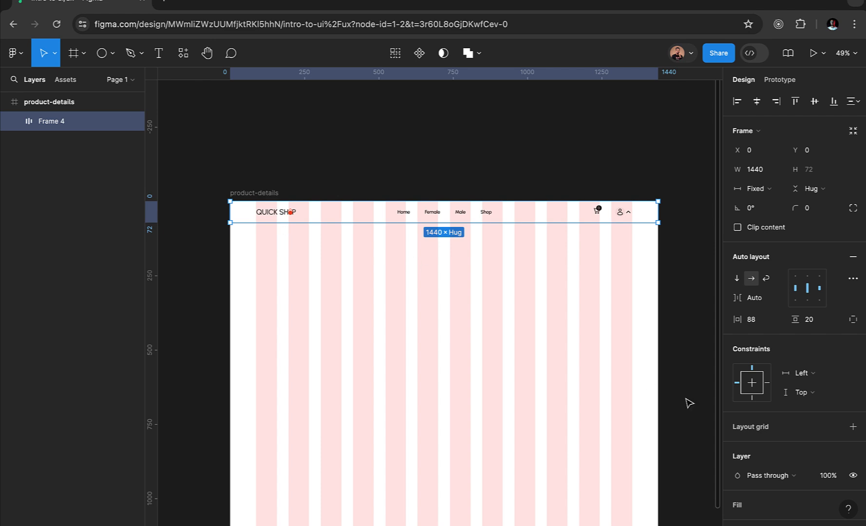
# Step: Add a solid white FFFFFF fill to the header frame
pyautogui.scroll(-4, 775, 458)
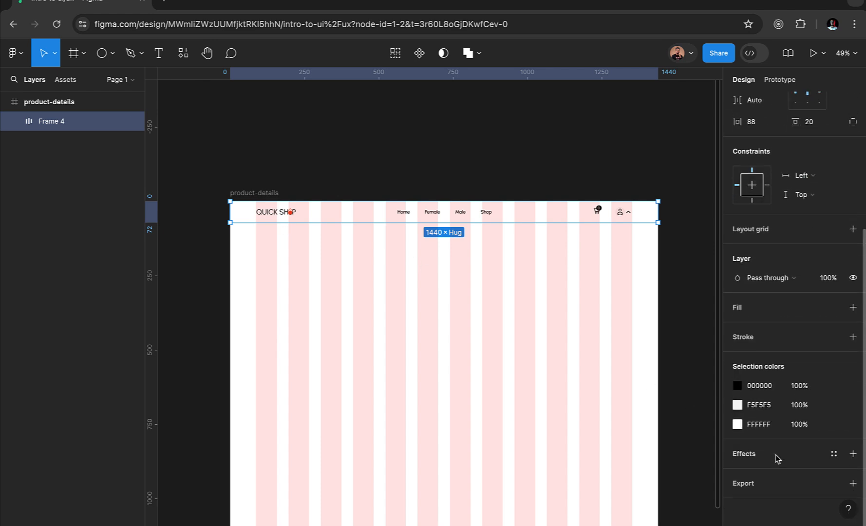
pyautogui.click(854, 308)
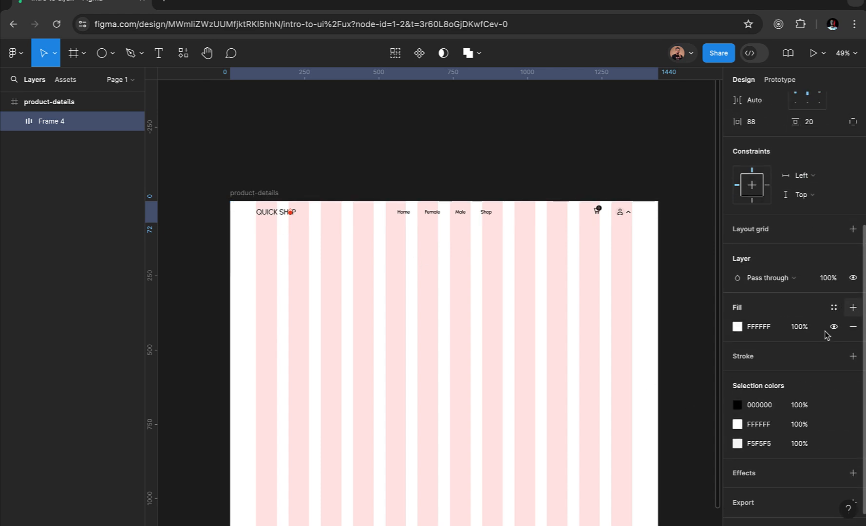
pyautogui.click(738, 326)
pyautogui.click(664, 266)
pyautogui.moveTo(664, 267); pyautogui.dragTo(557, 186)
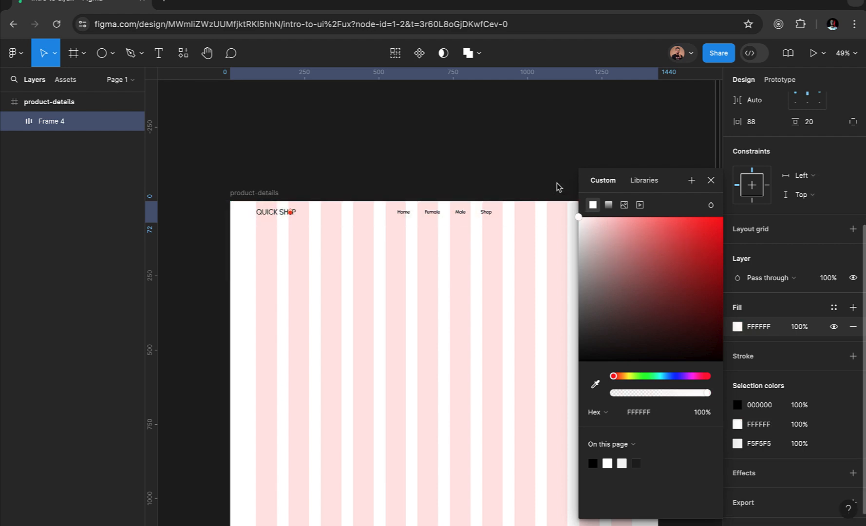
pyautogui.click(711, 181)
# Step: Rename the header frame as navbar and deselect it
pyautogui.doubleClick(54, 128)
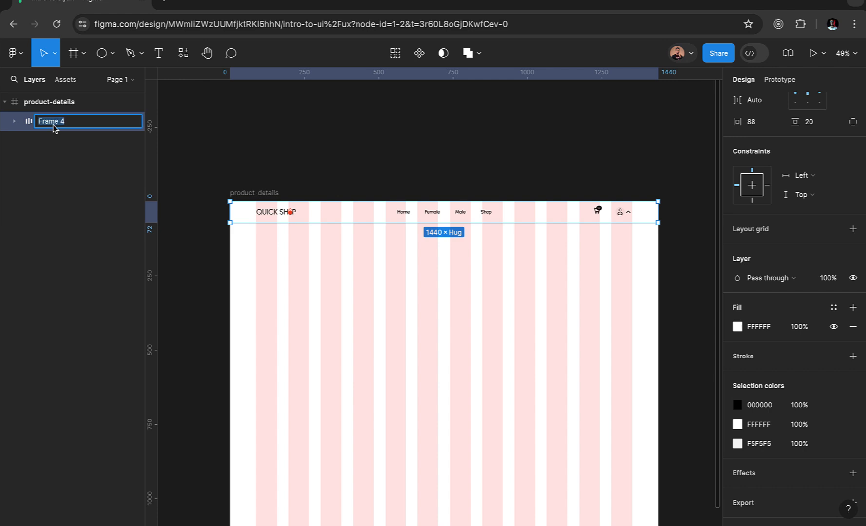
pyautogui.write('navbar')
pyautogui.press('Return')
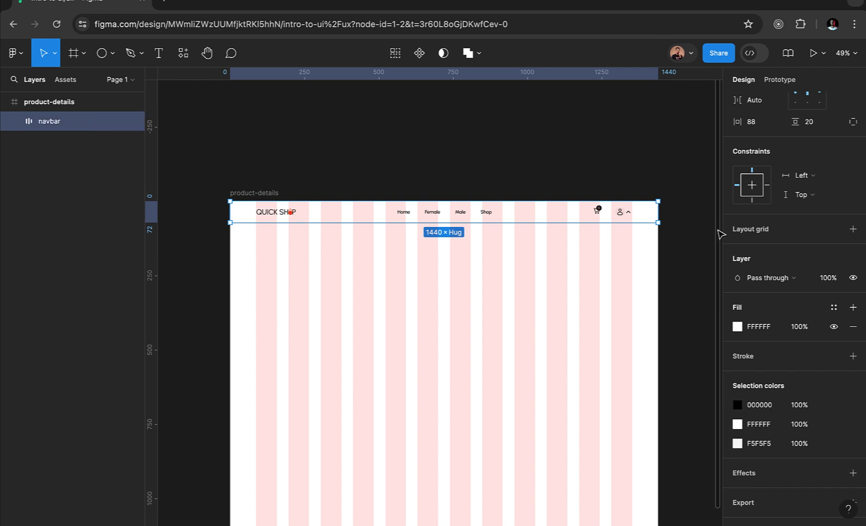
pyautogui.scroll(4, 837, 241)
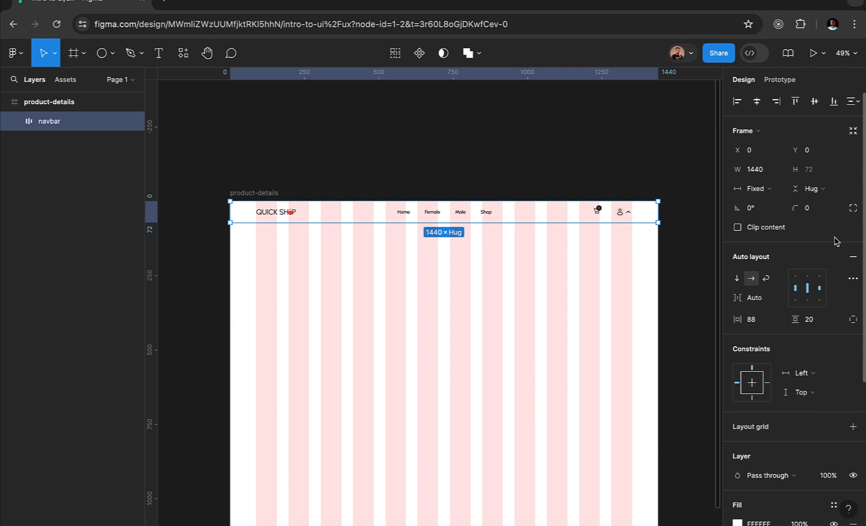
pyautogui.click(384, 274)
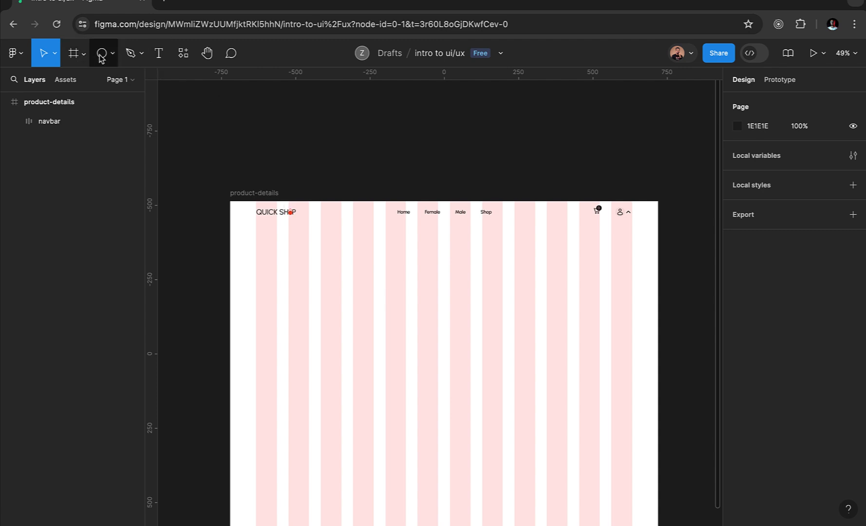
# Step: Add the text "Home" below the logo at about X 127, Y 183, and set its font size to 12
pyautogui.click(157, 54)
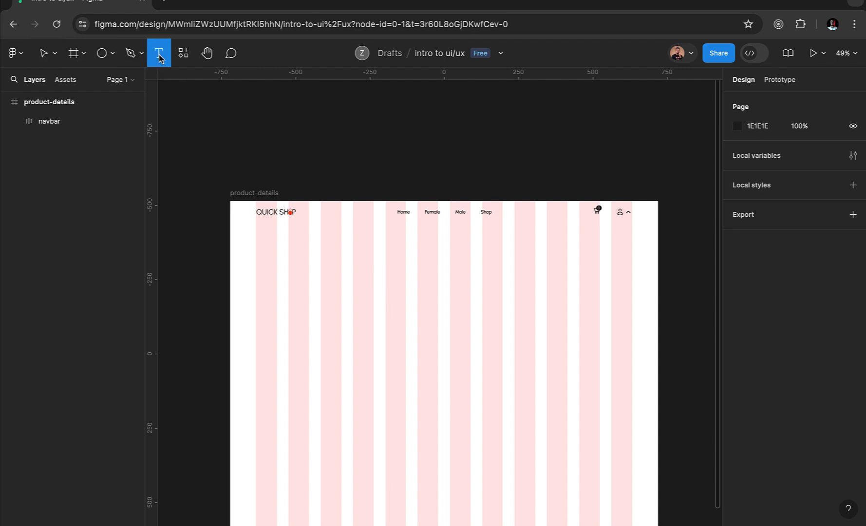
pyautogui.scroll(4, 257, 254)
pyautogui.click(273, 258)
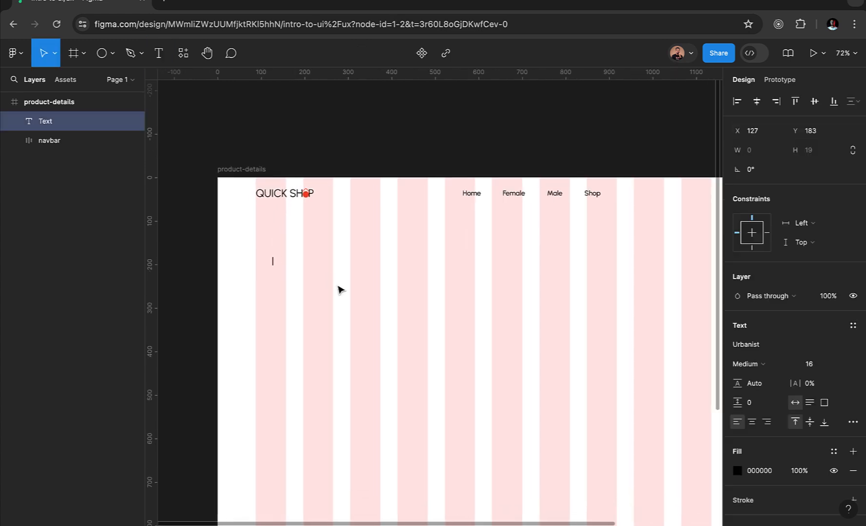
pyautogui.write('Home')
pyautogui.press('Escape')
pyautogui.click(818, 367)
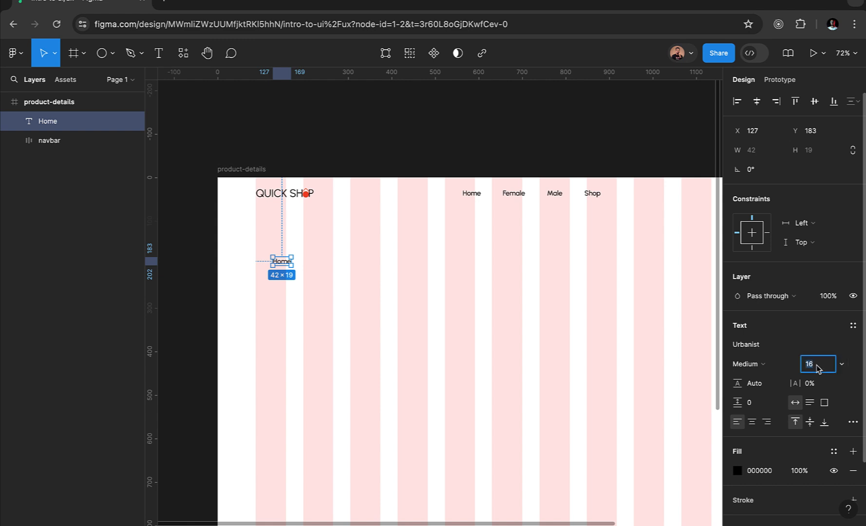
pyautogui.write('12')
pyautogui.press('Return')
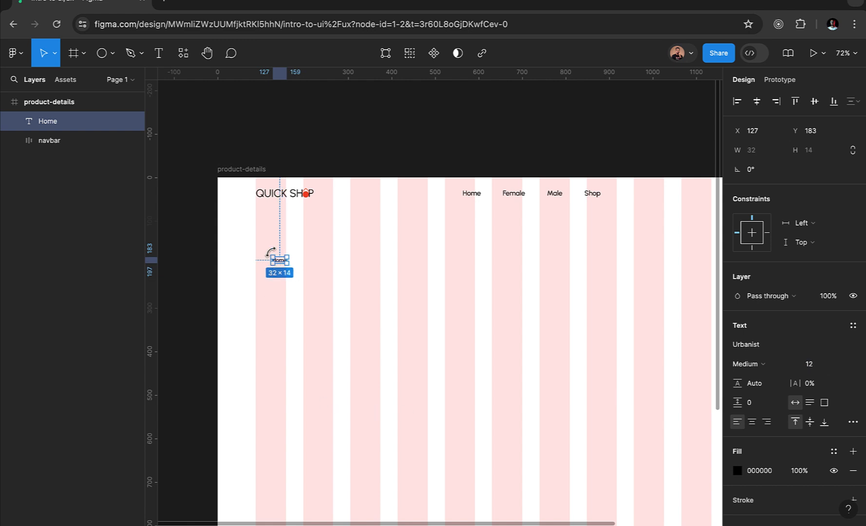
# Step: Duplicate the small Home text, group the copy and move it beside the original at about X 181, Y 183
pyautogui.scroll(3, 272, 257)
pyautogui.scroll(3, 272, 257)
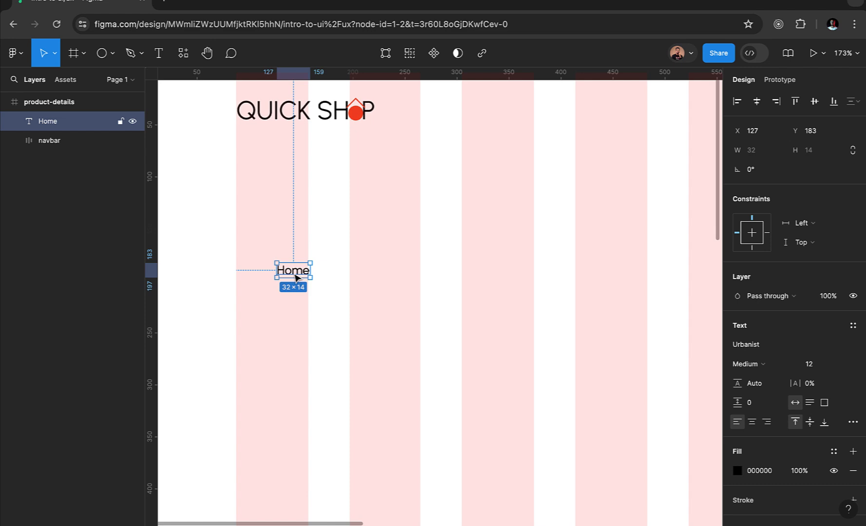
pyautogui.hotkey('ctrl', 'd')
pyautogui.rightClick(301, 278)
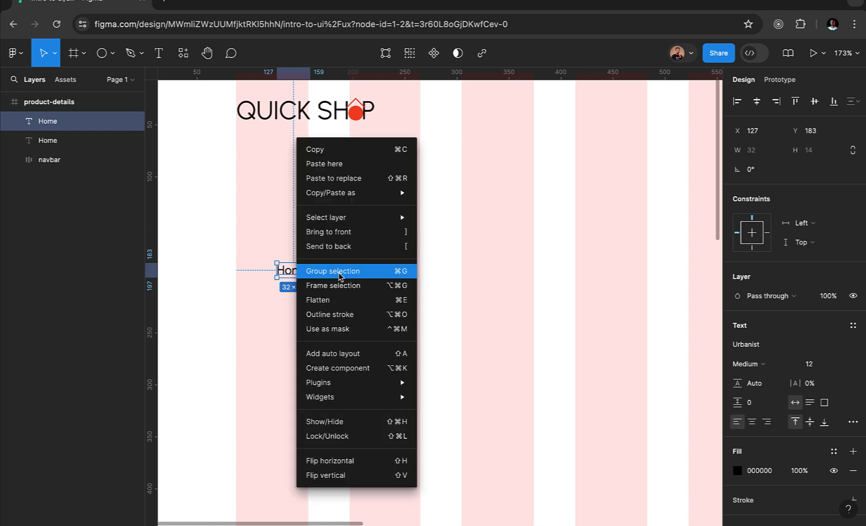
pyautogui.click(333, 271)
pyautogui.click(226, 280)
pyautogui.moveTo(304, 274); pyautogui.dragTo(352, 274)
pyautogui.doubleClick(352, 274)
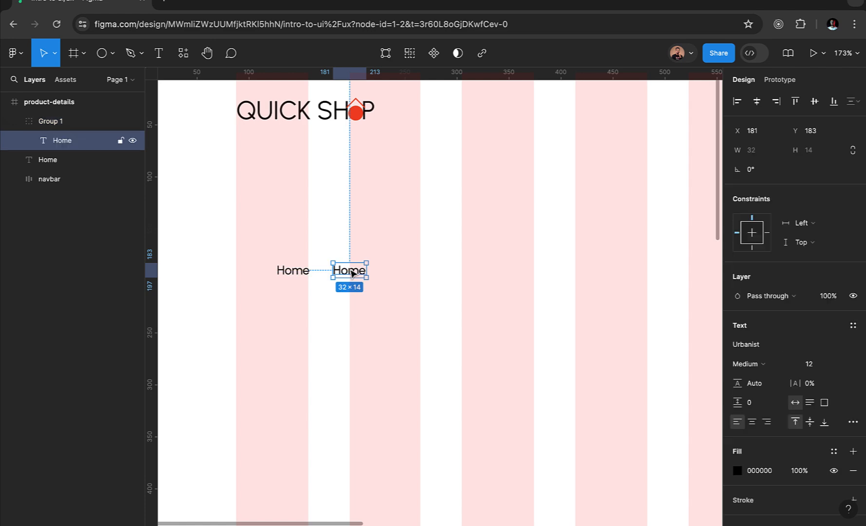
# Step: Change the grouped Home copy's text to "/"
pyautogui.doubleClick(351, 270)
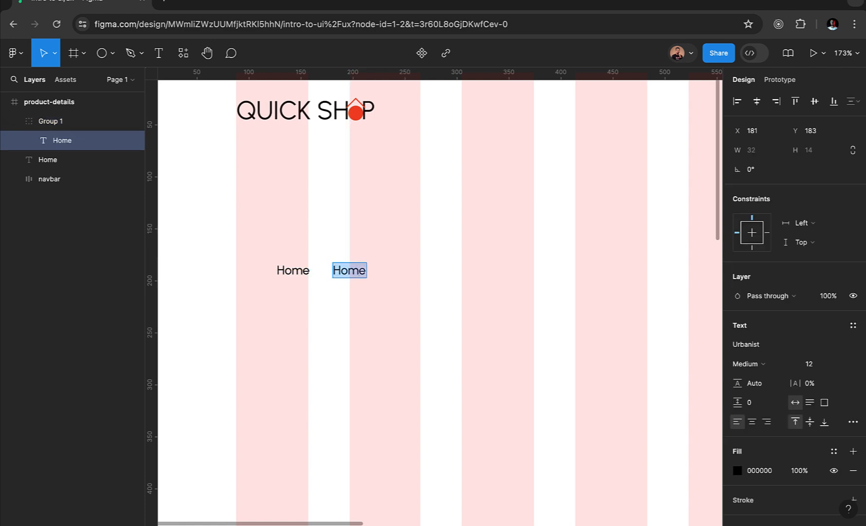
pyautogui.write('/')
pyautogui.press('Escape')
# Step: Combine the Home text and the slash in an auto layout and set the gap between them to 12
pyautogui.keyDown('shift'); pyautogui.click(298, 276); pyautogui.keyUp('shift')
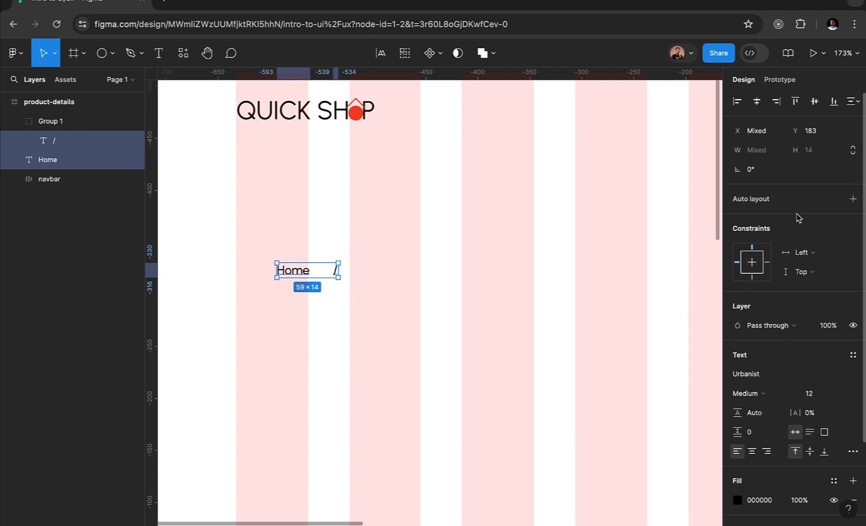
pyautogui.click(852, 199)
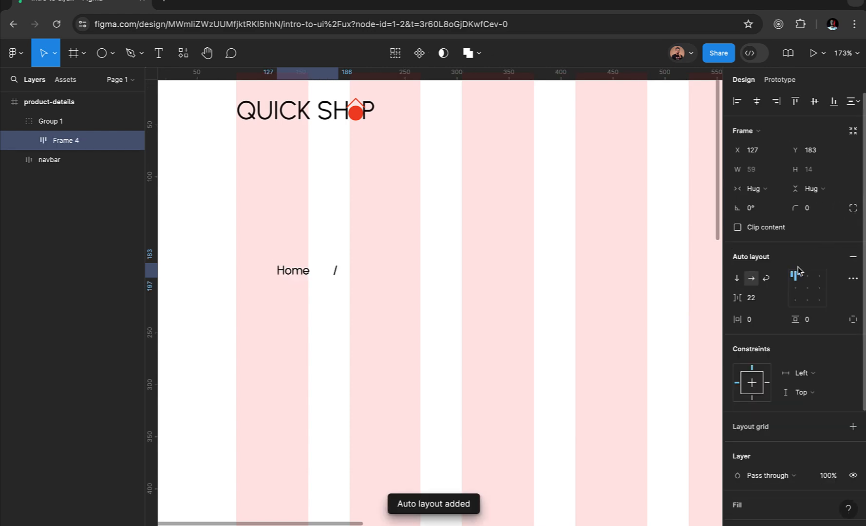
pyautogui.click(763, 299)
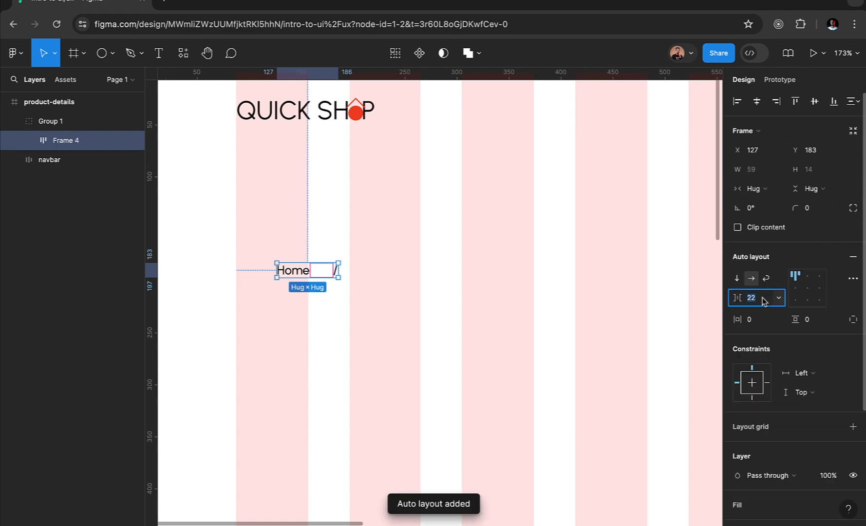
pyautogui.write('12')
pyautogui.press('Return')
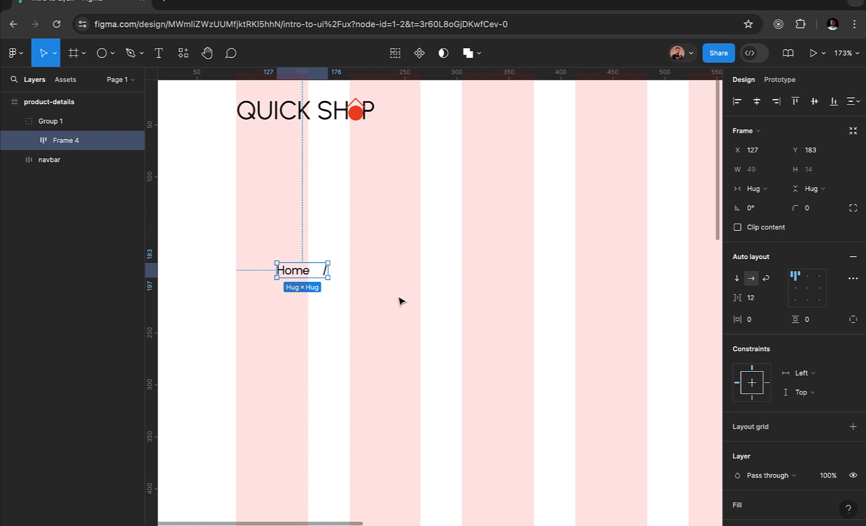
# Step: Duplicate Home inside the breadcrumb auto layout, place the copy after the slash and change its text to "Shop"
pyautogui.doubleClick(303, 274)
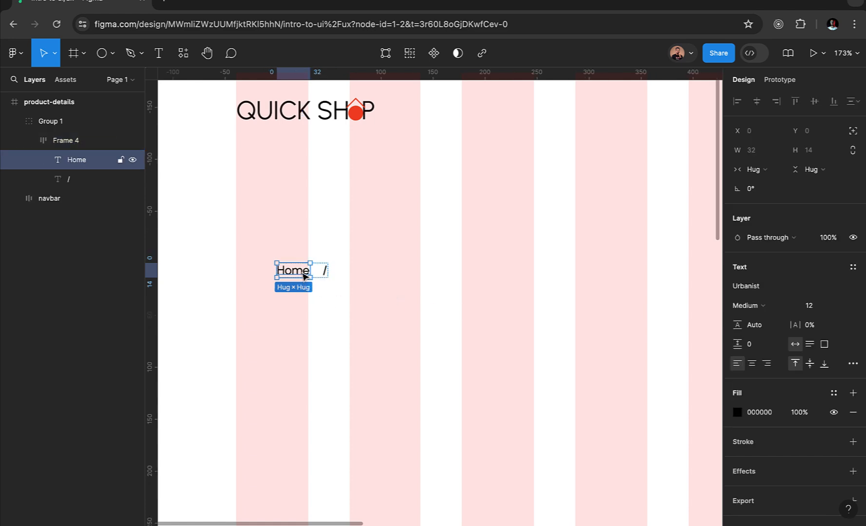
pyautogui.hotkey('ctrl', 'd')
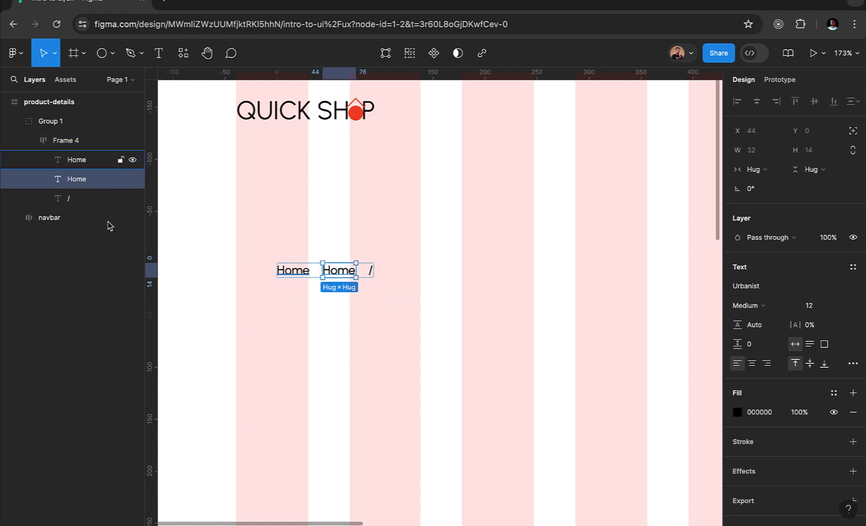
pyautogui.moveTo(78, 180); pyautogui.dragTo(78, 200)
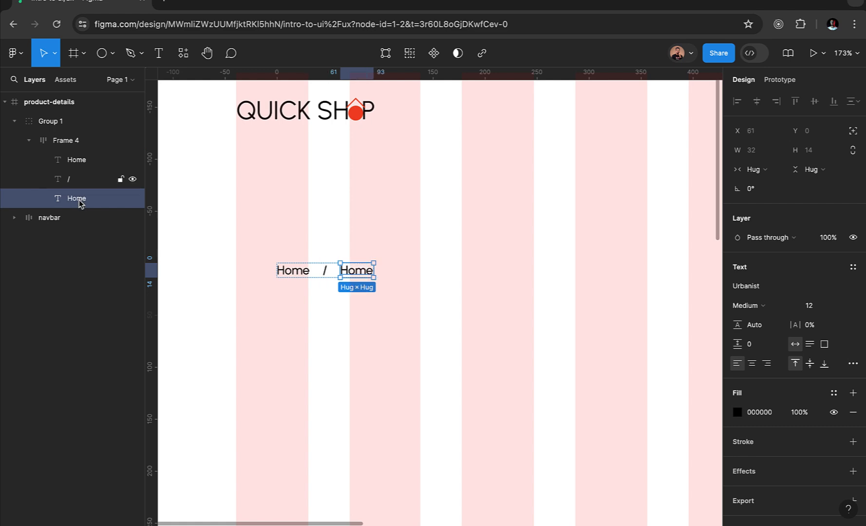
pyautogui.doubleClick(364, 273)
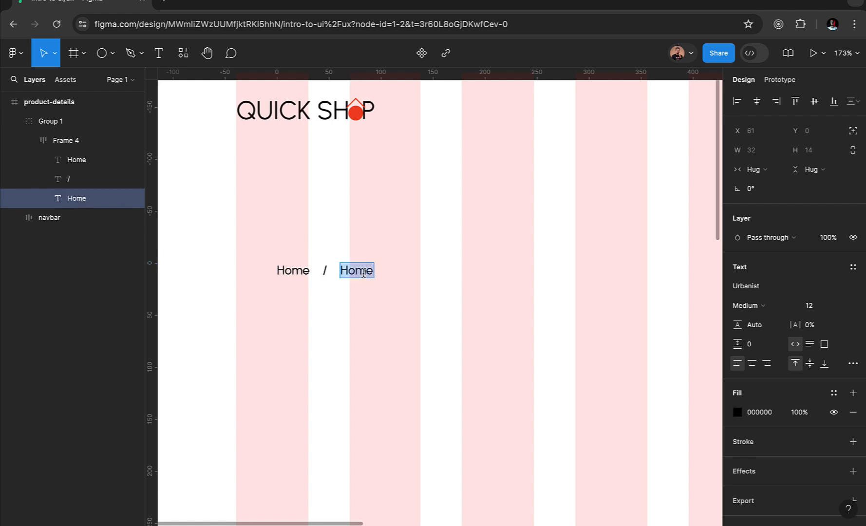
pyautogui.write('Shop')
pyautogui.press('Escape')
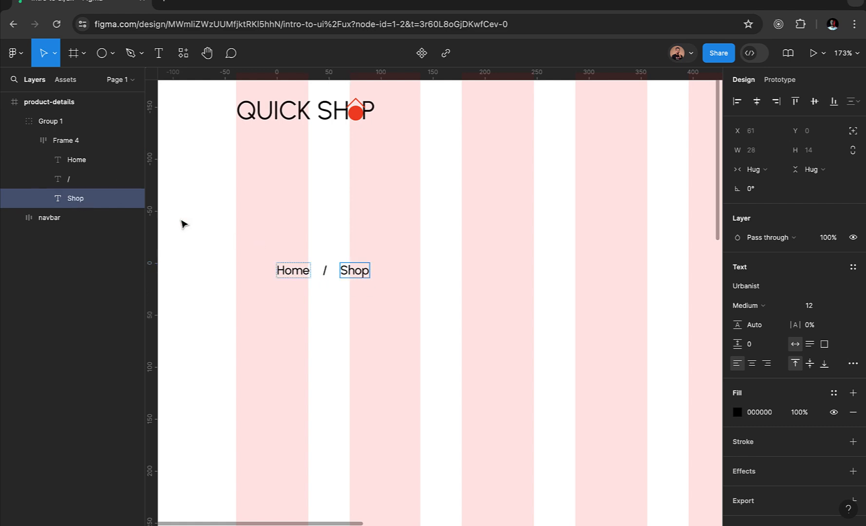
# Step: Duplicate the slash in the breadcrumb auto layout and place the copy after Shop
pyautogui.click(98, 183)
pyautogui.hotkey('ctrl', 'd')
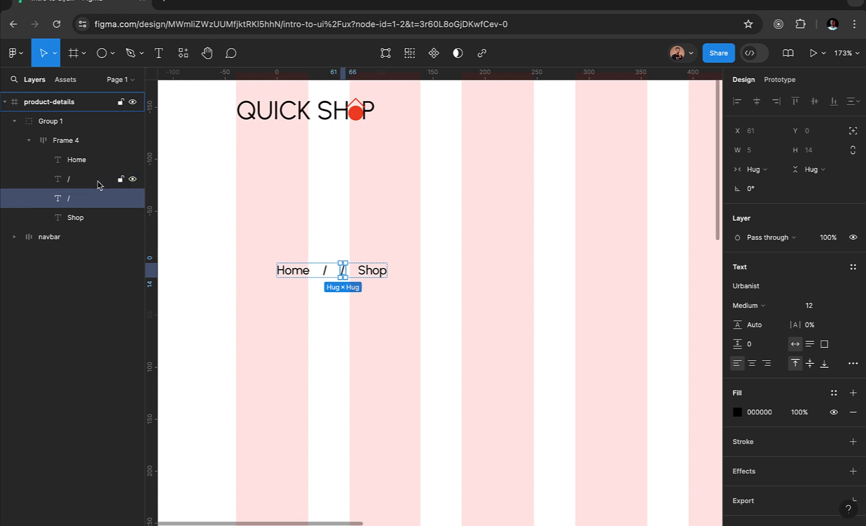
pyautogui.moveTo(101, 201); pyautogui.dragTo(101, 227)
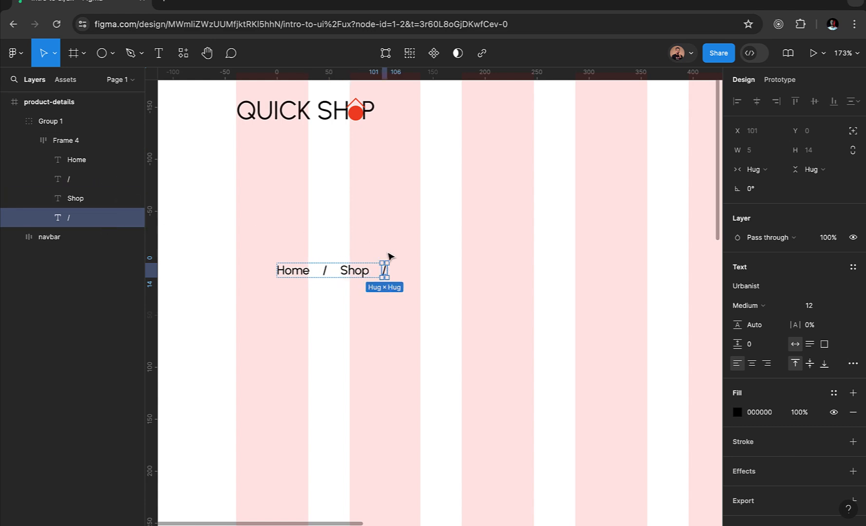
# Step: Duplicate Shop, place the copy at the end of the breadcrumb and change its text to "Nike Sneakers"
pyautogui.click(368, 271)
pyautogui.hotkey('ctrl', 'd')
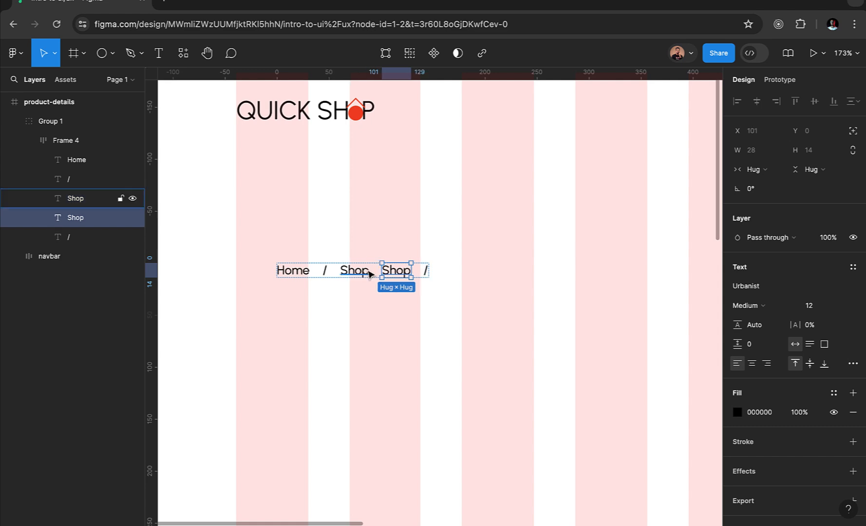
pyautogui.moveTo(74, 223); pyautogui.dragTo(78, 247)
pyautogui.doubleClick(411, 272)
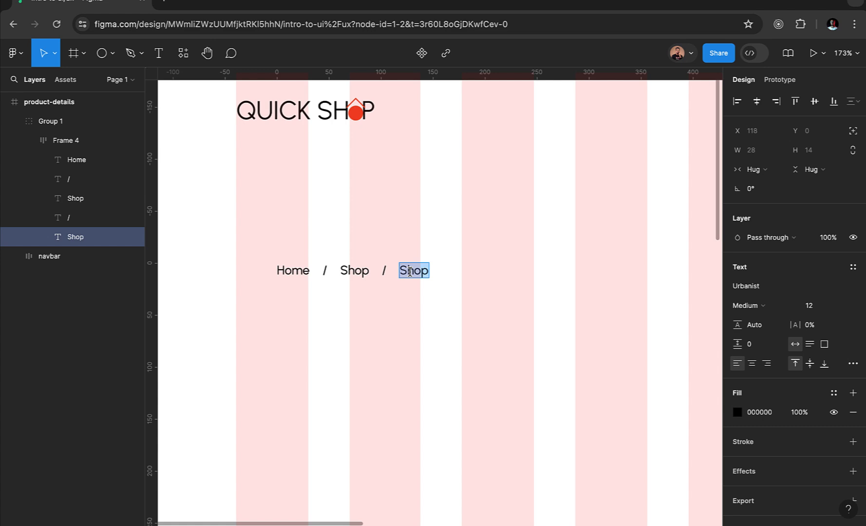
pyautogui.write('Ni')
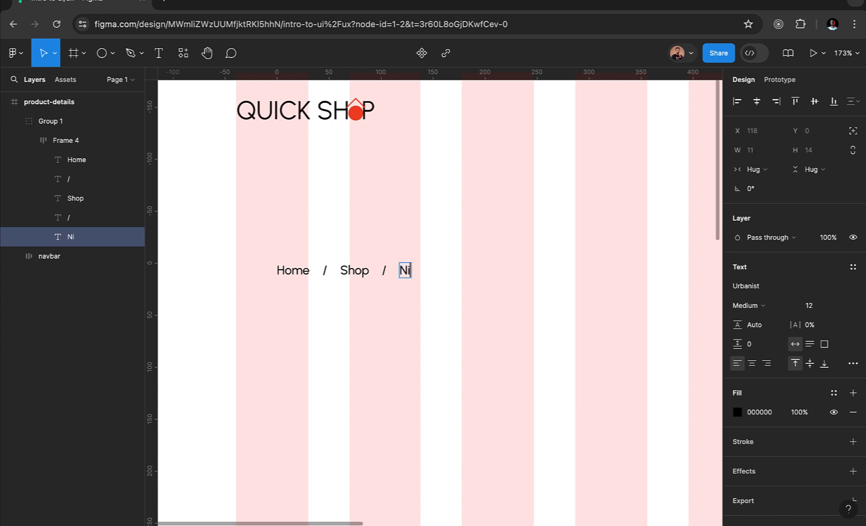
pyautogui.write('ke Sneakers')
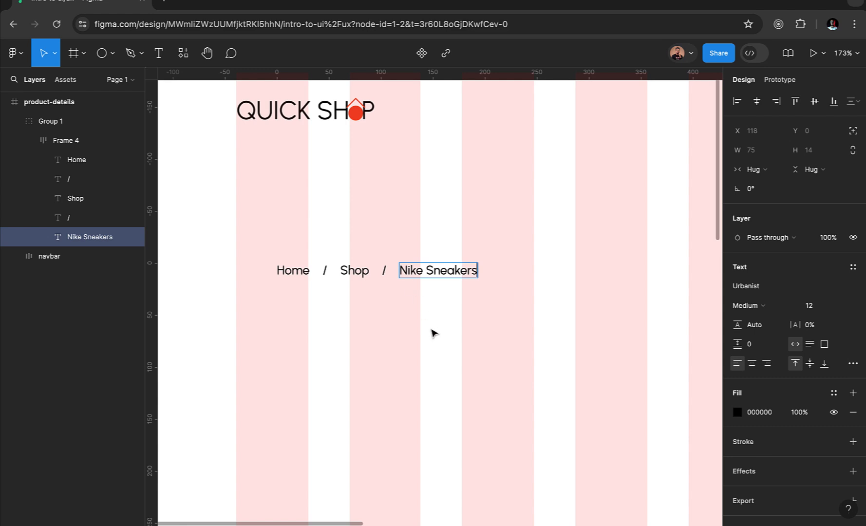
pyautogui.press('Escape')
pyautogui.press('Escape')
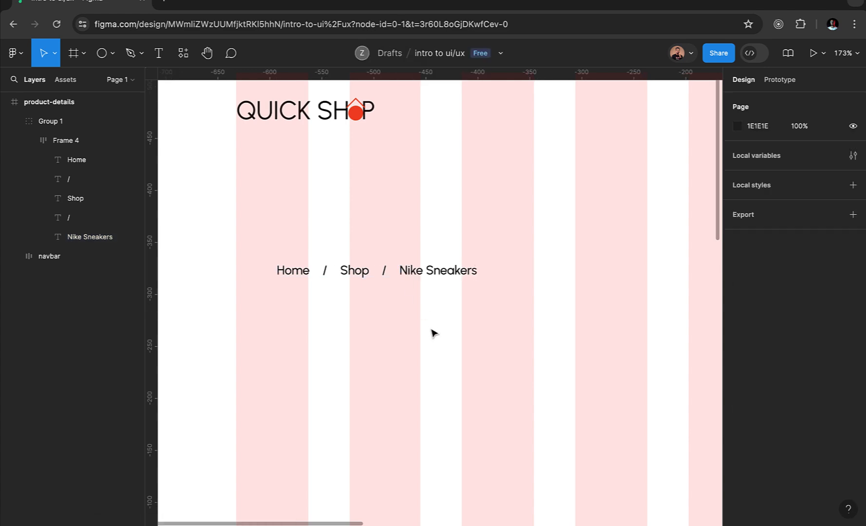
# Step: Set the fill of Home, Shop and both slashes in the breadcrumb to grey A3A3A3
pyautogui.click(402, 276)
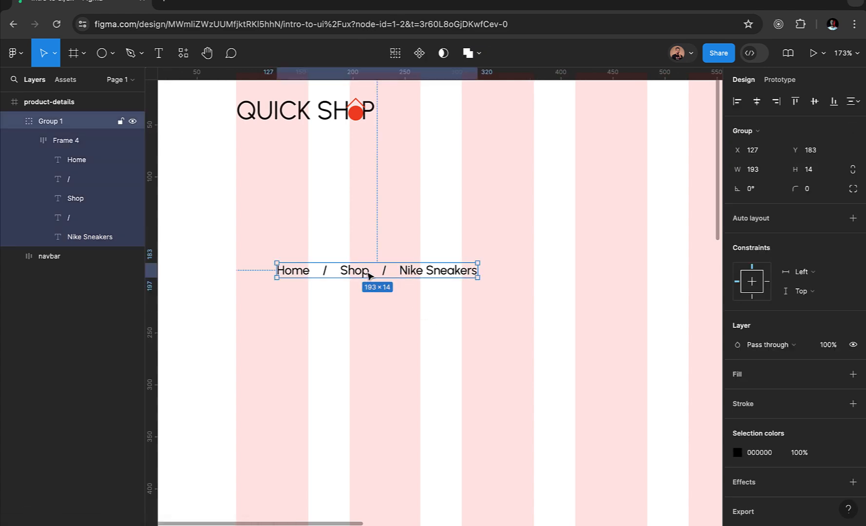
pyautogui.doubleClick(381, 276)
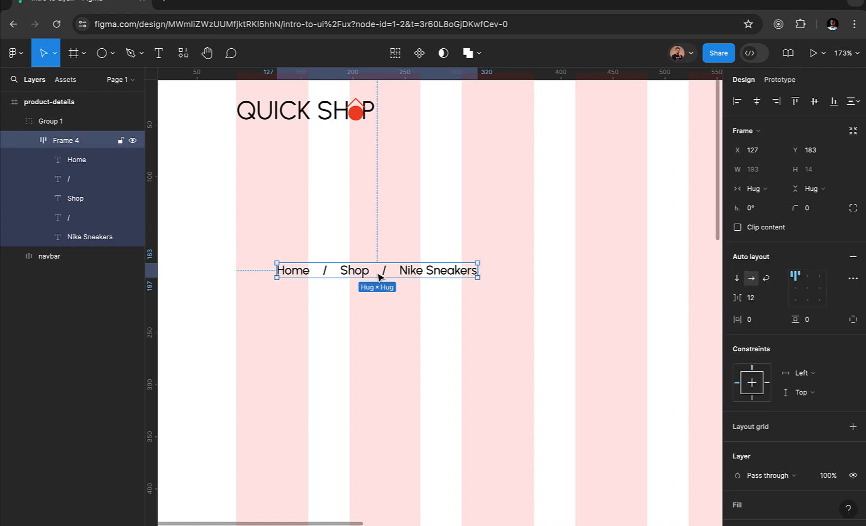
pyautogui.click(69, 218)
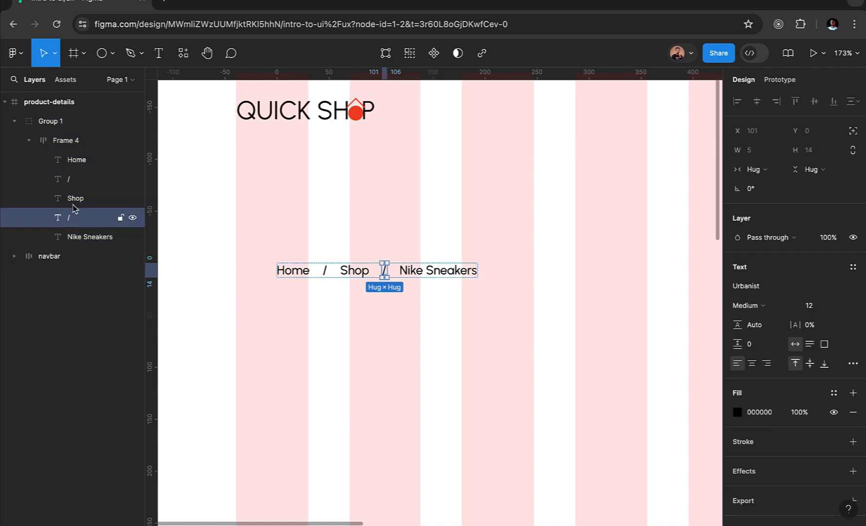
pyautogui.keyDown('shift'); pyautogui.click(76, 197); pyautogui.keyUp('shift')
pyautogui.click(73, 180)
pyautogui.keyDown('shift'); pyautogui.click(76, 165); pyautogui.keyUp('shift')
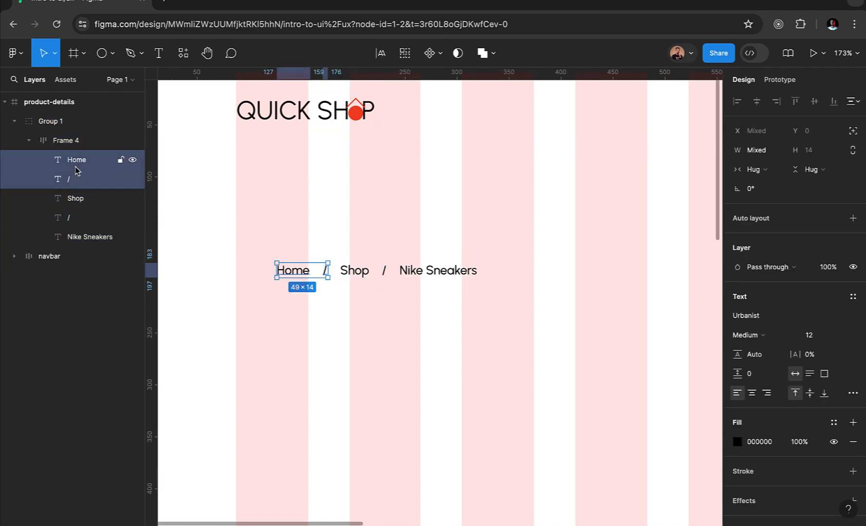
pyautogui.keyDown('shift'); pyautogui.click(74, 201); pyautogui.keyUp('shift')
pyautogui.keyDown('shift'); pyautogui.click(76, 217); pyautogui.keyUp('shift')
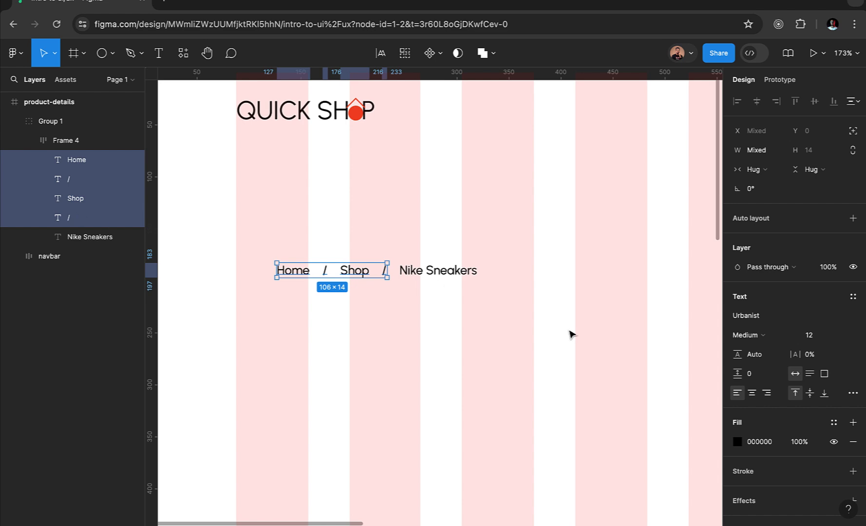
pyautogui.click(737, 442)
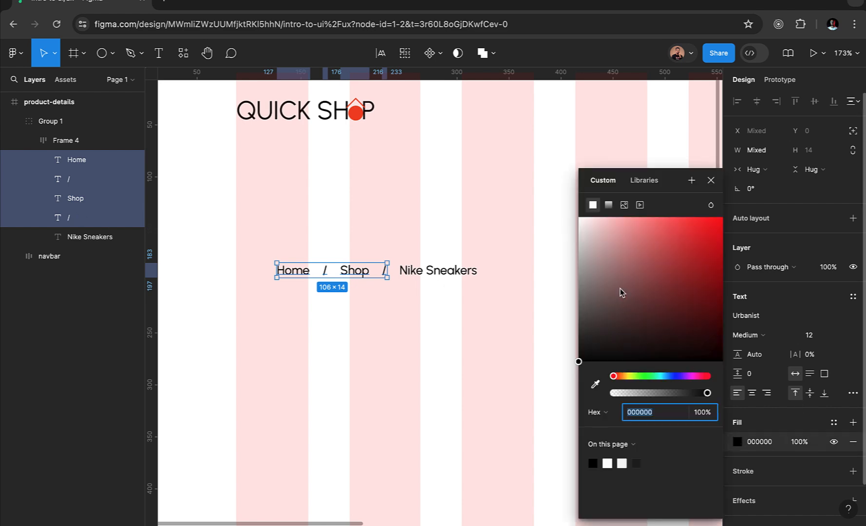
pyautogui.click(603, 268)
pyautogui.moveTo(575, 265)
pyautogui.mouseDown()
pyautogui.moveTo(565, 261)
pyautogui.moveTo(564, 278)
pyautogui.mouseUp()
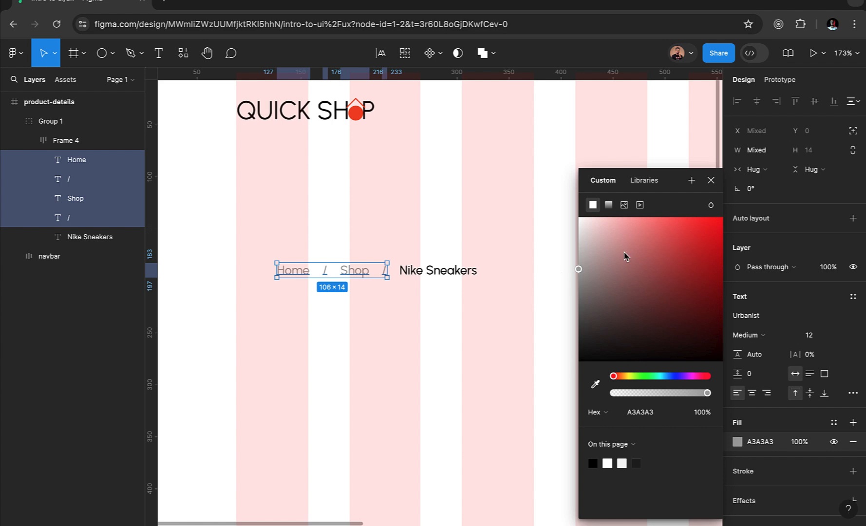
pyautogui.click(711, 180)
pyautogui.click(507, 323)
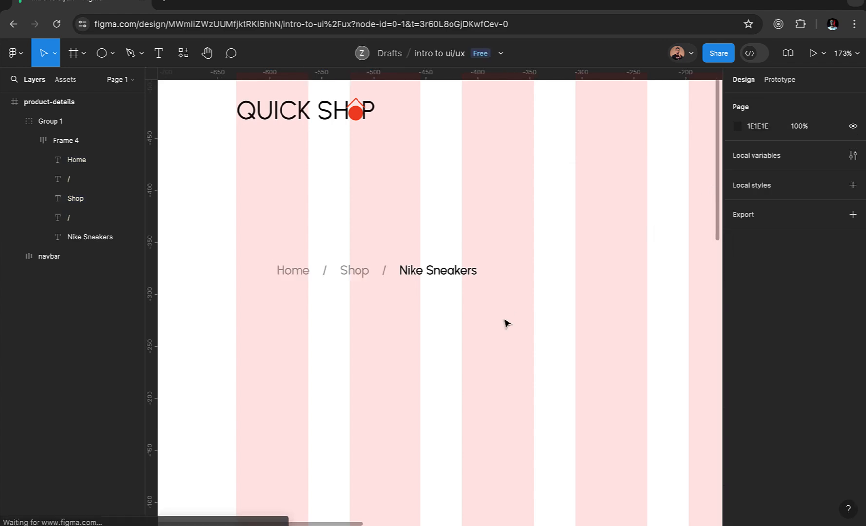
# Step: Ungroup Group 1 so that the breadcrumb auto layout sits directly in the product-details frame
pyautogui.click(446, 274)
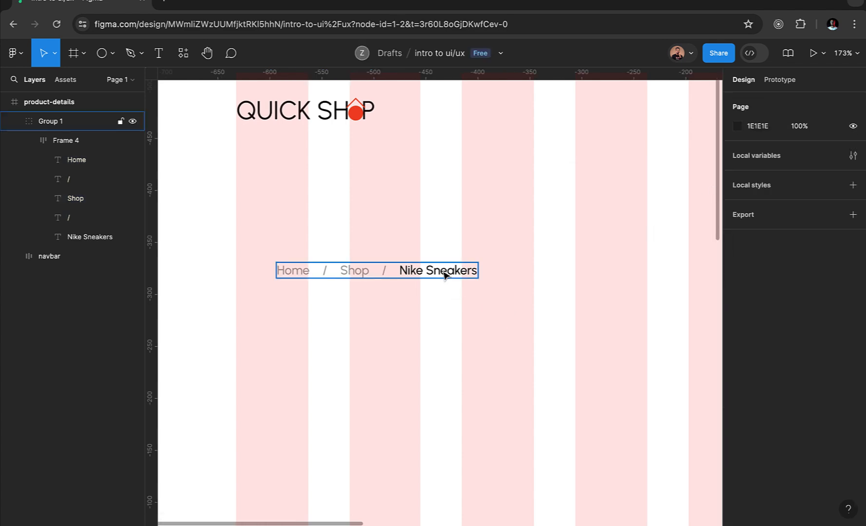
pyautogui.doubleClick(66, 128)
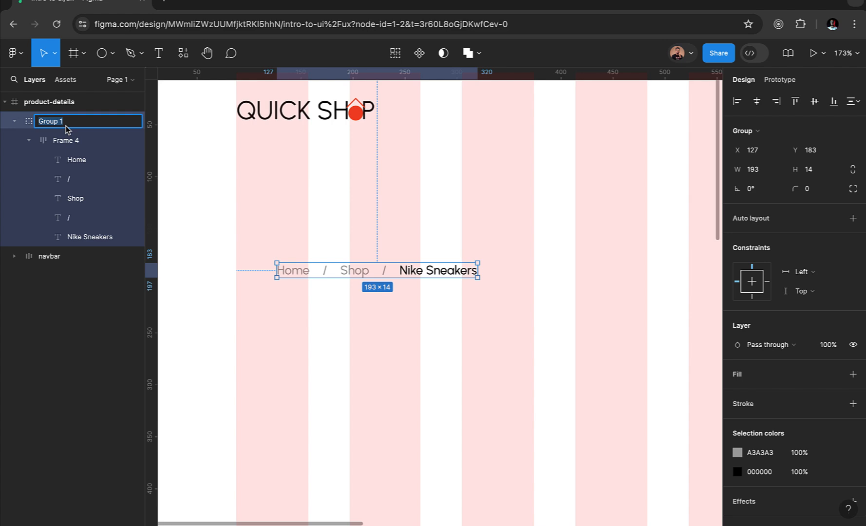
pyautogui.press('Escape')
pyautogui.click(66, 140)
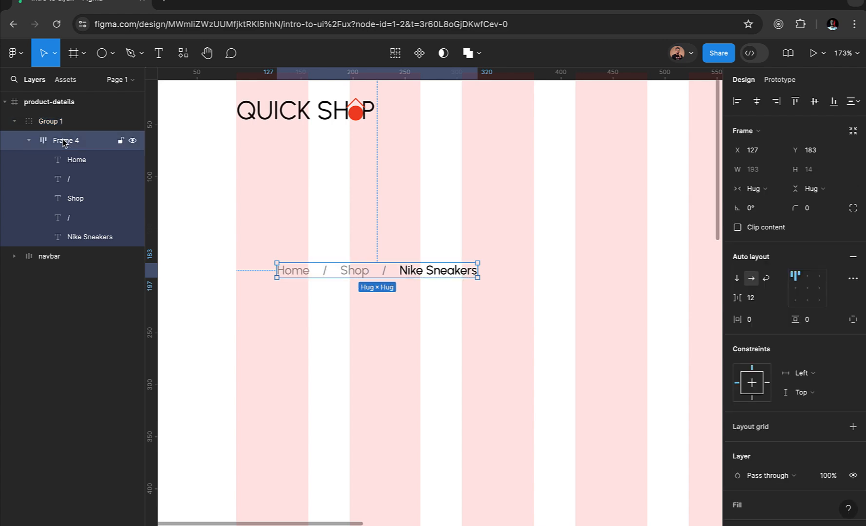
pyautogui.click(57, 122)
pyautogui.rightClick(58, 122)
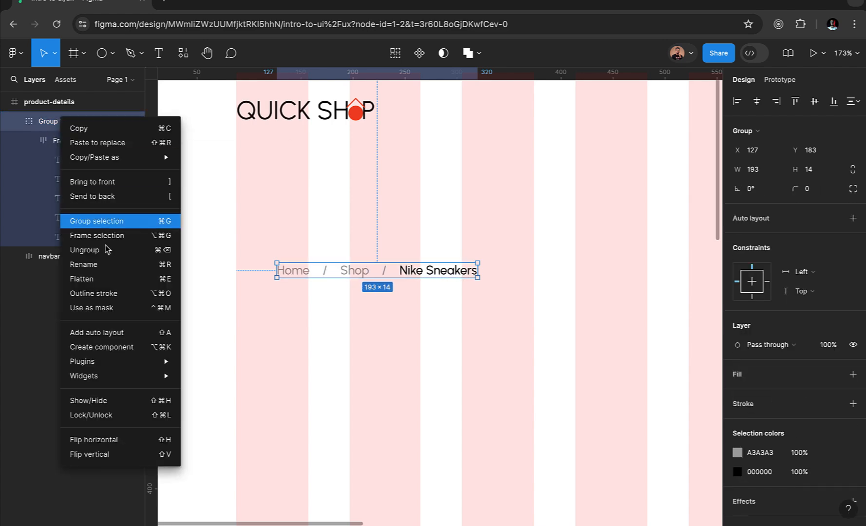
pyautogui.click(109, 252)
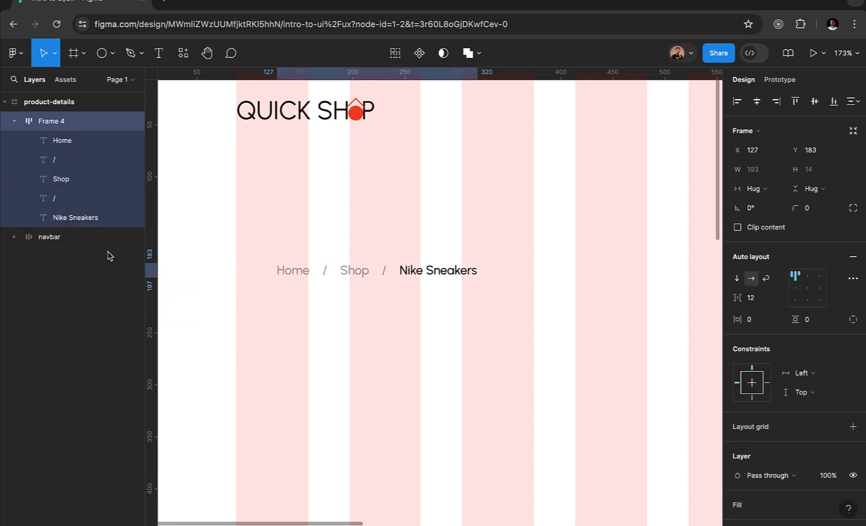
# Step: Rename the breadcrumb auto layout frame as "breadcrumps"
pyautogui.doubleClick(59, 121)
pyautogui.write('bread')
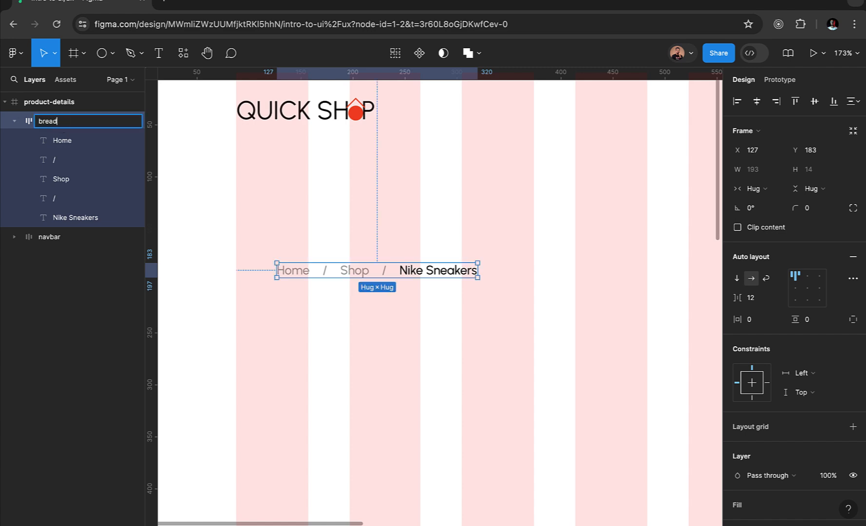
pyautogui.write('crumps')
pyautogui.press('Return')
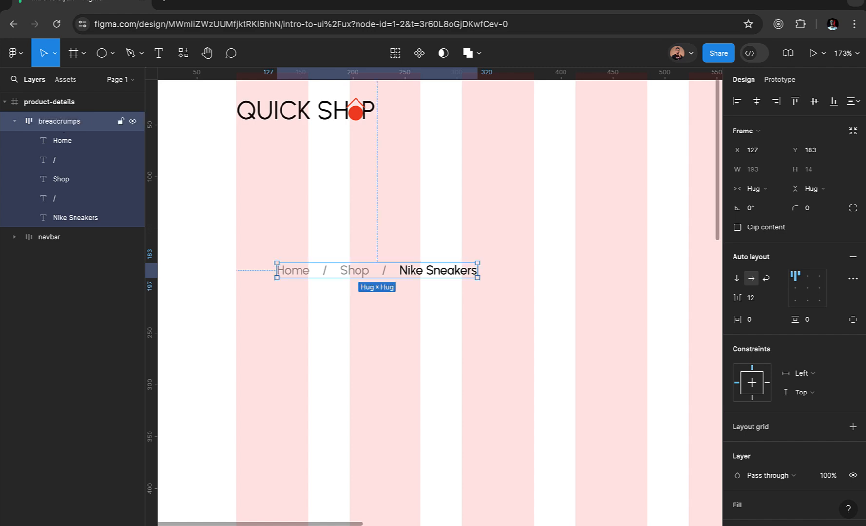
# Step: Move the breadcrumb below the logo, aligned with the first grid column at X 88, Y 114
pyautogui.keyDown('ctrl'); pyautogui.scroll(-5, 397, 277); pyautogui.keyUp('ctrl')
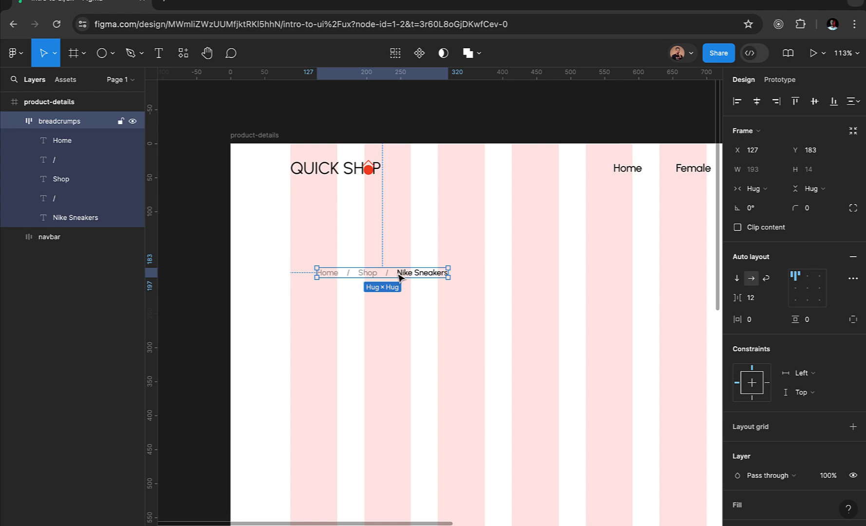
pyautogui.moveTo(397, 277); pyautogui.dragTo(372, 231)
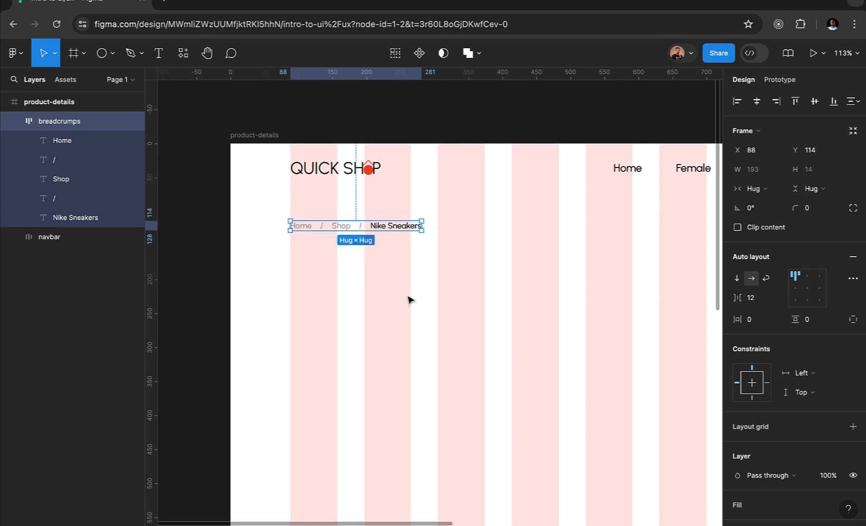
pyautogui.click(410, 296)
# Step: Draw a 69 by 69 square one grid column wide below the breadcrumb, at X 88, Y 178
pyautogui.scroll(-5, 410, 296)
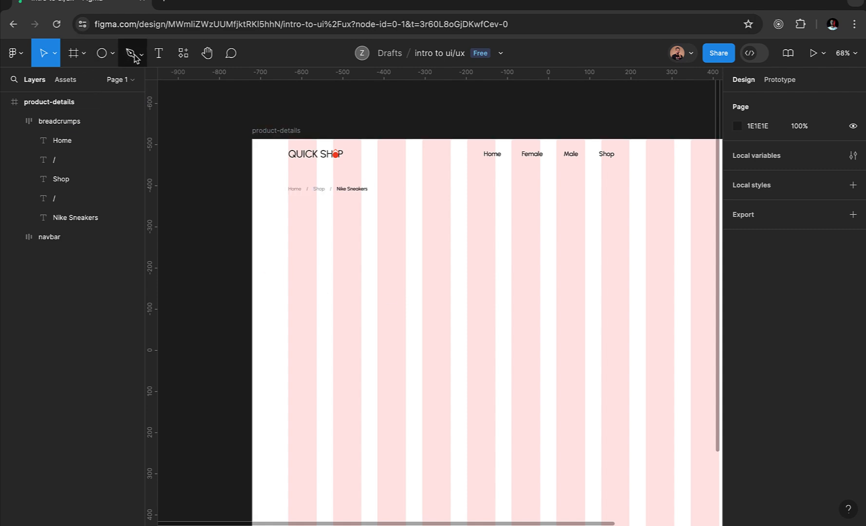
pyautogui.click(112, 54)
pyautogui.click(104, 88)
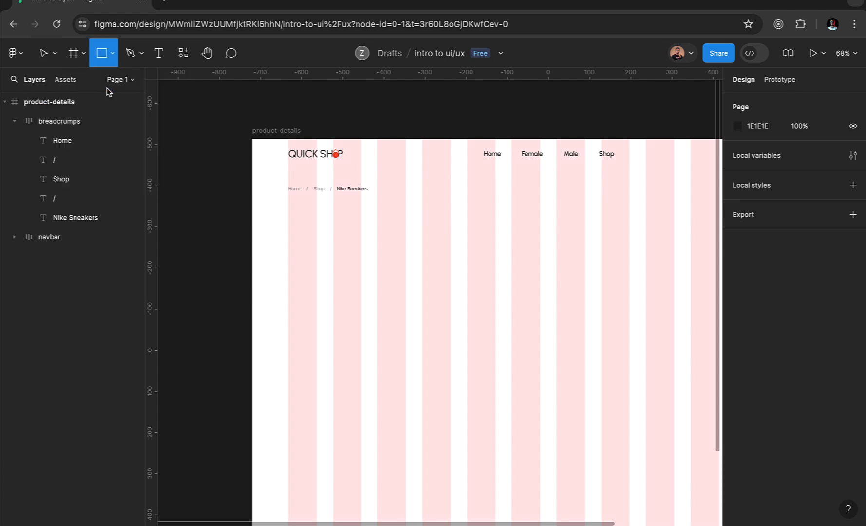
pyautogui.keyDown('ctrl'); pyautogui.scroll(5, 356, 317); pyautogui.keyUp('ctrl')
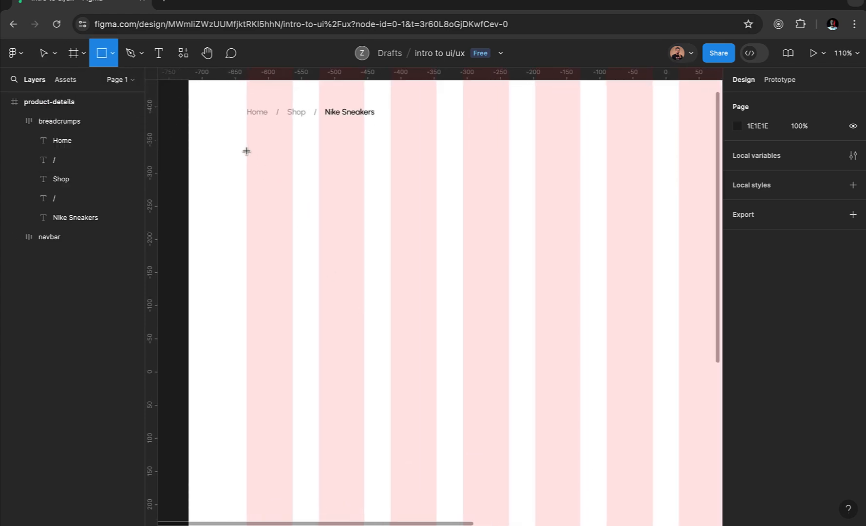
pyautogui.moveTo(247, 151); pyautogui.dragTo(320, 218)
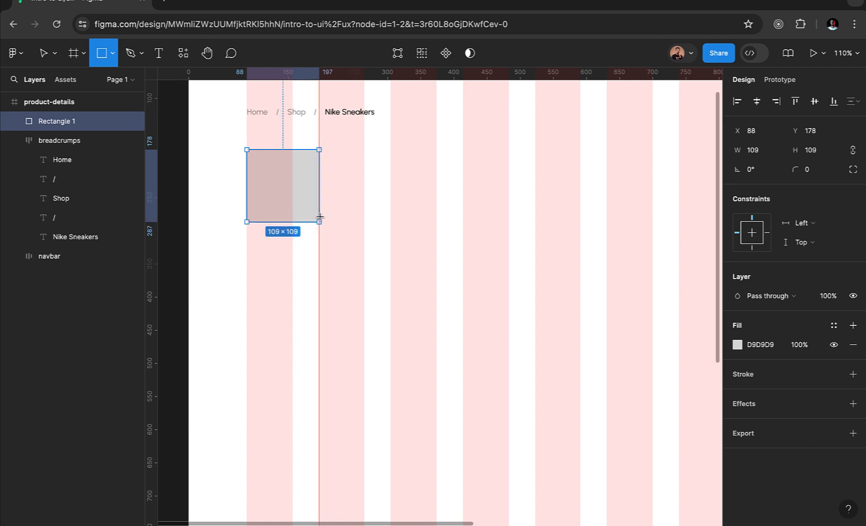
pyautogui.moveTo(320, 217); pyautogui.dragTo(293, 189)
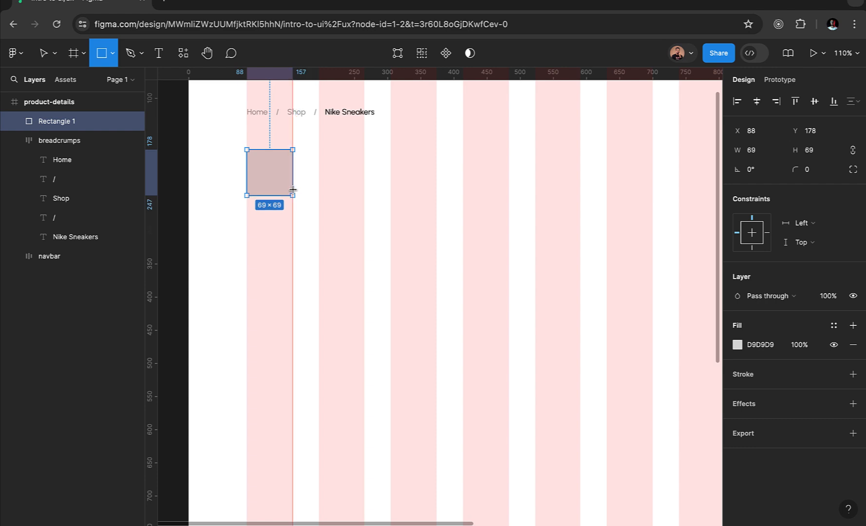
pyautogui.moveTo(293, 189); pyautogui.dragTo(293, 190)
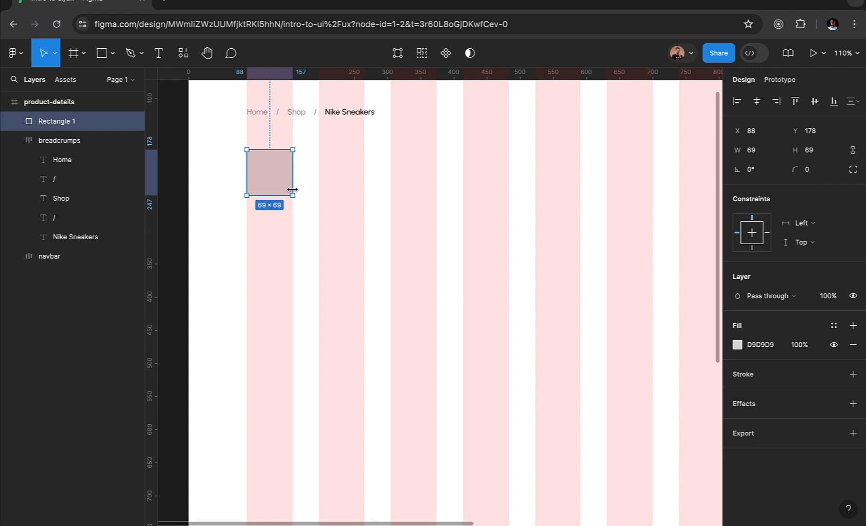
# Step: Duplicate the square straight down in the first grid column, leaving a gap of about 22 px
pyautogui.scroll(5, 274, 174)
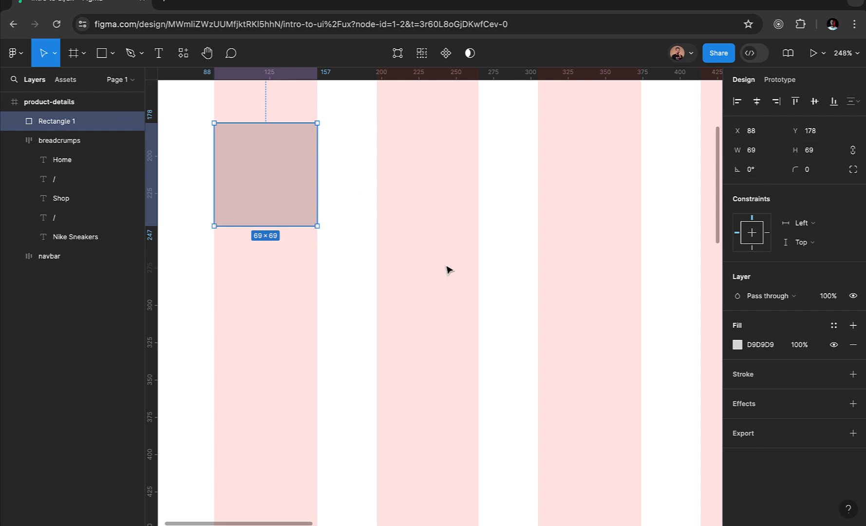
pyautogui.click(371, 224)
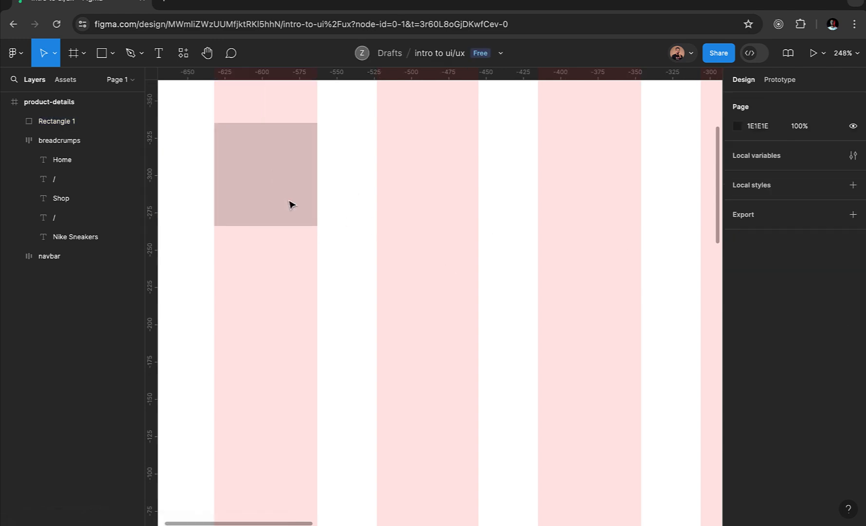
pyautogui.click(278, 198)
pyautogui.moveTo(277, 198); pyautogui.dragTo(278, 333)
# Step: Wrap the two thumbnail squares in a vertical auto layout with a gap of 40
pyautogui.keyDown('shift'); pyautogui.click(267, 215); pyautogui.keyUp('shift')
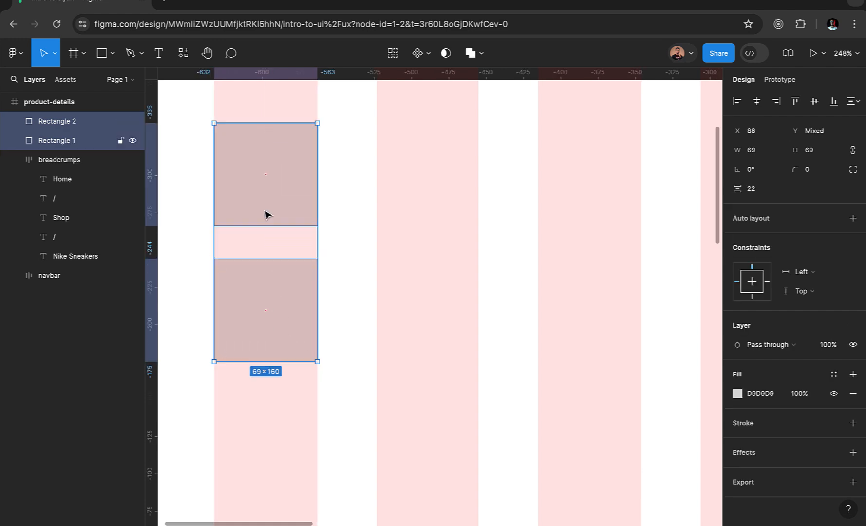
pyautogui.click(853, 217)
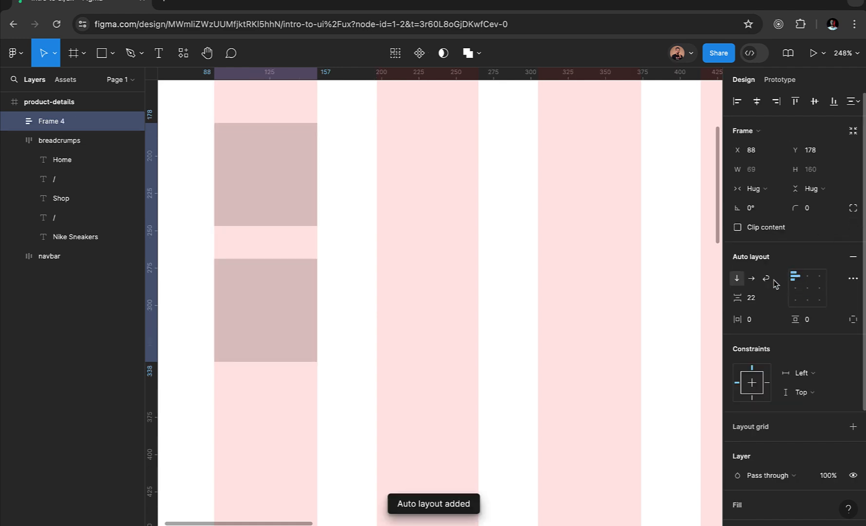
pyautogui.click(768, 302)
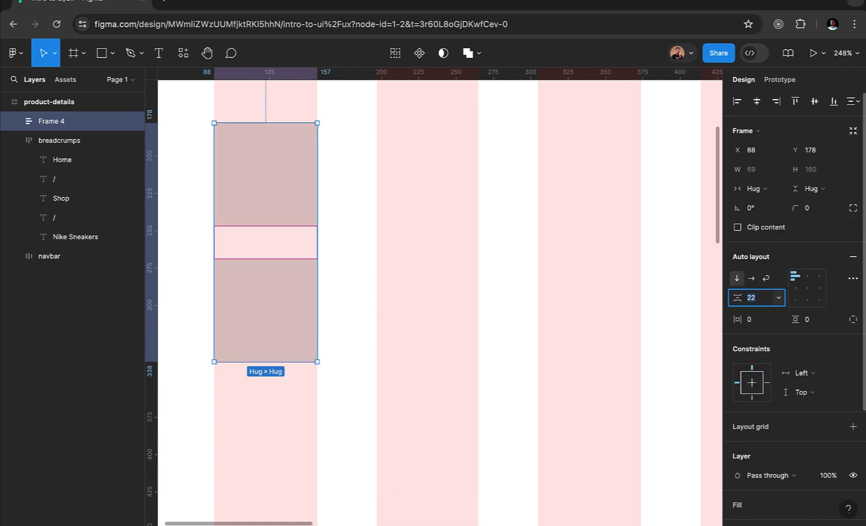
pyautogui.press('Return')
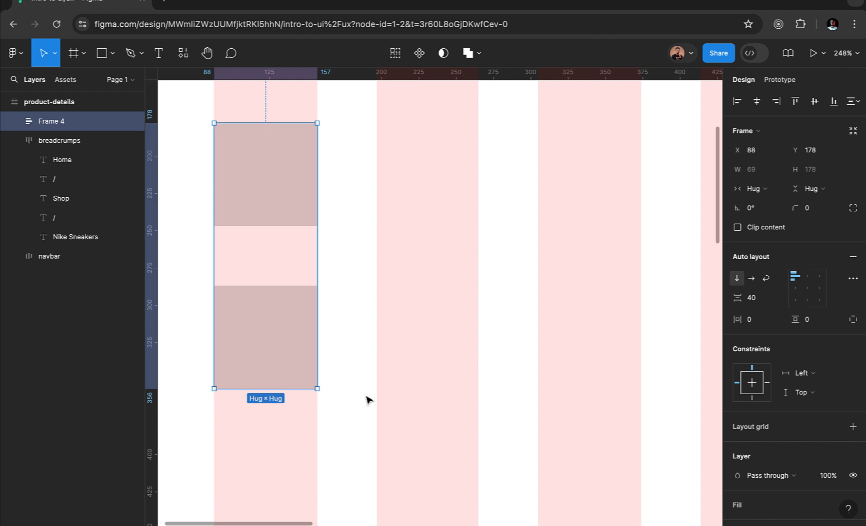
# Step: Set the vertical gap of the thumbnail auto layout to 24
pyautogui.scroll(-5, 367, 399)
pyautogui.scroll(-4, 367, 400)
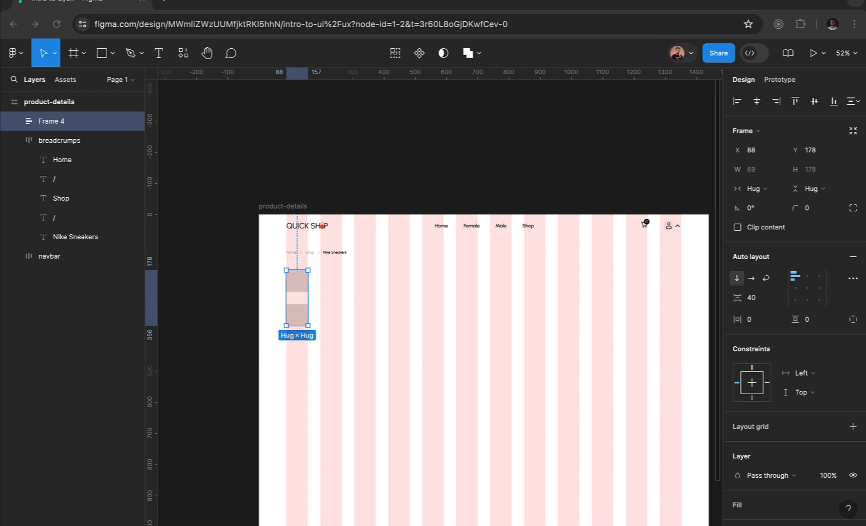
pyautogui.click(763, 302)
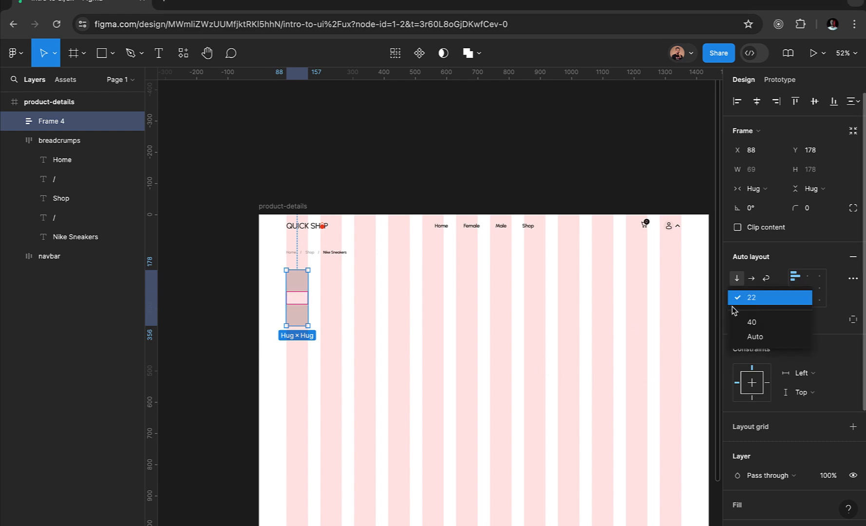
pyautogui.click(384, 312)
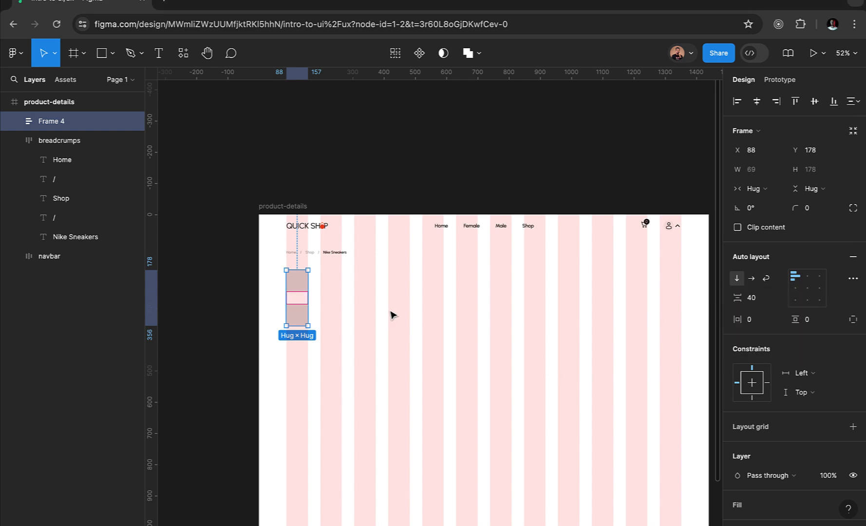
pyautogui.click(757, 299)
pyautogui.write('24')
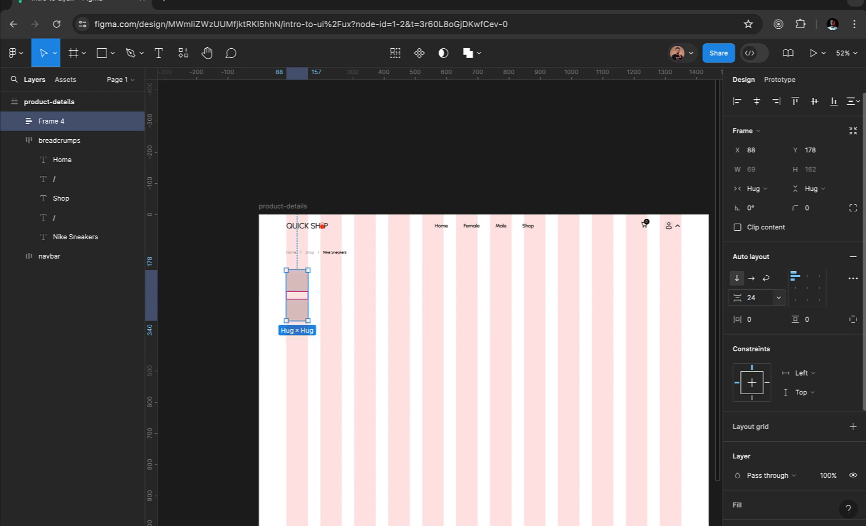
pyautogui.press('Return')
# Step: Duplicate the lower thumbnail square twice inside the auto layout to make a column of four
pyautogui.scroll(1, 302, 322)
pyautogui.scroll(5, 303, 321)
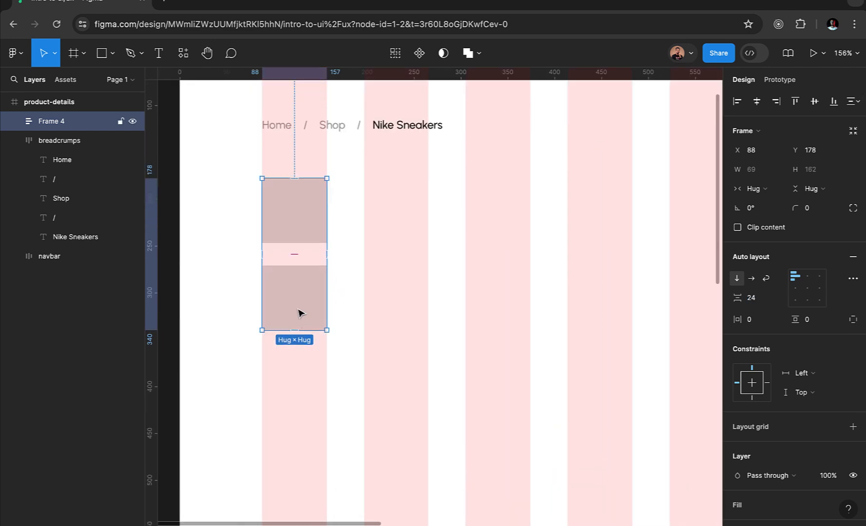
pyautogui.doubleClick(300, 313)
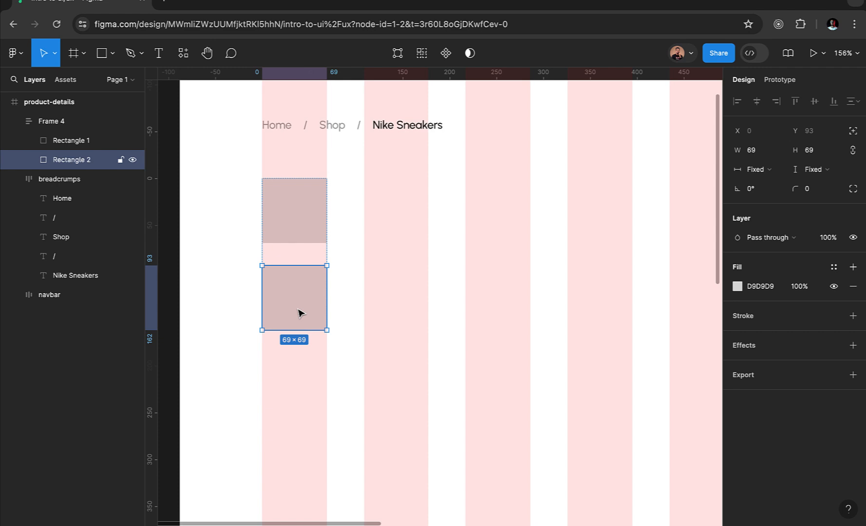
pyautogui.hotkey('ctrl', 'd')
pyautogui.hotkey('ctrl', 'd')
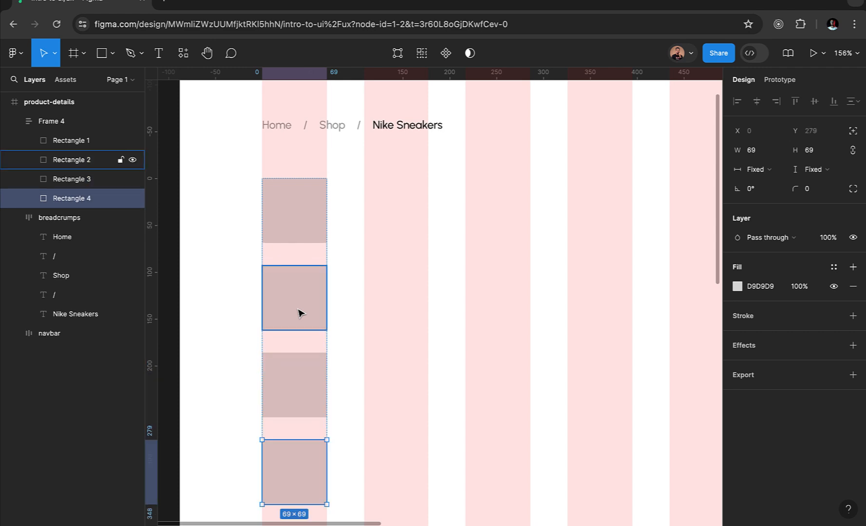
pyautogui.scroll(-5, 299, 312)
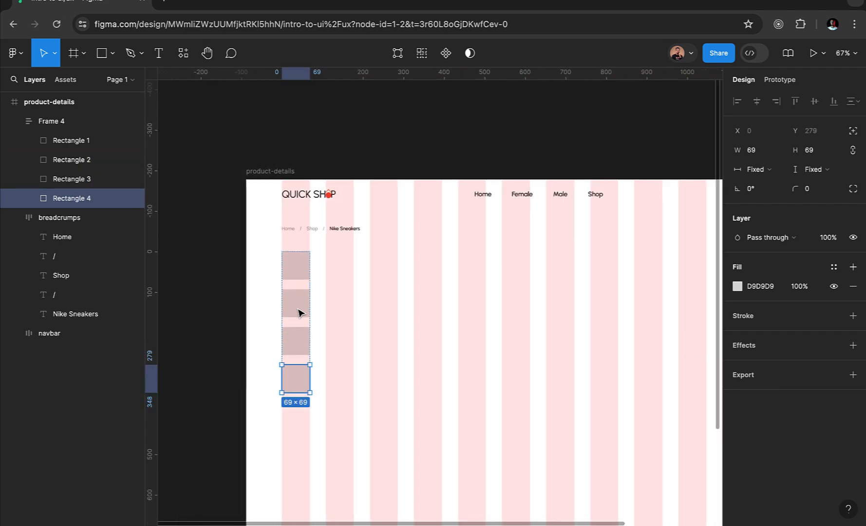
pyautogui.click(102, 53)
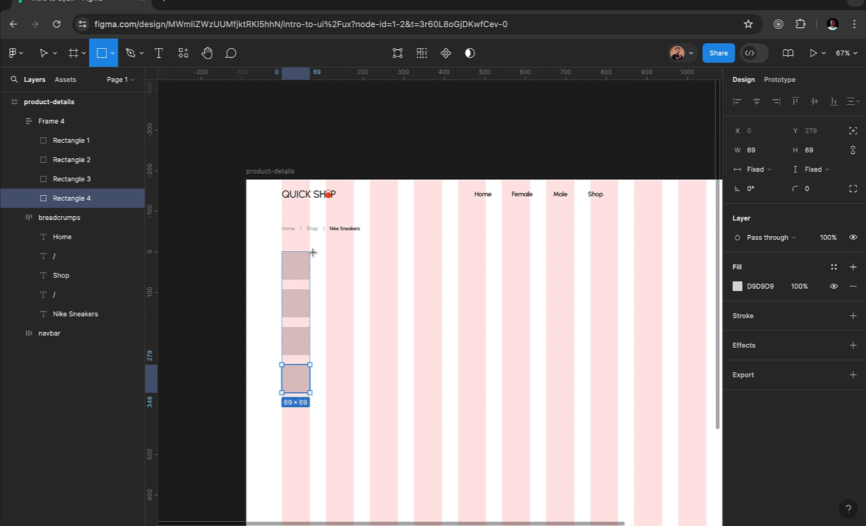
pyautogui.moveTo(313, 252); pyautogui.dragTo(402, 363)
pyautogui.hotkey('ctrl', 'z')
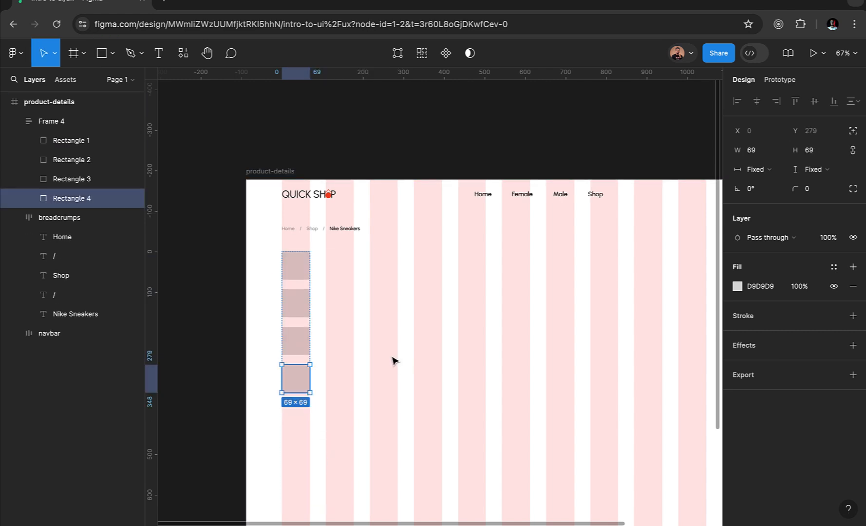
# Step: Draw a large square of about 503 by 503 beside the thumbnails, spanning the second to sixth grid columns, at X 197, Y 180
pyautogui.click(101, 53)
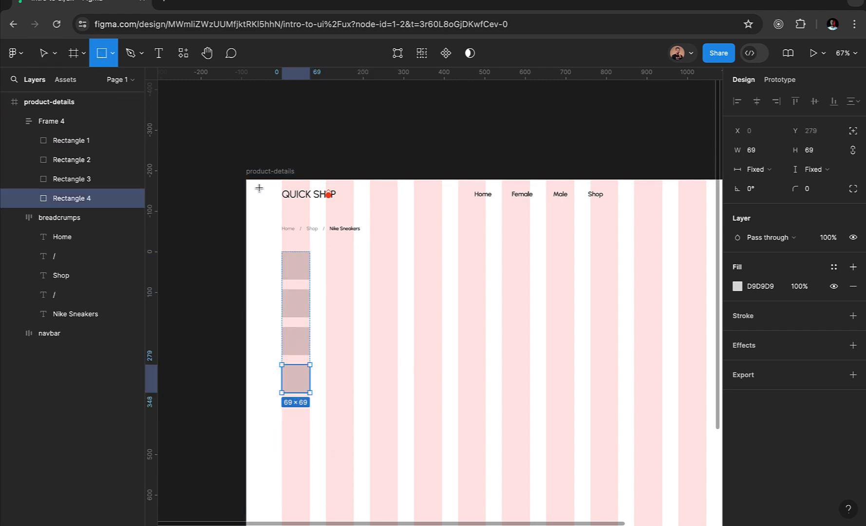
pyautogui.moveTo(325, 253)
pyautogui.mouseDown()
pyautogui.moveTo(375, 296)
pyautogui.moveTo(460, 407)
pyautogui.moveTo(452, 392)
pyautogui.moveTo(489, 412)
pyautogui.mouseUp()
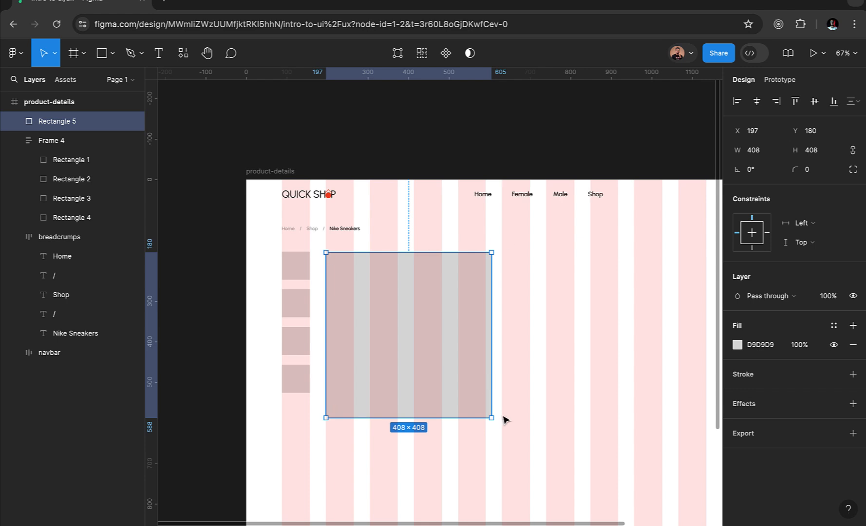
pyautogui.moveTo(495, 418); pyautogui.dragTo(528, 436)
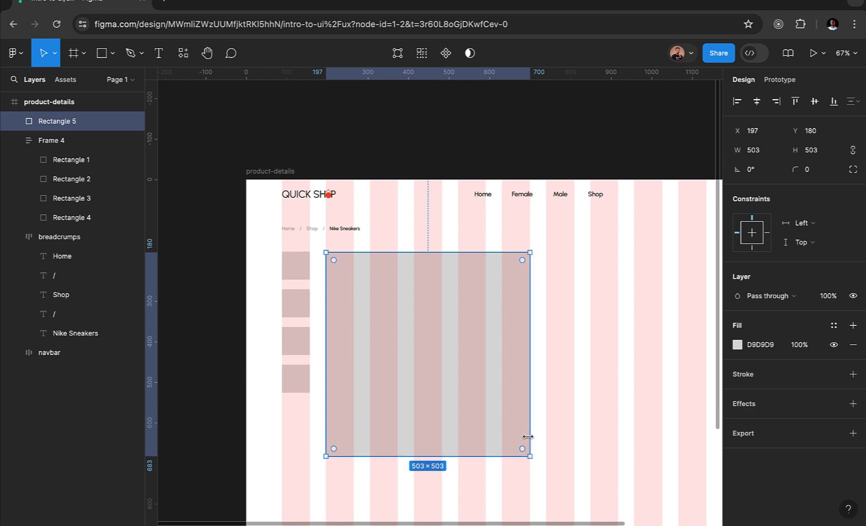
pyautogui.press('super+Tab')
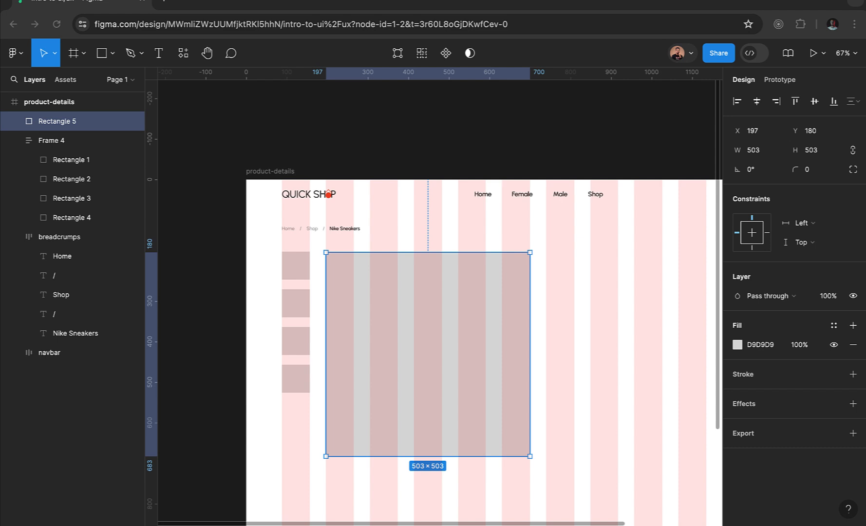
# Step: Resize all four thumbnail squares together to 100 by 100
pyautogui.click(299, 274)
pyautogui.keyDown('shift'); pyautogui.click(300, 304); pyautogui.keyUp('shift')
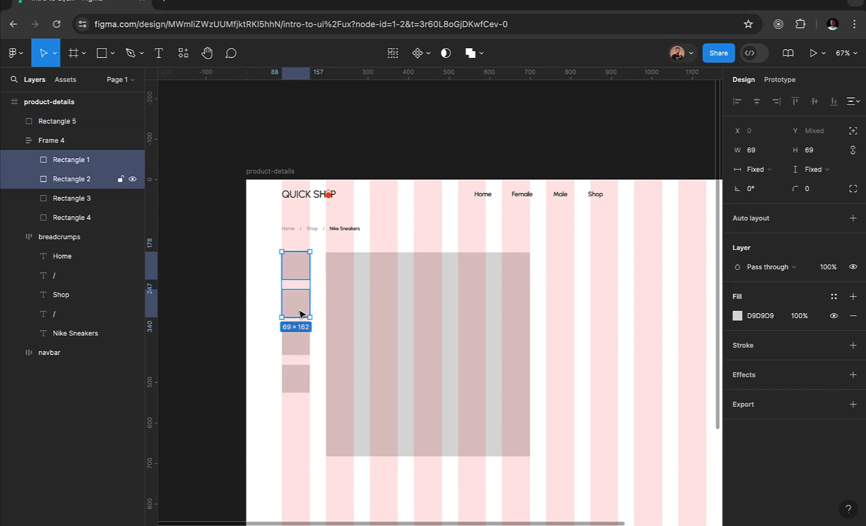
pyautogui.keyDown('shift'); pyautogui.click(299, 347); pyautogui.keyUp('shift')
pyautogui.keyDown('shift'); pyautogui.click(299, 381); pyautogui.keyUp('shift')
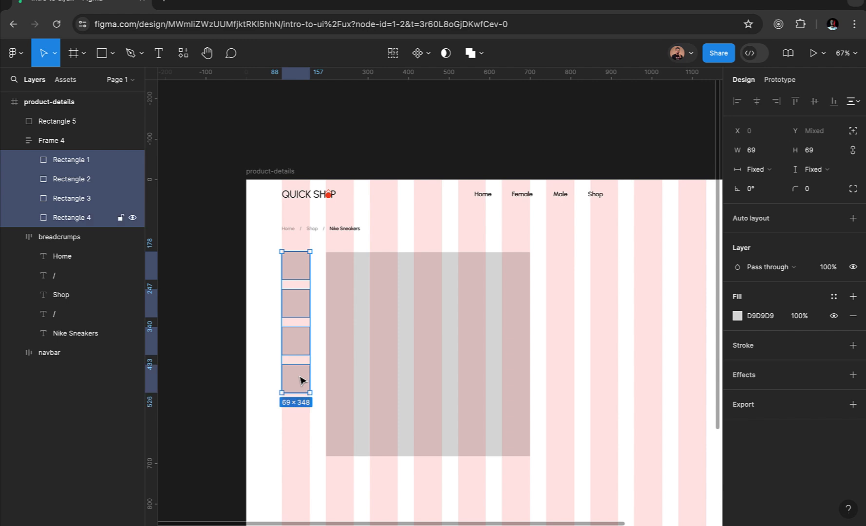
pyautogui.click(764, 155)
pyautogui.write('100')
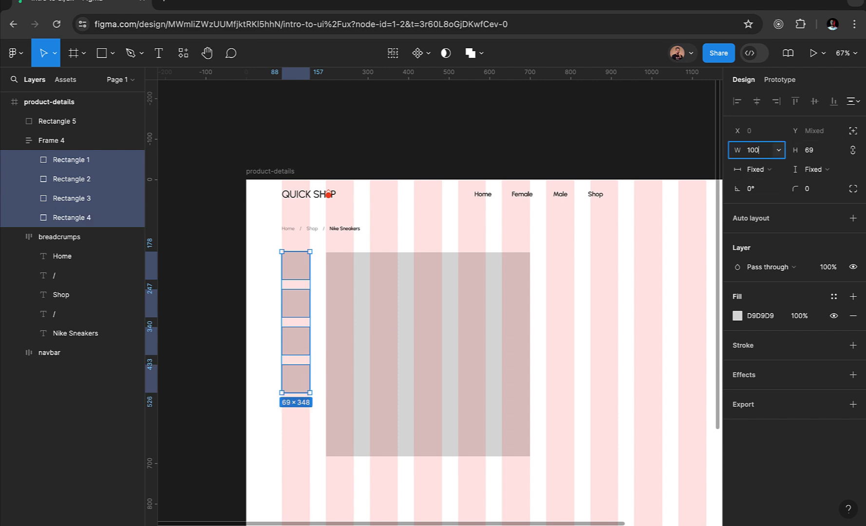
pyautogui.press('Return')
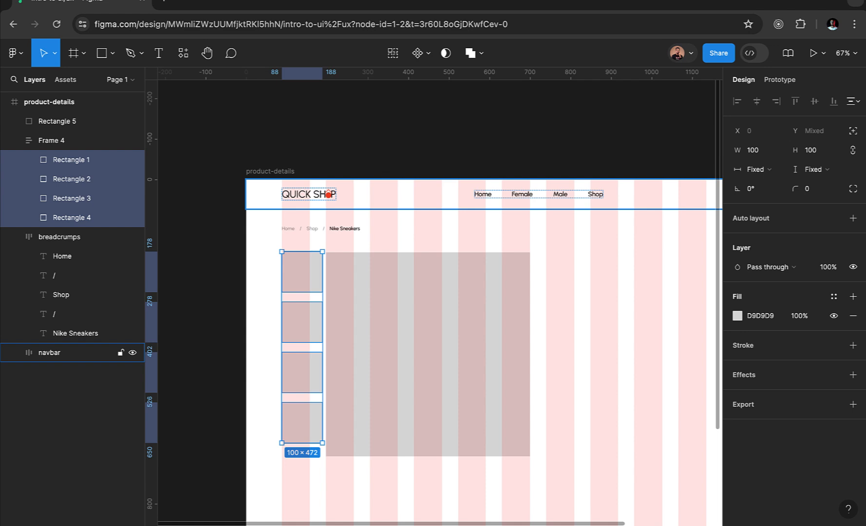
pyautogui.hotkey('alt', 'Tab')
# Step: Move the large square to X 212, Y 178, 24 px from the thumbnails, and narrow it to 488, ending at the sixth grid column's edge
pyautogui.click(444, 342)
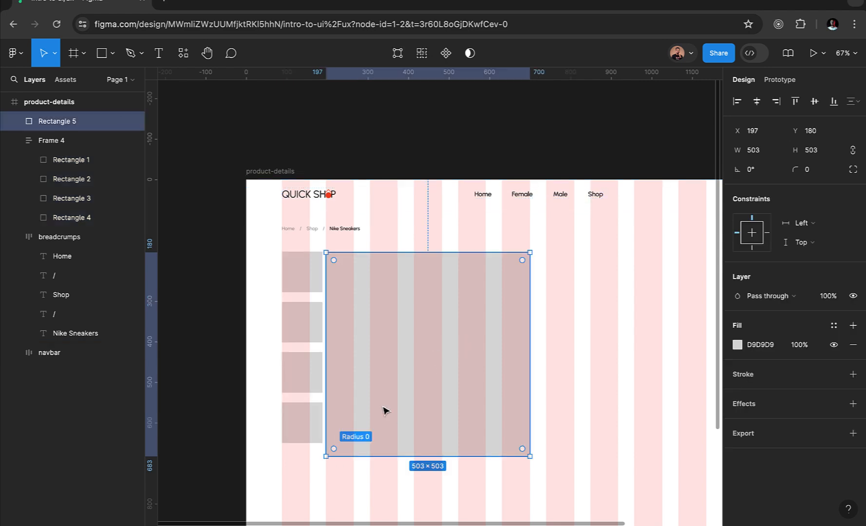
pyautogui.scroll(1, 408, 385)
pyautogui.scroll(5, 409, 385)
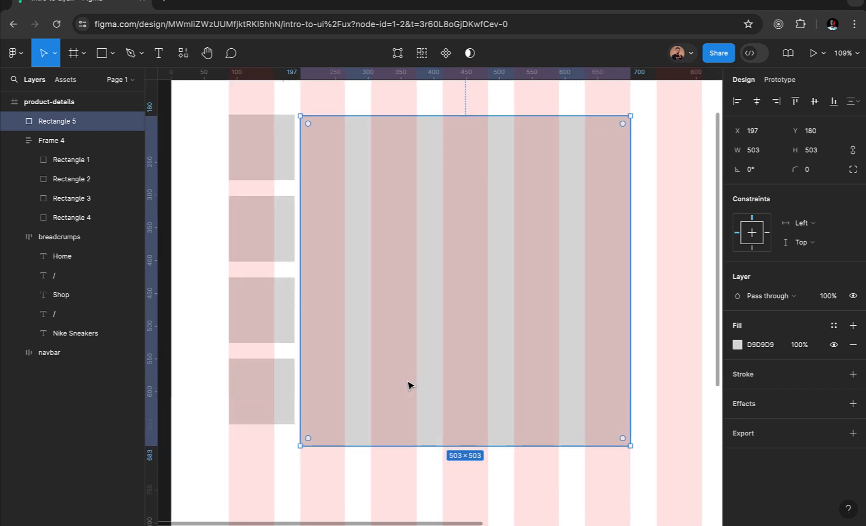
pyautogui.click(411, 478)
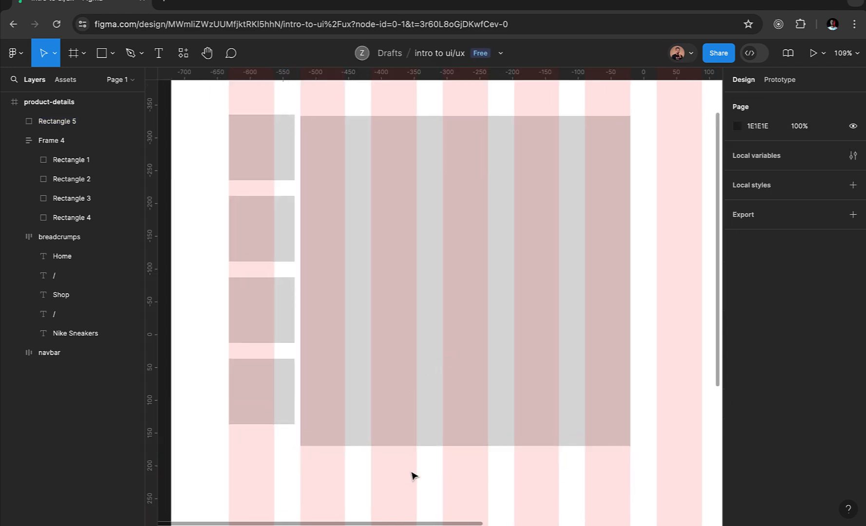
pyautogui.click(447, 359)
pyautogui.moveTo(447, 359); pyautogui.dragTo(440, 358)
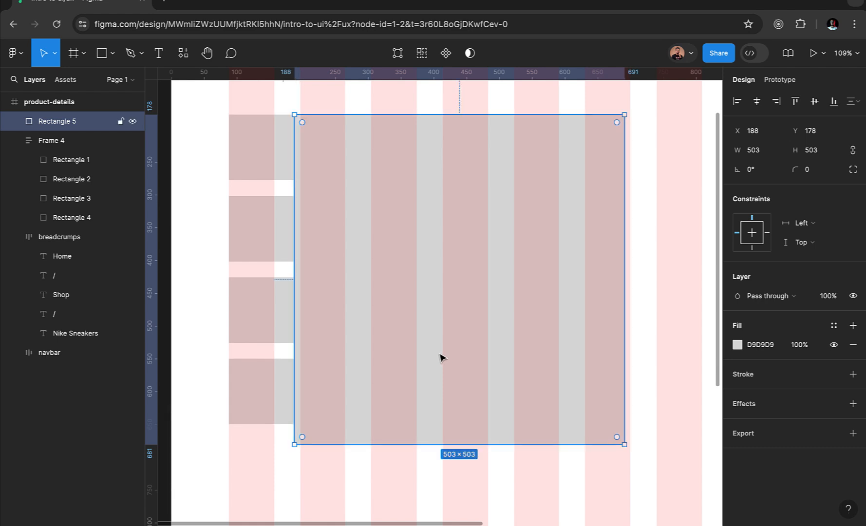
pyautogui.hotkey('shift', 'Right')
pyautogui.hotkey('shift', 'Right')
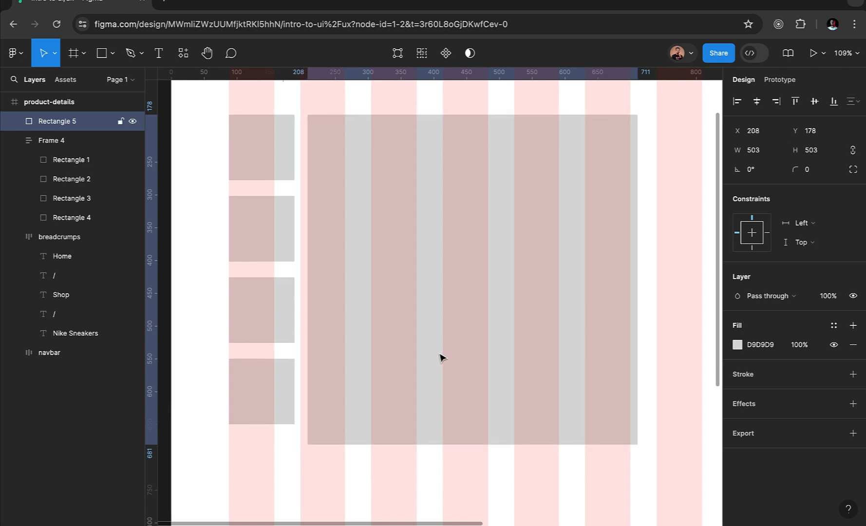
pyautogui.press('Right')
pyautogui.press('Right')
pyautogui.press('Right')
pyautogui.press('Right')
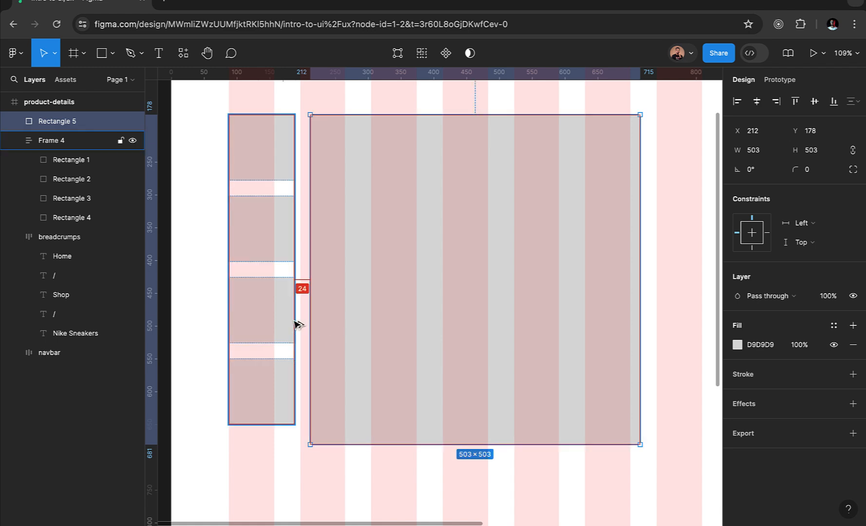
pyautogui.scroll(-2, 627, 319)
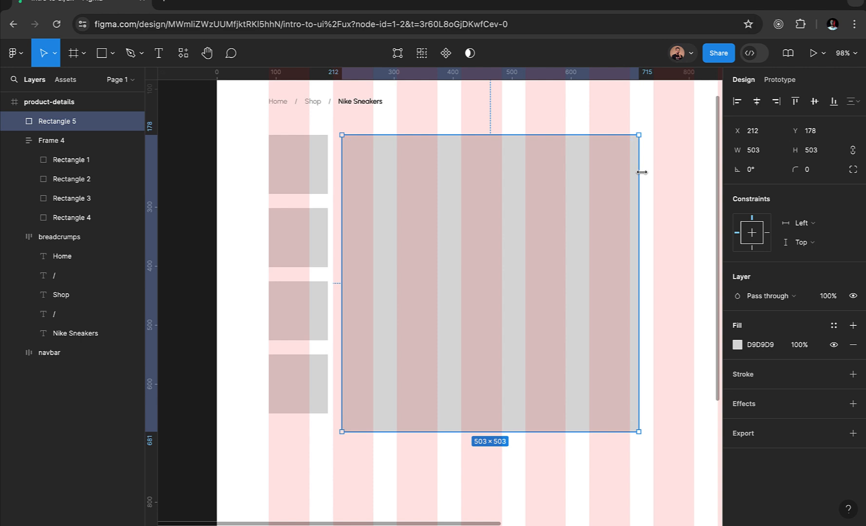
pyautogui.moveTo(636, 172); pyautogui.dragTo(629, 172)
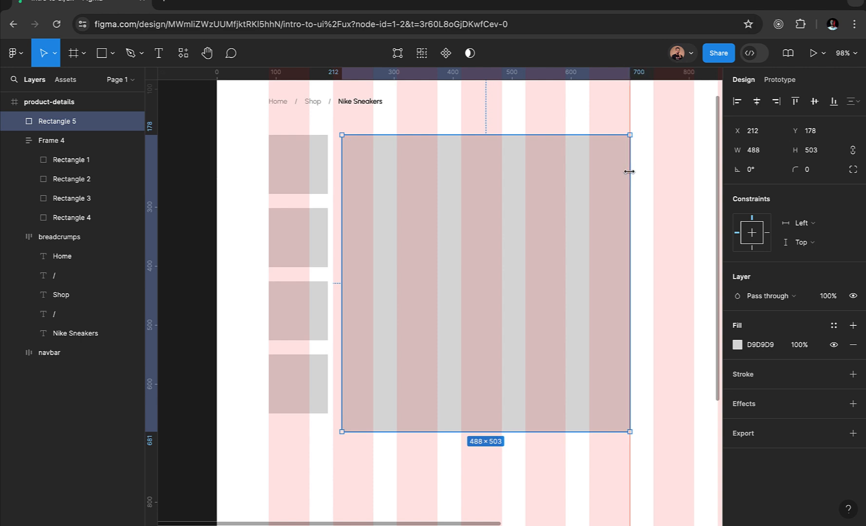
# Step: Combine the thumbnail column and the large image rectangle in a horizontal auto layout with a gap of 24
pyautogui.scroll(-5, 624, 193)
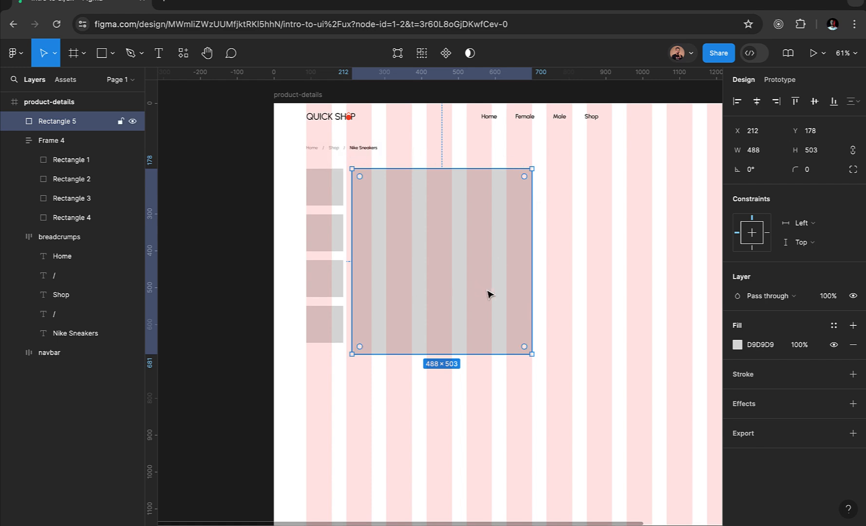
pyautogui.keyDown('shift'); pyautogui.click(311, 268); pyautogui.keyUp('shift')
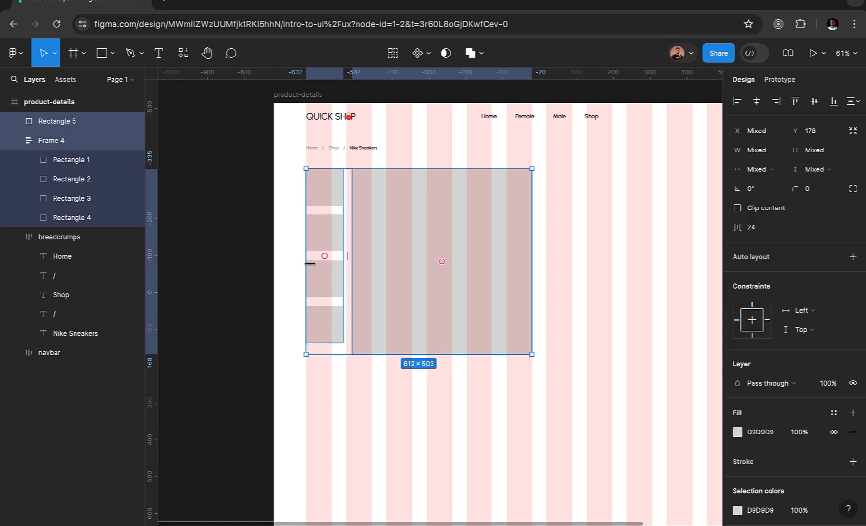
pyautogui.click(853, 256)
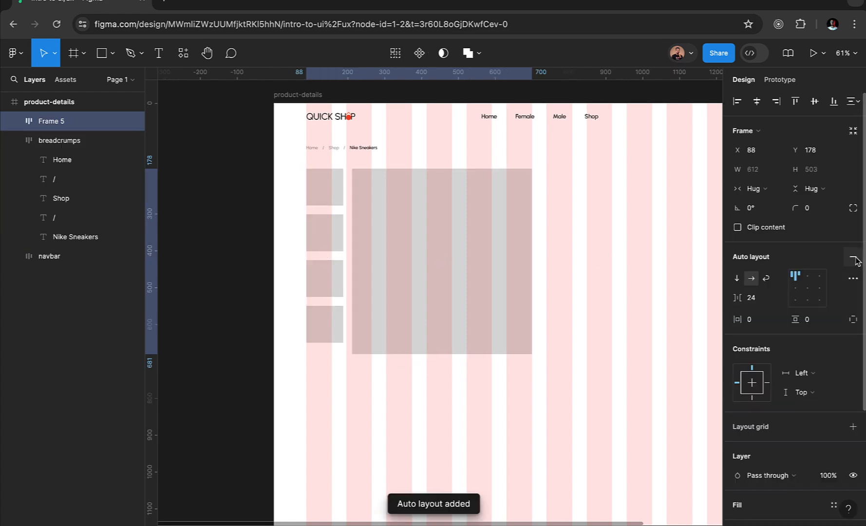
pyautogui.click(755, 298)
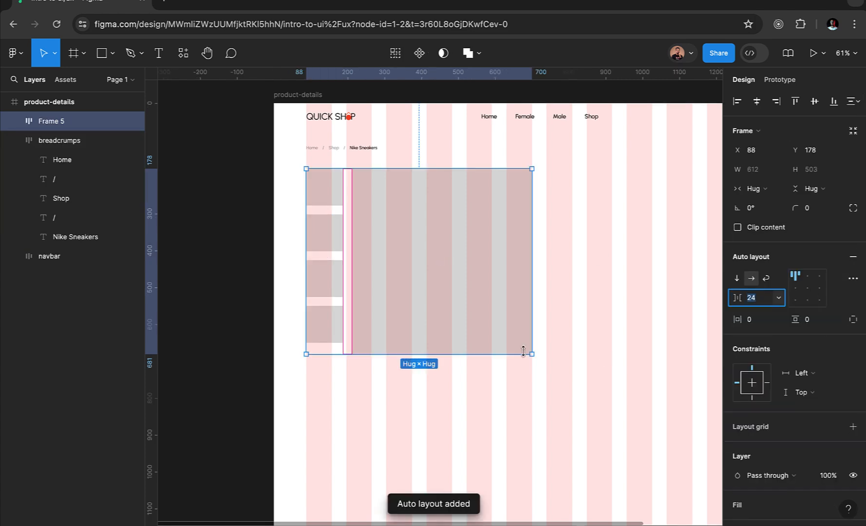
pyautogui.hscroll(3, 525, 353)
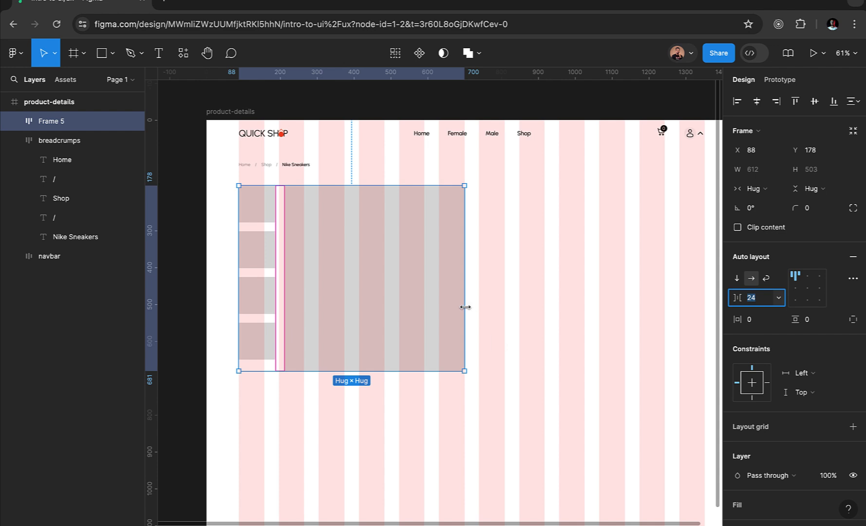
# Step: Add the product title text "Nike Air Max 270" in the empty area beside the large image, near its upper edge
pyautogui.keyDown('ctrl'); pyautogui.scroll(-2, 466, 307); pyautogui.keyUp('ctrl')
pyautogui.scroll(-1, 467, 308)
pyautogui.click(408, 400)
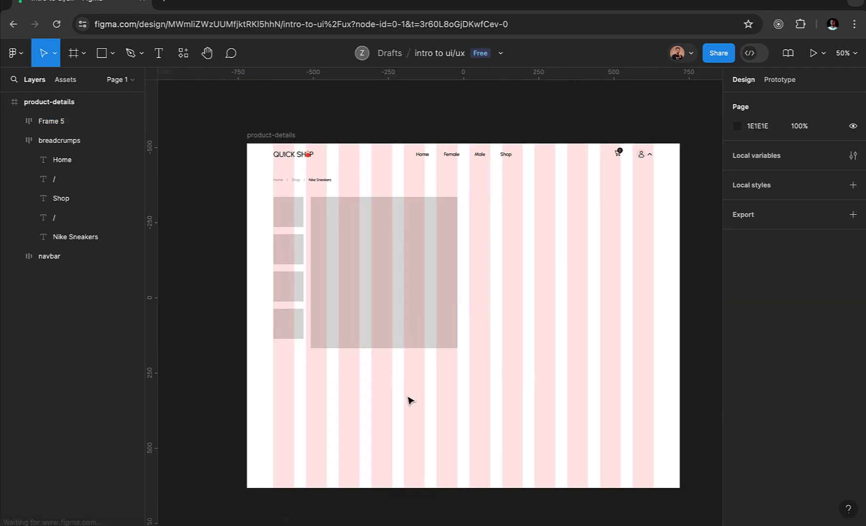
pyautogui.keyDown('ctrl'); pyautogui.scroll(3, 389, 300); pyautogui.keyUp('ctrl')
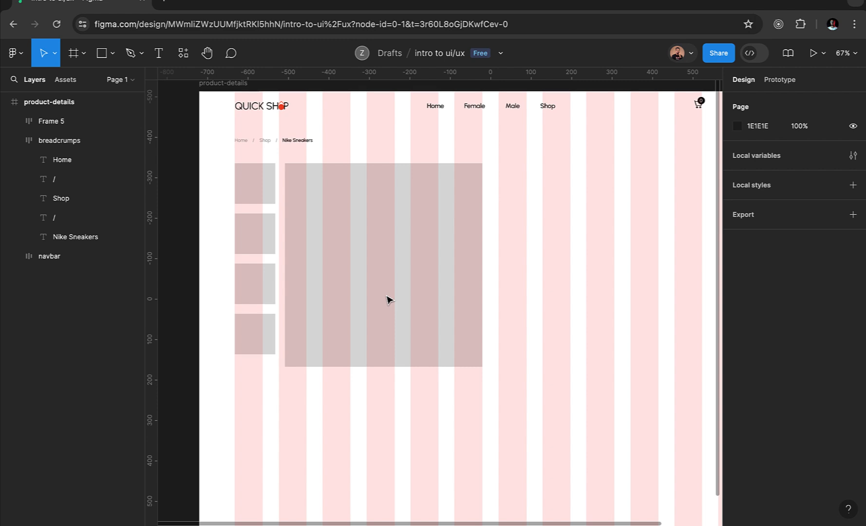
pyautogui.hscroll(2, 389, 299)
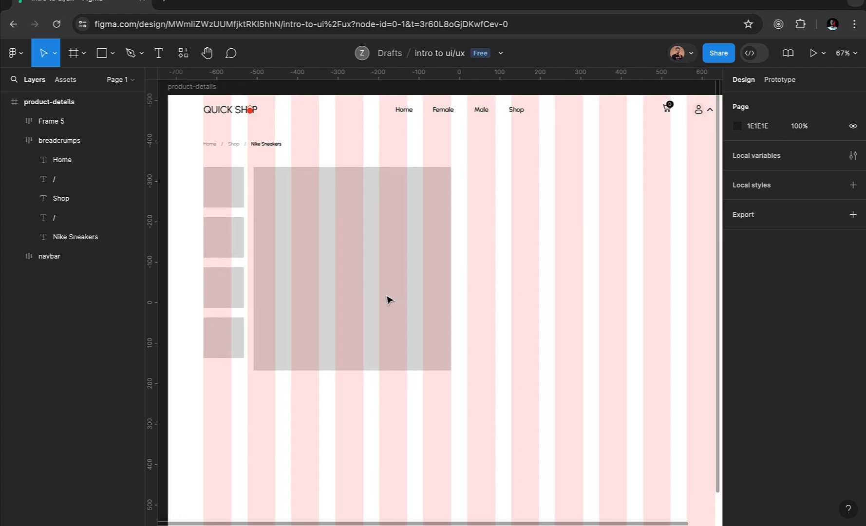
pyautogui.hscroll(3, 389, 300)
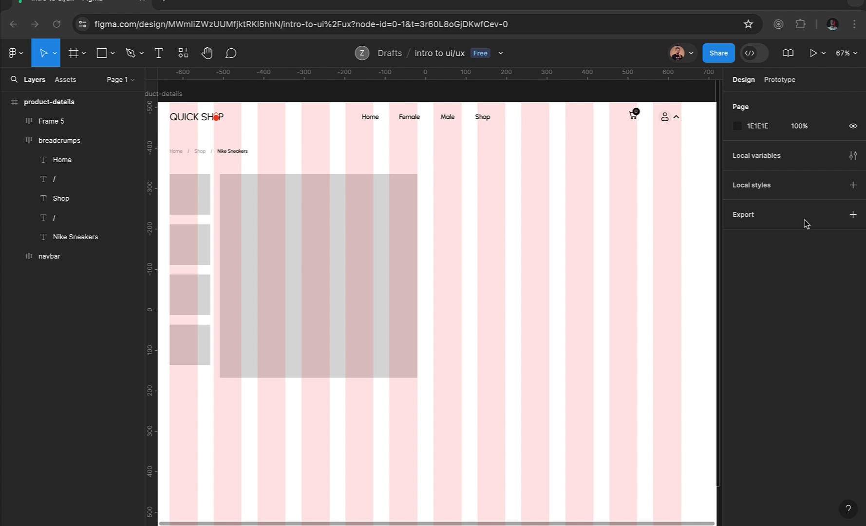
pyautogui.click(160, 58)
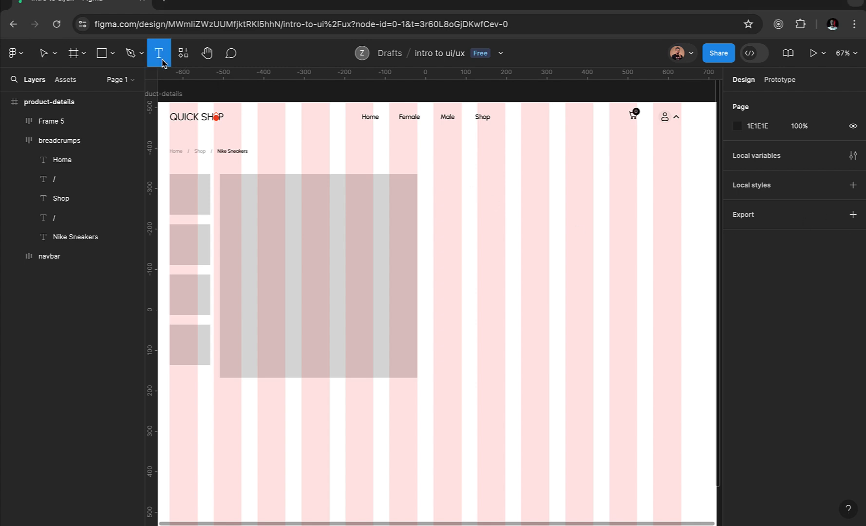
pyautogui.click(444, 184)
pyautogui.write('Nike Air')
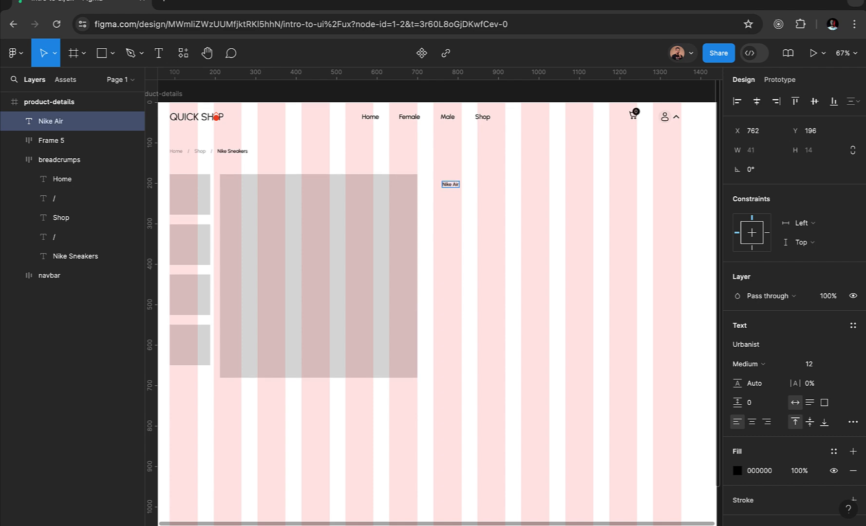
pyautogui.write(' Max 270')
pyautogui.press('Escape')
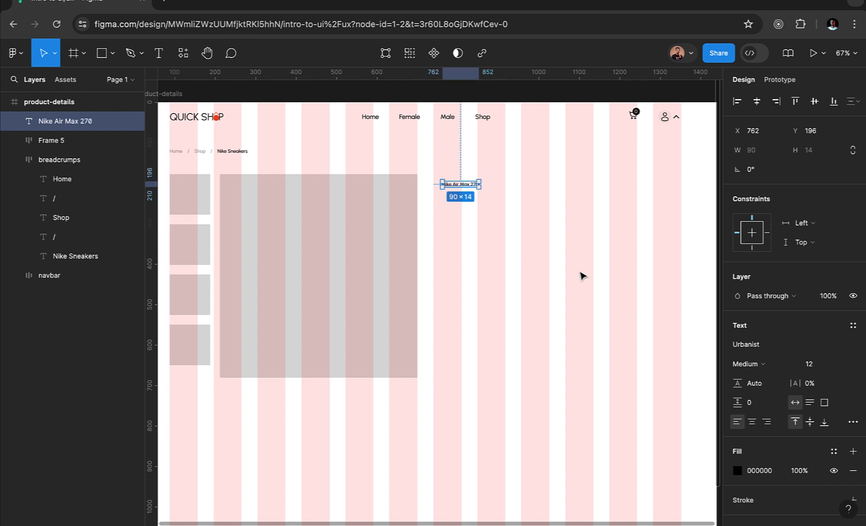
# Step: Set the product title's font size to 32 and move it to X 740, Y 178, aligned with the seventh grid column and the image's upper edge
pyautogui.click(814, 363)
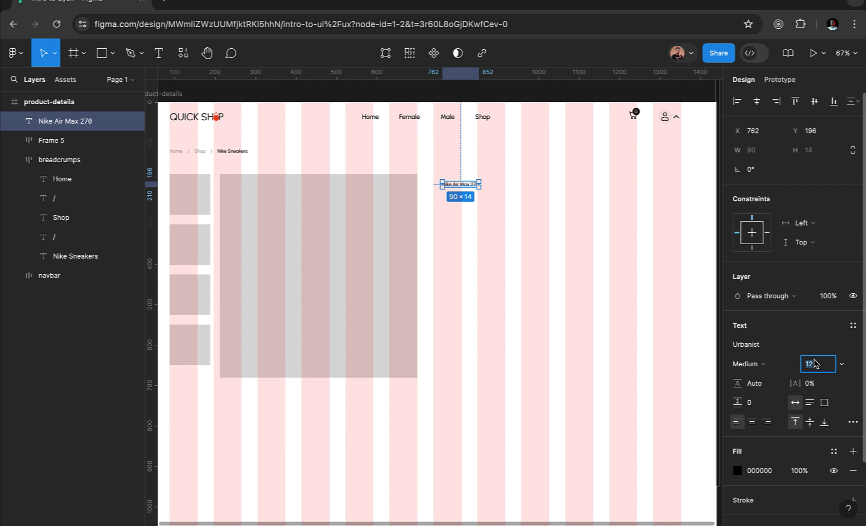
pyautogui.write('32')
pyautogui.press('Return')
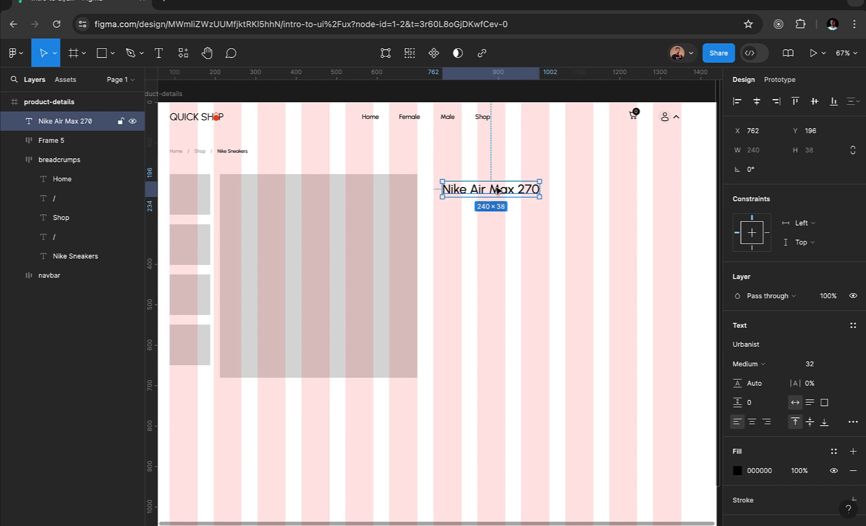
pyautogui.moveTo(498, 190); pyautogui.dragTo(487, 181)
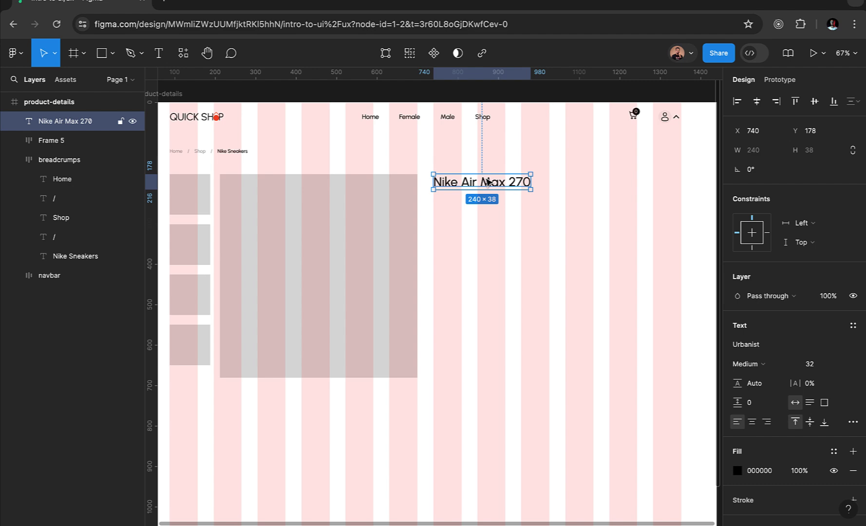
# Step: Draw a five-pointed star just below the product title, at X 747, Y 236, and size it to 16 by 16
pyautogui.click(113, 53)
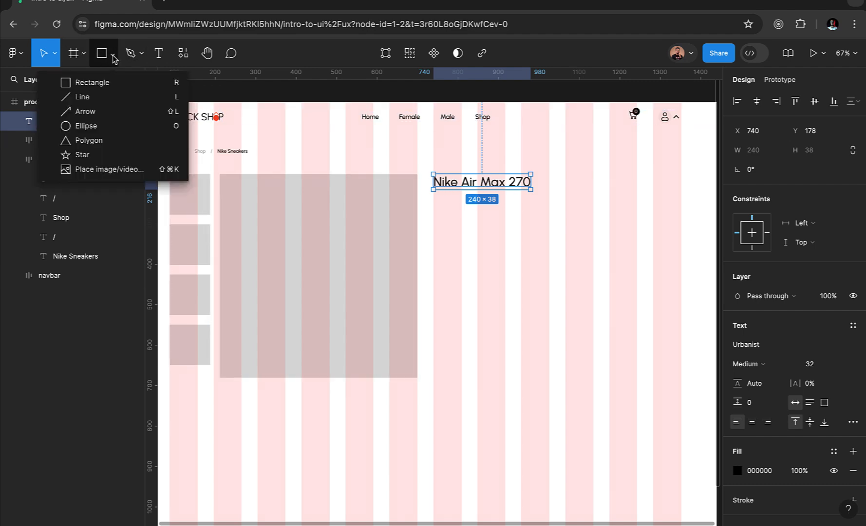
pyautogui.click(78, 154)
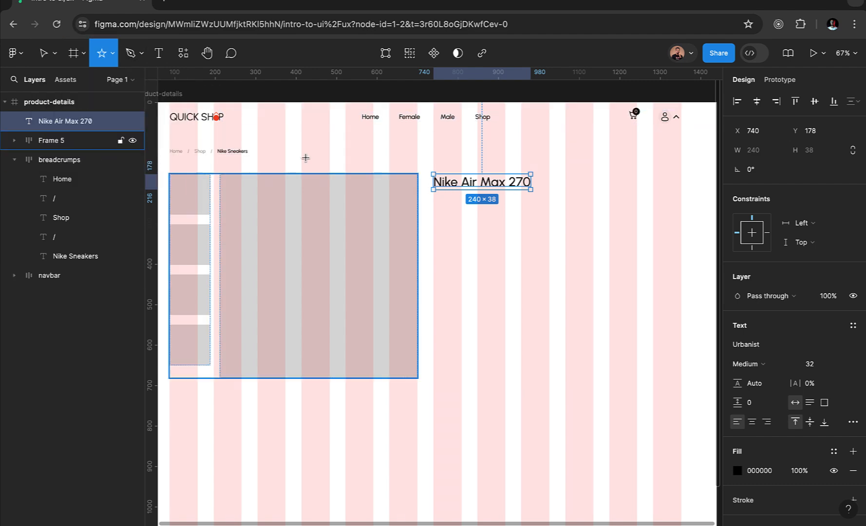
pyautogui.scroll(5, 503, 205)
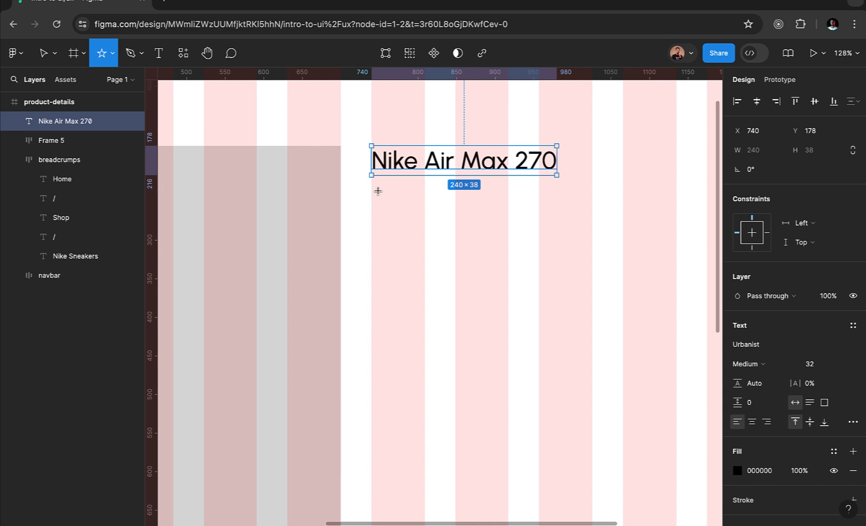
pyautogui.moveTo(378, 191)
pyautogui.mouseDown()
pyautogui.moveTo(409, 217)
pyautogui.moveTo(397, 211)
pyautogui.mouseUp()
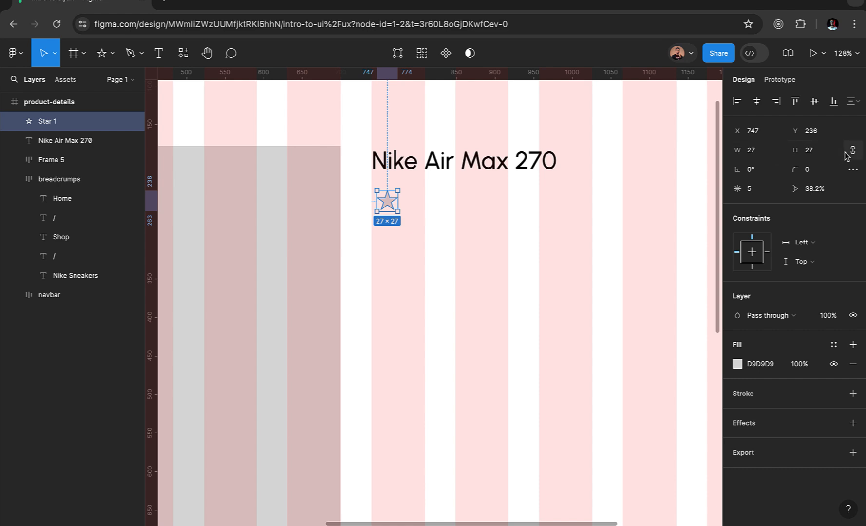
pyautogui.click(825, 155)
pyautogui.write('16')
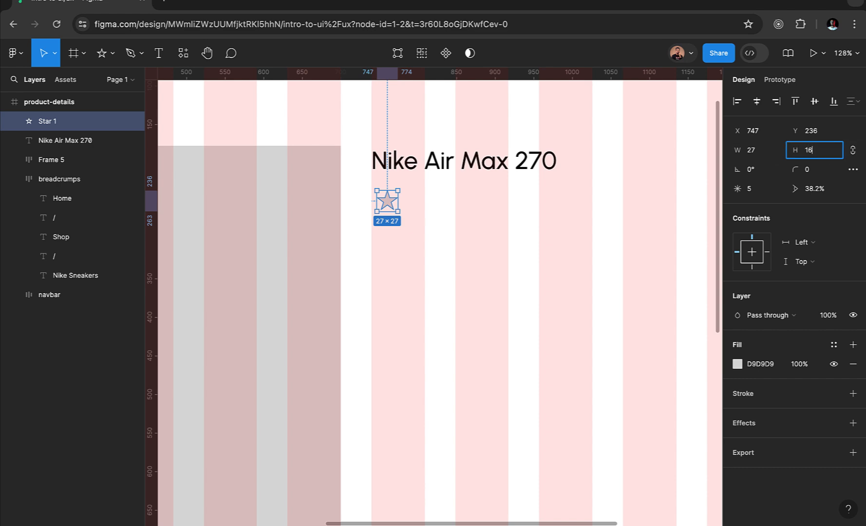
pyautogui.press('Return')
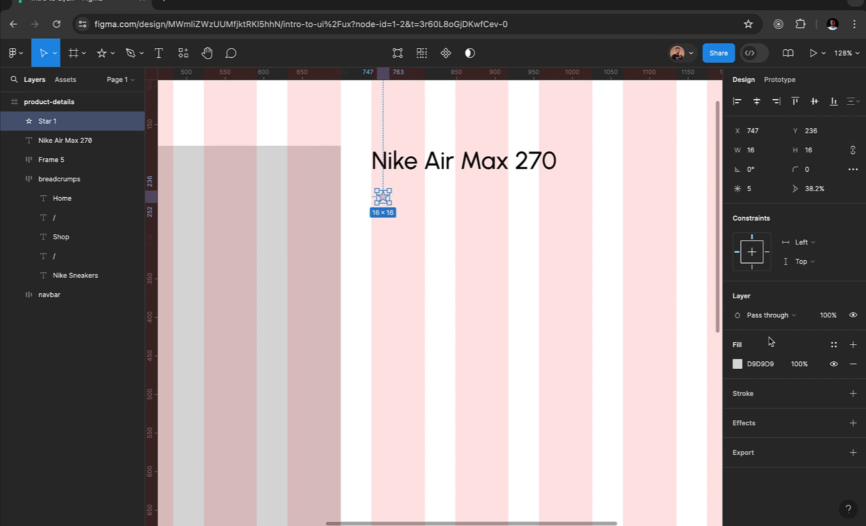
# Step: Change the star's fill to the golden yellow ECB800
pyautogui.click(739, 366)
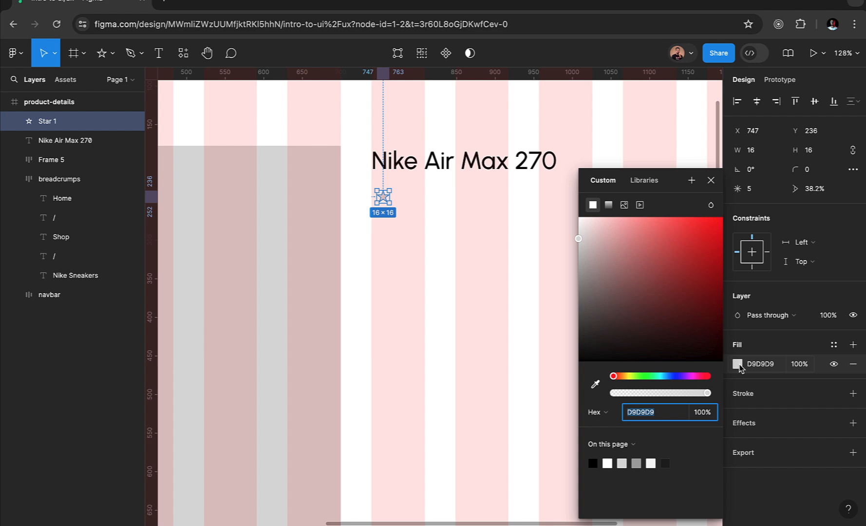
pyautogui.click(626, 376)
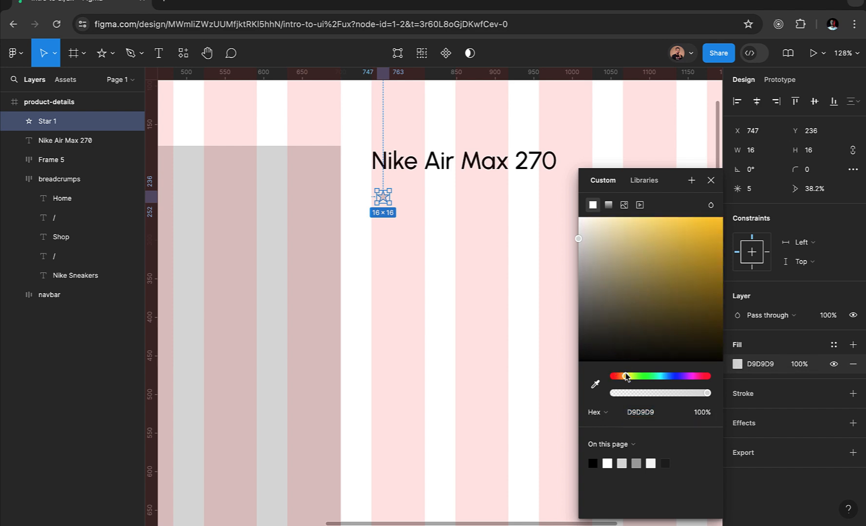
pyautogui.moveTo(689, 292); pyautogui.dragTo(724, 227)
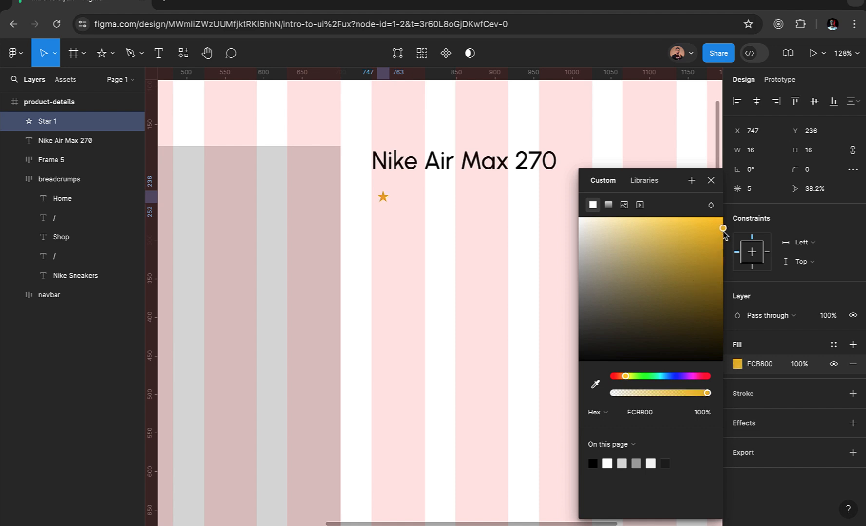
pyautogui.click(712, 180)
# Step: Set the star's corner radius to 2
pyautogui.click(812, 176)
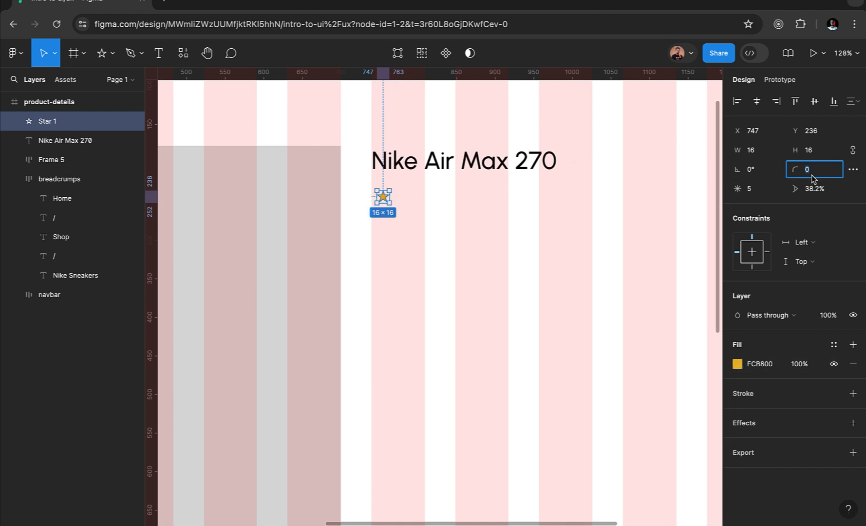
pyautogui.write('2')
pyautogui.press('Return')
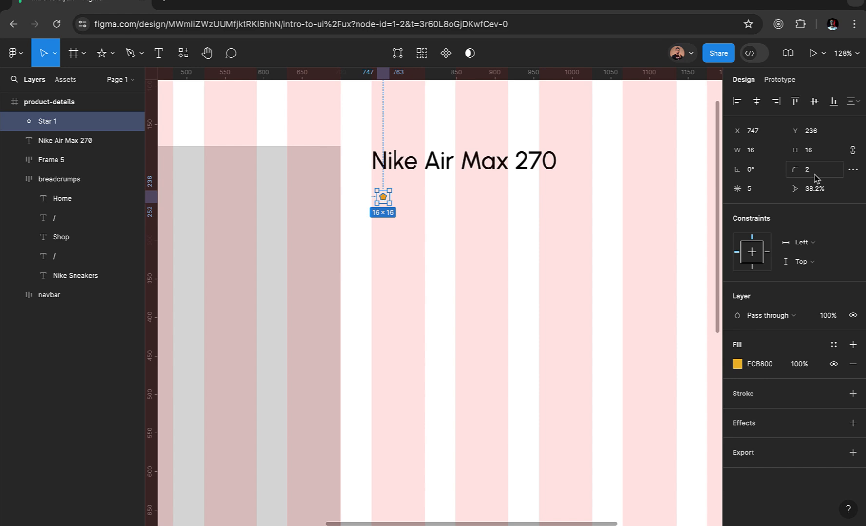
# Step: Set the star's corner radius to 1 and its size to 20 × 20
pyautogui.click(816, 178)
pyautogui.press('Return')
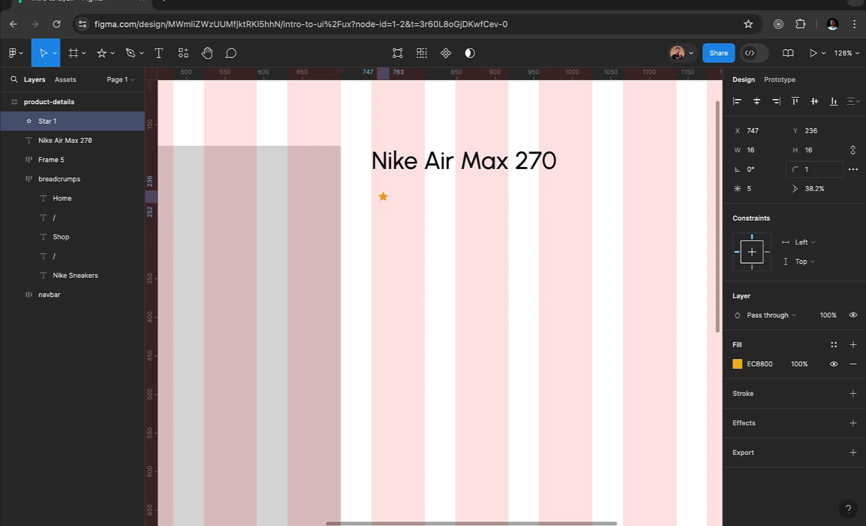
pyautogui.click(814, 151)
pyautogui.write('20')
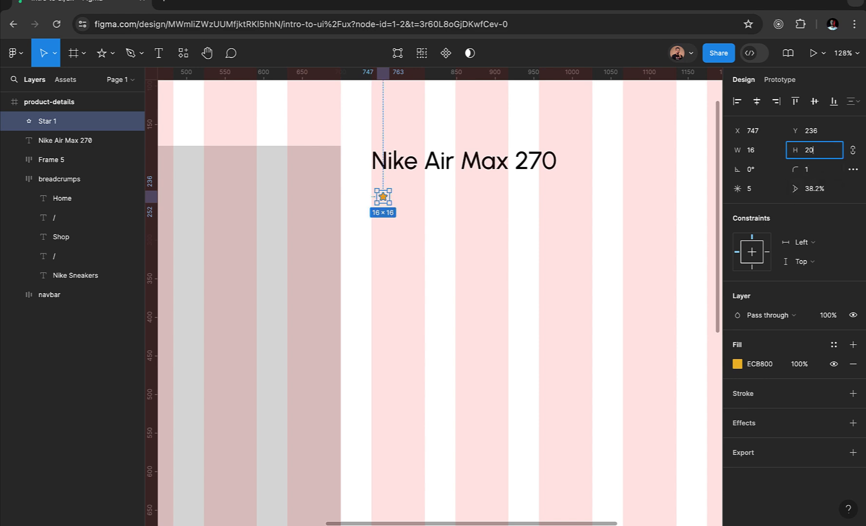
pyautogui.press('Return')
# Step: Move the star to X 740, Y 225, aligned with the start of the "Nike Air Max 270" title
pyautogui.scroll(3, 395, 238)
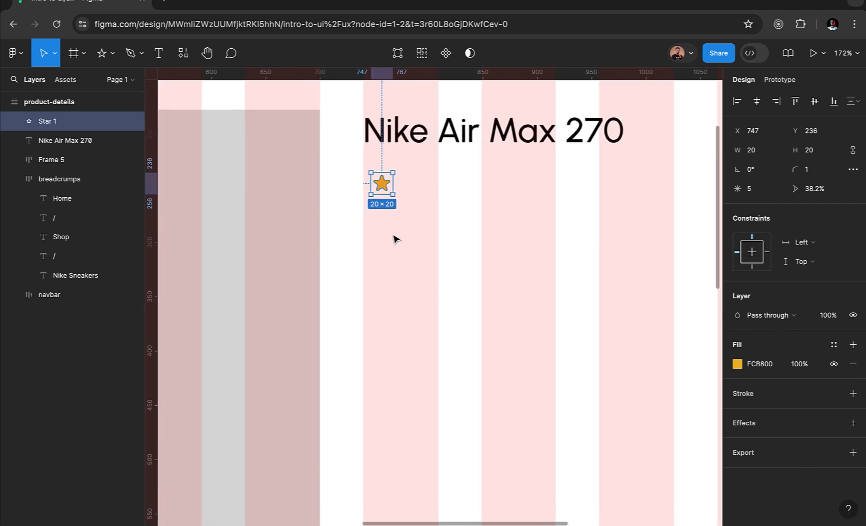
pyautogui.scroll(2, 392, 231)
pyautogui.moveTo(378, 168); pyautogui.dragTo(369, 151)
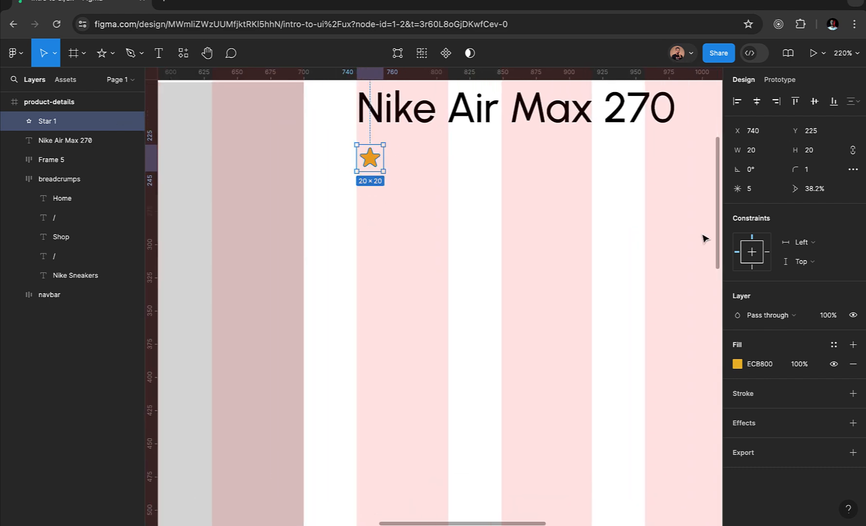
# Step: Try a corner radius of 0 on the star and set it back to 1
pyautogui.click(817, 170)
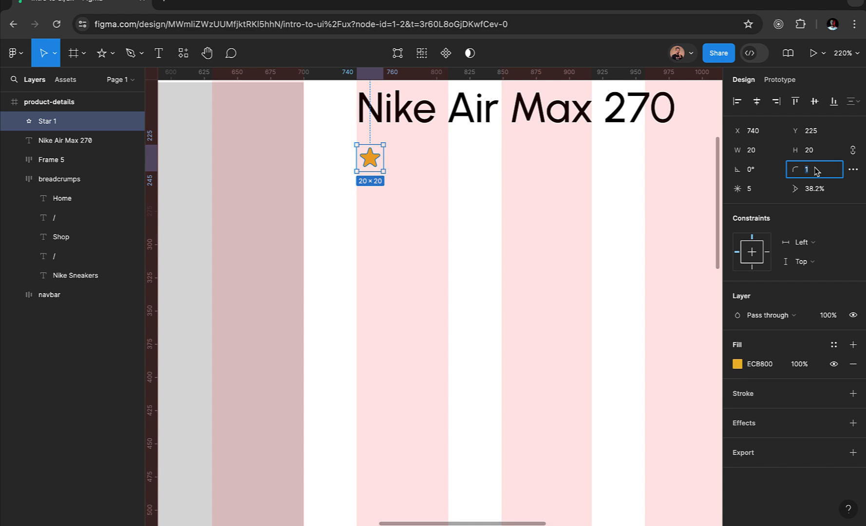
pyautogui.write('0')
pyautogui.press('Return')
pyautogui.click(817, 170)
pyautogui.write('1')
pyautogui.press('Return')
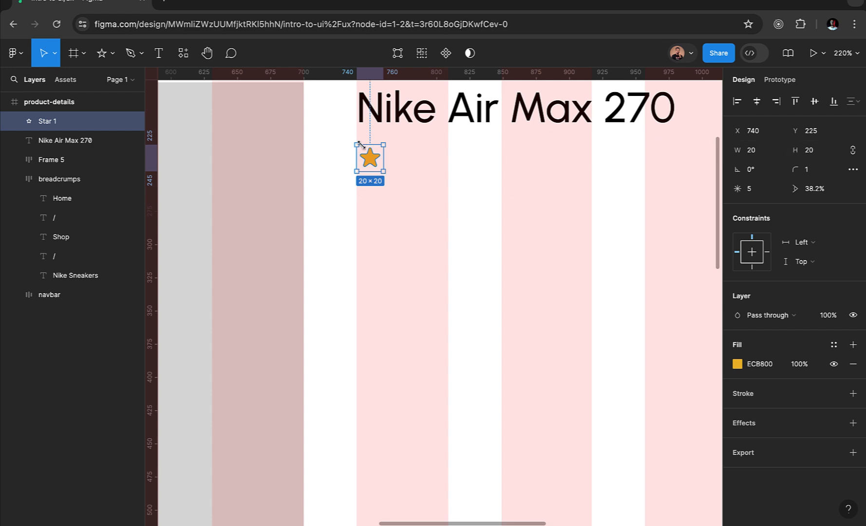
# Step: Duplicate the star beside the original and wrap both in a horizontal auto layout with a gap of 2
pyautogui.moveTo(376, 164); pyautogui.dragTo(436, 164)
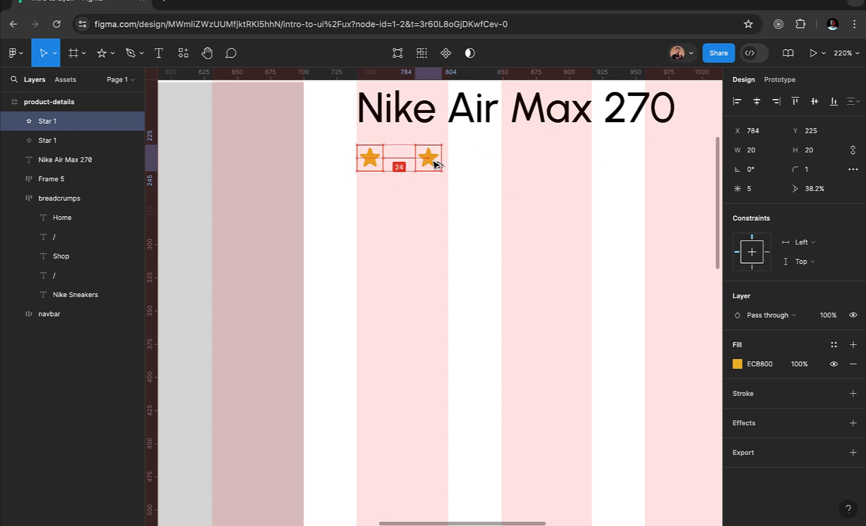
pyautogui.keyDown('shift'); pyautogui.click(369, 160); pyautogui.keyUp('shift')
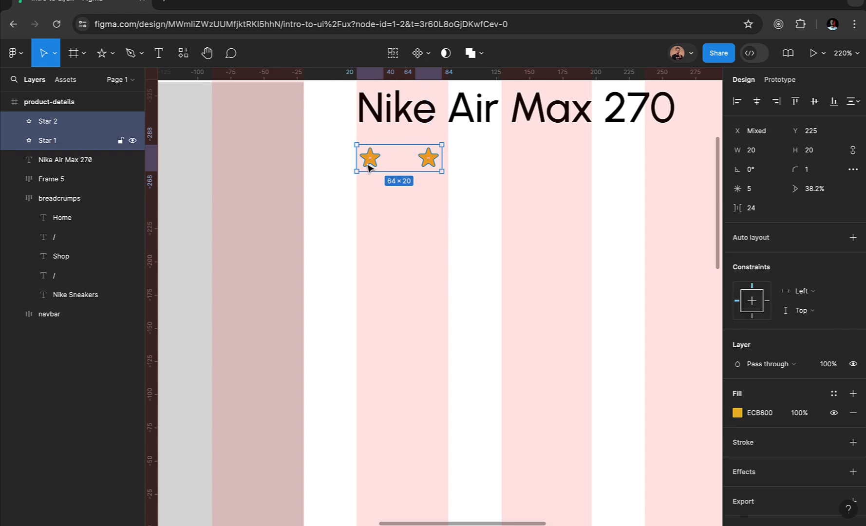
pyautogui.click(854, 237)
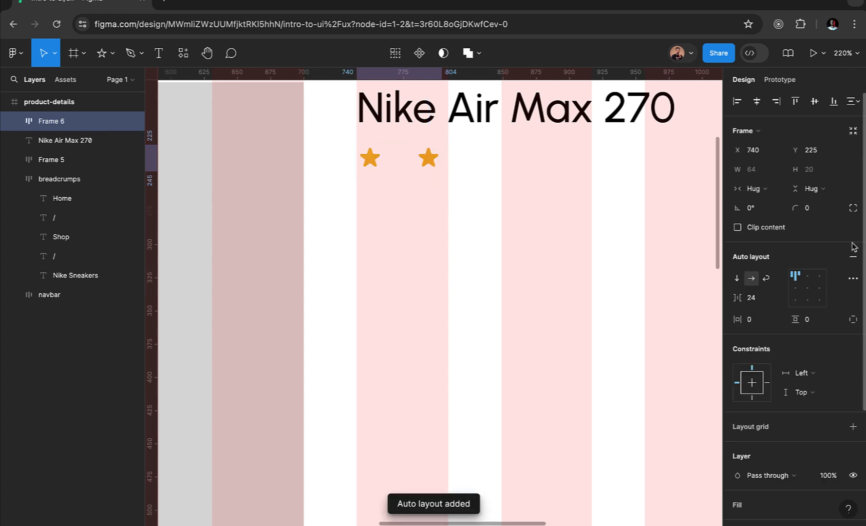
pyautogui.click(755, 305)
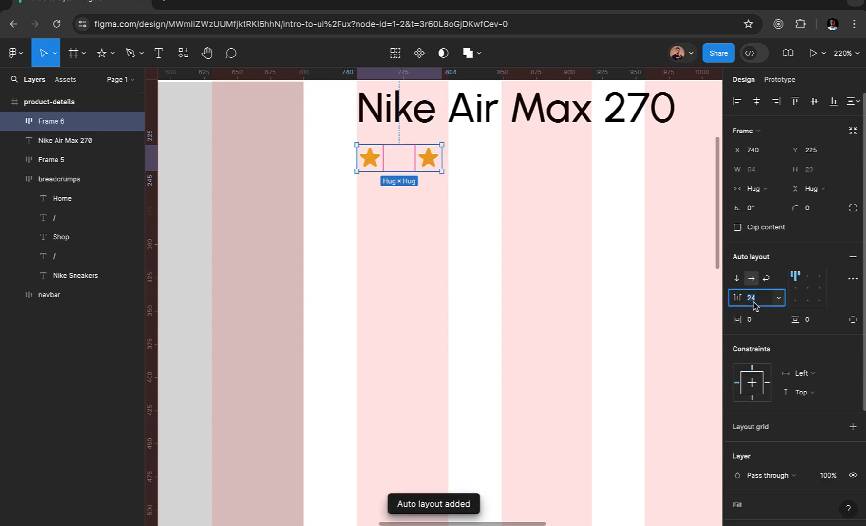
pyautogui.write('2')
pyautogui.press('Return')
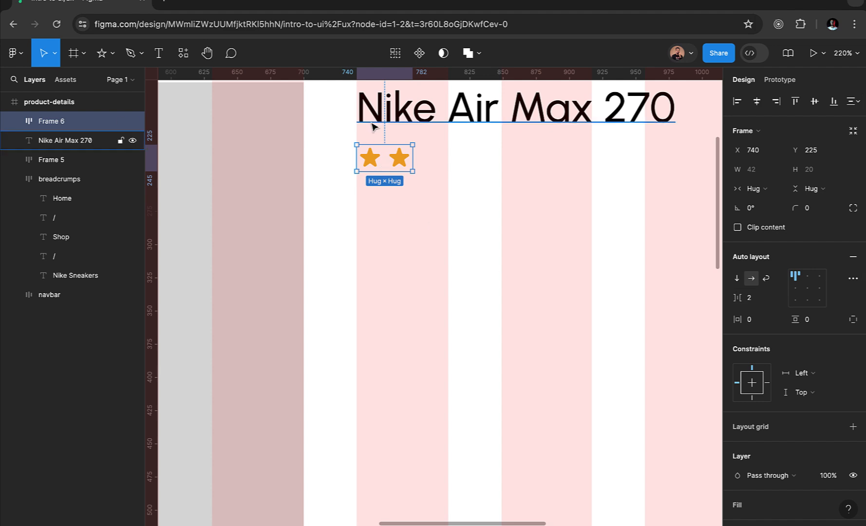
# Step: Duplicate the second star three times inside the auto layout to make a five-star rating row
pyautogui.click(400, 167)
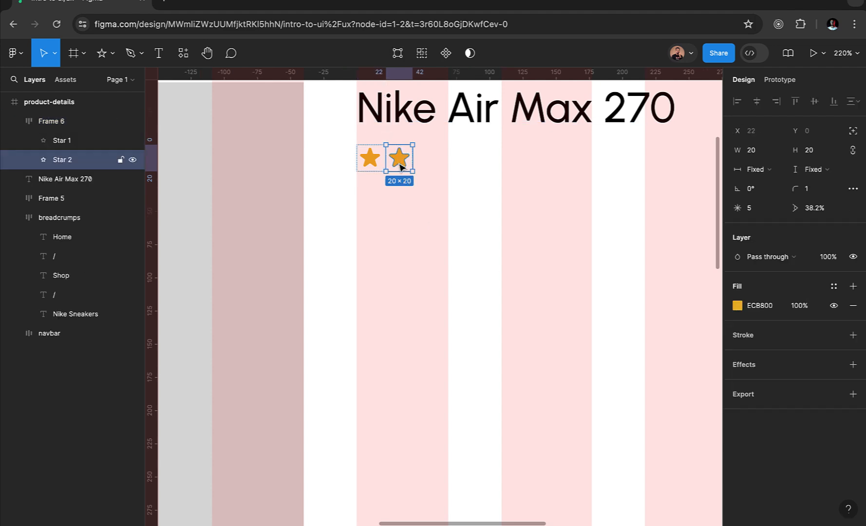
pyautogui.hotkey('ctrl', 'd')
pyautogui.hotkey('ctrl', 'd')
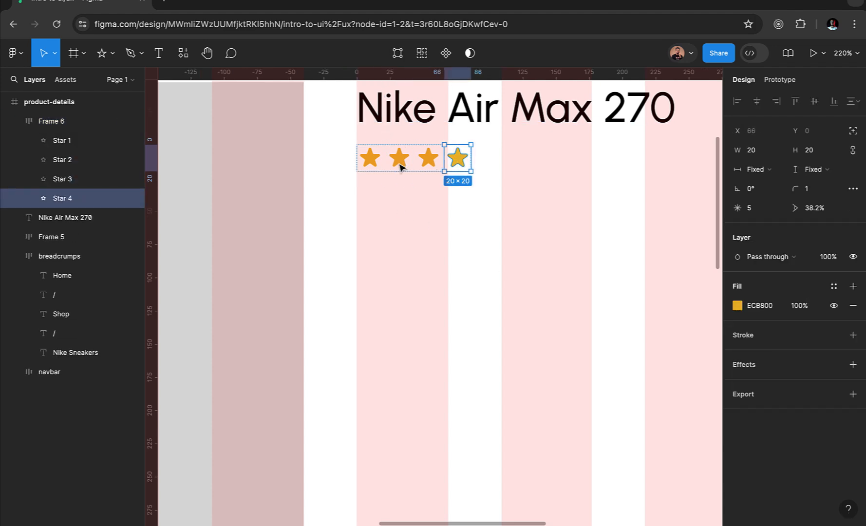
pyautogui.hotkey('ctrl', 'd')
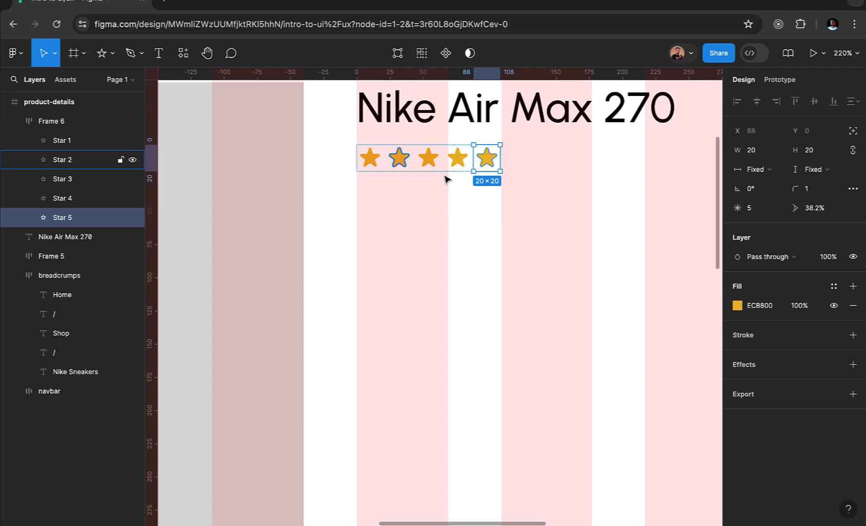
pyautogui.click(477, 194)
# Step: Add a text layer reading "In Stock" below the product title, beyond the end of the star row
pyautogui.scroll(-4, 478, 193)
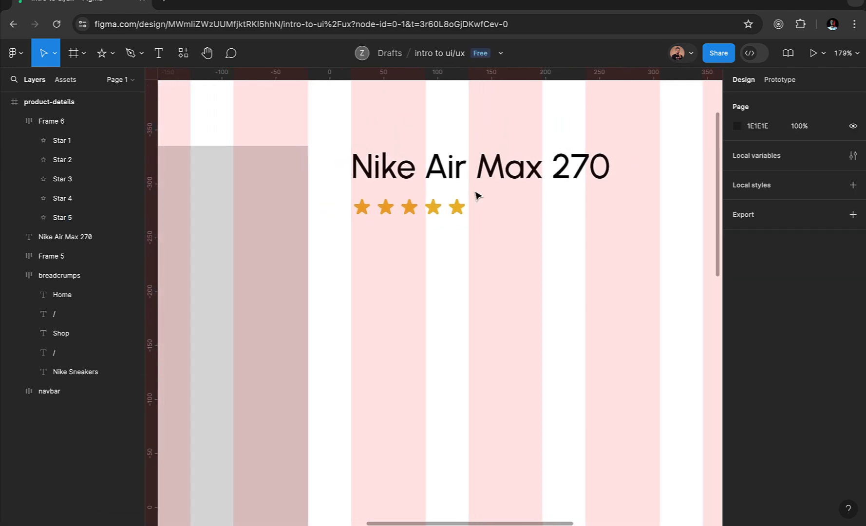
pyautogui.hscroll(5, 477, 195)
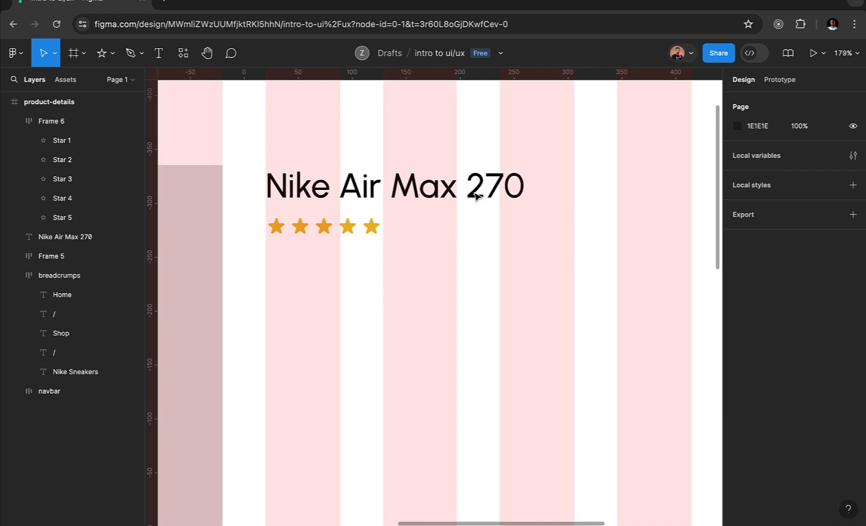
pyautogui.scroll(-1, 420, 208)
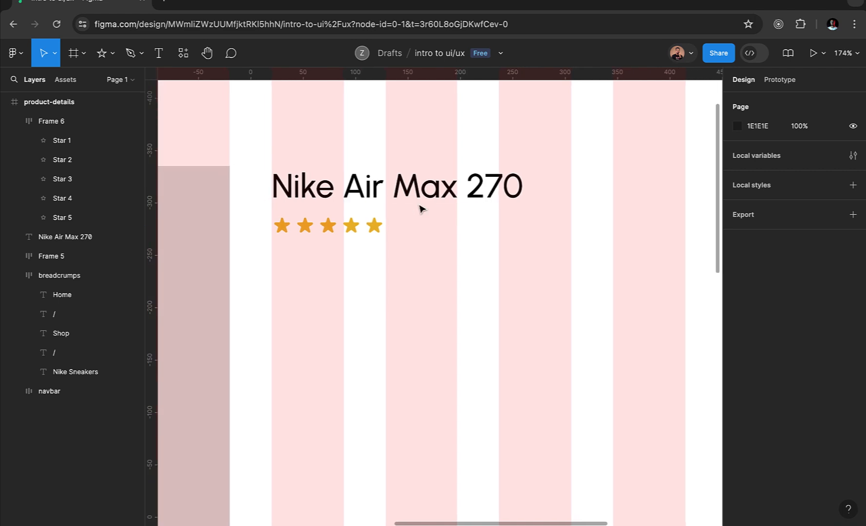
pyautogui.click(113, 55)
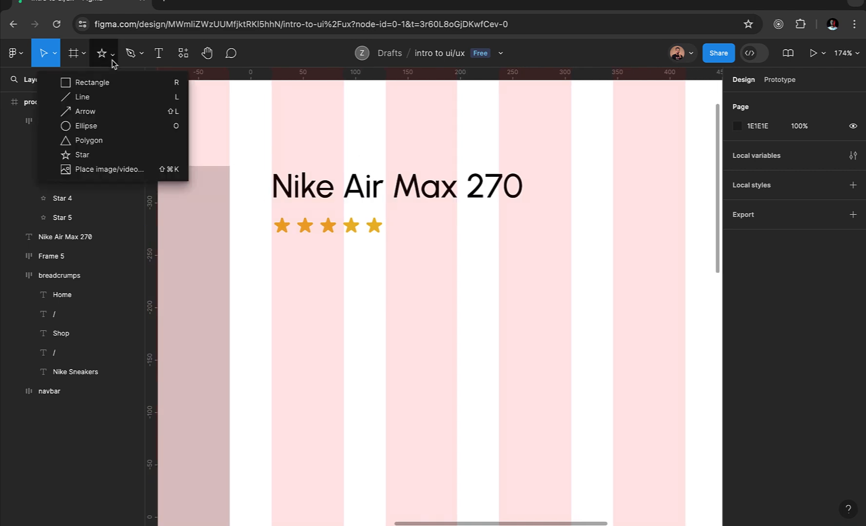
pyautogui.click(160, 54)
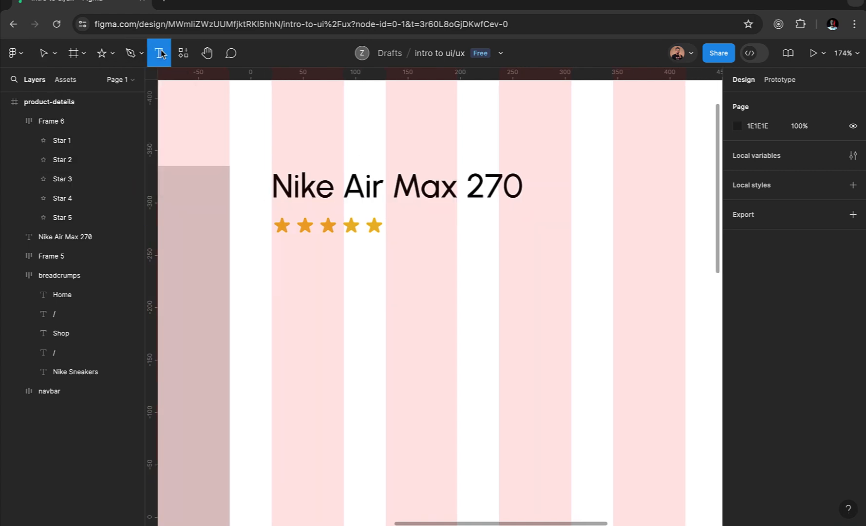
pyautogui.click(540, 261)
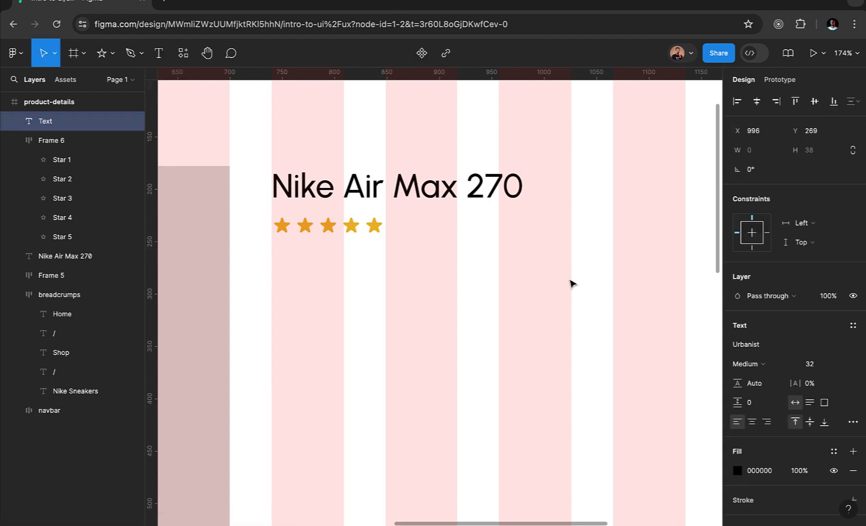
pyautogui.write('In St')
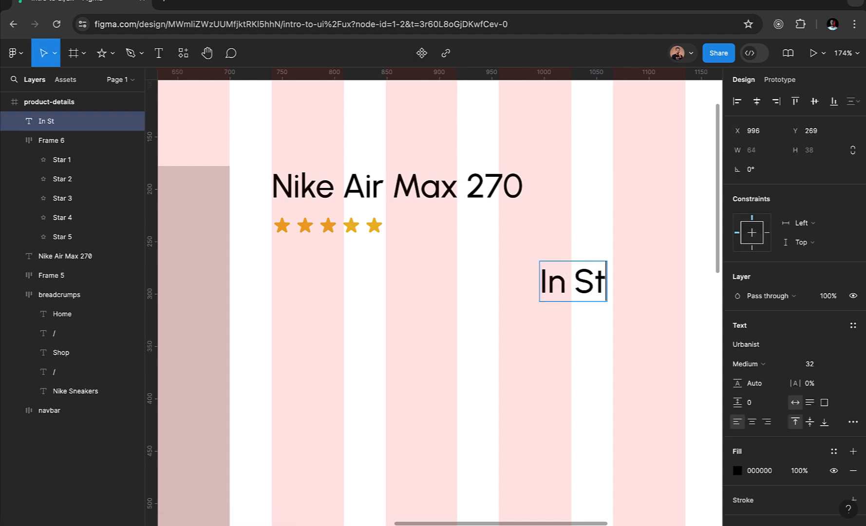
pyautogui.write('ock')
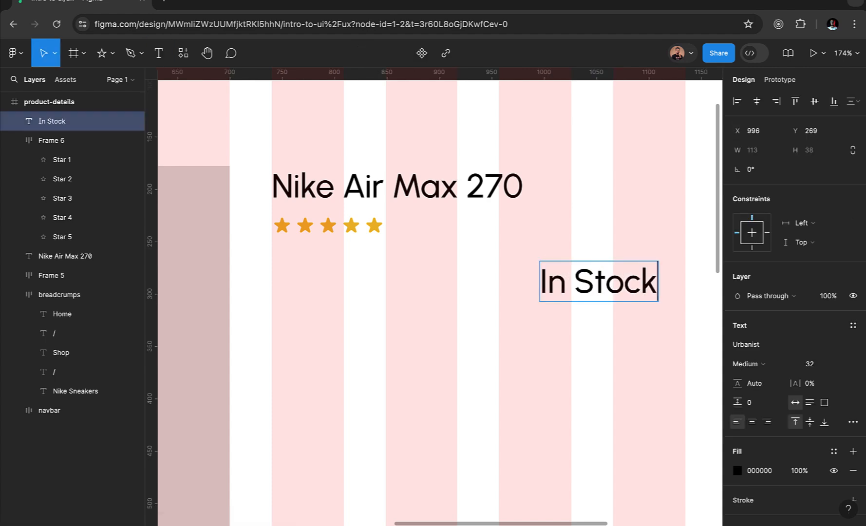
pyautogui.press('Escape')
# Step: Set the font size of the "In Stock" text to 12
pyautogui.click(809, 366)
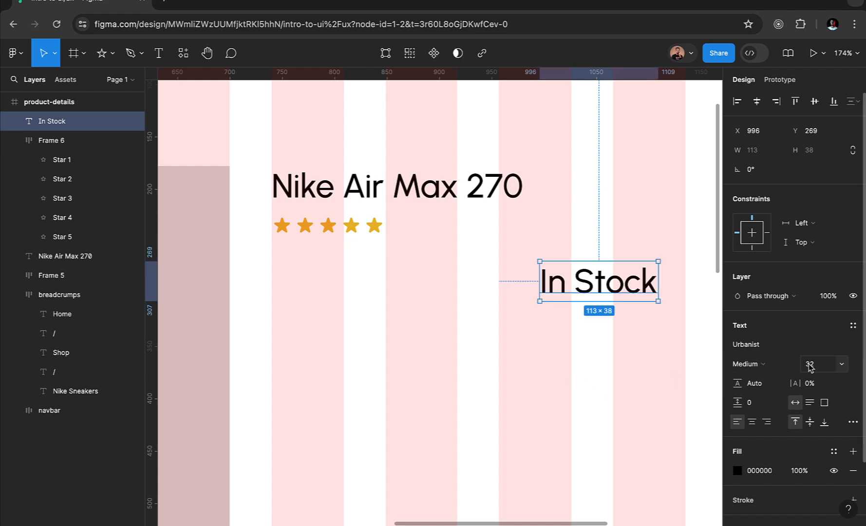
pyautogui.write('12')
pyautogui.press('Return')
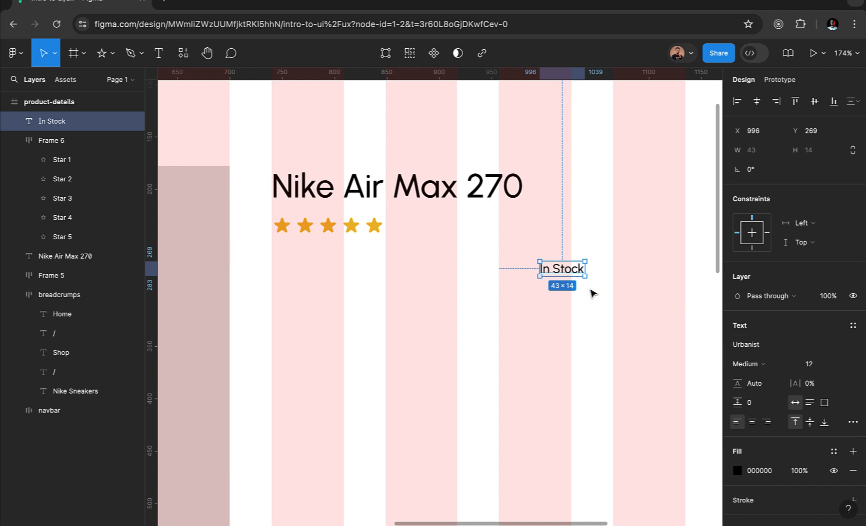
# Step: Wrap the "In Stock" text in an auto layout frame and give the frame a light grey EFEFEF fill
pyautogui.hotkey('shift', 'a')
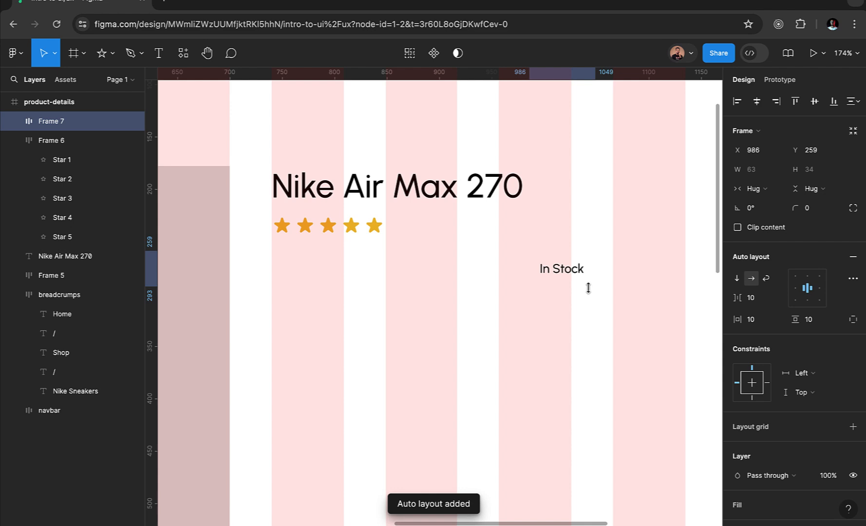
pyautogui.scroll(-3, 779, 365)
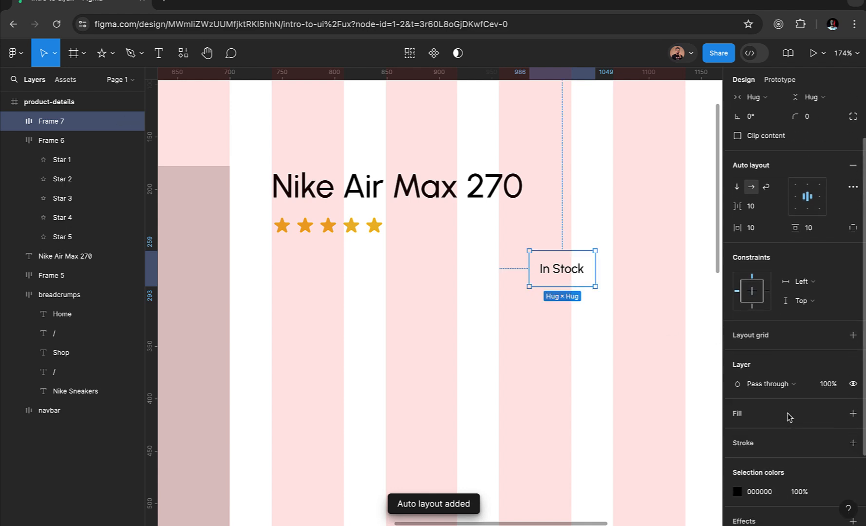
pyautogui.click(853, 373)
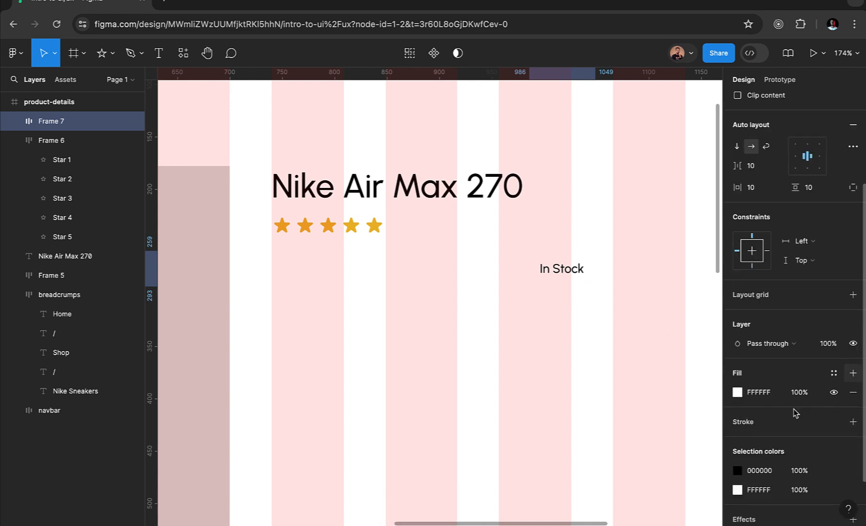
pyautogui.click(740, 393)
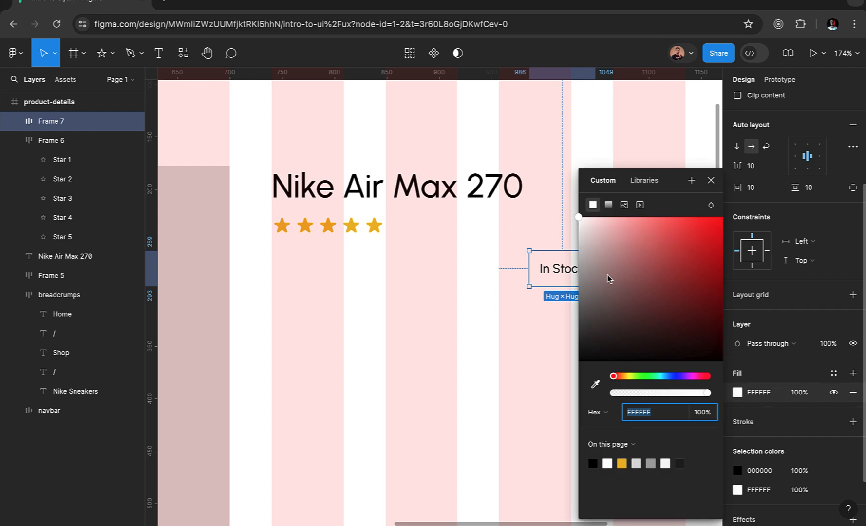
pyautogui.moveTo(602, 249); pyautogui.dragTo(563, 230)
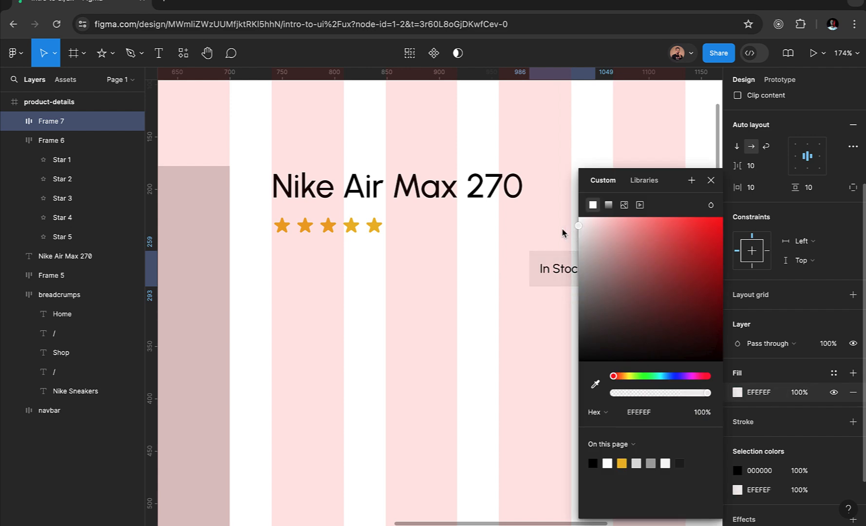
pyautogui.click(709, 181)
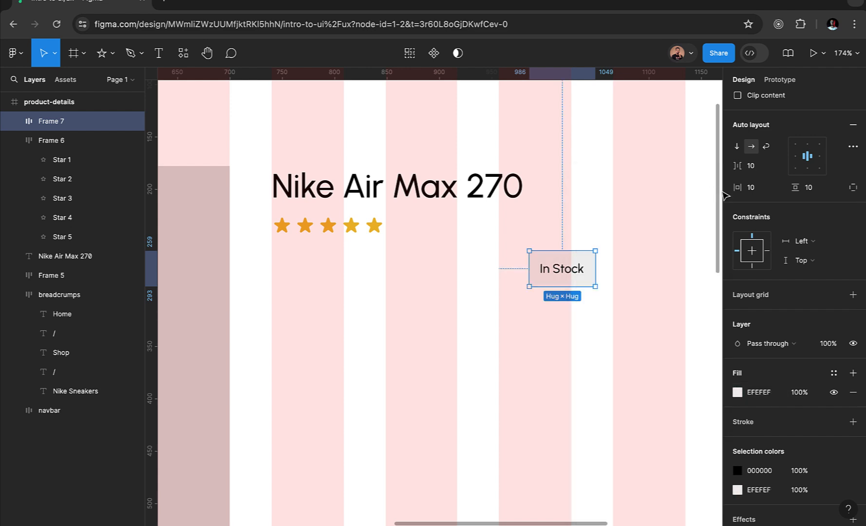
# Step: Set the "In Stock" frame's vertical padding to 4 and its corner radius to 2
pyautogui.click(818, 190)
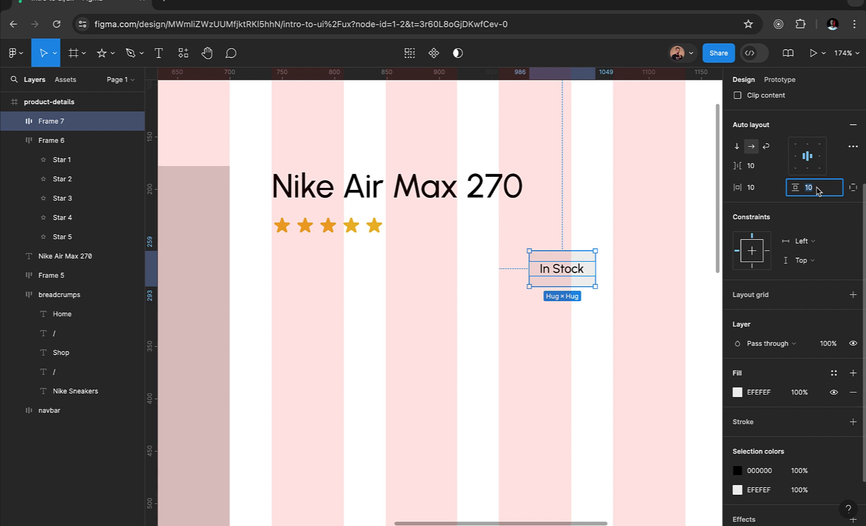
pyautogui.write('4')
pyautogui.press('Return')
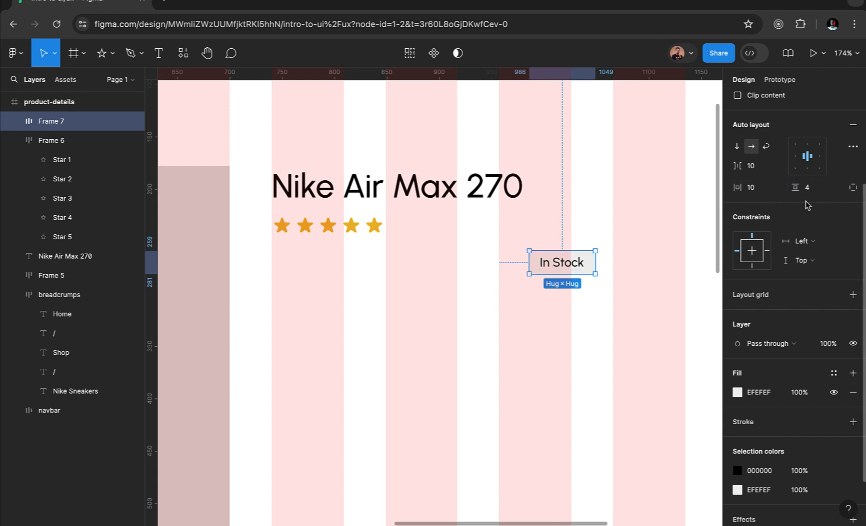
pyautogui.scroll(3, 828, 196)
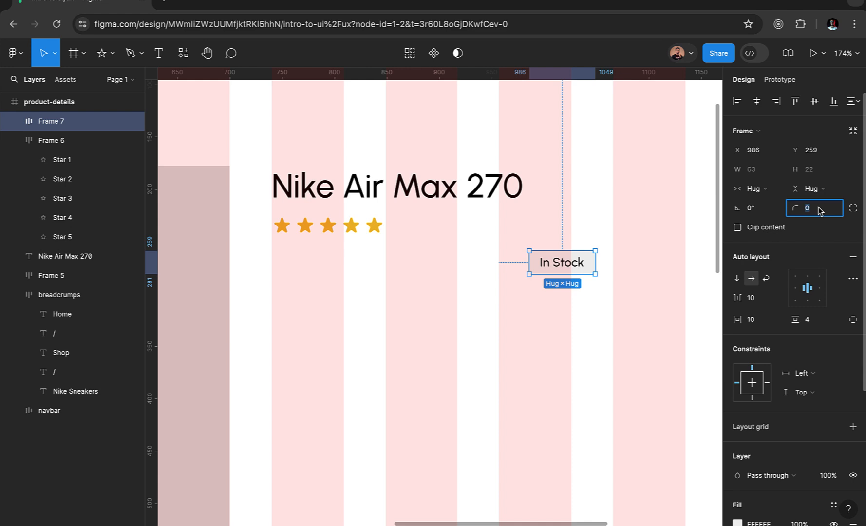
pyautogui.write('2')
pyautogui.press('Return')
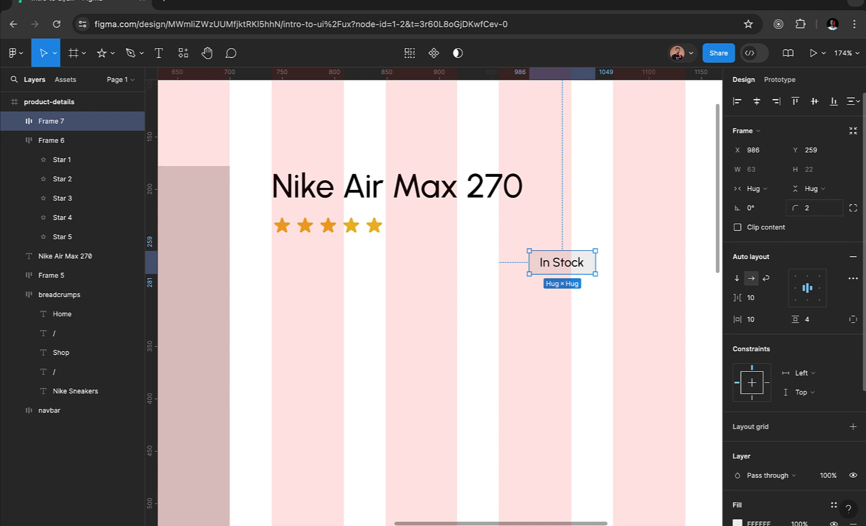
pyautogui.click(603, 331)
pyautogui.hscroll(3, 604, 332)
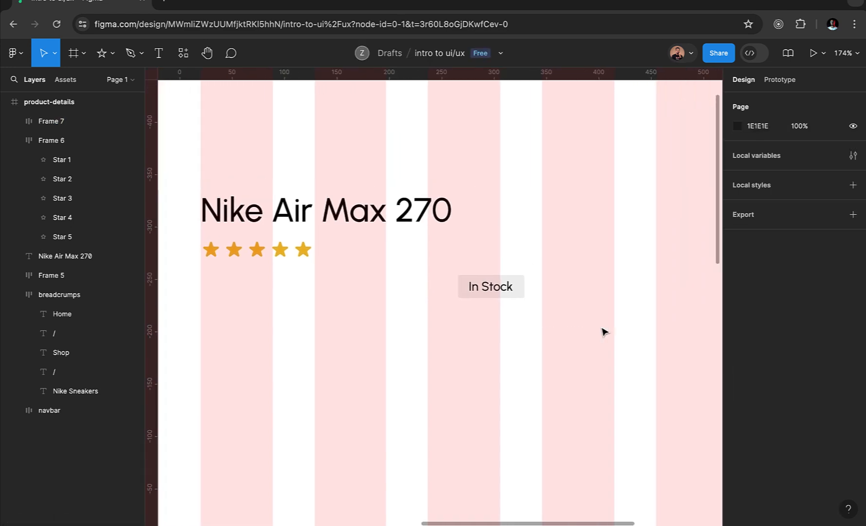
# Step: Move the "In Stock" badge level with the star row and flush with the last grid column's outer edge, at about X 1289, Y 224
pyautogui.click(508, 294)
pyautogui.scroll(-3, 506, 296)
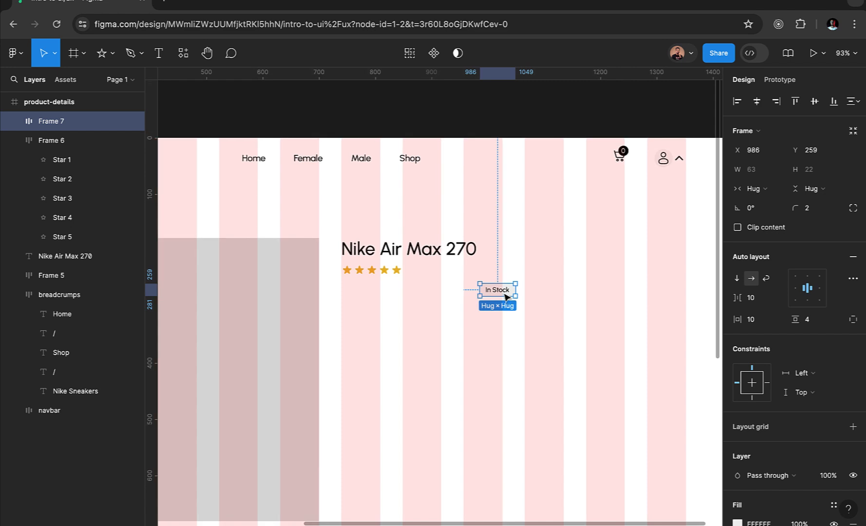
pyautogui.moveTo(507, 294); pyautogui.dragTo(675, 276)
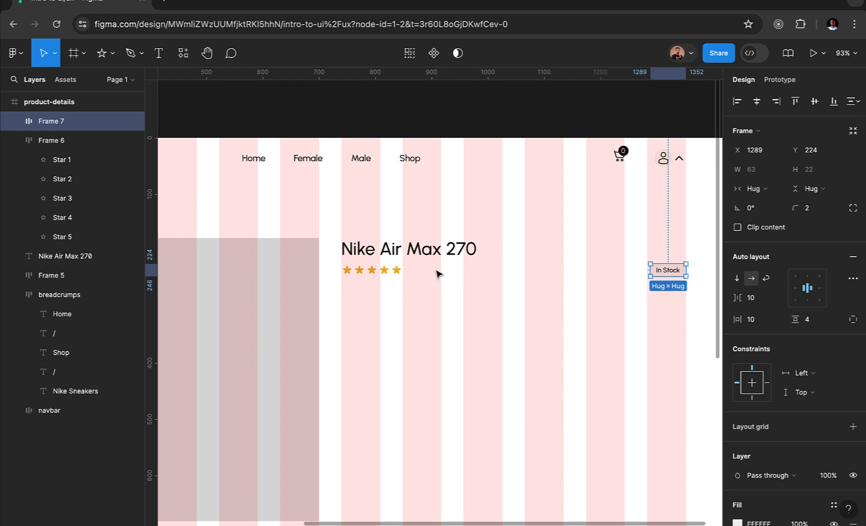
pyautogui.keyDown('shift'); pyautogui.click(373, 271); pyautogui.keyUp('shift')
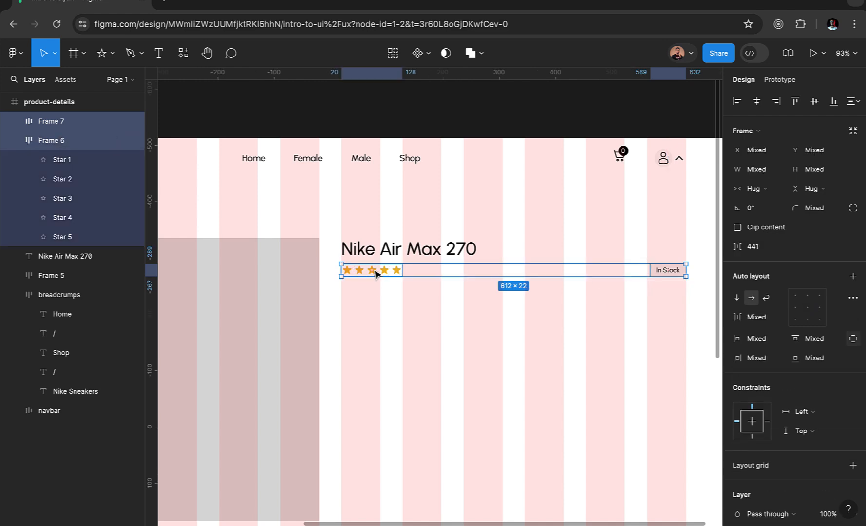
pyautogui.click(404, 287)
# Step: Wrap the "Nike Air Max 270" title and the star row in a vertical auto layout with a spacing of 8
pyautogui.click(392, 273)
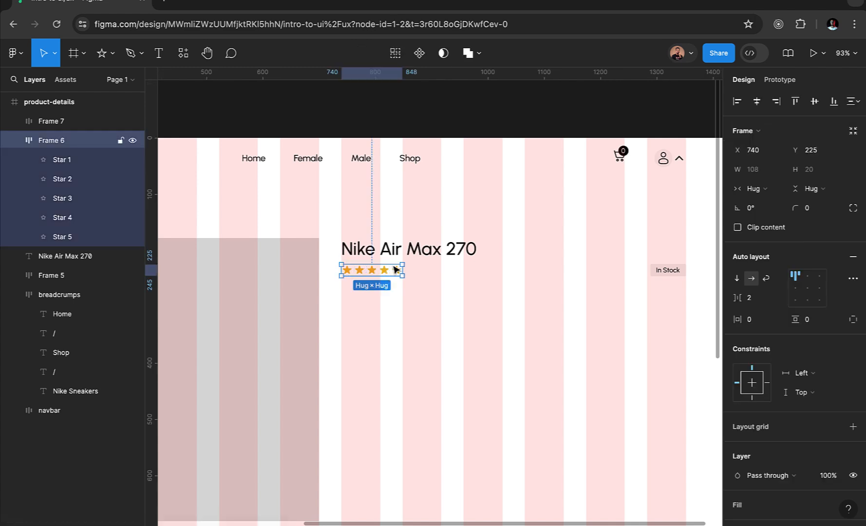
pyautogui.keyDown('shift'); pyautogui.click(409, 256); pyautogui.keyUp('shift')
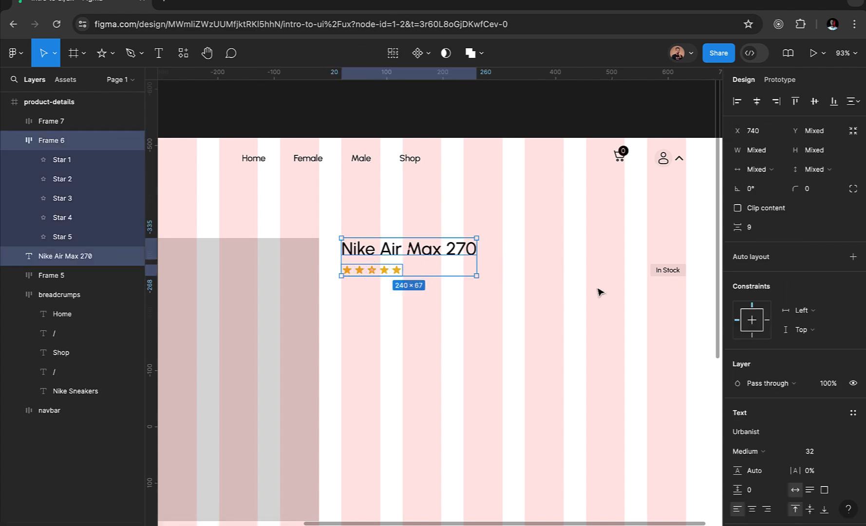
pyautogui.click(852, 257)
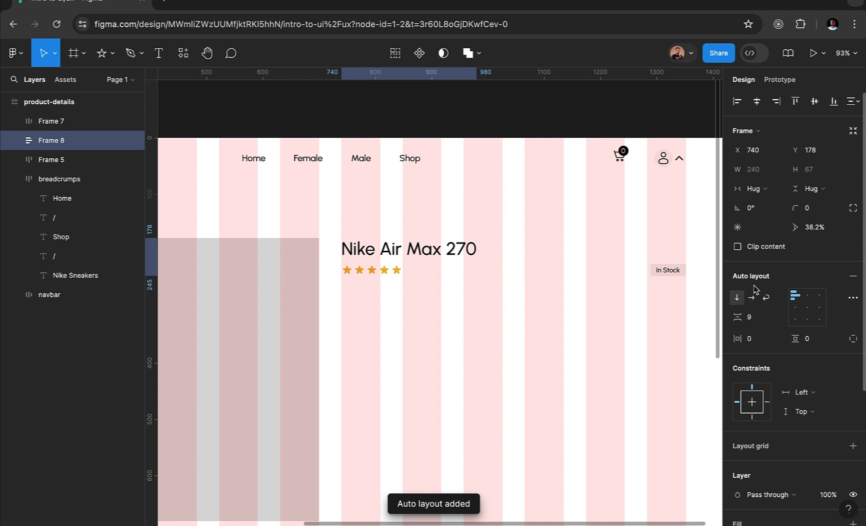
pyautogui.click(764, 317)
pyautogui.press('Return')
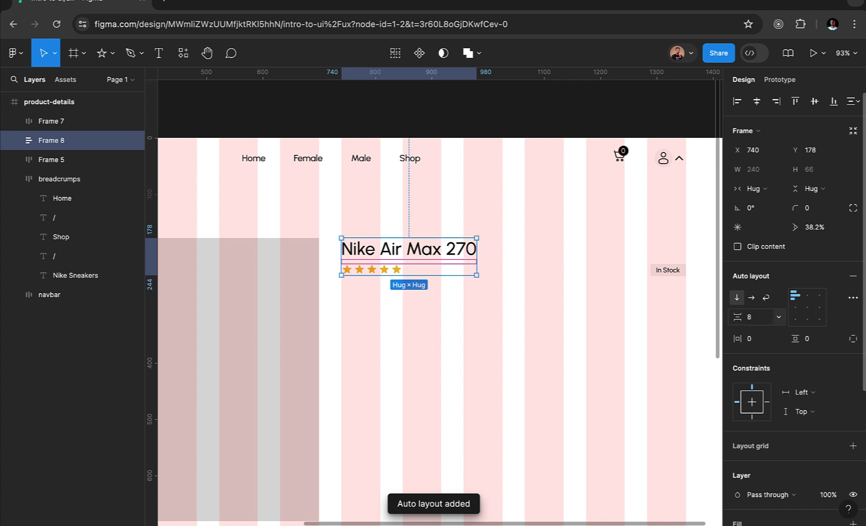
# Step: Wrap the title-and-stars frame and the "In Stock" badge in a horizontal auto layout, bottom-aligned with Auto spacing
pyautogui.keyDown('shift'); pyautogui.click(670, 273); pyautogui.keyUp('shift')
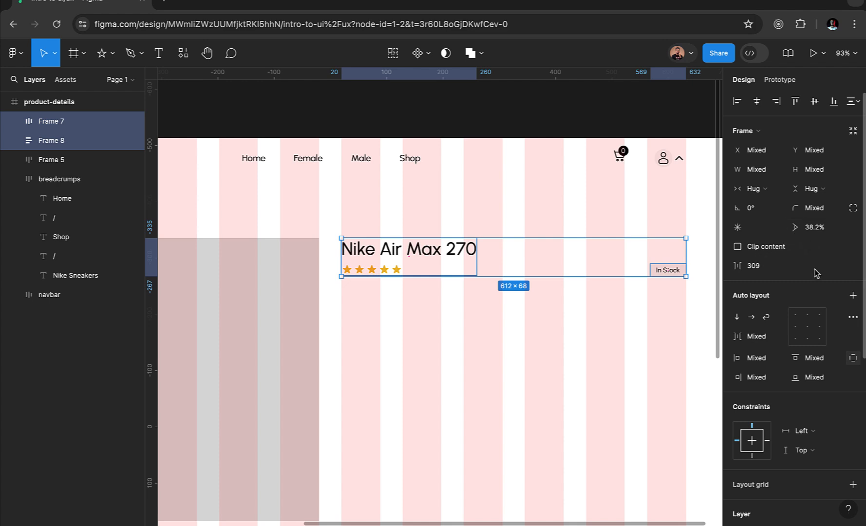
pyautogui.click(853, 296)
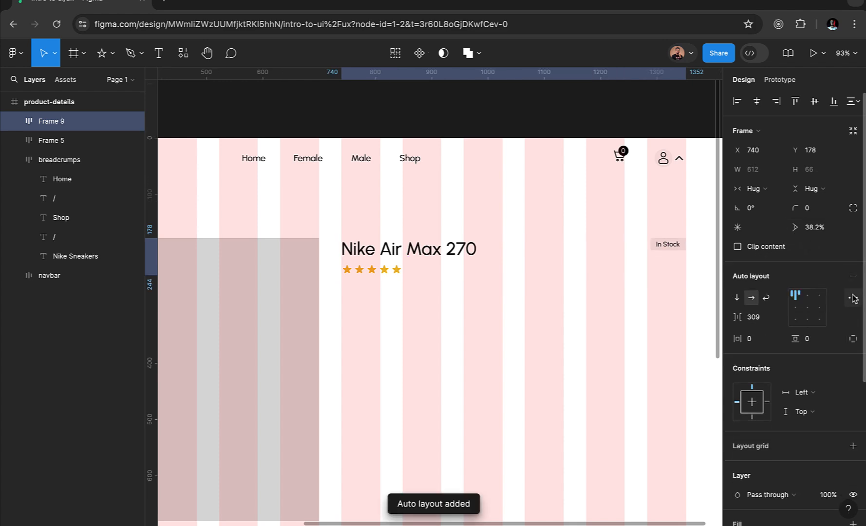
pyautogui.click(818, 324)
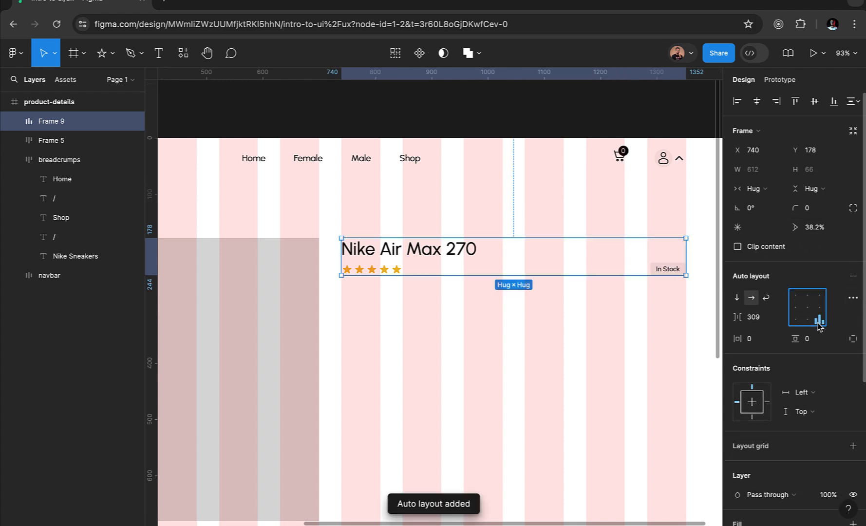
pyautogui.click(821, 295)
pyautogui.click(821, 322)
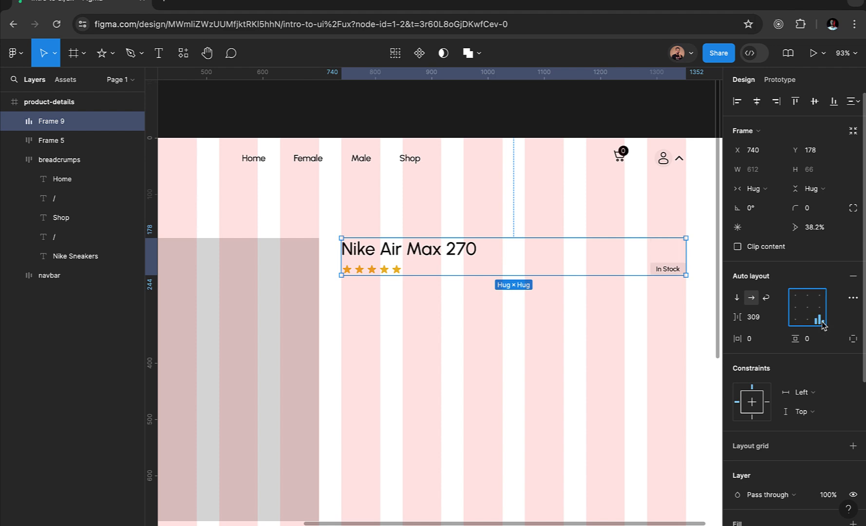
pyautogui.doubleClick(822, 324)
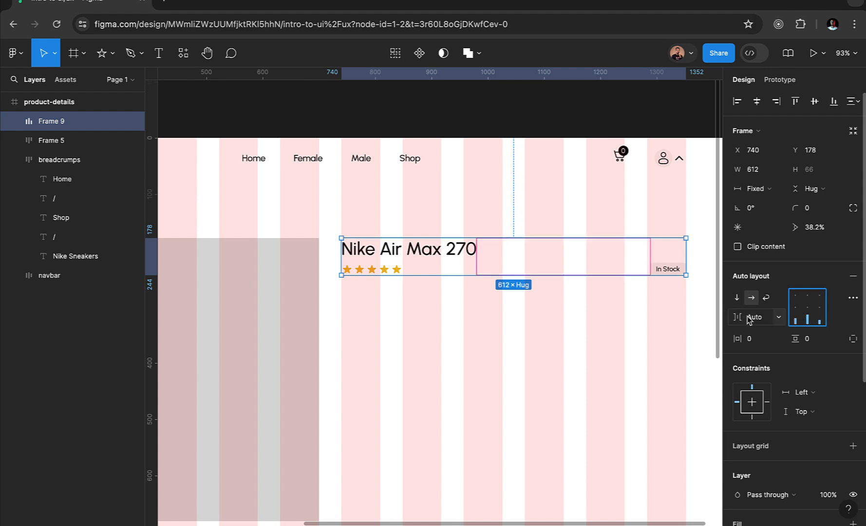
pyautogui.click(565, 324)
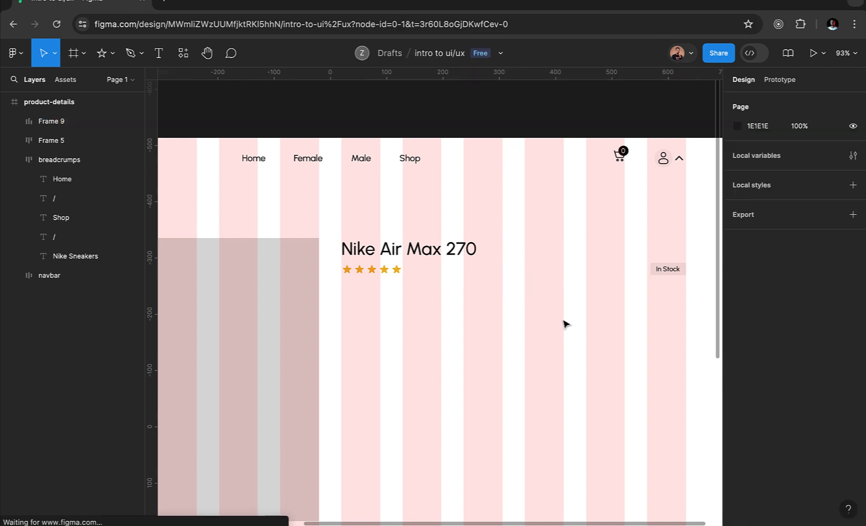
# Step: Rename the frame holding the product name, stars and stock badge as "title"
pyautogui.click(470, 257)
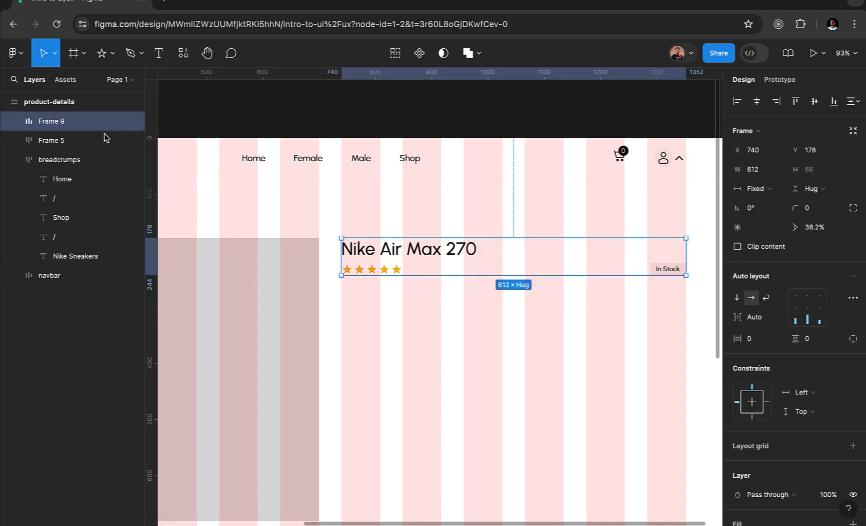
pyautogui.doubleClick(71, 127)
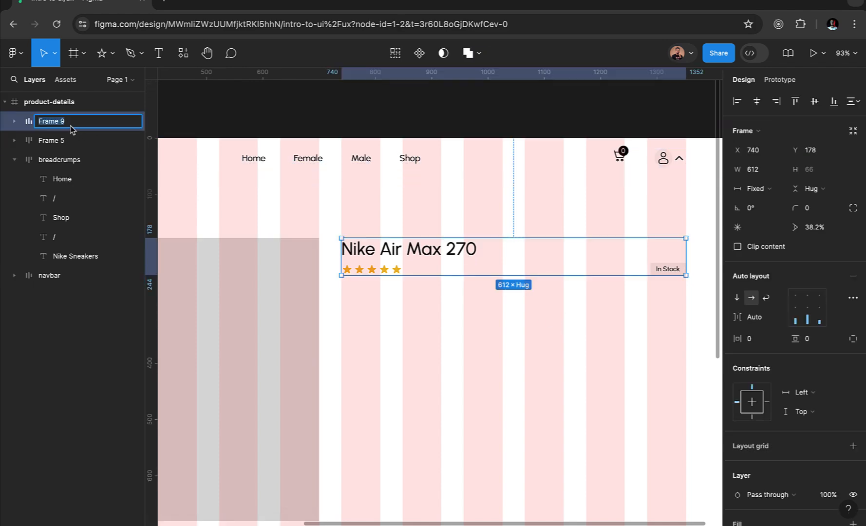
pyautogui.write('itle')
pyautogui.press('Return')
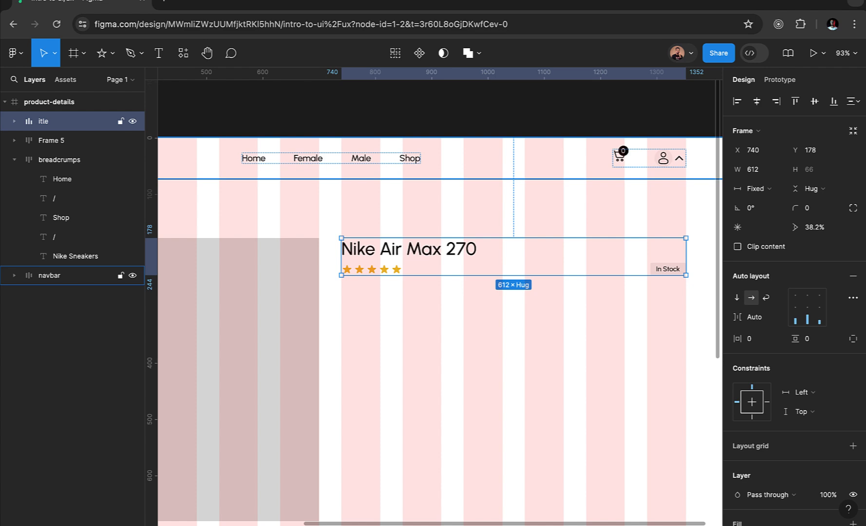
pyautogui.doubleClick(42, 121)
pyautogui.write('t')
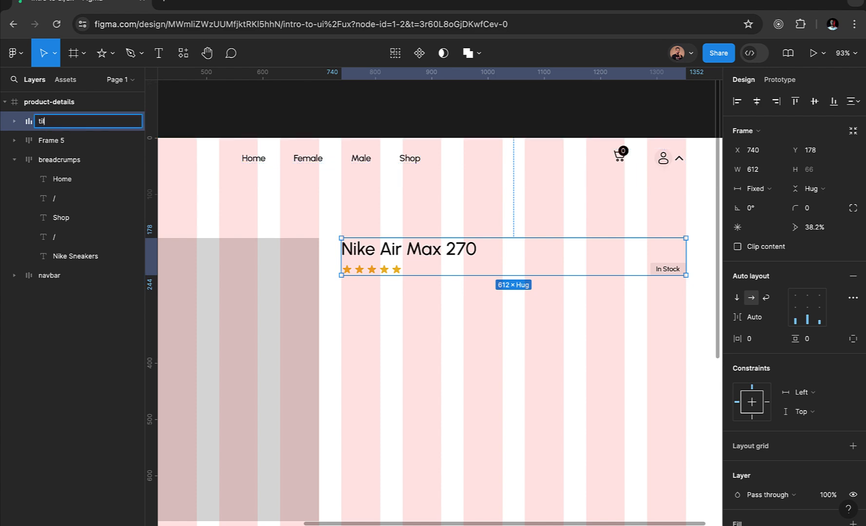
pyautogui.write('itle')
pyautogui.press('Return')
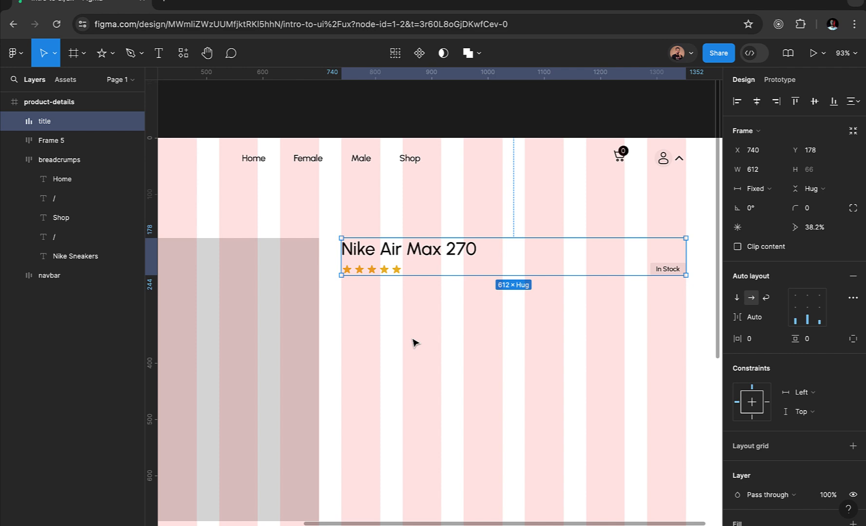
# Step: Add a text layer reading "$160" below the star row
pyautogui.scroll(-1, 415, 343)
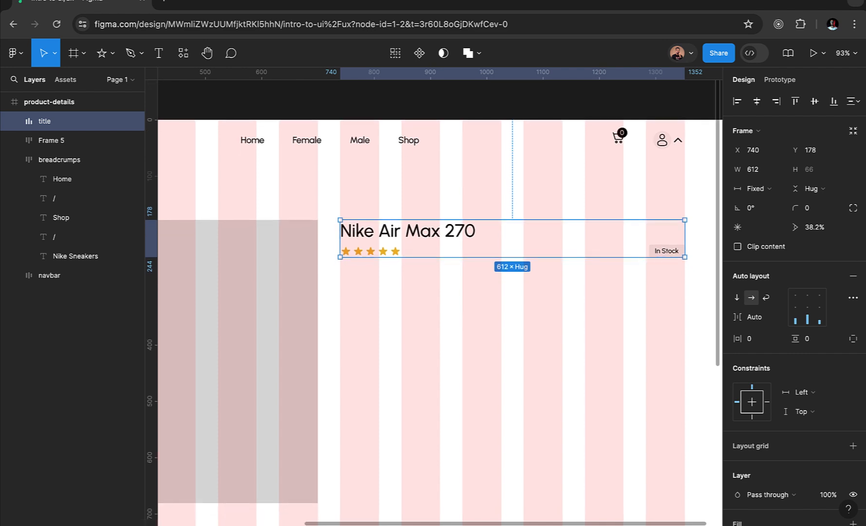
pyautogui.press('super+Tab')
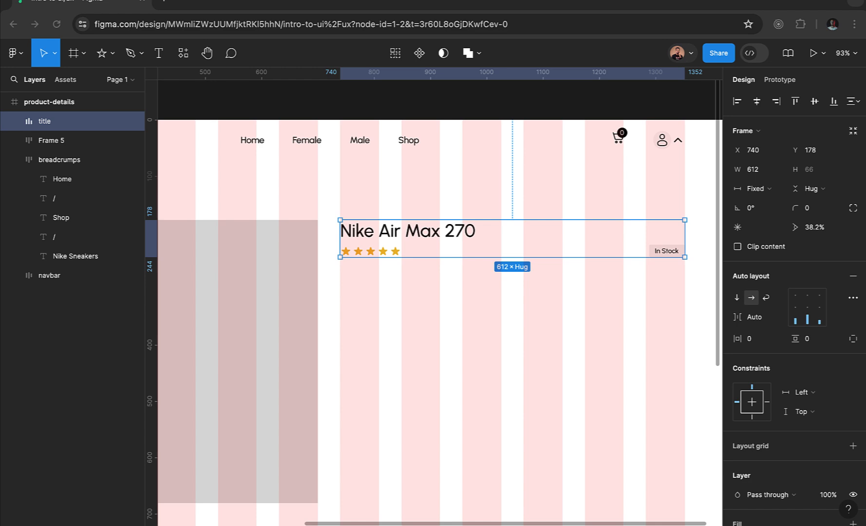
pyautogui.click(160, 55)
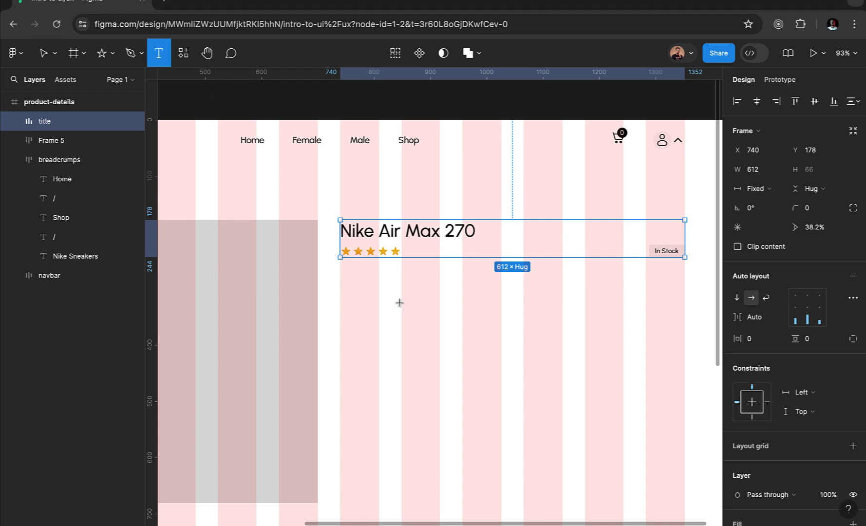
pyautogui.click(360, 298)
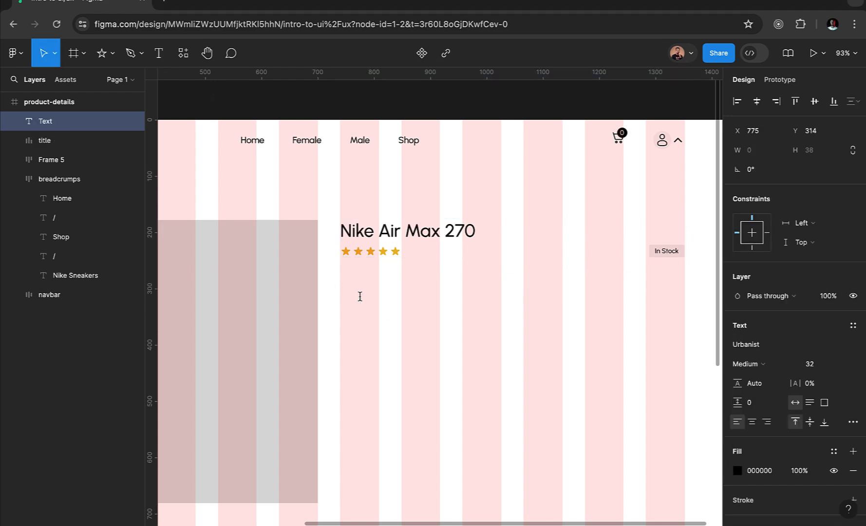
pyautogui.write('$160')
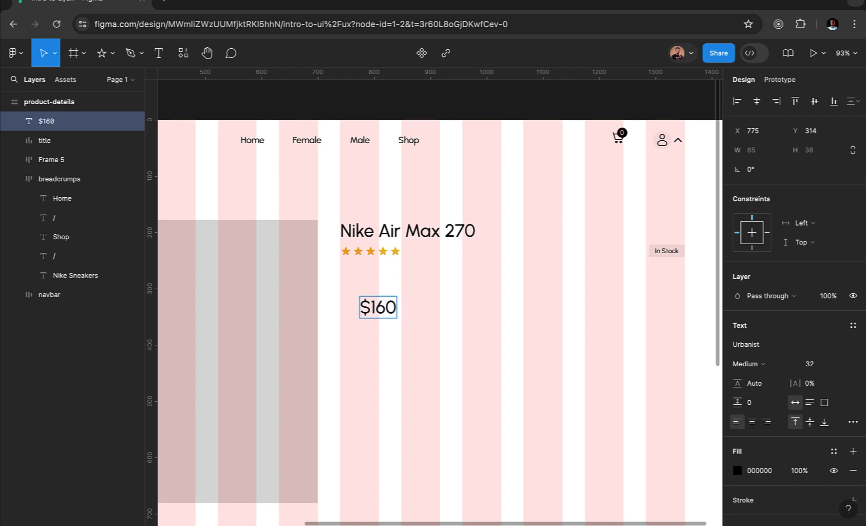
pyautogui.press('Escape')
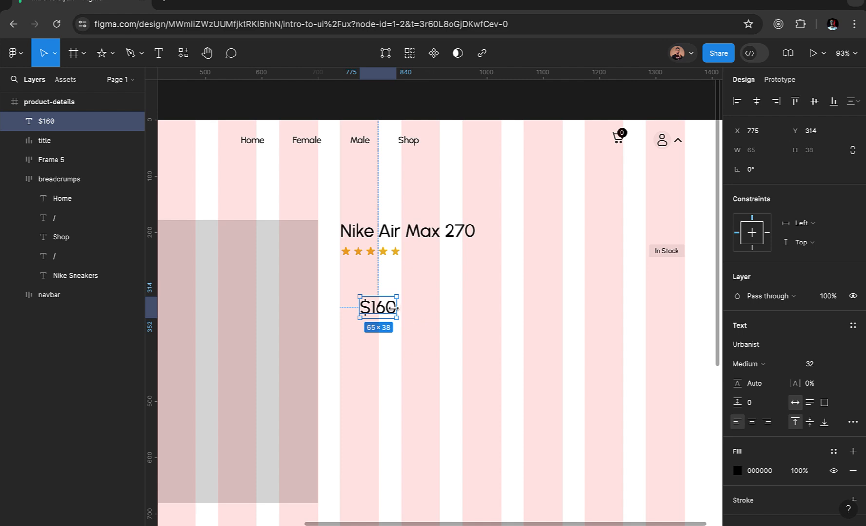
# Step: Duplicate the "$160" price beside the original and change the copy's text to "$202"
pyautogui.moveTo(392, 310); pyautogui.dragTo(428, 312)
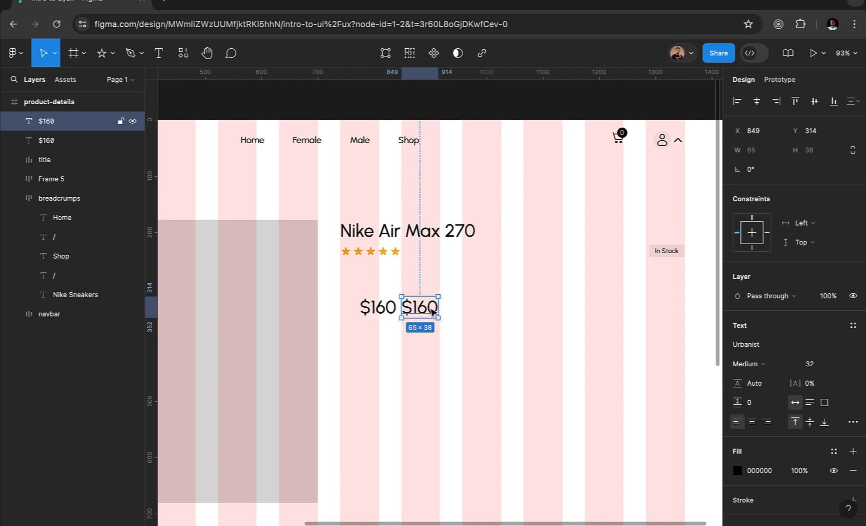
pyautogui.doubleClick(429, 307)
pyautogui.write('202')
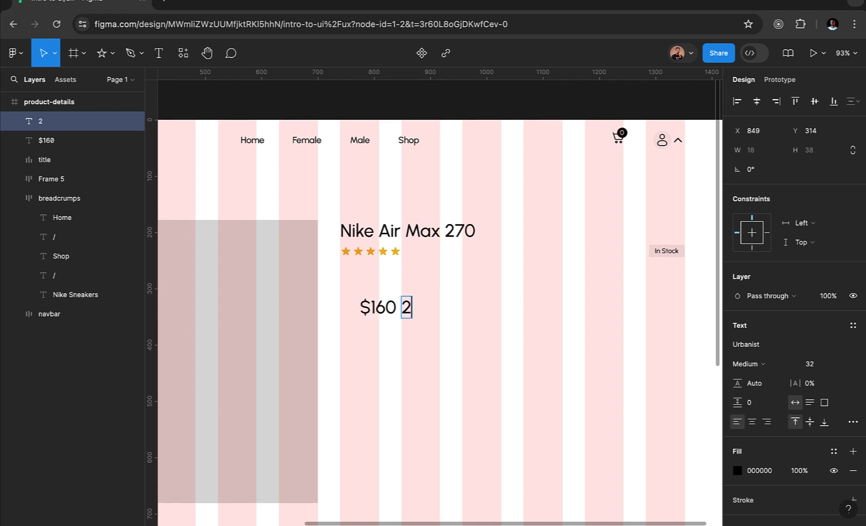
pyautogui.press('Left')
pyautogui.press('Left')
pyautogui.press('Left')
pyautogui.write('@')
pyautogui.press('BackSpace')
pyautogui.write('$')
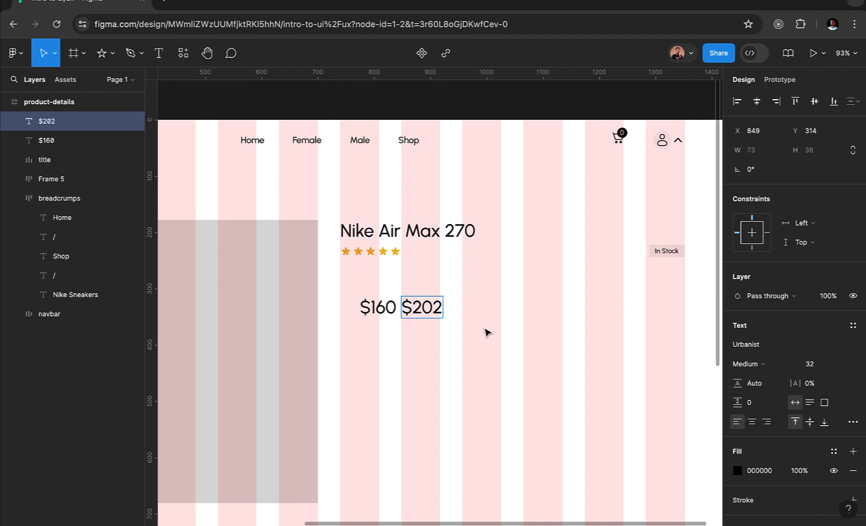
pyautogui.press('Escape')
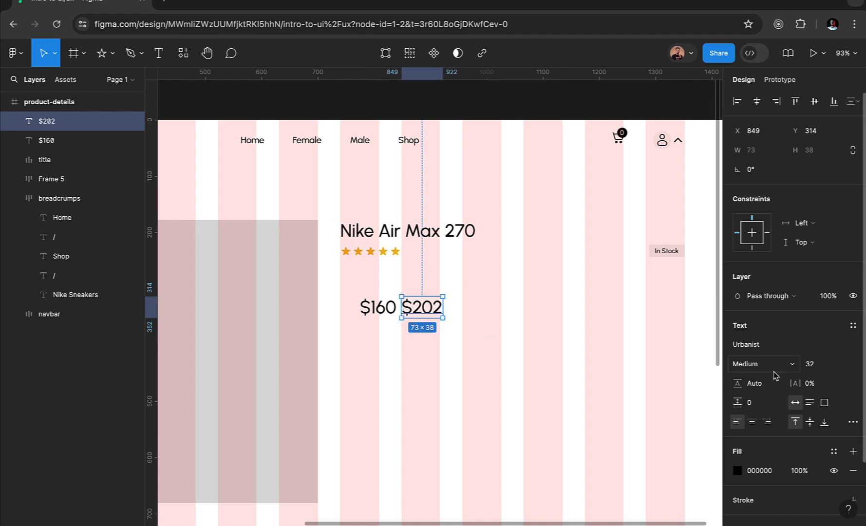
# Step: Apply a strikethrough to the "$202" price and set its fill to light grey C6C6C6
pyautogui.click(854, 422)
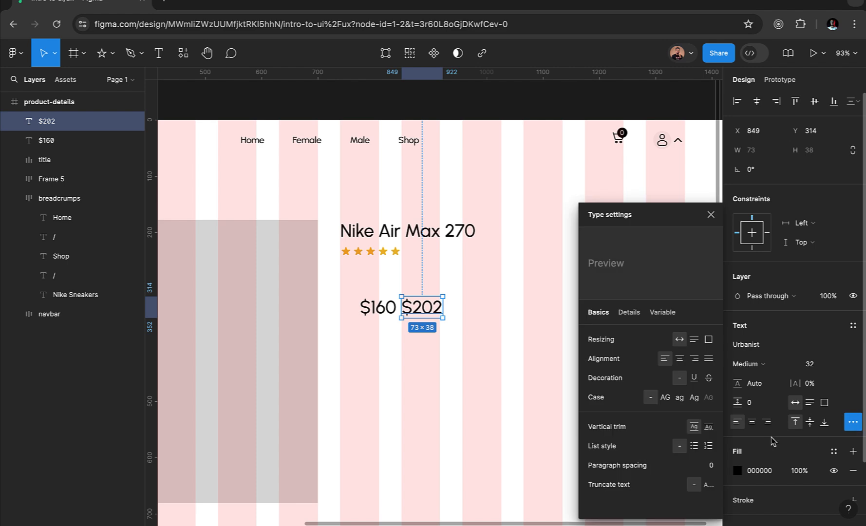
pyautogui.click(708, 379)
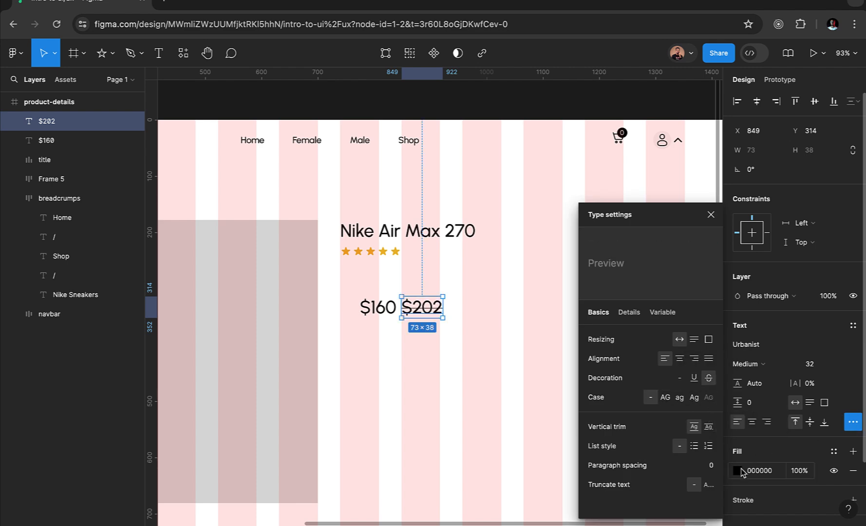
pyautogui.click(740, 470)
pyautogui.moveTo(603, 290); pyautogui.dragTo(563, 253)
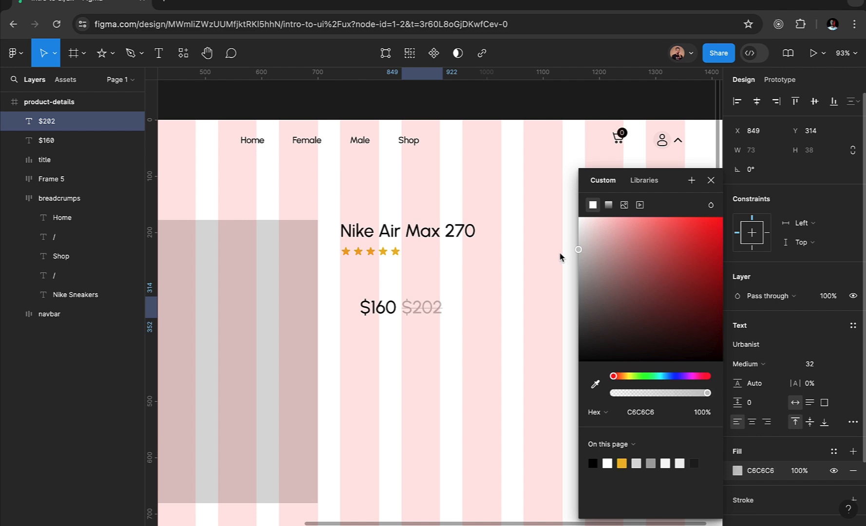
pyautogui.click(711, 179)
pyautogui.click(379, 316)
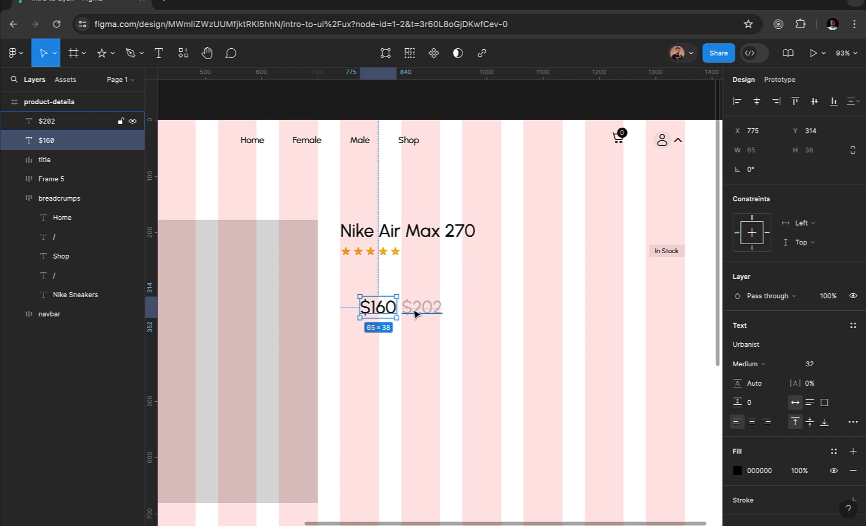
pyautogui.doubleClick(416, 312)
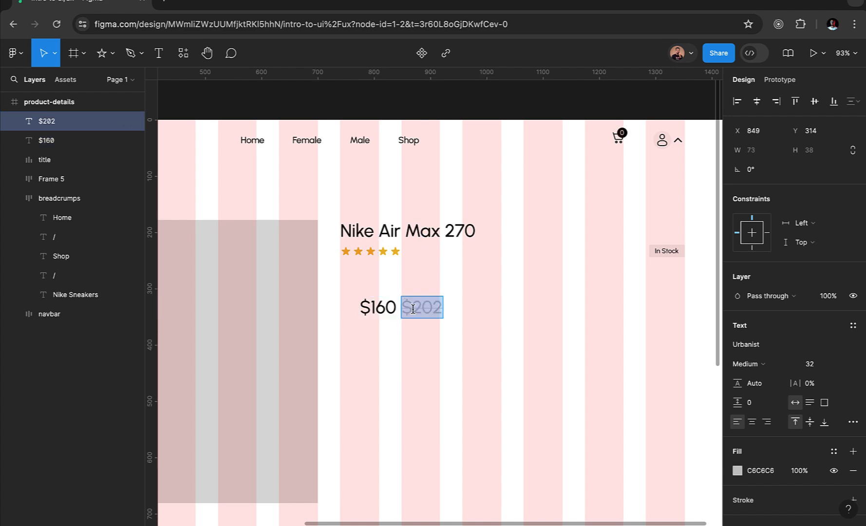
pyautogui.click(419, 308)
pyautogui.press('BackSpace')
pyautogui.press('BackSpace')
pyautogui.press('BackSpace')
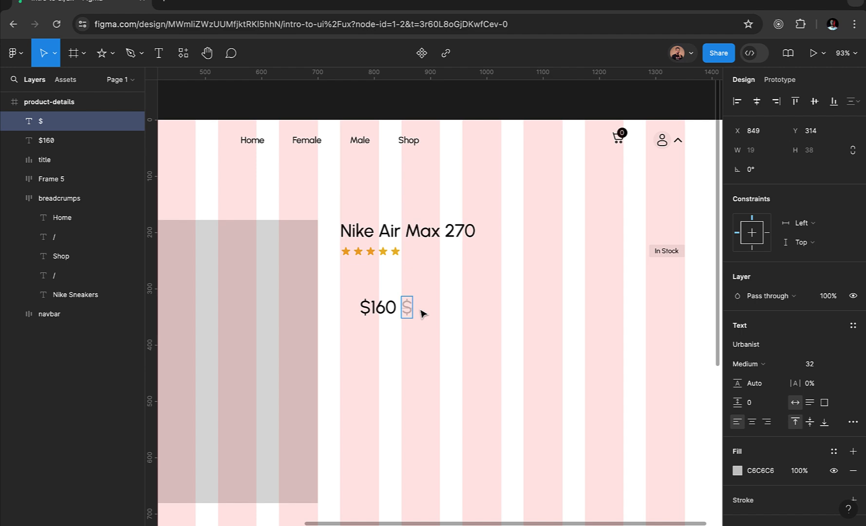
pyautogui.hotkey('ctrl', 'z')
pyautogui.press('Escape')
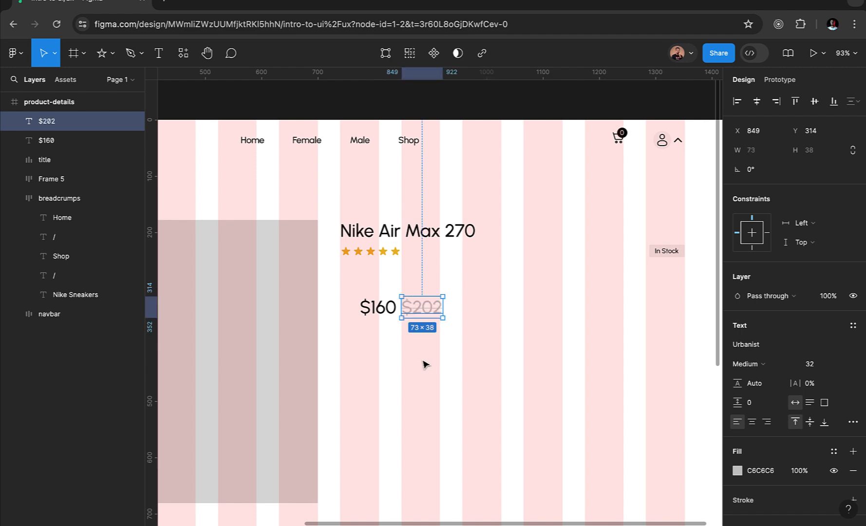
# Step: Set the "$160" price's font size to 64 and move it clear of the "$202" price
pyautogui.click(379, 313)
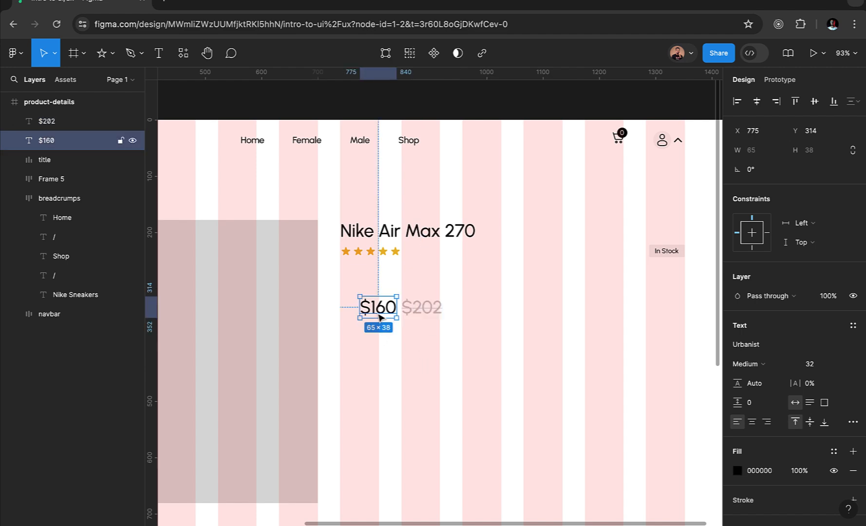
pyautogui.click(812, 366)
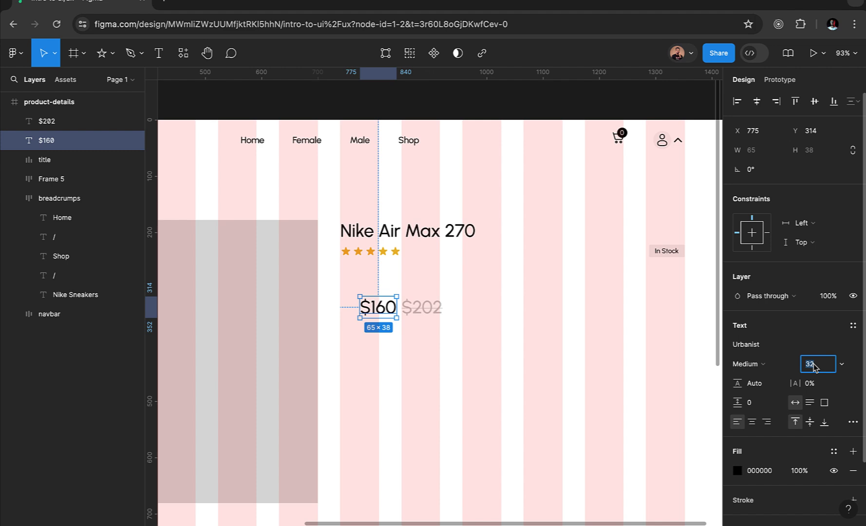
pyautogui.write('64')
pyautogui.press('Return')
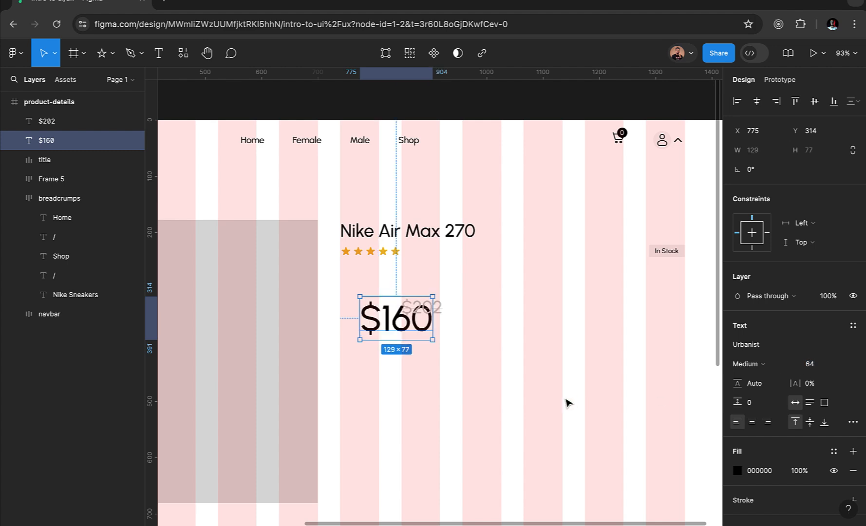
pyautogui.moveTo(382, 321); pyautogui.dragTo(360, 308)
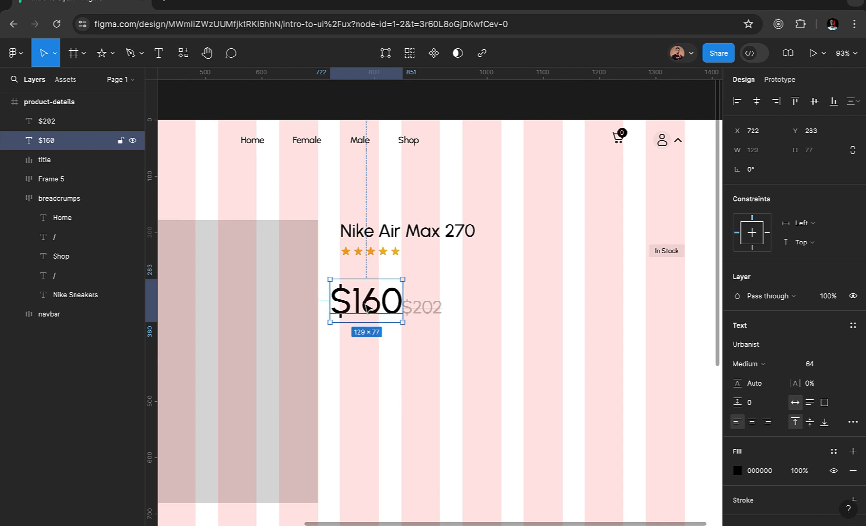
# Step: Wrap both prices in a horizontal auto layout with centred alignment and a gap of 8, flush with the product title's left edge
pyautogui.keyDown('shift'); pyautogui.click(432, 313); pyautogui.keyUp('shift')
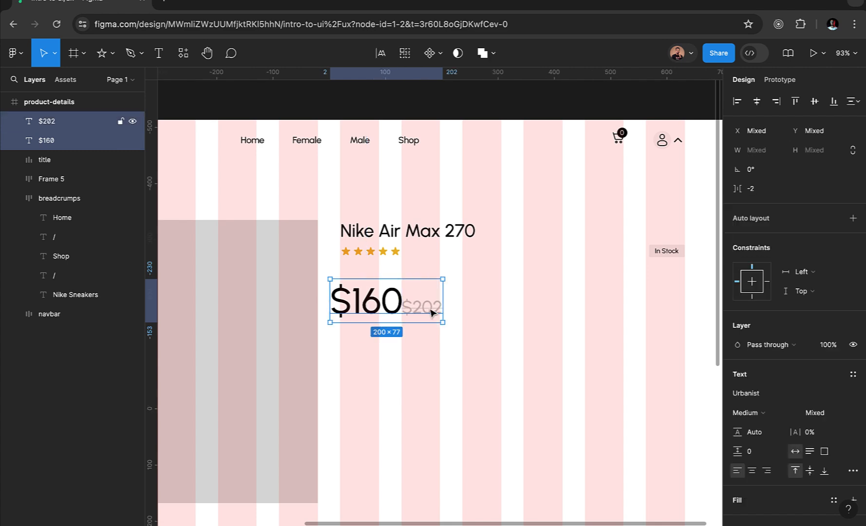
pyautogui.click(855, 219)
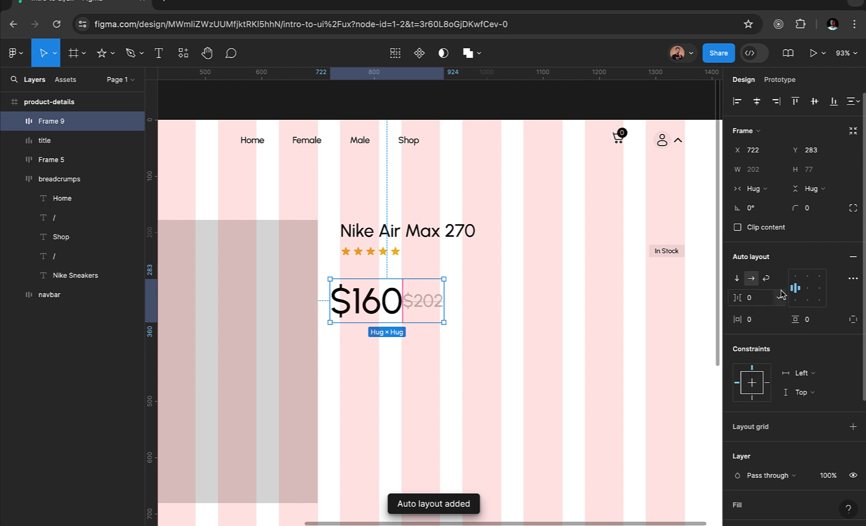
pyautogui.click(799, 301)
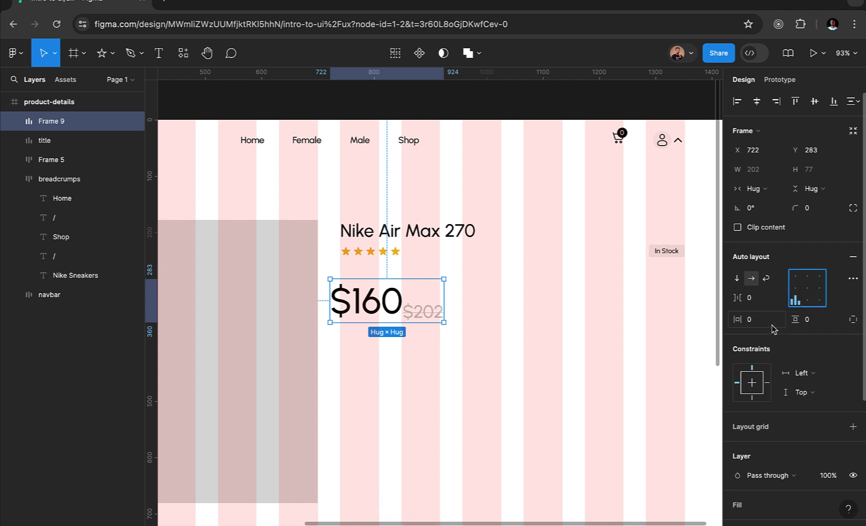
pyautogui.click(808, 289)
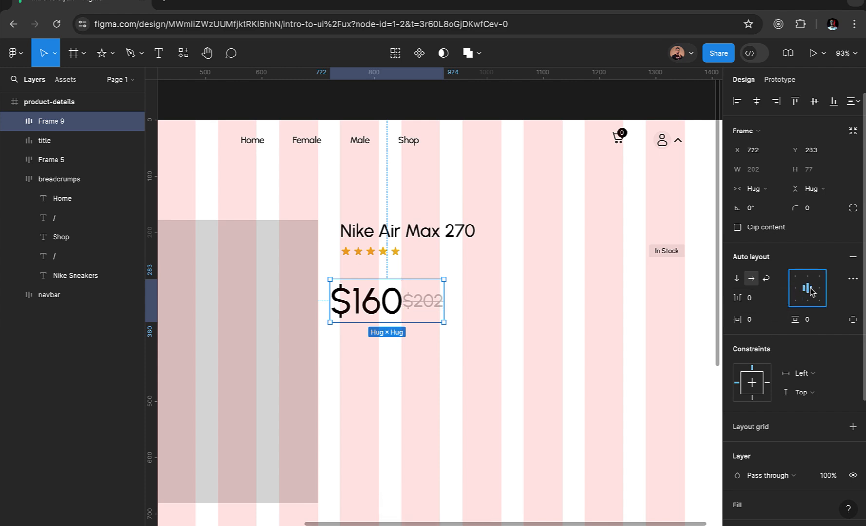
pyautogui.click(761, 300)
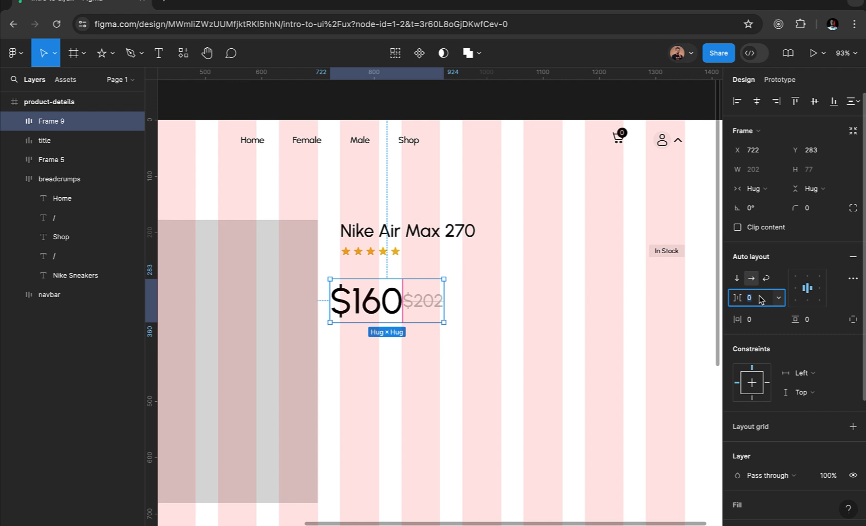
pyautogui.write('8')
pyautogui.press('Return')
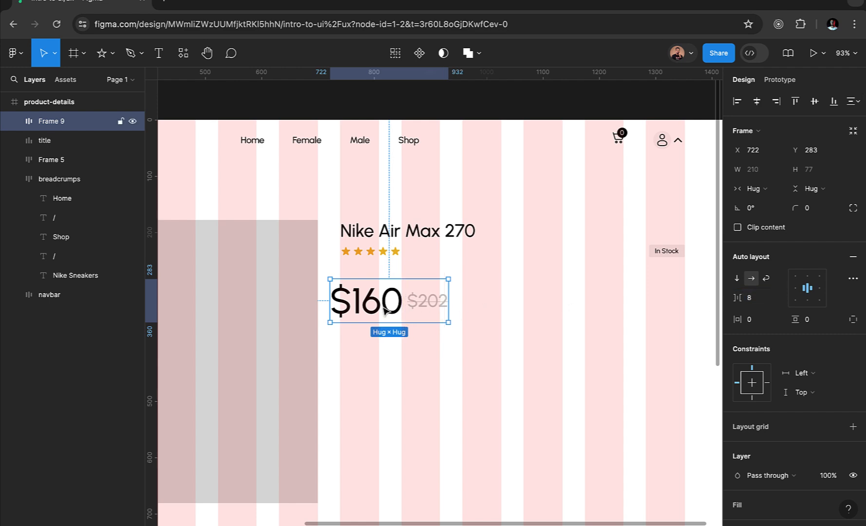
pyautogui.moveTo(366, 308); pyautogui.dragTo(373, 307)
pyautogui.click(408, 369)
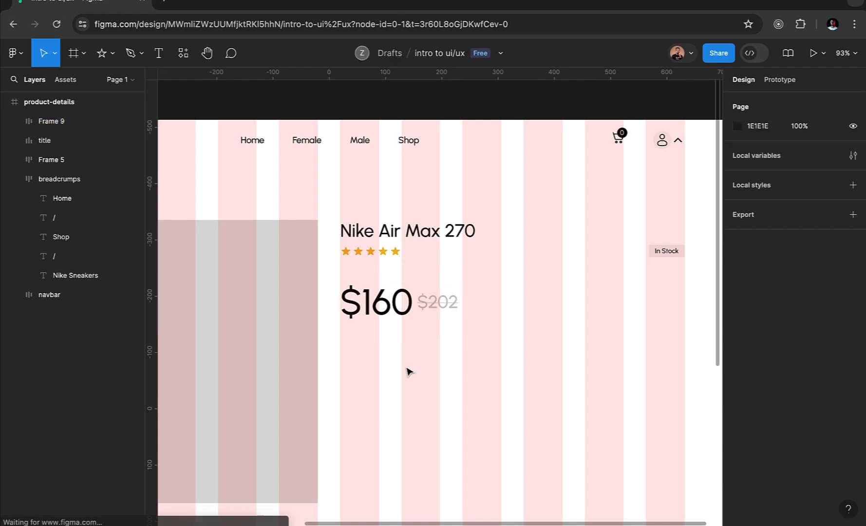
# Step: Add a text layer below the prices and paste in the copied product description beginning "Made with your favorite high-and mid-rise pants in mind"
pyautogui.scroll(-5, 408, 370)
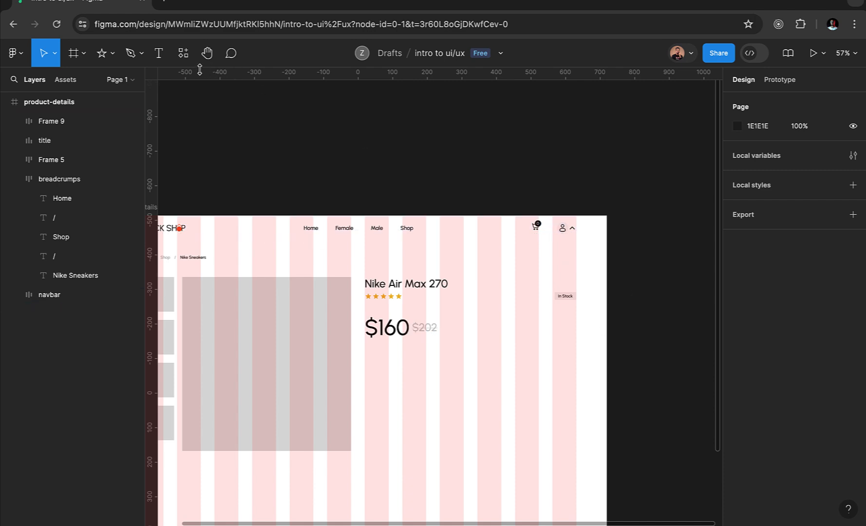
pyautogui.click(160, 57)
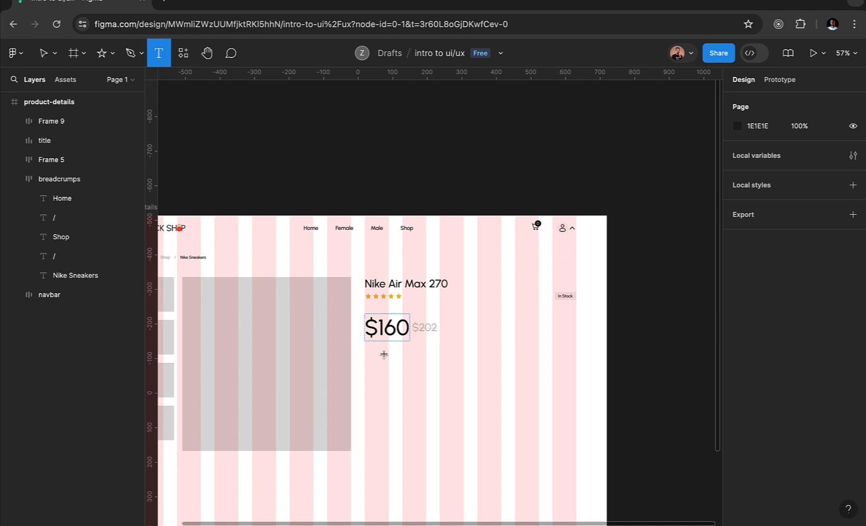
pyautogui.click(371, 362)
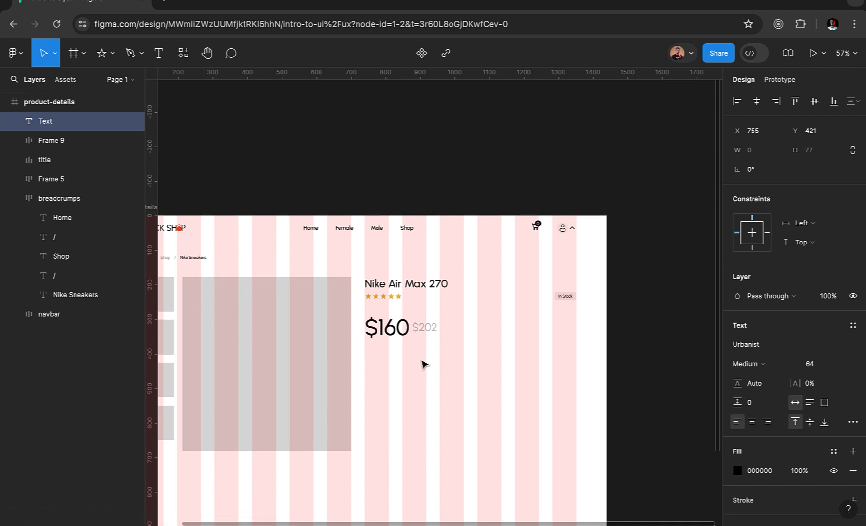
pyautogui.write('hsdshdsdsh')
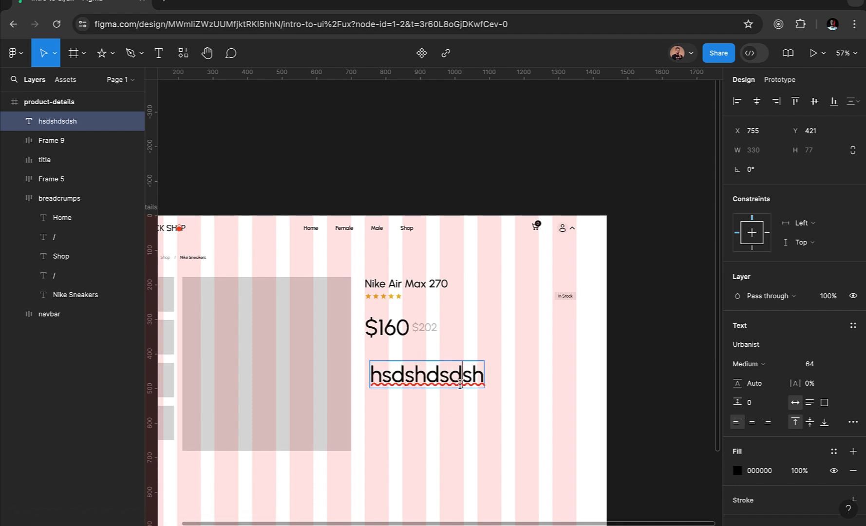
pyautogui.press('Escape')
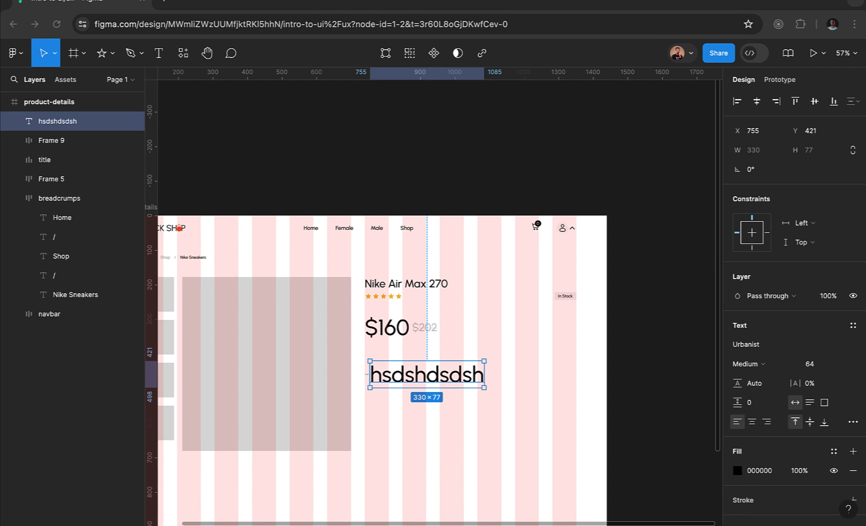
pyautogui.doubleClick(458, 385)
pyautogui.hotkey('ctrl', 'v')
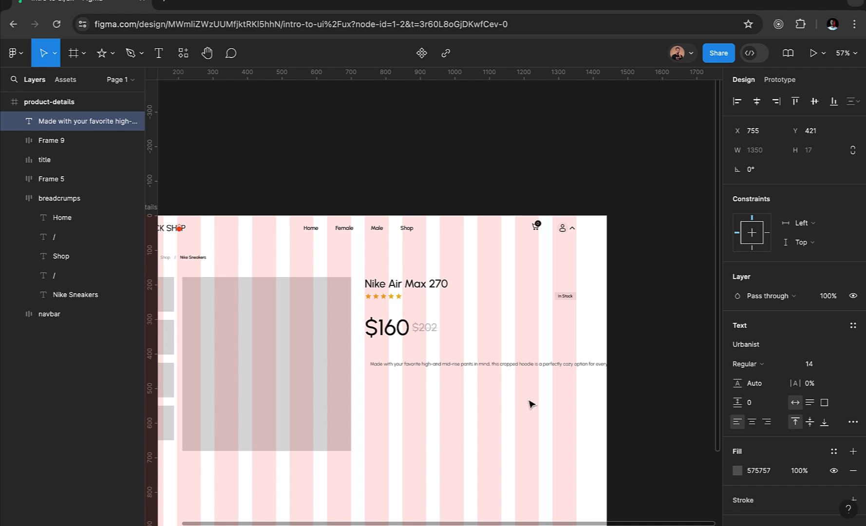
pyautogui.press('Escape')
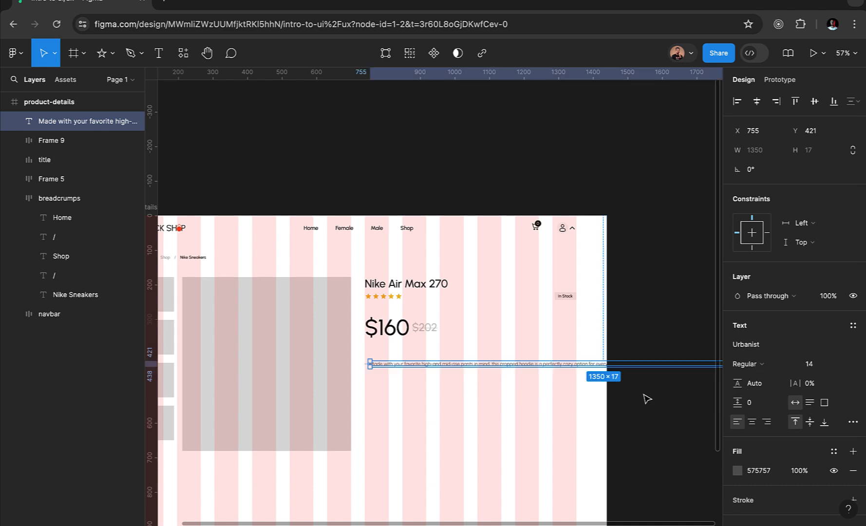
# Step: Wrap the description into a 612-wide text block placed at X 740, Y 399, spanning from the price's left edge to the stock badge's right edge
pyautogui.hscroll(5, 639, 397)
pyautogui.scroll(-3, 636, 407)
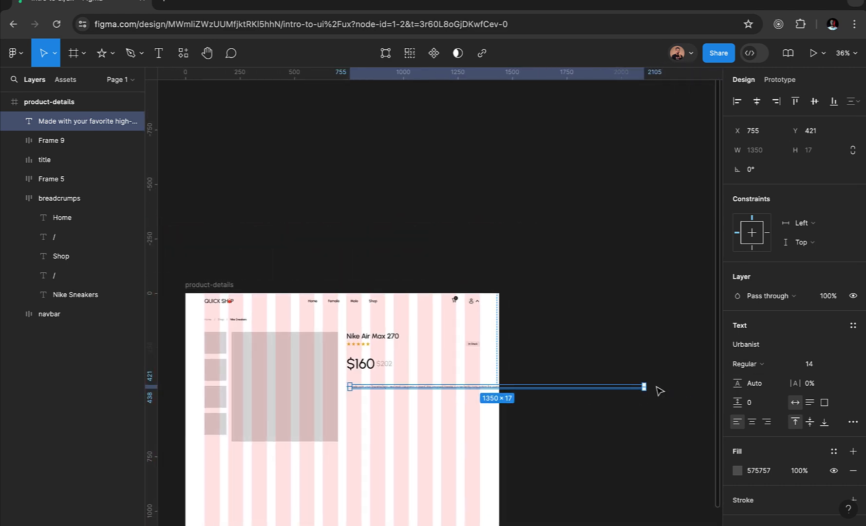
pyautogui.moveTo(649, 387); pyautogui.dragTo(482, 390)
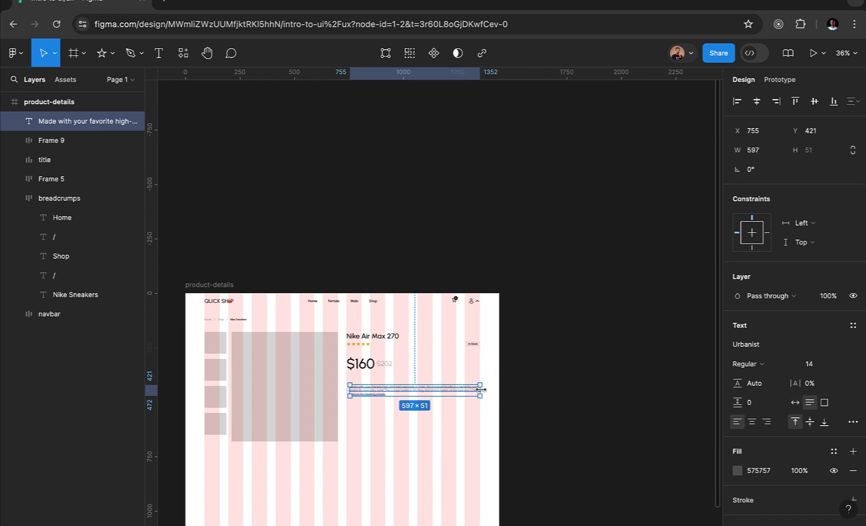
pyautogui.scroll(5, 395, 433)
pyautogui.scroll(5, 512, 260)
pyautogui.hscroll(5, 512, 261)
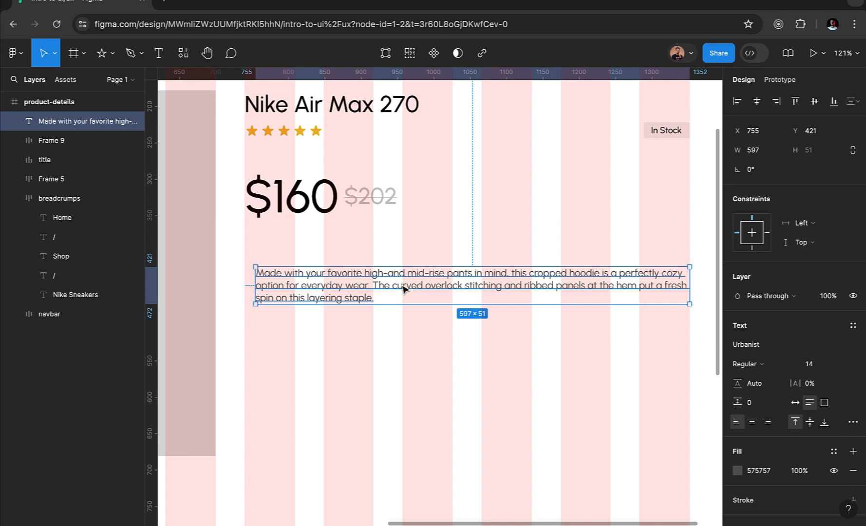
pyautogui.moveTo(402, 287); pyautogui.dragTo(392, 272)
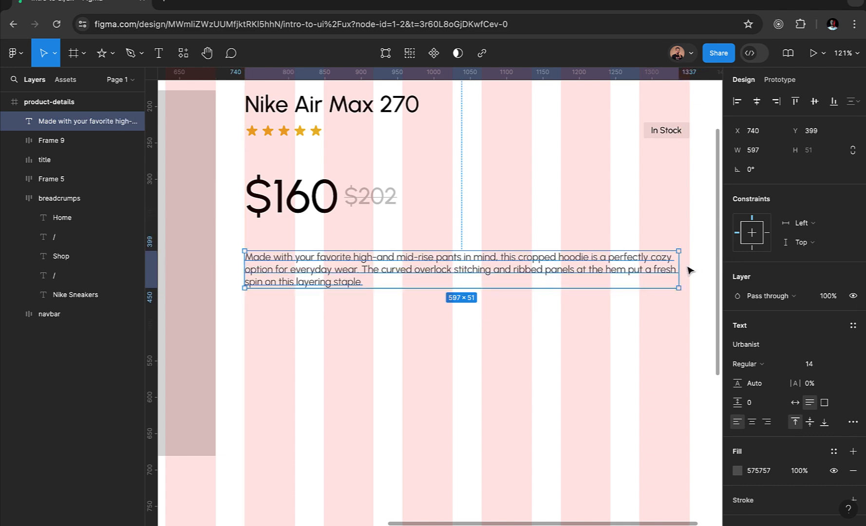
pyautogui.moveTo(679, 266); pyautogui.dragTo(687, 265)
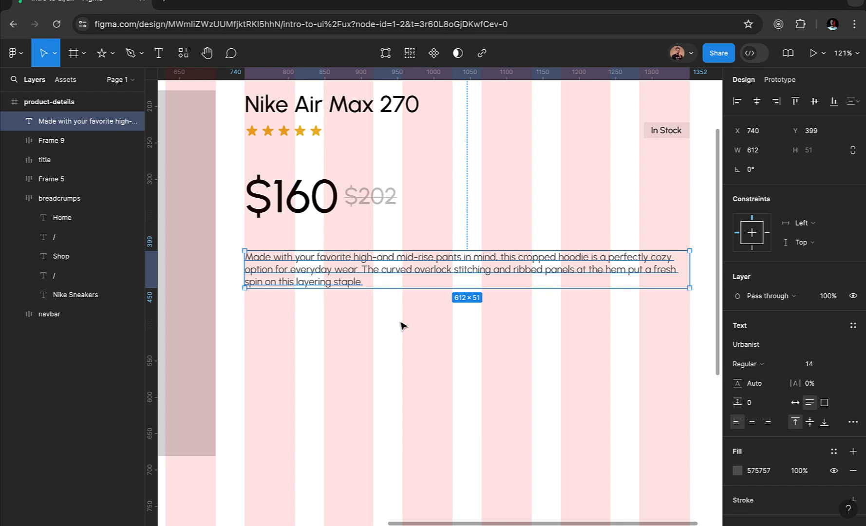
pyautogui.click(368, 345)
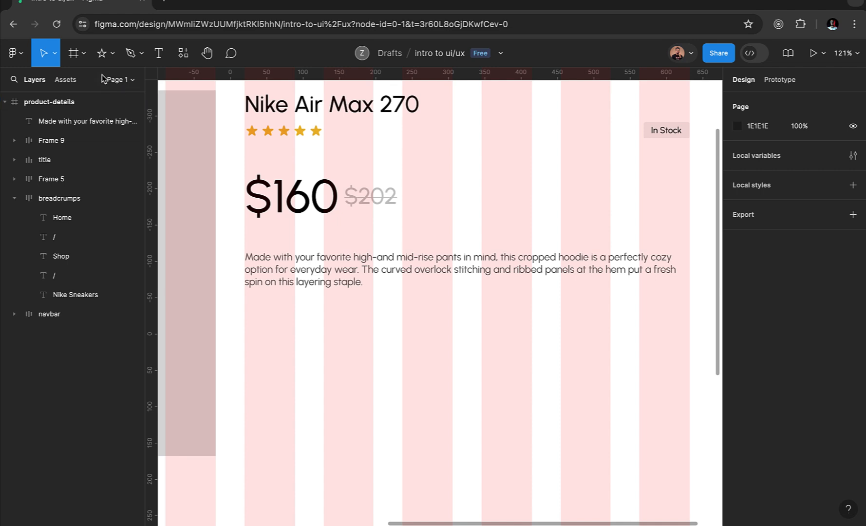
# Step: Draw a frame about 33 × 33 below the description's left edge, named "color", with a black 000000 inside stroke of 1
pyautogui.click(80, 60)
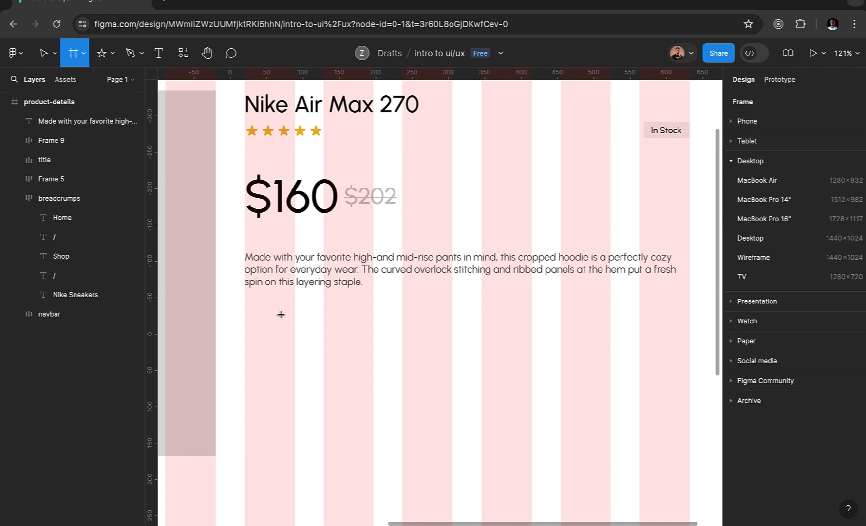
pyautogui.moveTo(244, 306); pyautogui.dragTo(269, 330)
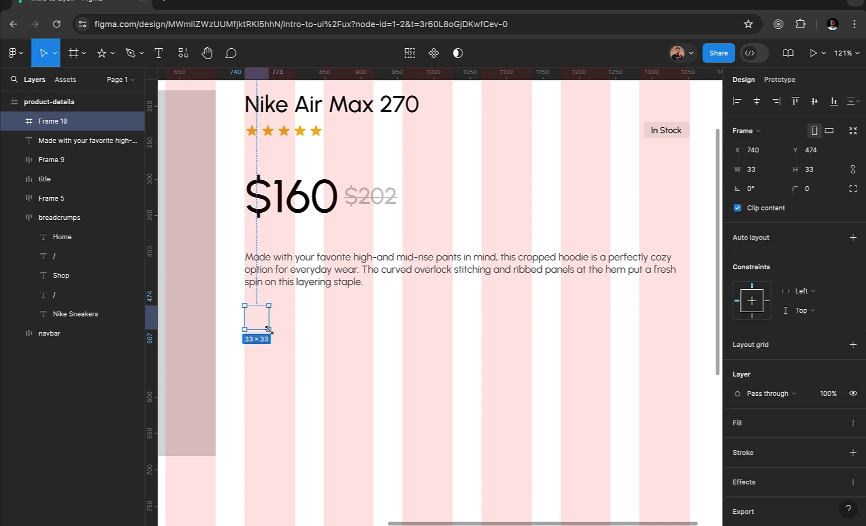
pyautogui.doubleClick(60, 120)
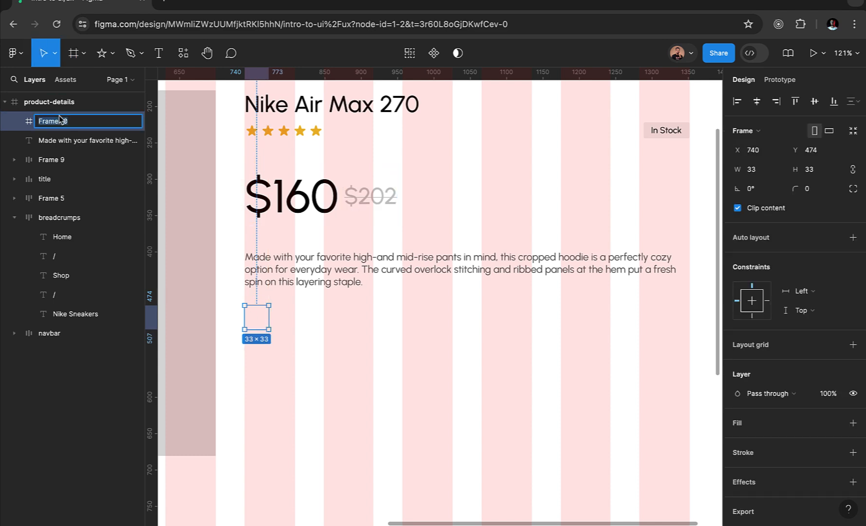
pyautogui.write('color')
pyautogui.press('Return')
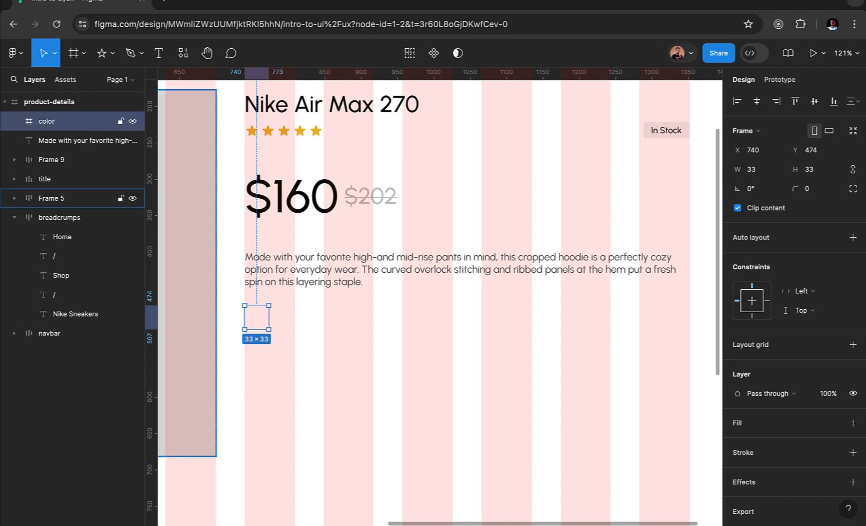
pyautogui.click(853, 453)
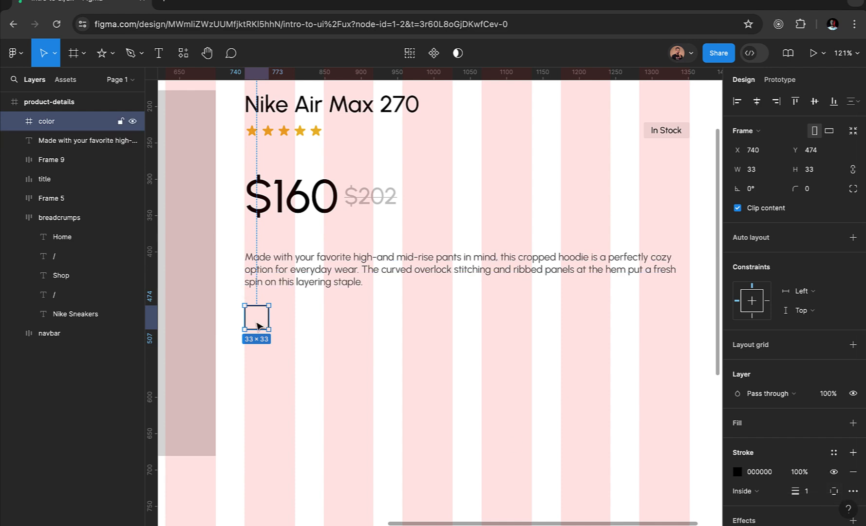
# Step: Draw a rectangle about 28 × 28 inside the "color" frame and centre it horizontally and vertically
pyautogui.scroll(5, 257, 326)
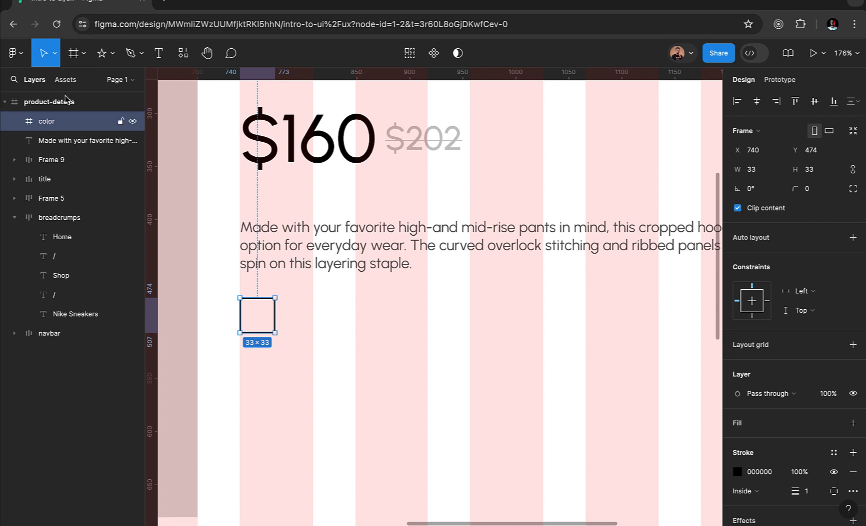
pyautogui.click(82, 58)
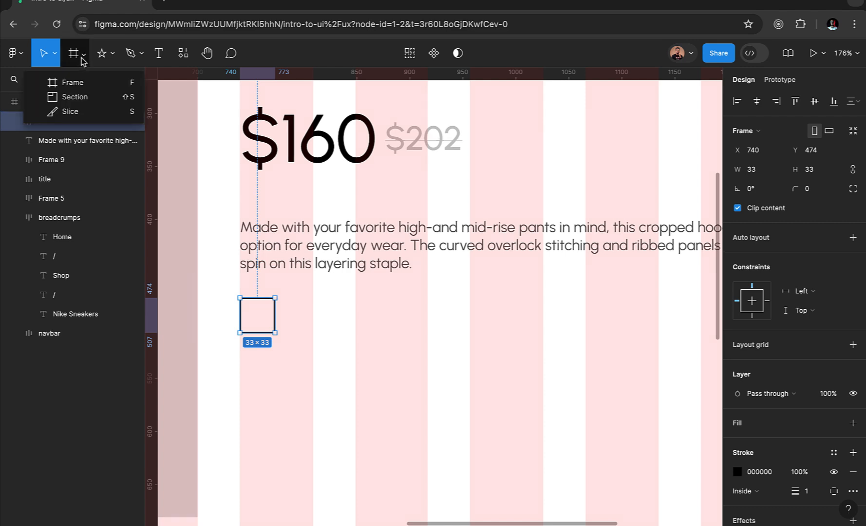
pyautogui.click(117, 55)
pyautogui.click(108, 82)
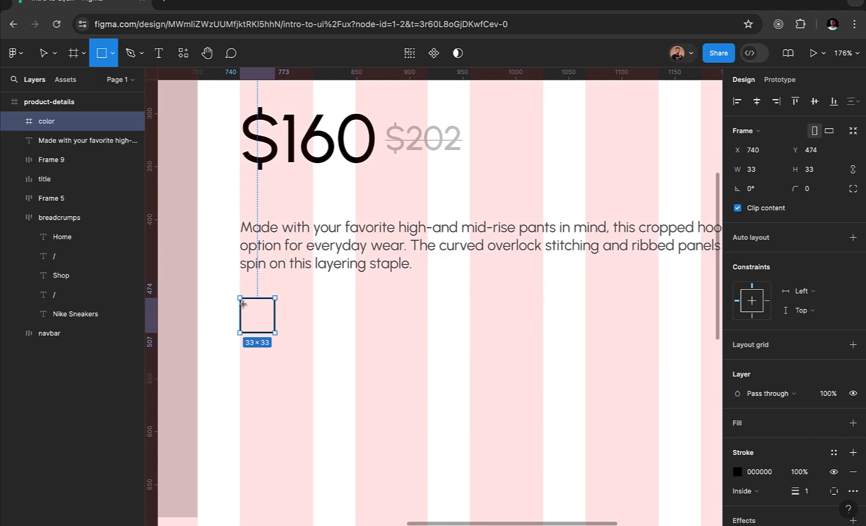
pyautogui.moveTo(243, 303); pyautogui.dragTo(270, 331)
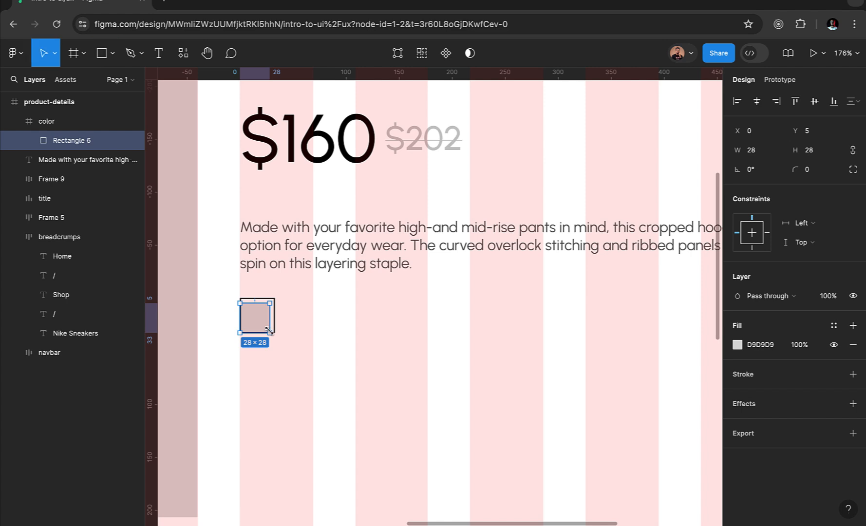
pyautogui.click(756, 102)
pyautogui.click(815, 102)
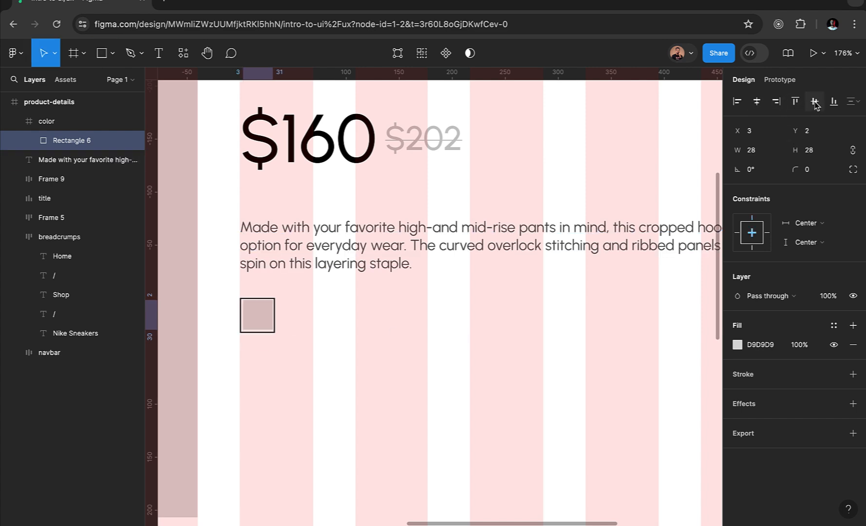
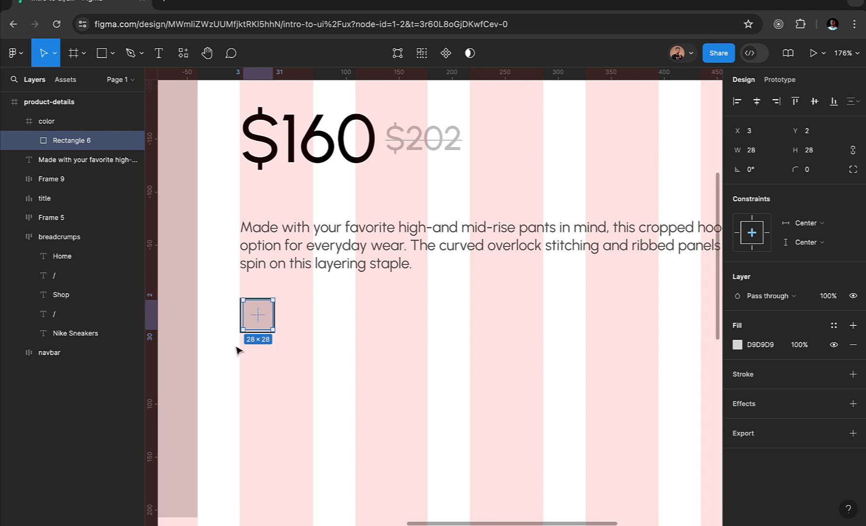
# Step: Resize the rectangle inside the "color" frame to 20 × 20
pyautogui.keyDown('ctrl'); pyautogui.scroll(2, 242, 349); pyautogui.keyUp('ctrl')
pyautogui.keyDown('ctrl'); pyautogui.scroll(2, 242, 349); pyautogui.keyUp('ctrl')
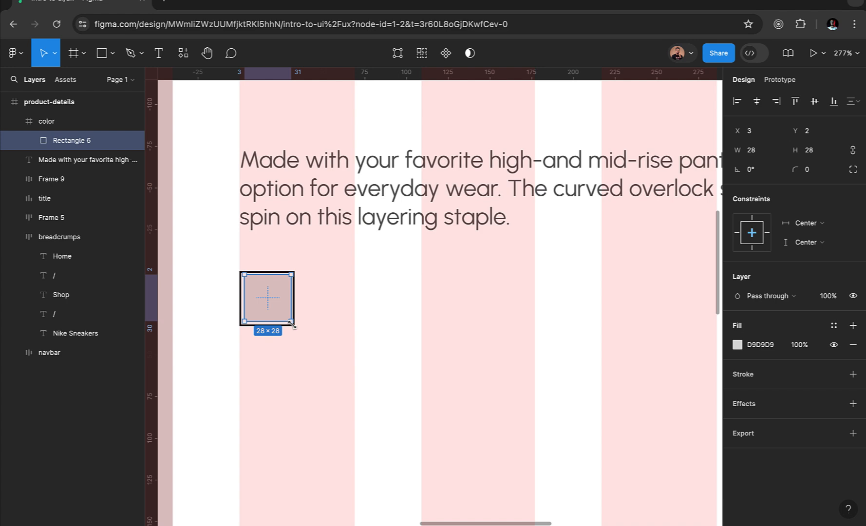
pyautogui.click(766, 159)
pyautogui.write('2')
pyautogui.press('Return')
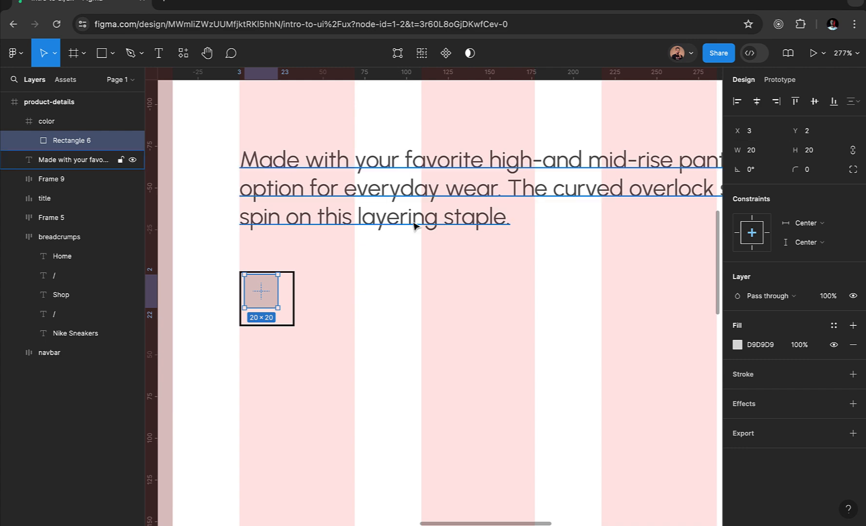
# Step: Resize the "color" frame below the description to 24 × 24
pyautogui.click(294, 322)
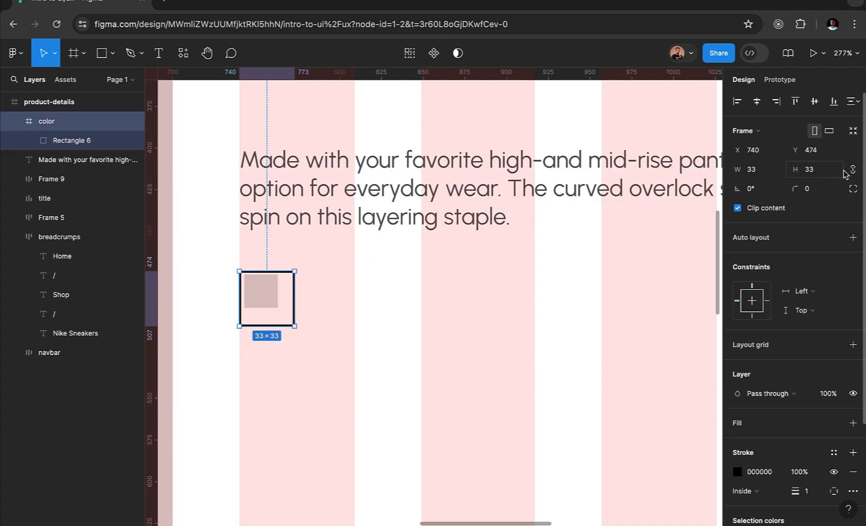
pyautogui.click(822, 171)
pyautogui.write('24')
pyautogui.press('Return')
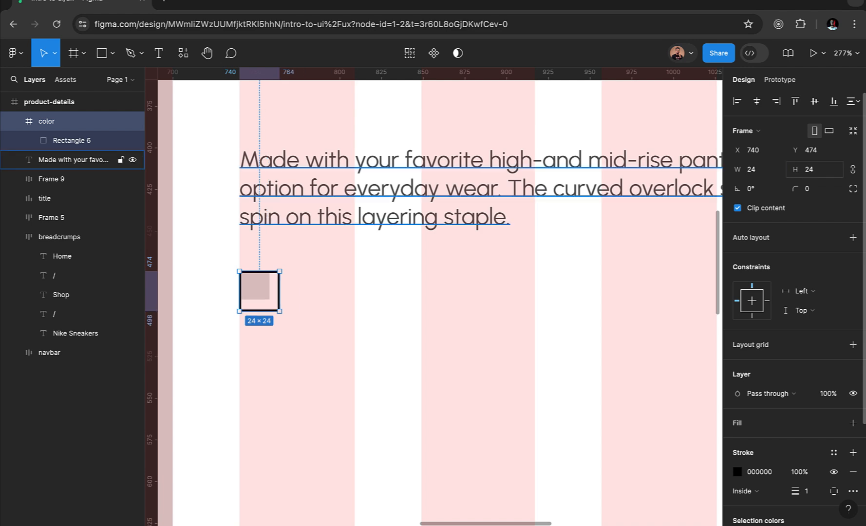
# Step: Move the inner rectangle to X 2, Y 2 so it is centred within the "color" frame
pyautogui.click(262, 291)
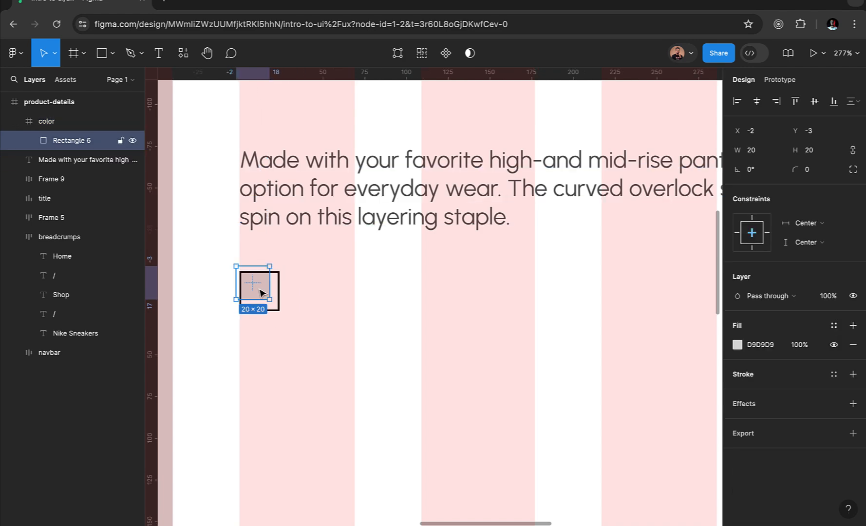
pyautogui.scroll(5, 263, 292)
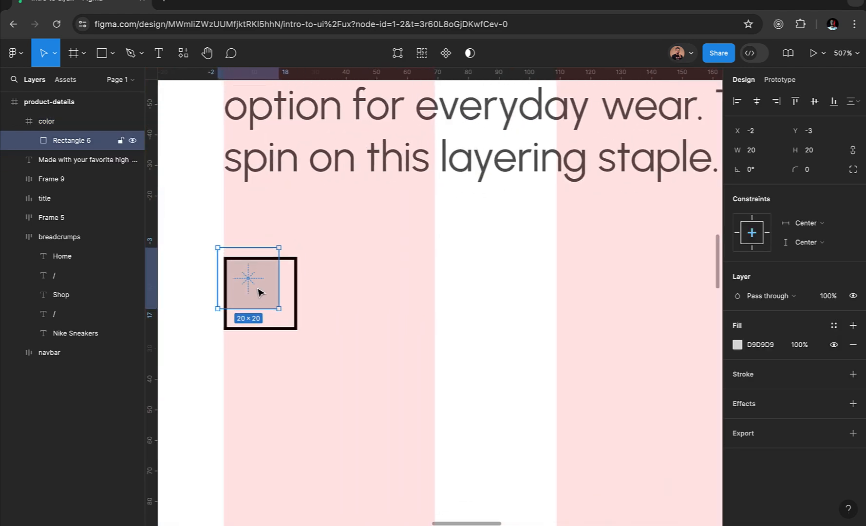
pyautogui.moveTo(259, 293); pyautogui.dragTo(263, 301)
pyautogui.click(344, 340)
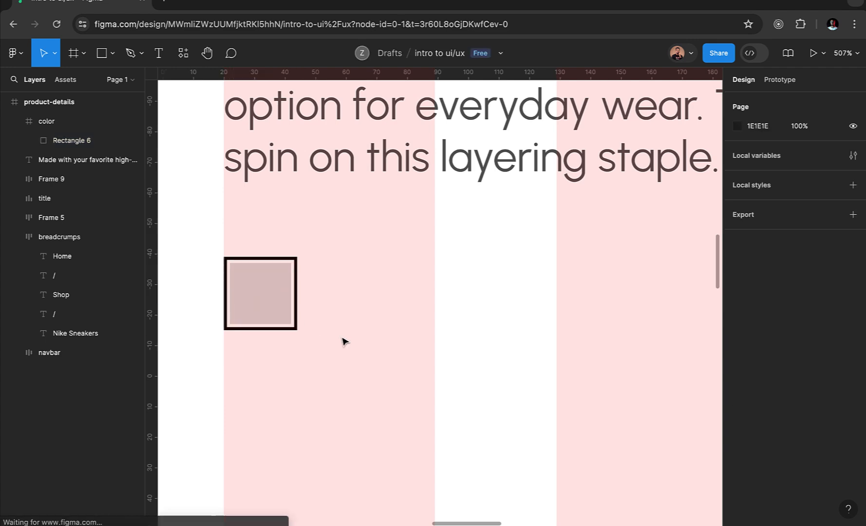
# Step: Set the "color" frame's black stroke to be aligned outside the frame
pyautogui.scroll(-5, 345, 341)
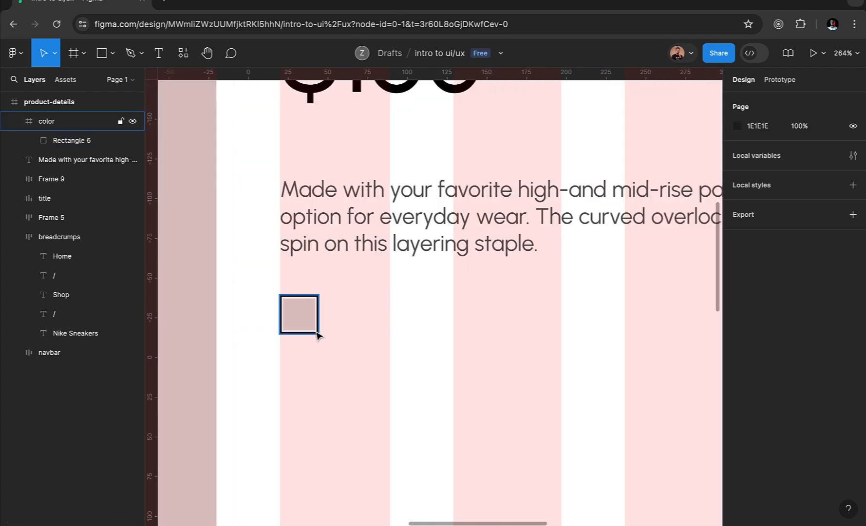
pyautogui.click(314, 331)
pyautogui.scroll(-3, 814, 442)
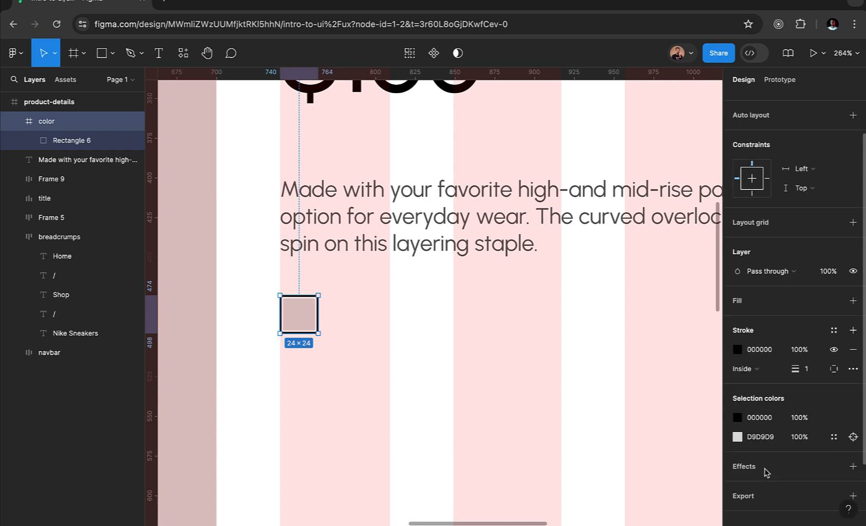
pyautogui.click(762, 377)
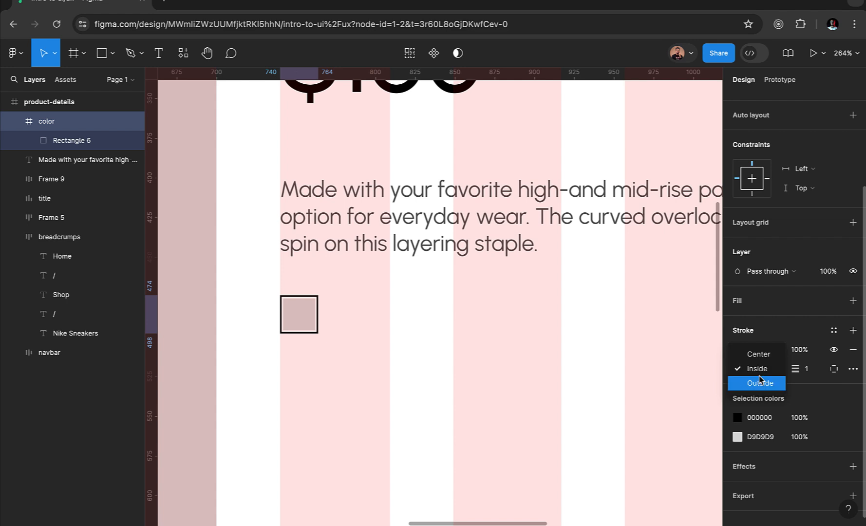
pyautogui.click(760, 383)
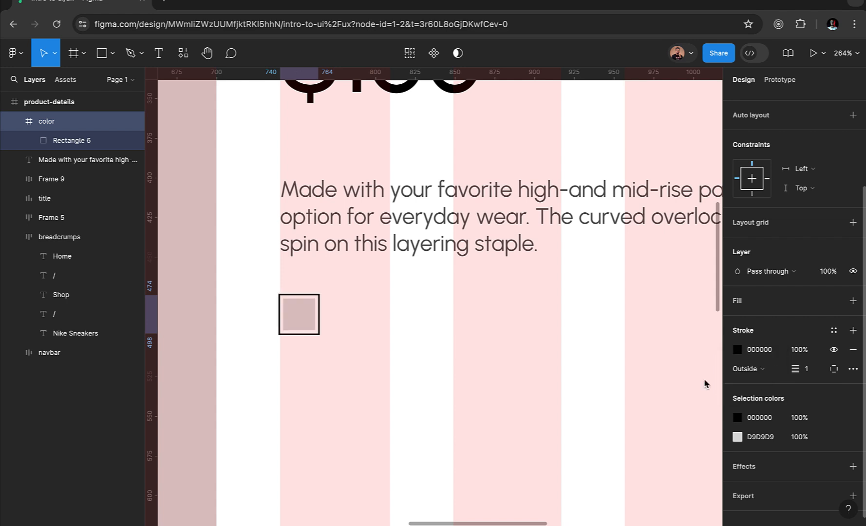
pyautogui.click(336, 348)
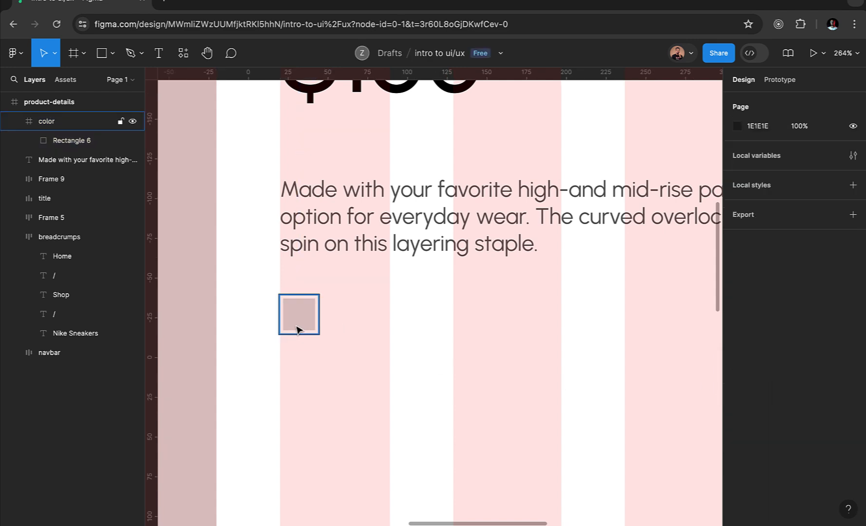
pyautogui.doubleClick(299, 330)
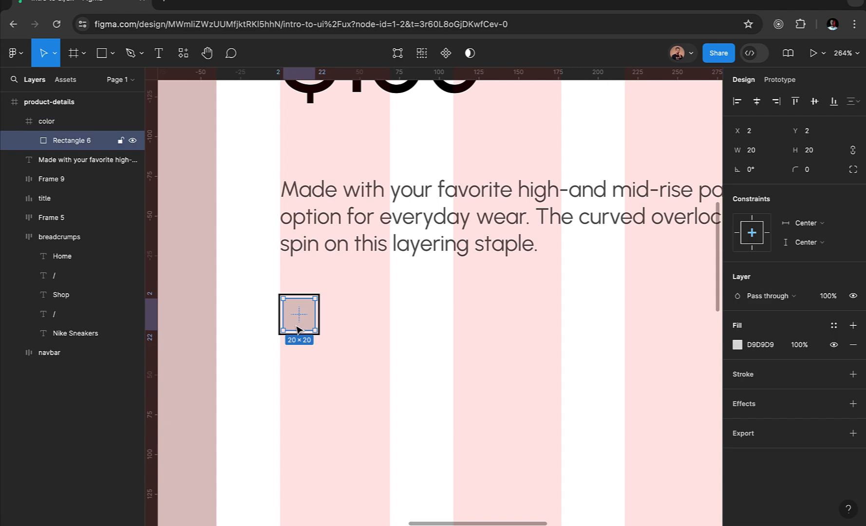
pyautogui.click(328, 358)
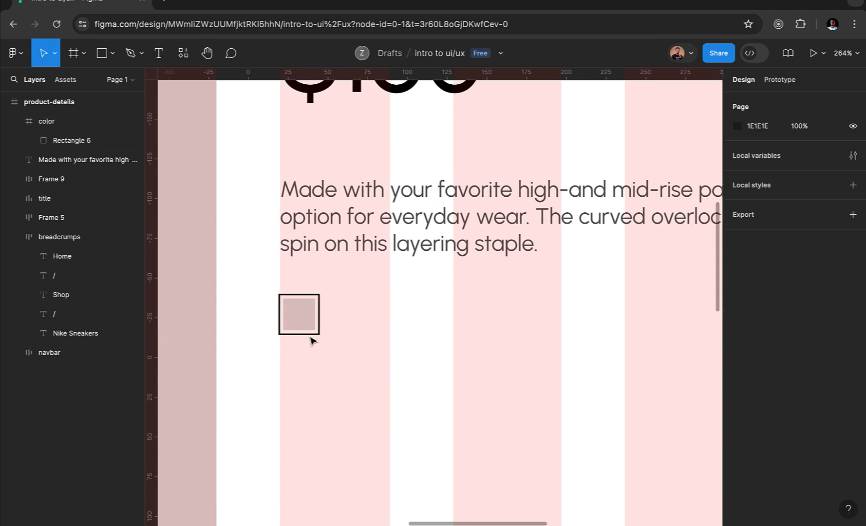
# Step: Duplicate the "color" frame and arrange both swatches in a horizontal auto layout with a gap of 8
pyautogui.click(51, 123)
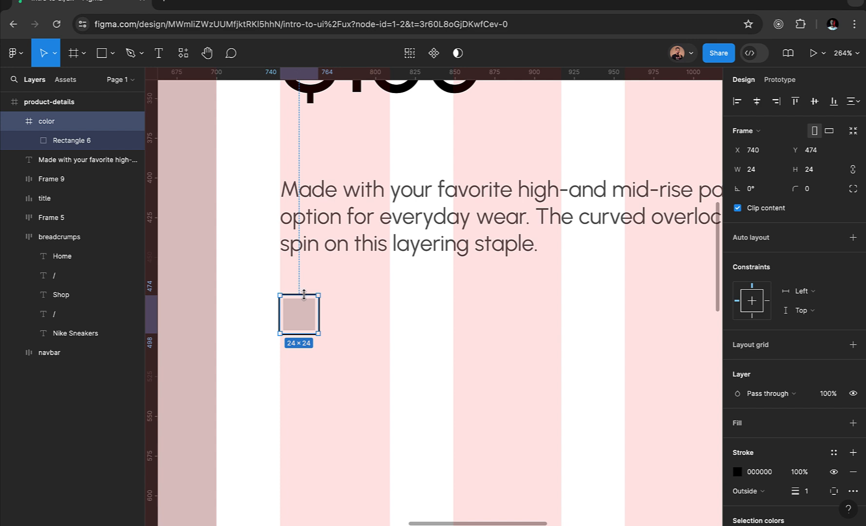
pyautogui.hotkey('ctrl', 'd')
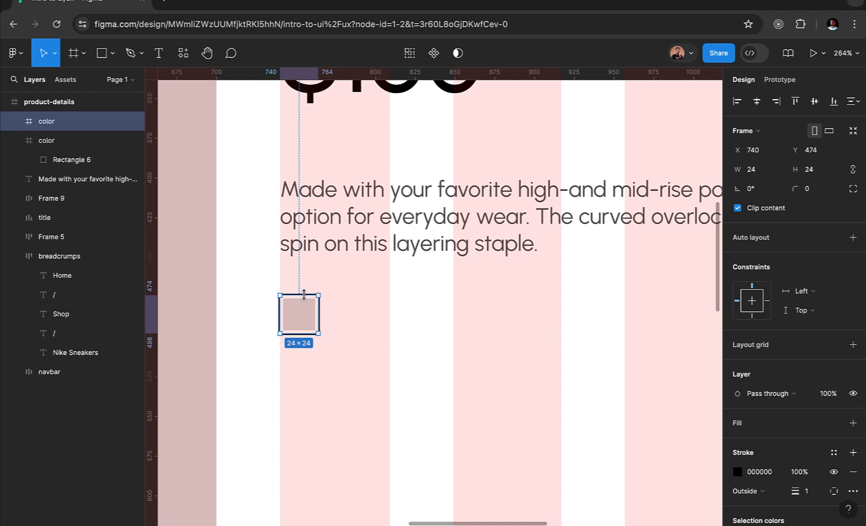
pyautogui.keyDown('shift'); pyautogui.click(56, 142); pyautogui.keyUp('shift')
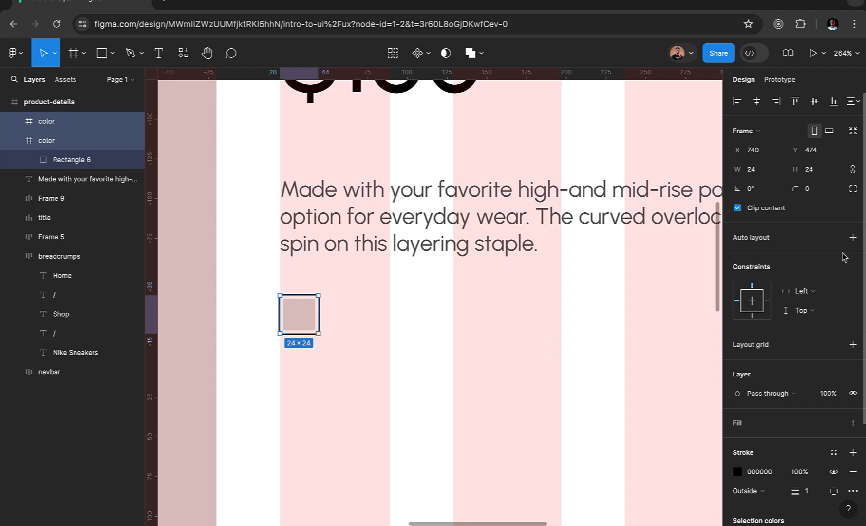
pyautogui.click(854, 238)
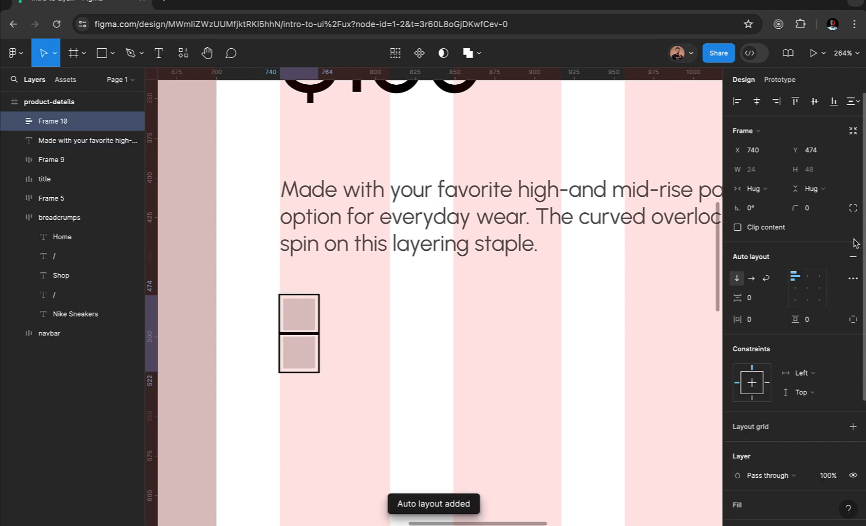
pyautogui.click(752, 279)
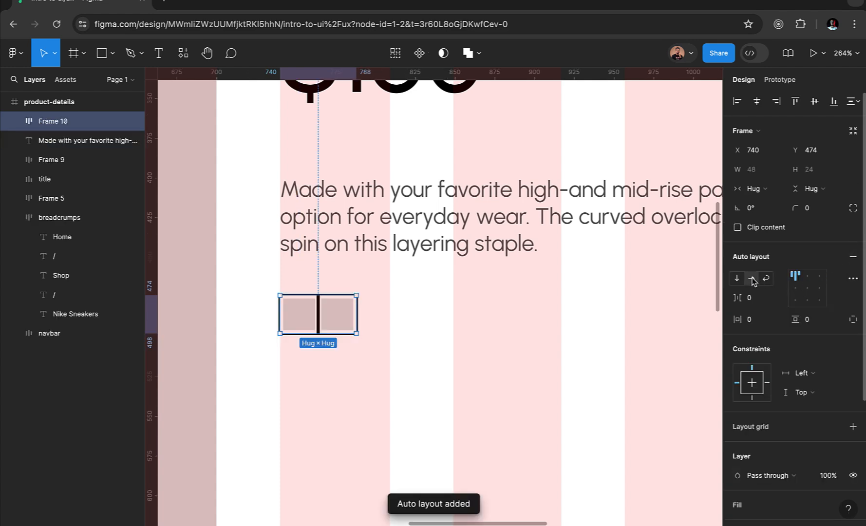
pyautogui.click(753, 302)
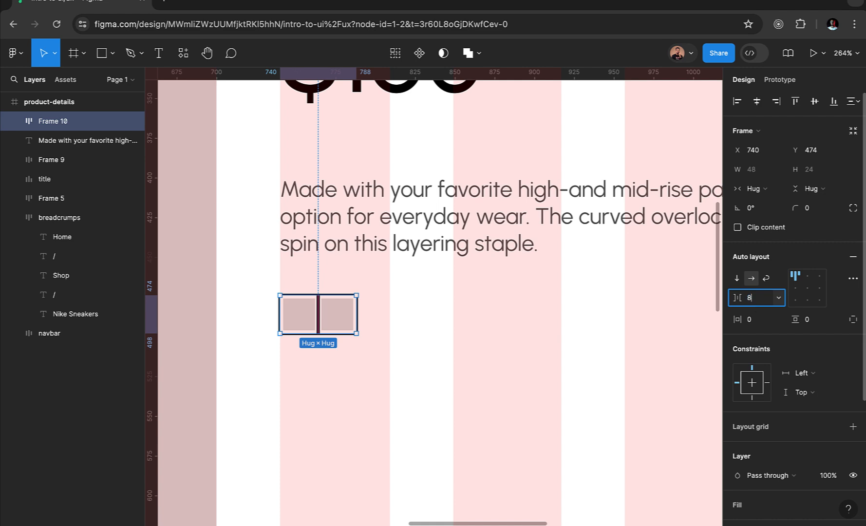
pyautogui.press('Return')
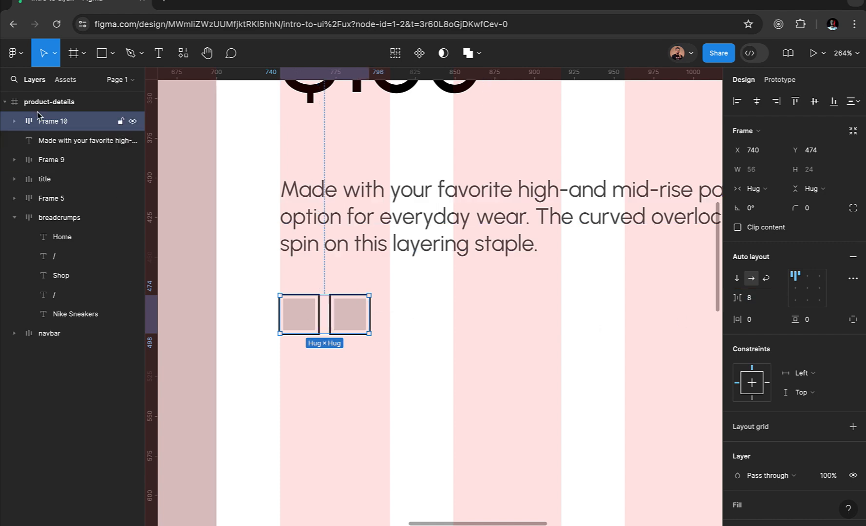
# Step: Rename the auto layout frame holding the swatches as "colors"
pyautogui.doubleClick(51, 124)
pyautogui.write('co')
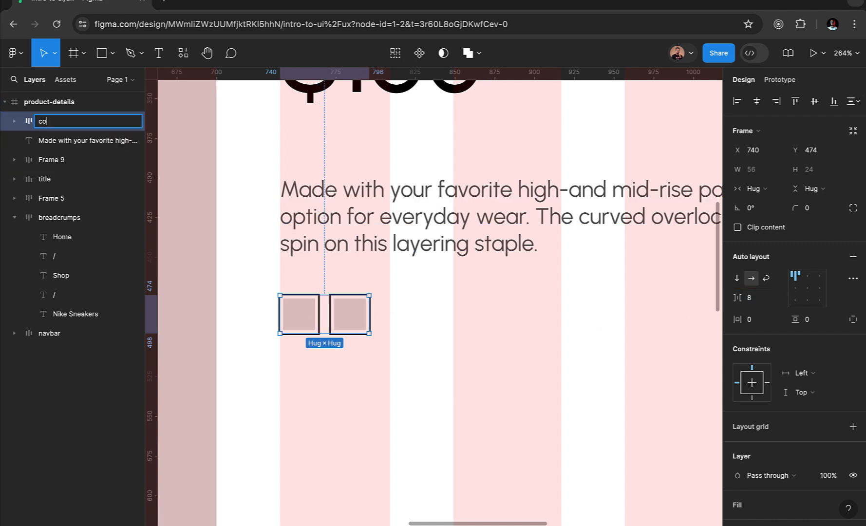
pyautogui.write('lors')
pyautogui.press('Return')
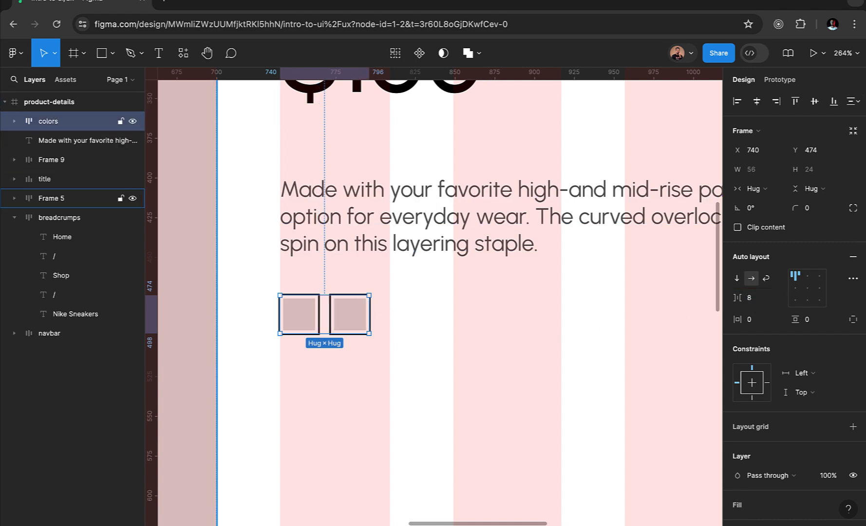
# Step: Duplicate the second swatch three times inside "colors" to make a row of five
pyautogui.click(15, 122)
pyautogui.click(68, 180)
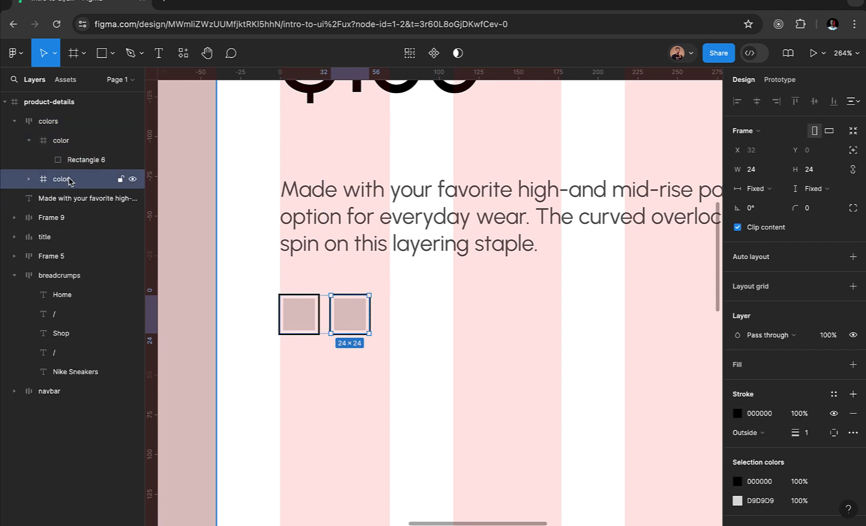
pyautogui.hotkey('ctrl', 'd')
pyautogui.hotkey('ctrl', 'd')
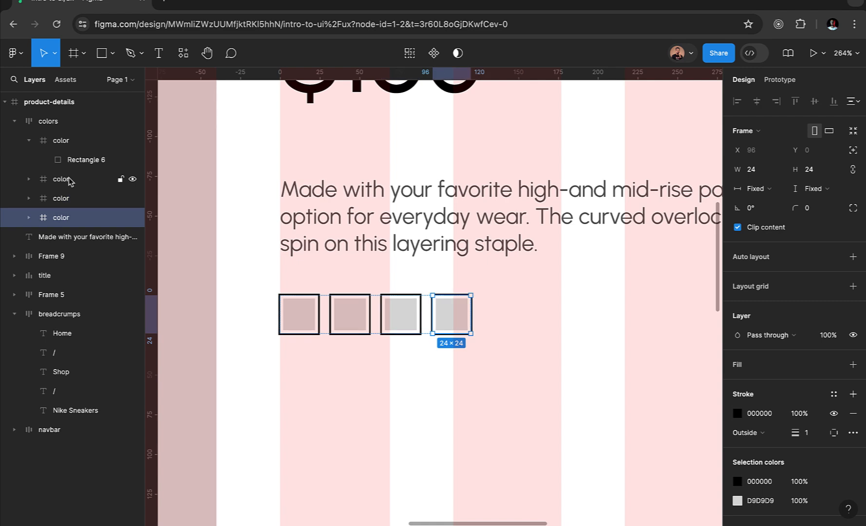
pyautogui.hotkey('ctrl', 'd')
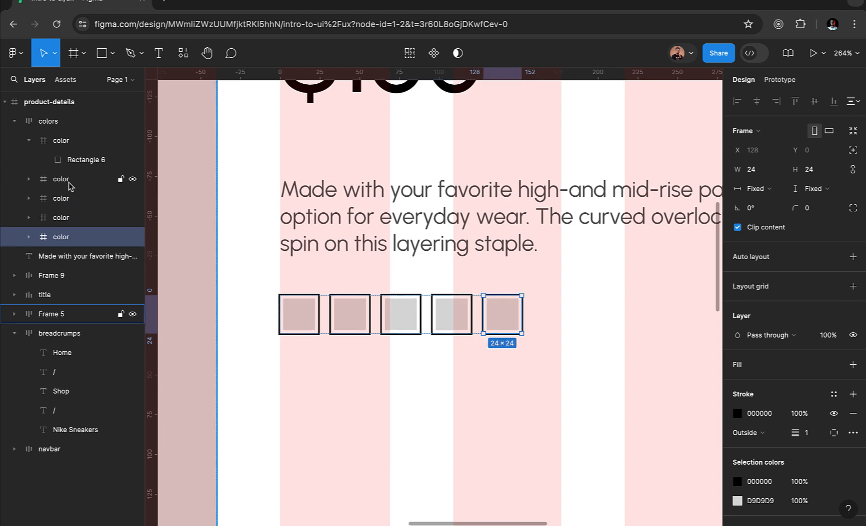
# Step: Give the last four swatches a light grey E6E6E6 stroke with a weight of 0.5
pyautogui.click(71, 185)
pyautogui.keyDown('shift'); pyautogui.click(71, 237); pyautogui.keyUp('shift')
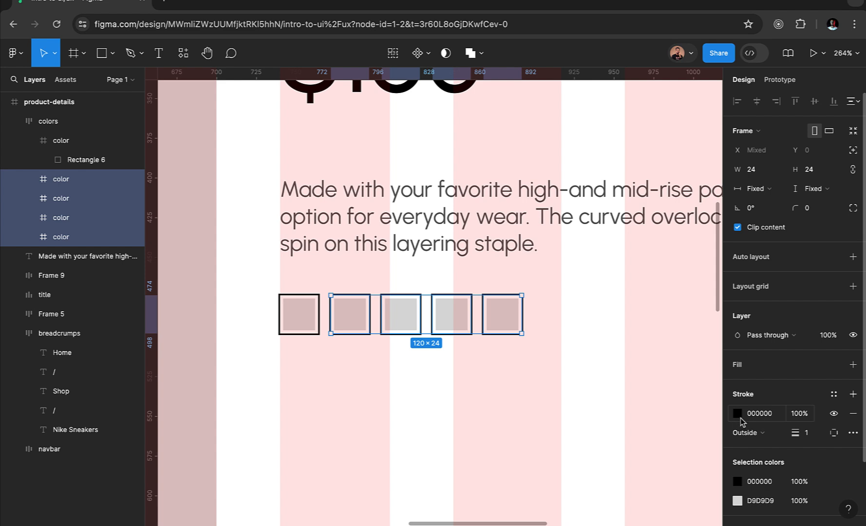
pyautogui.click(737, 413)
pyautogui.moveTo(606, 280)
pyautogui.mouseDown()
pyautogui.moveTo(560, 257)
pyautogui.moveTo(549, 235)
pyautogui.mouseUp()
pyautogui.click(812, 438)
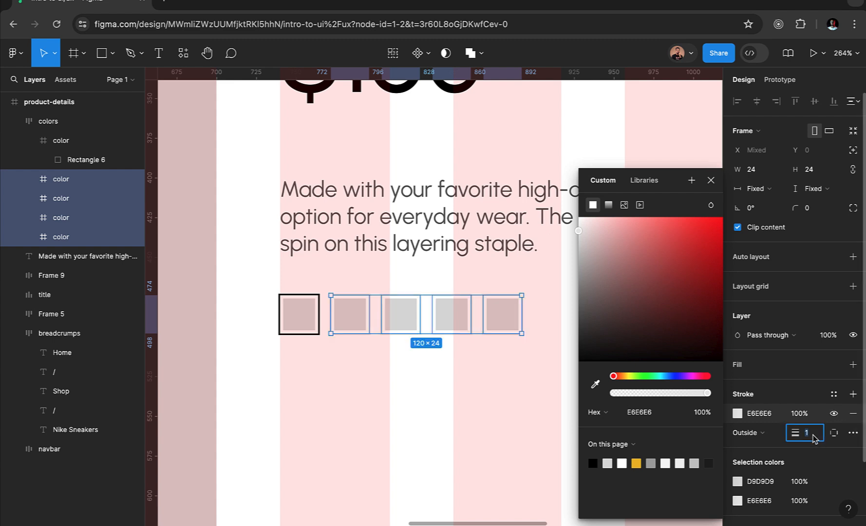
pyautogui.write('.5')
pyautogui.press('Return')
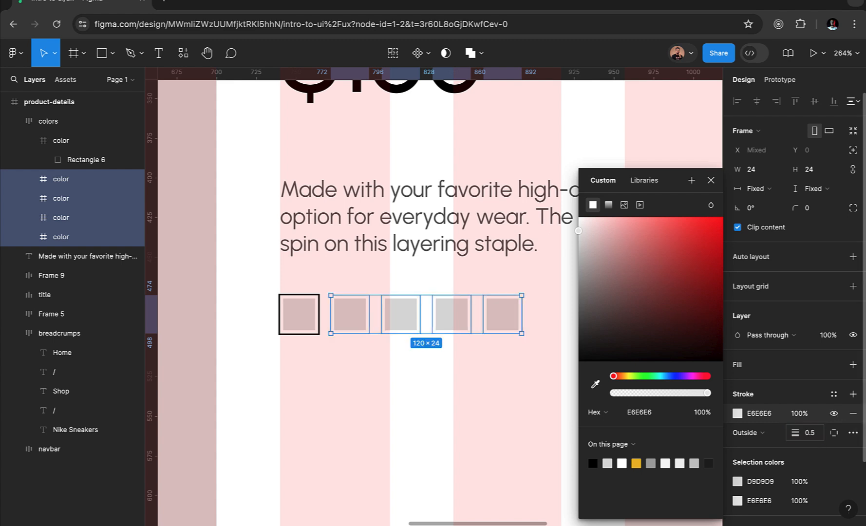
pyautogui.click(505, 410)
# Step: Examine the swatch row's size, spacing and alignment against the title, prices and description
pyautogui.scroll(-5, 506, 413)
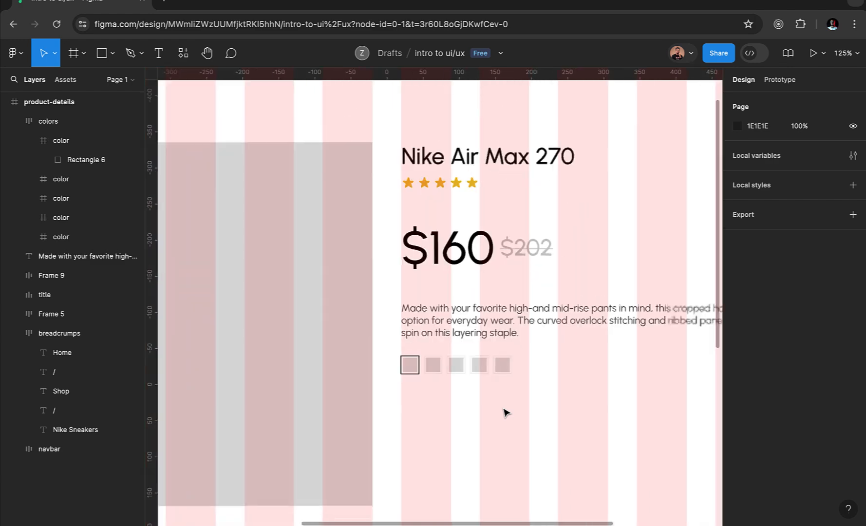
pyautogui.scroll(-2, 504, 413)
pyautogui.scroll(4, 505, 413)
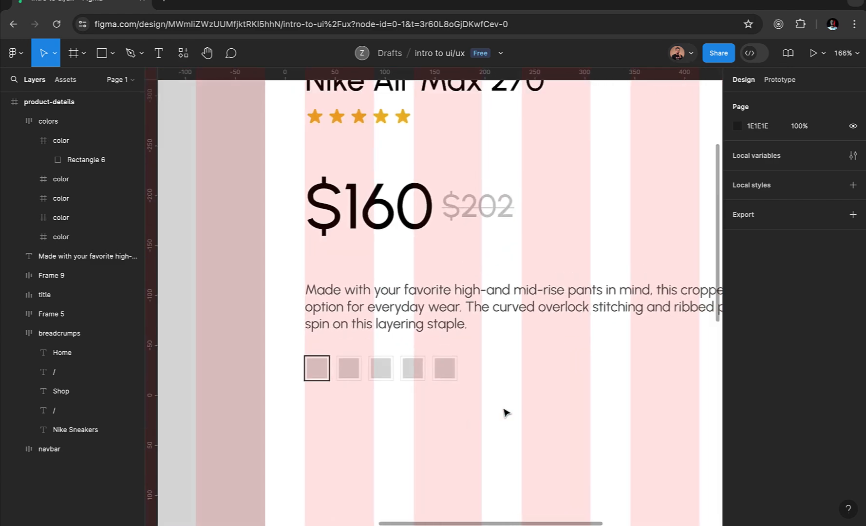
pyautogui.hscroll(2, 337, 387)
pyautogui.click(281, 376)
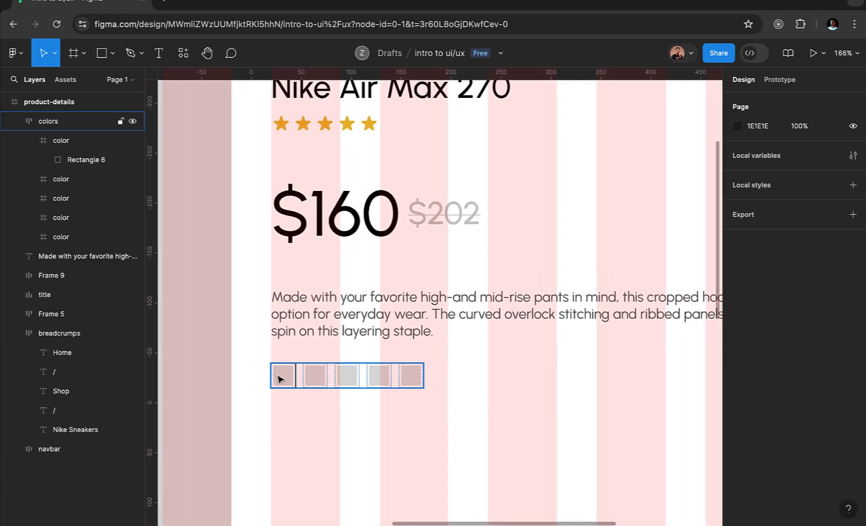
pyautogui.scroll(-7, 299, 404)
pyautogui.hscroll(-2, 300, 405)
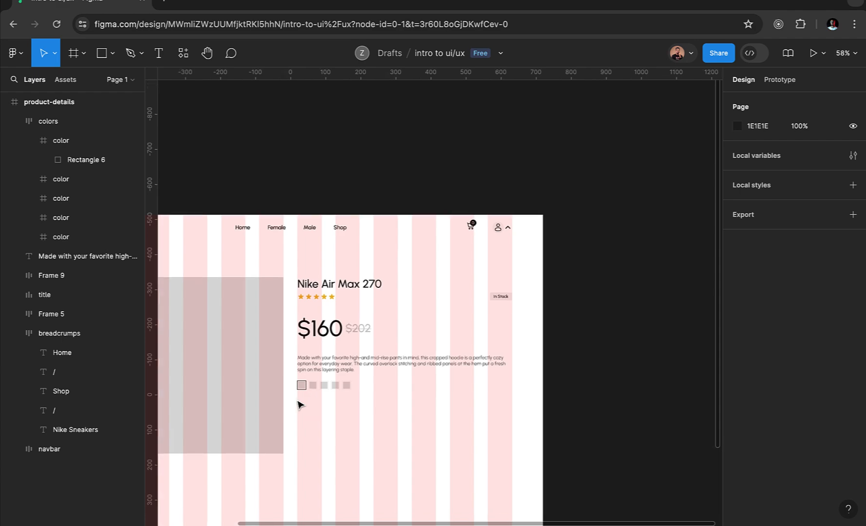
pyautogui.scroll(6, 299, 405)
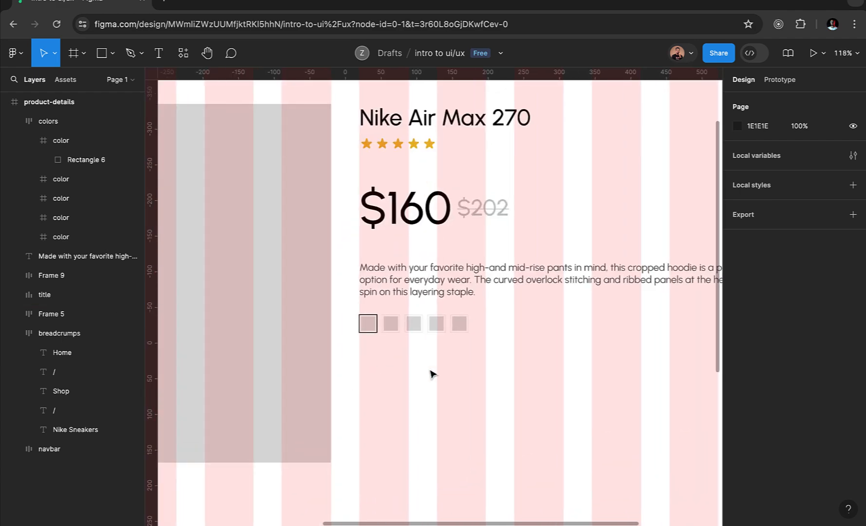
pyautogui.scroll(3, 432, 371)
pyautogui.scroll(4, 419, 363)
pyautogui.click(276, 260)
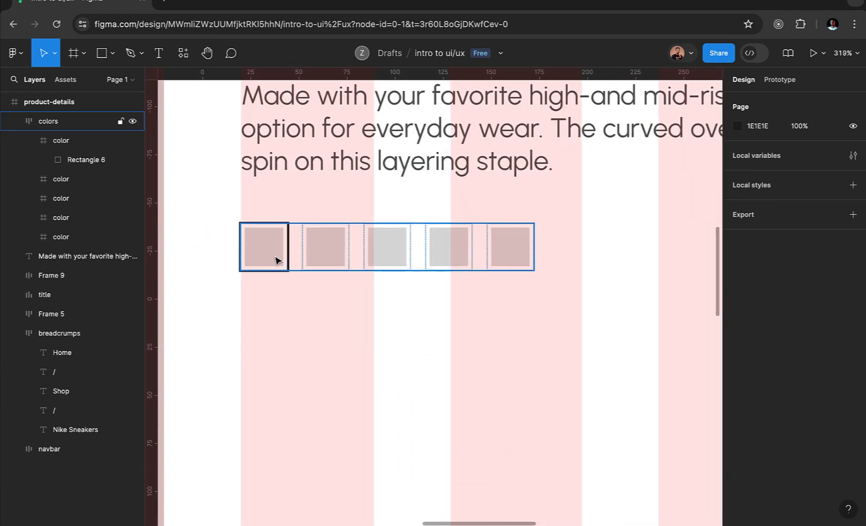
# Step: Fill the inner square of the first swatch with dark red 9F2323
pyautogui.click(276, 260)
pyautogui.click(277, 260)
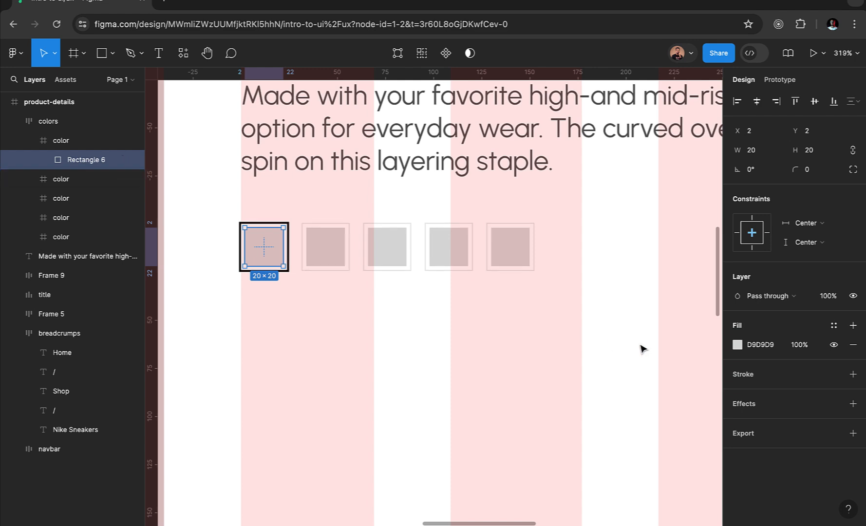
pyautogui.click(738, 345)
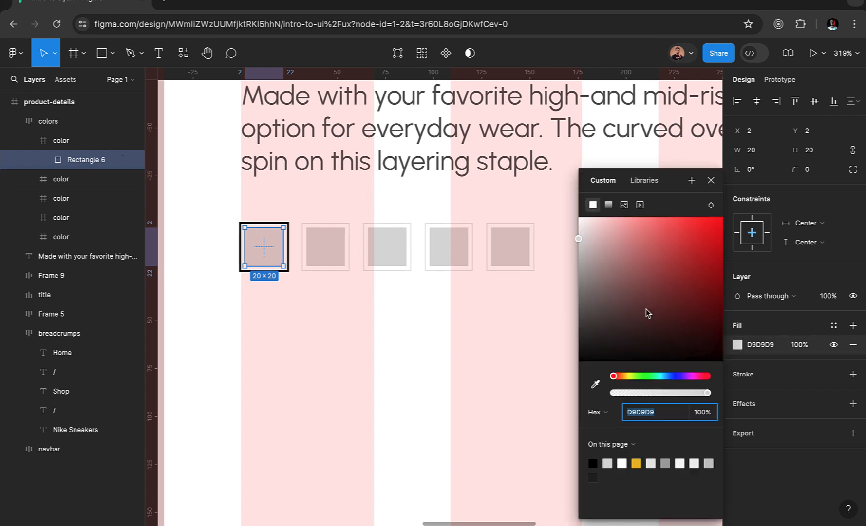
pyautogui.click(707, 247)
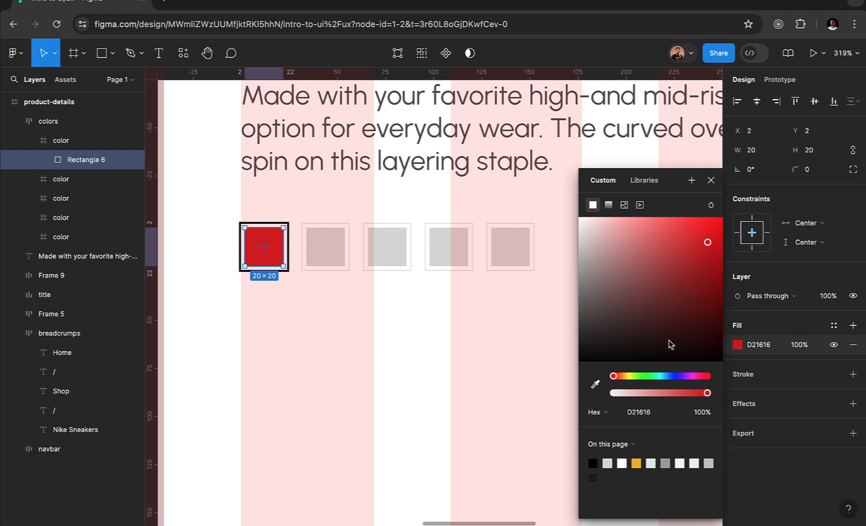
pyautogui.click(691, 272)
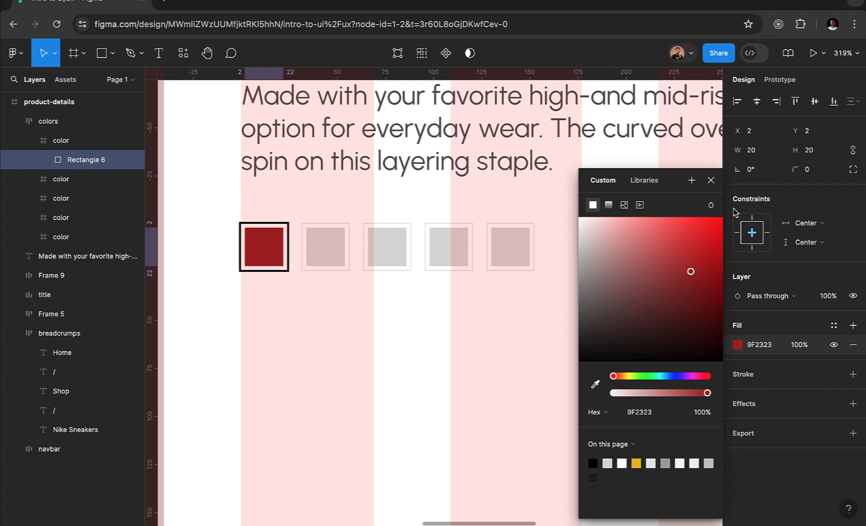
pyautogui.click(711, 180)
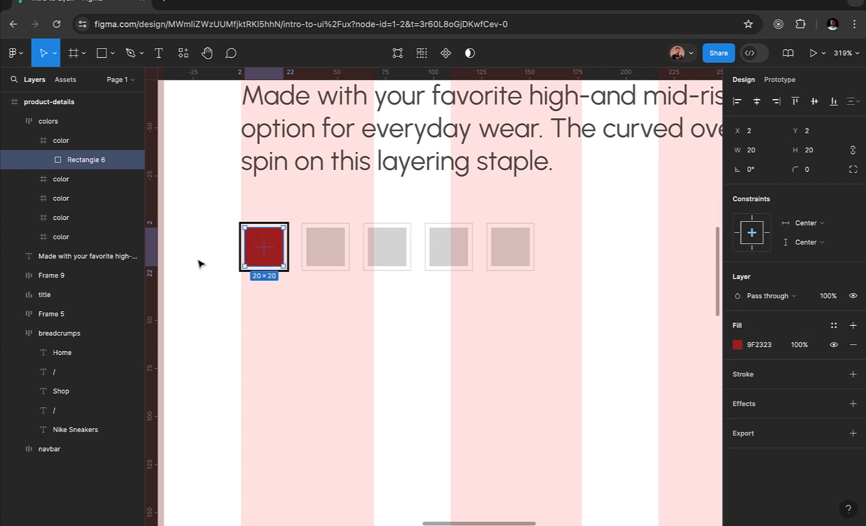
# Step: Fill the inner square of the second swatch with green 209324
pyautogui.click(297, 244)
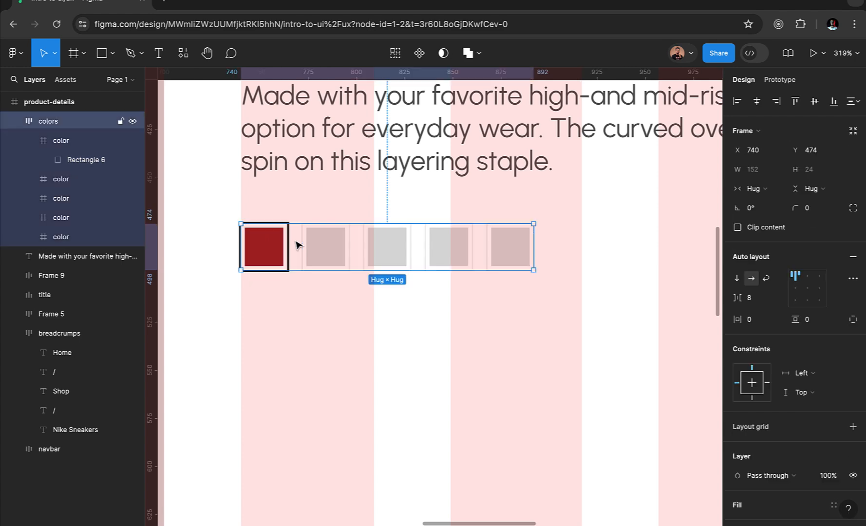
pyautogui.doubleClick(321, 247)
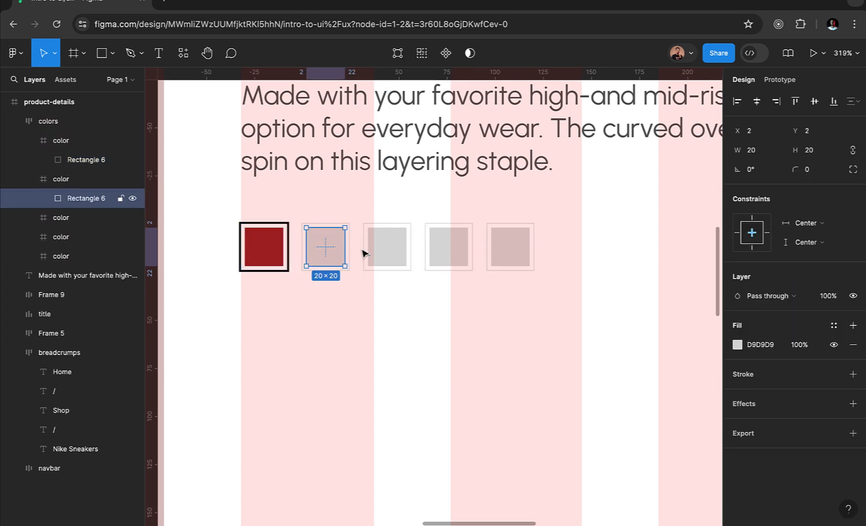
pyautogui.click(737, 345)
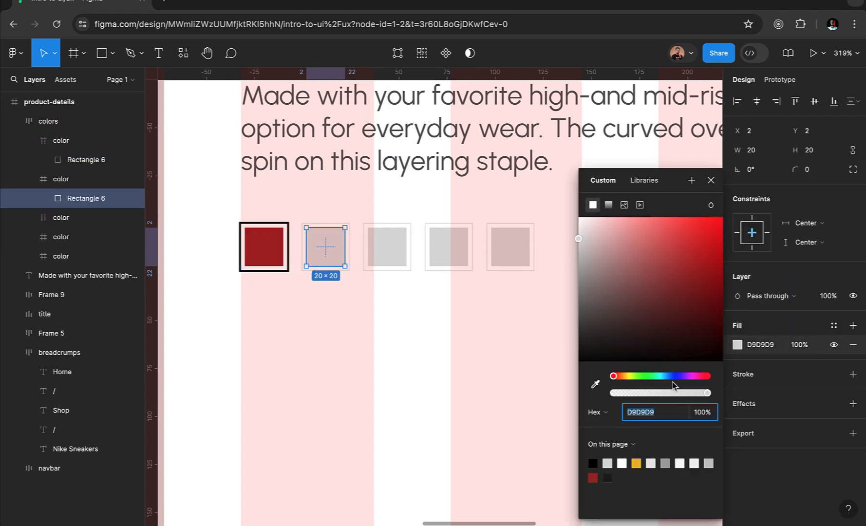
pyautogui.click(647, 377)
pyautogui.click(694, 273)
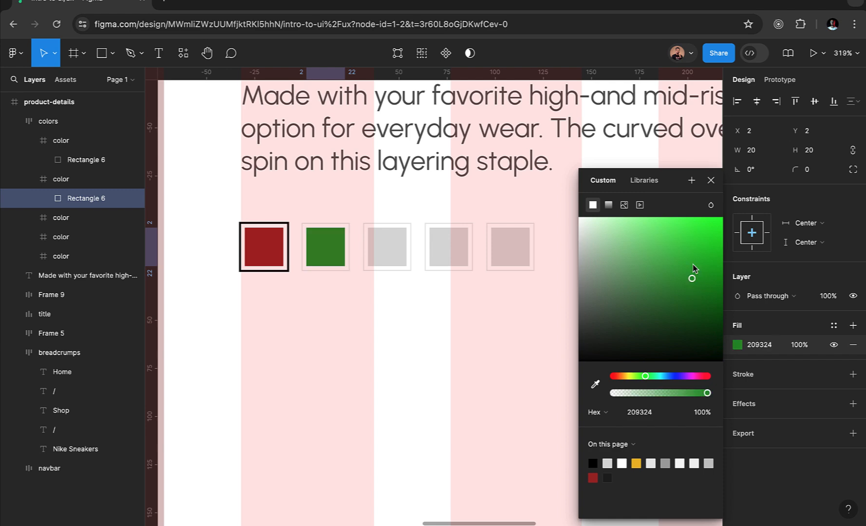
pyautogui.click(711, 180)
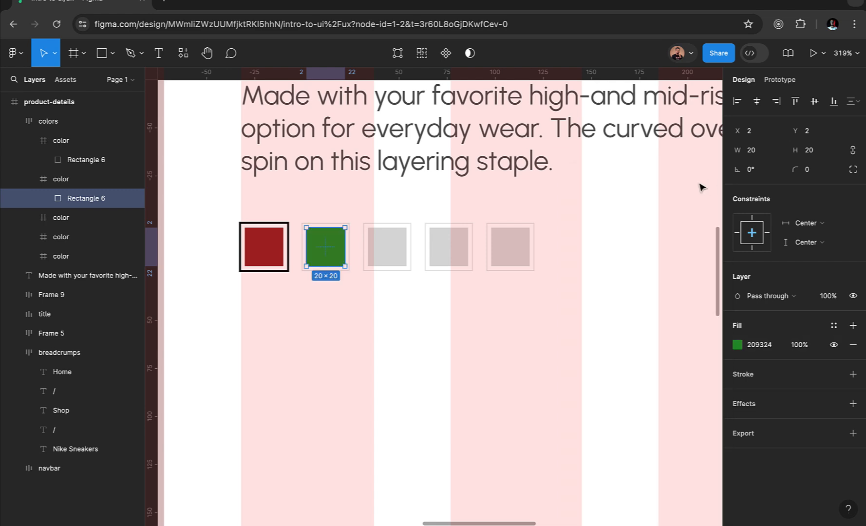
# Step: Fill the inner square of the third swatch with soft blue 6F73DA
pyautogui.doubleClick(368, 238)
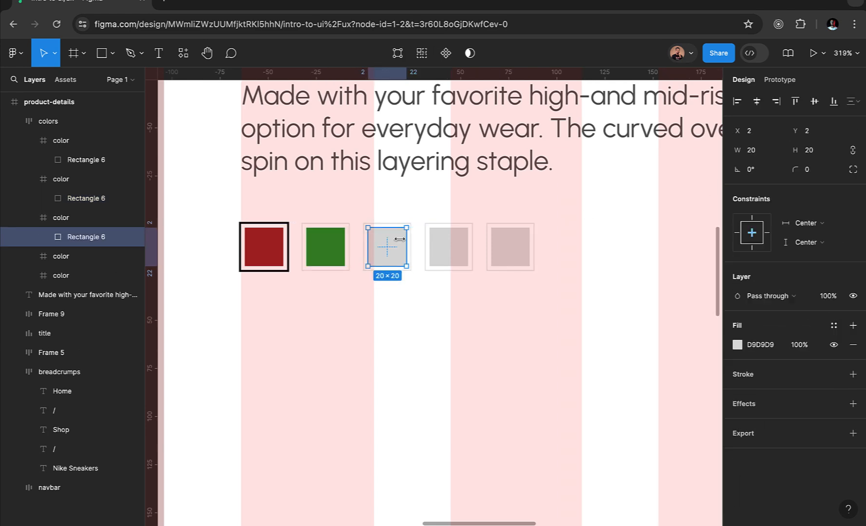
pyautogui.click(737, 345)
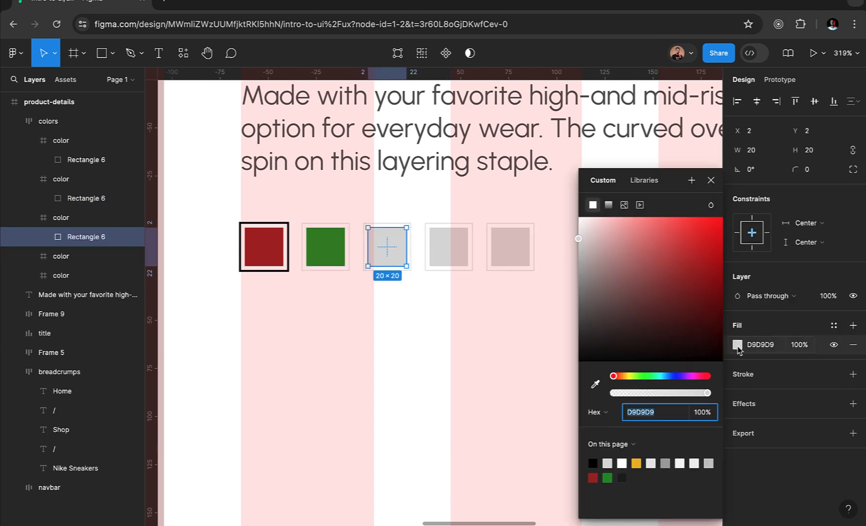
pyautogui.click(675, 376)
pyautogui.click(652, 245)
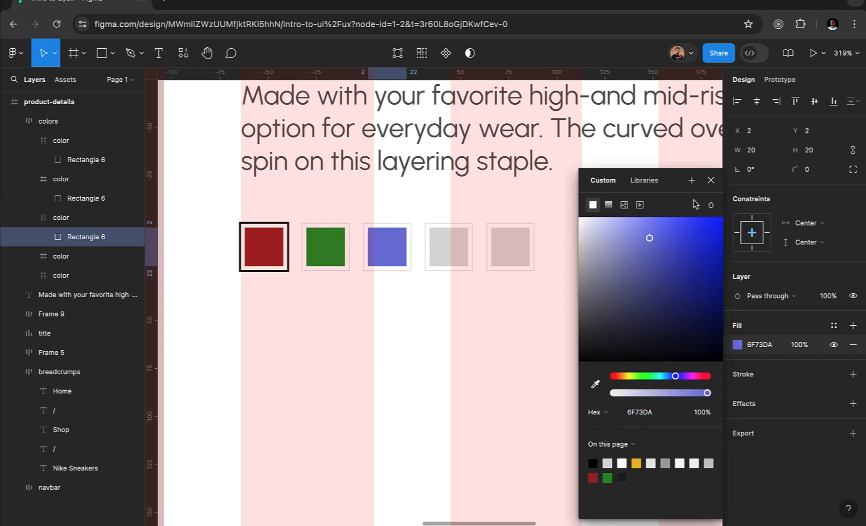
pyautogui.click(711, 180)
# Step: Fill the inner square of the fourth swatch with black 000000
pyautogui.click(448, 252)
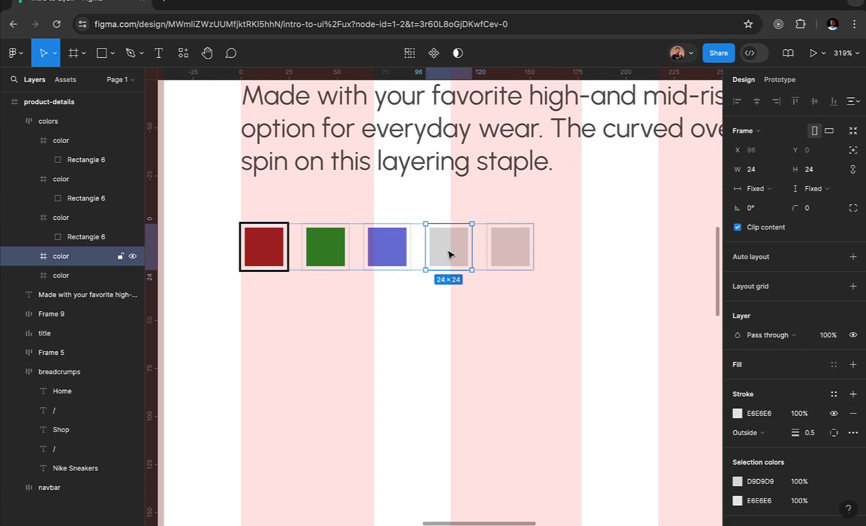
pyautogui.click(448, 252)
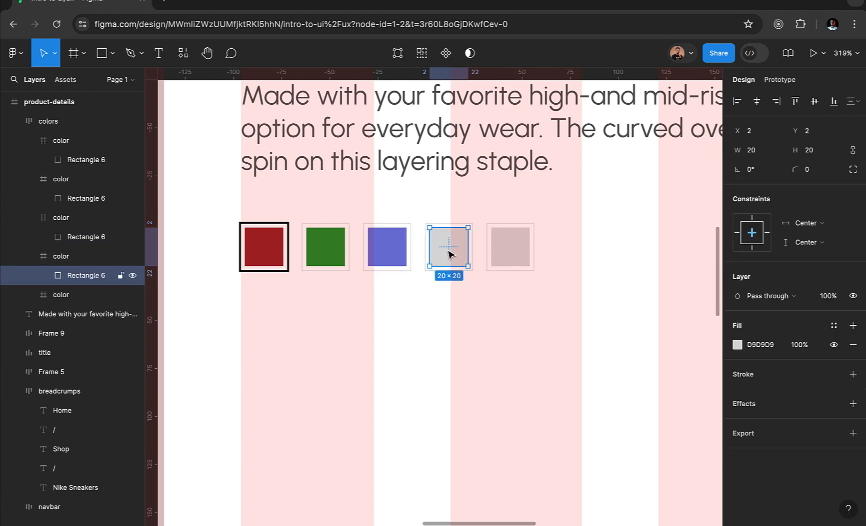
pyautogui.click(775, 346)
pyautogui.write('000')
pyautogui.press('Return')
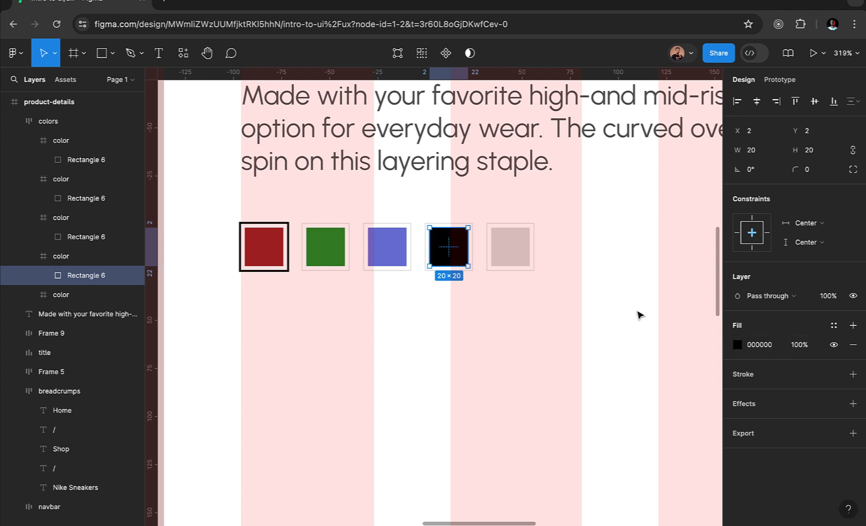
# Step: Fill the inner square of the fifth swatch with orange F4992F
pyautogui.click(510, 252)
pyautogui.click(510, 251)
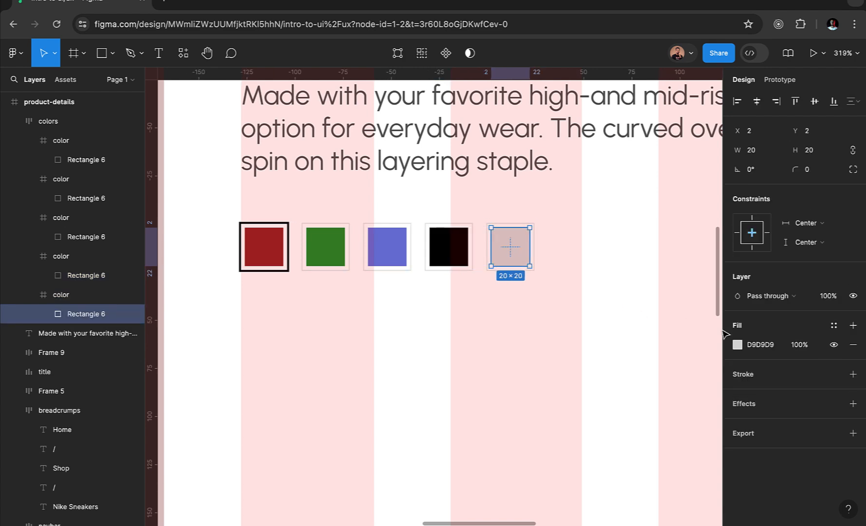
pyautogui.click(738, 345)
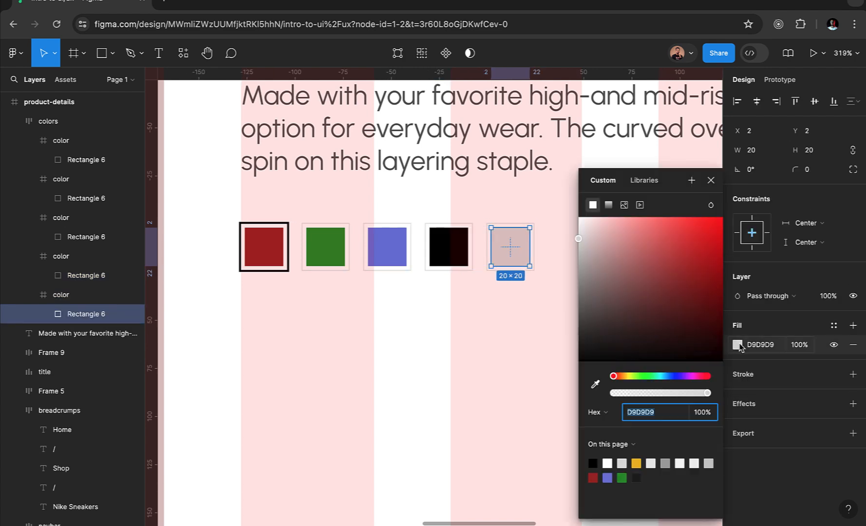
pyautogui.click(630, 377)
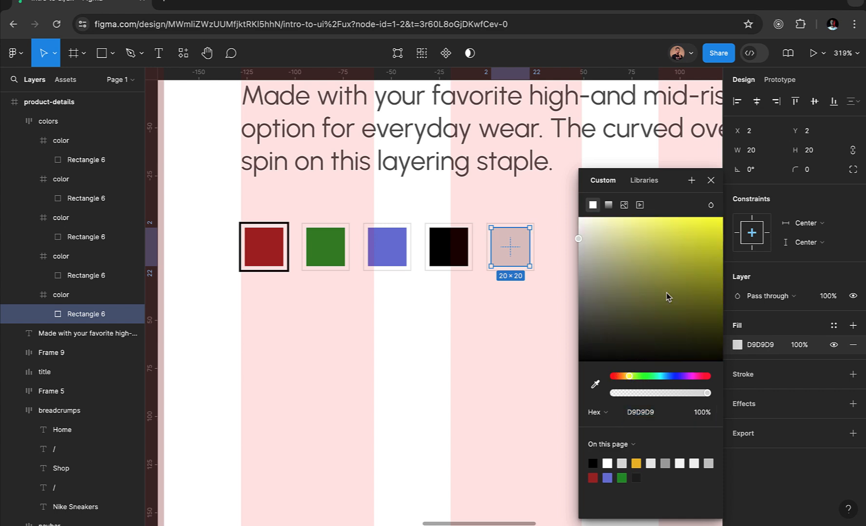
pyautogui.click(622, 377)
pyautogui.click(665, 222)
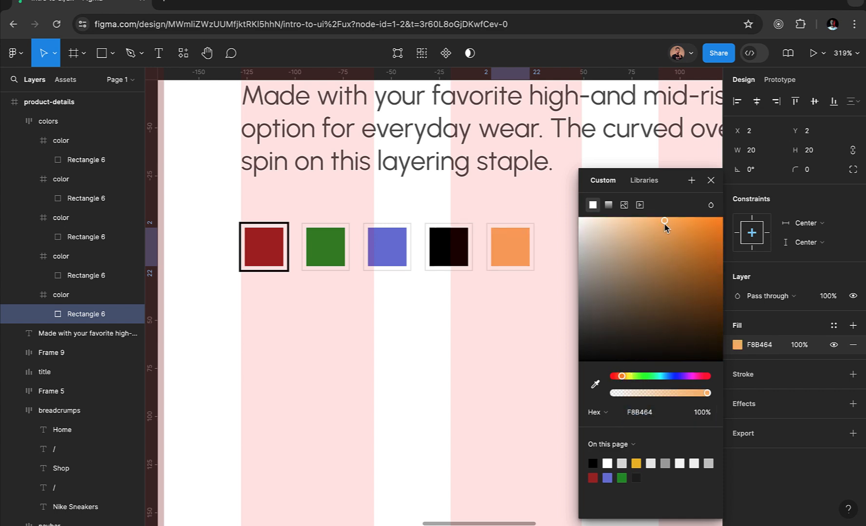
pyautogui.click(697, 230)
pyautogui.click(711, 181)
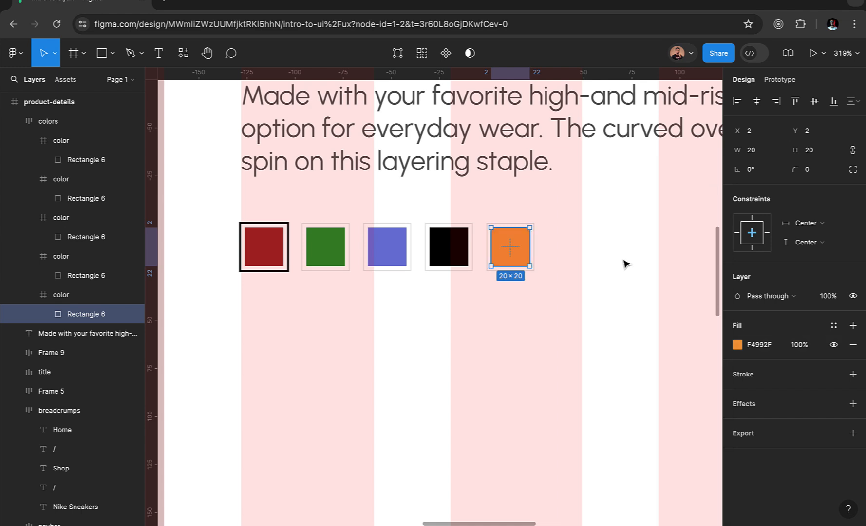
pyautogui.click(564, 318)
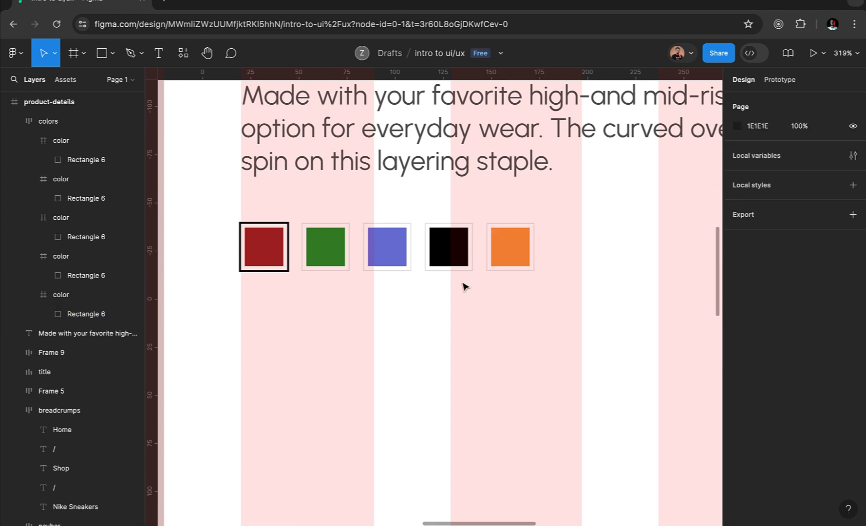
# Step: Move the "colors" row down to Y 494 and add a "Color:" text label above it at font size 16
pyautogui.click(419, 259)
pyautogui.moveTo(379, 252); pyautogui.dragTo(380, 291)
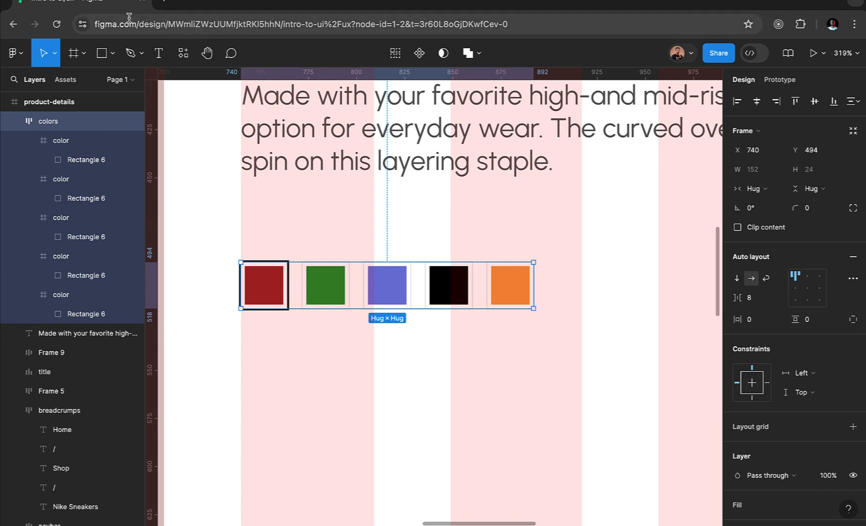
pyautogui.click(155, 52)
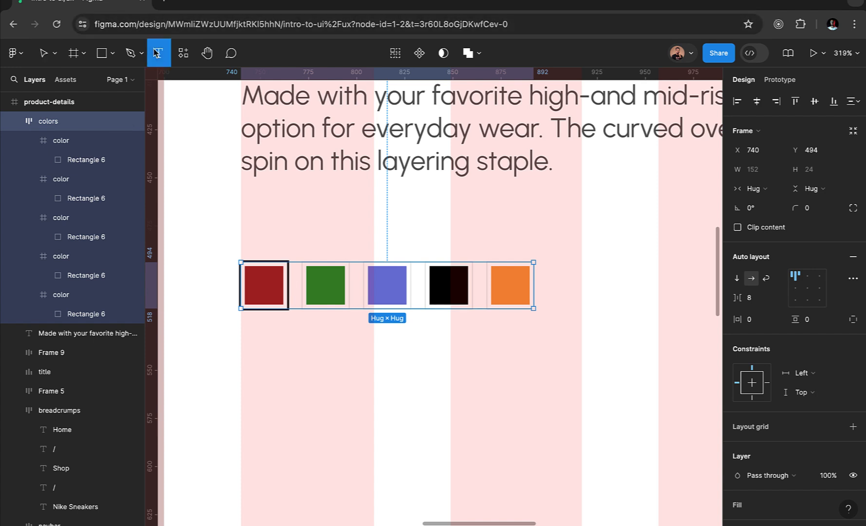
pyautogui.click(257, 221)
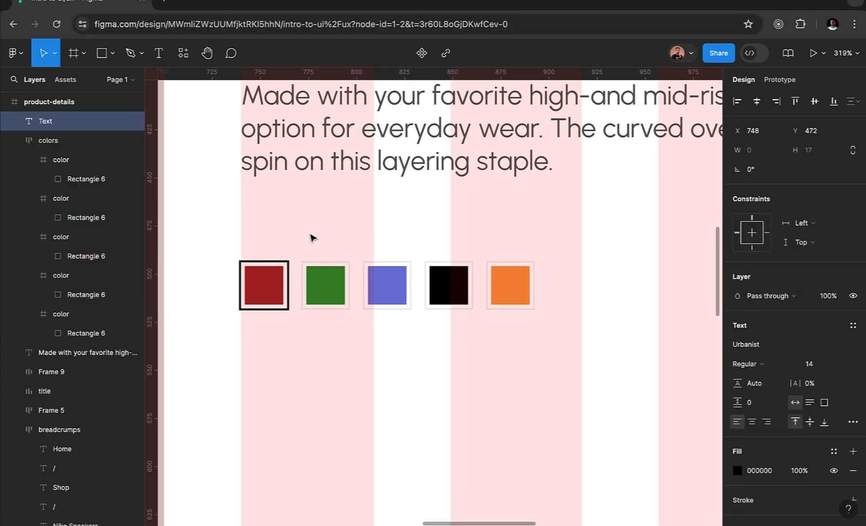
pyautogui.write('Color')
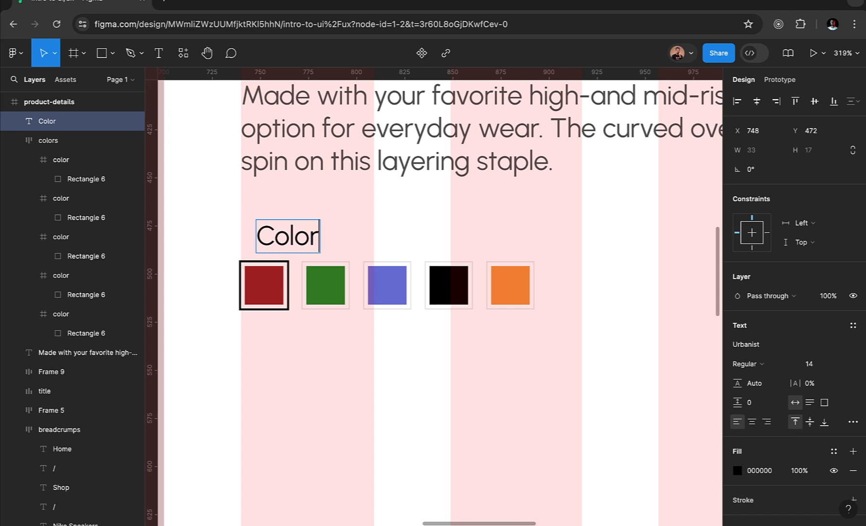
pyautogui.write(':')
pyautogui.press('Escape')
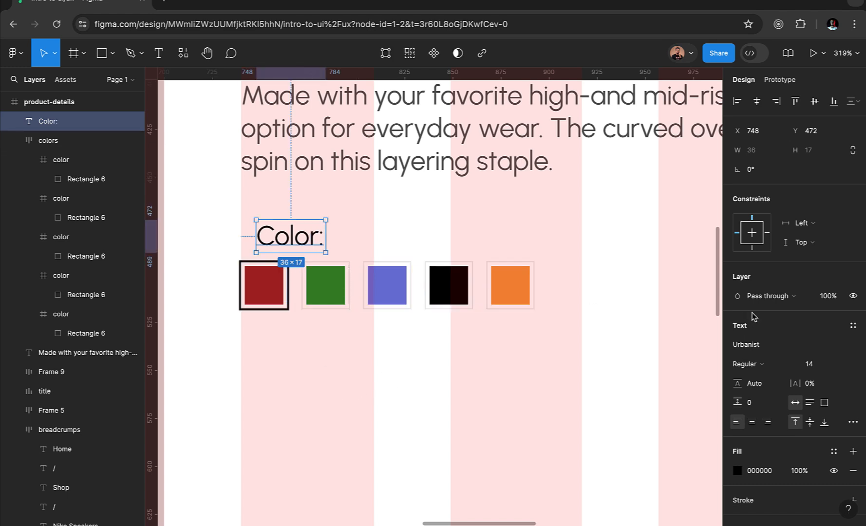
pyautogui.click(817, 366)
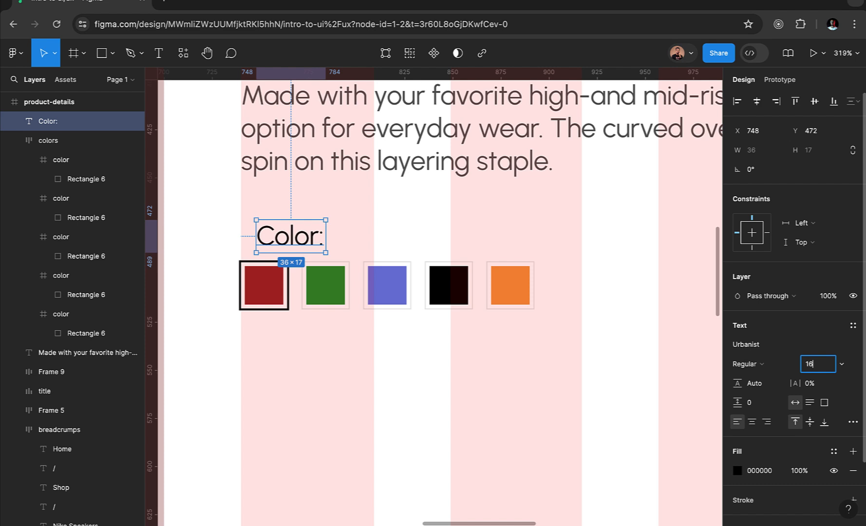
pyautogui.press('Return')
# Step: Combine the "Color:" label and the "colors" row in a vertical auto layout frame with a gap of 12
pyautogui.keyDown('shift'); pyautogui.click(350, 285); pyautogui.keyUp('shift')
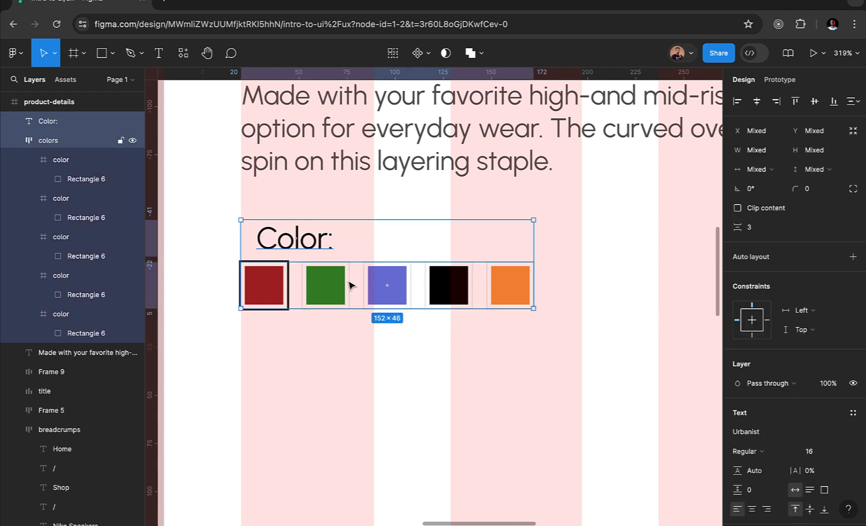
pyautogui.click(852, 257)
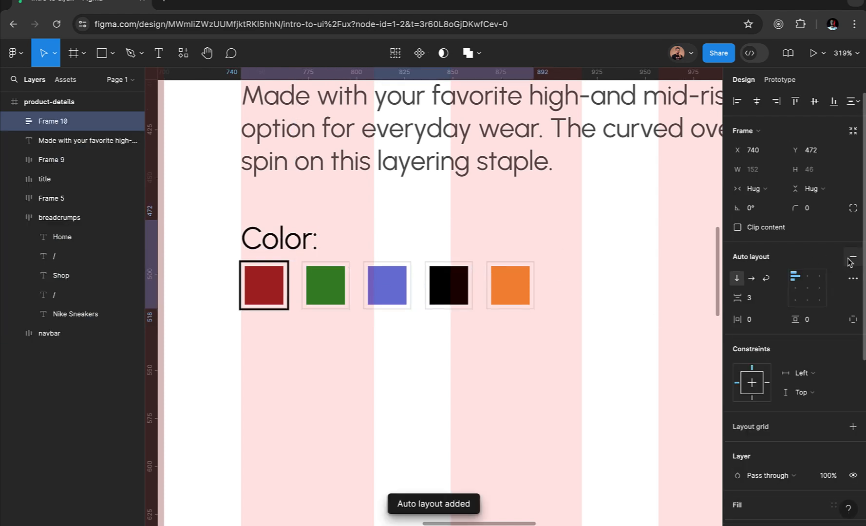
pyautogui.click(753, 300)
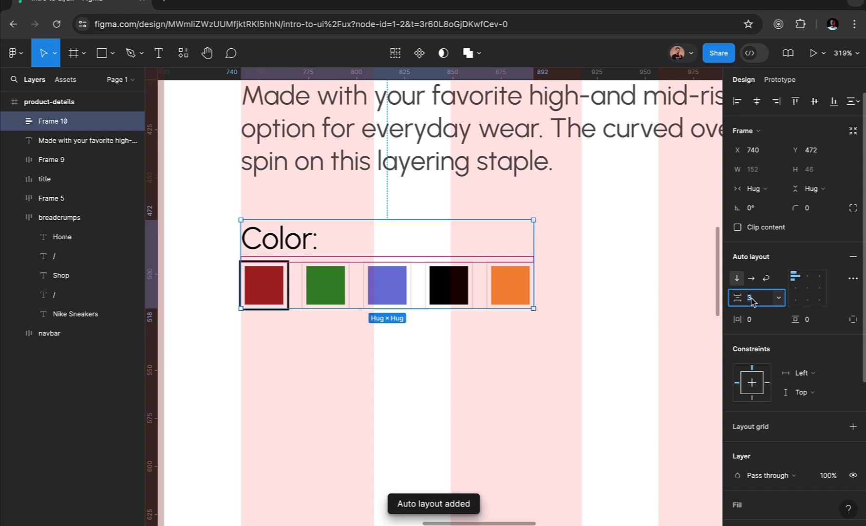
pyautogui.write('12')
pyautogui.press('Return')
# Step: Move the color section frame down to Y 498 below the description and set its vertical gap to 8
pyautogui.scroll(-5, 431, 326)
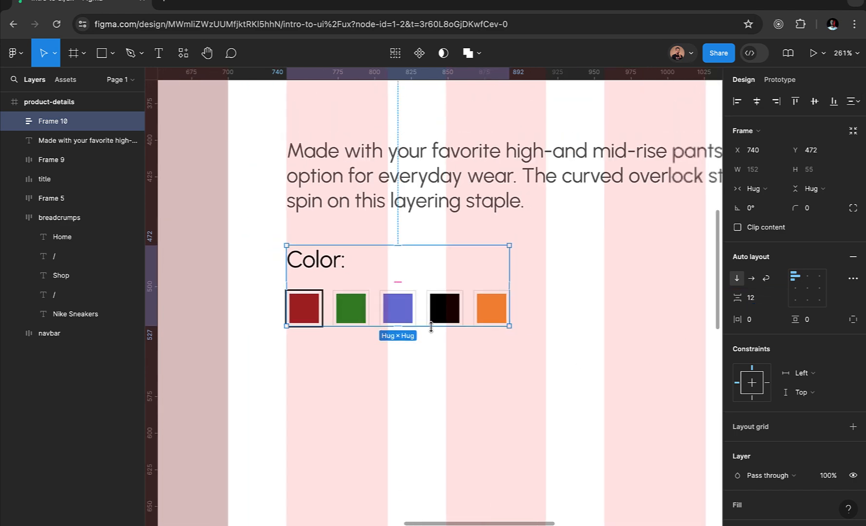
pyautogui.moveTo(393, 317); pyautogui.dragTo(396, 340)
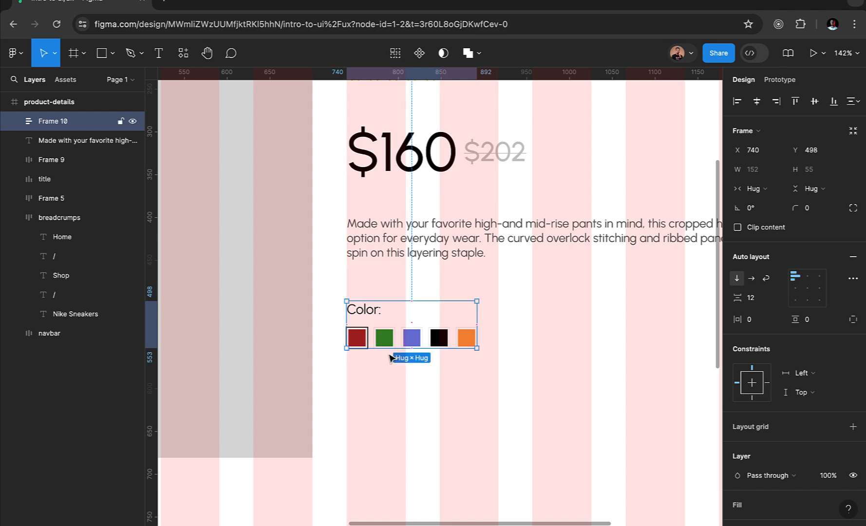
pyautogui.scroll(-2, 393, 357)
pyautogui.hscroll(1, 392, 357)
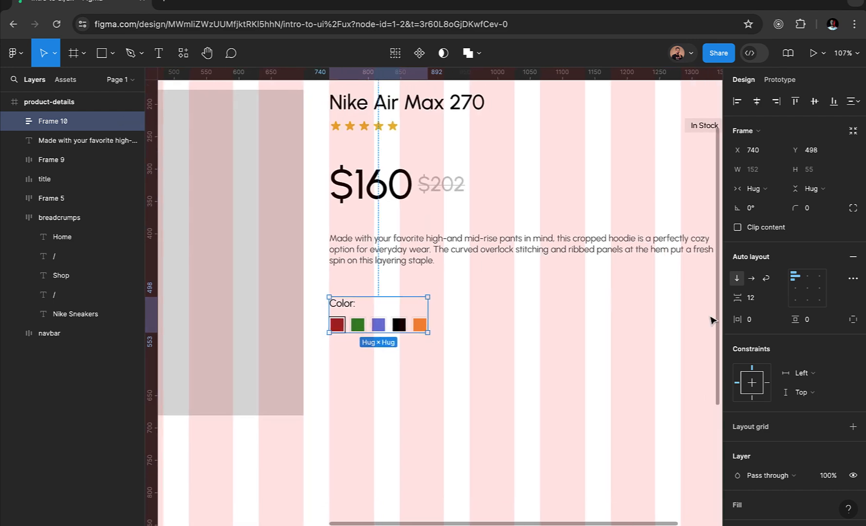
pyautogui.click(758, 299)
pyautogui.write('8')
pyautogui.press('Return')
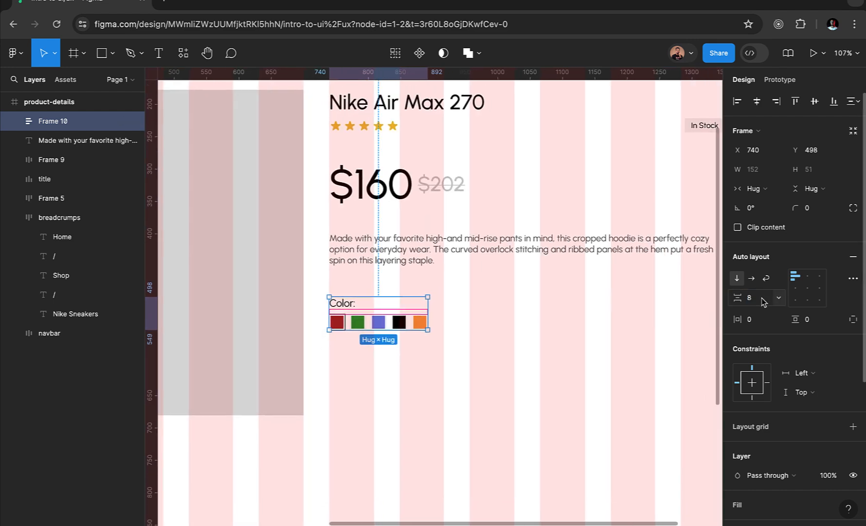
pyautogui.click(480, 366)
pyautogui.hscroll(3, 480, 367)
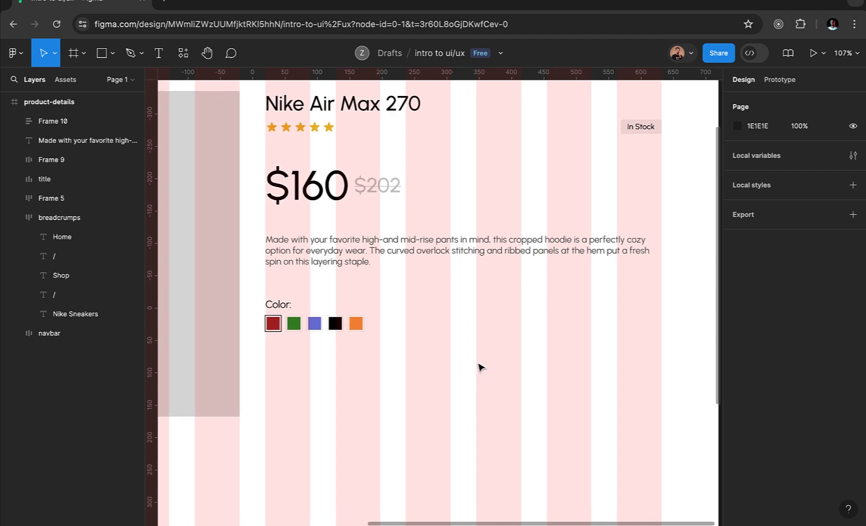
pyautogui.hscroll(2, 587, 319)
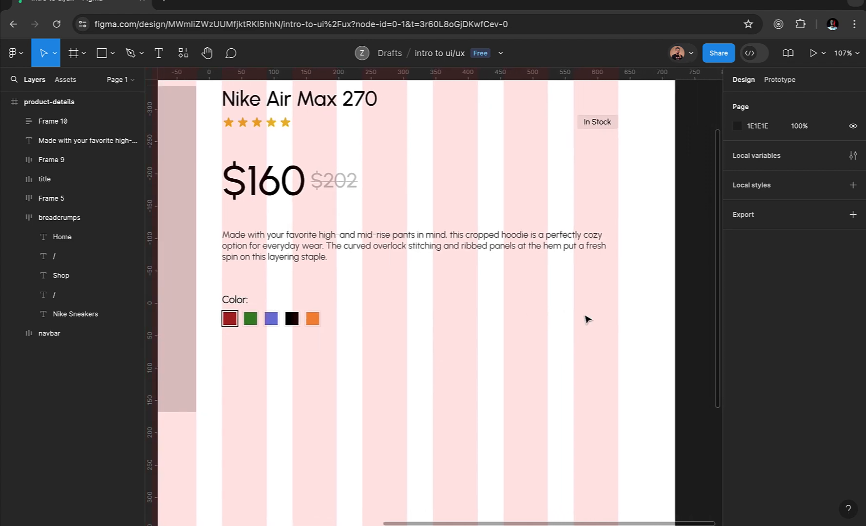
pyautogui.scroll(-1, 587, 319)
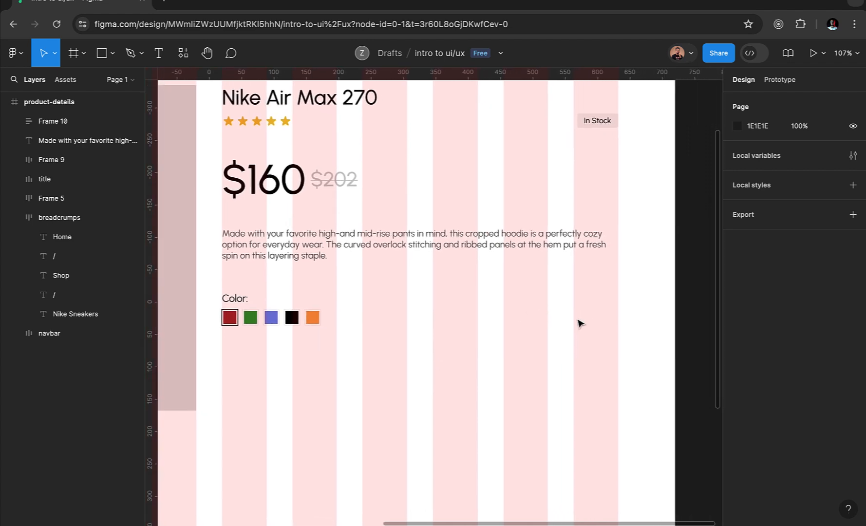
pyautogui.doubleClick(230, 318)
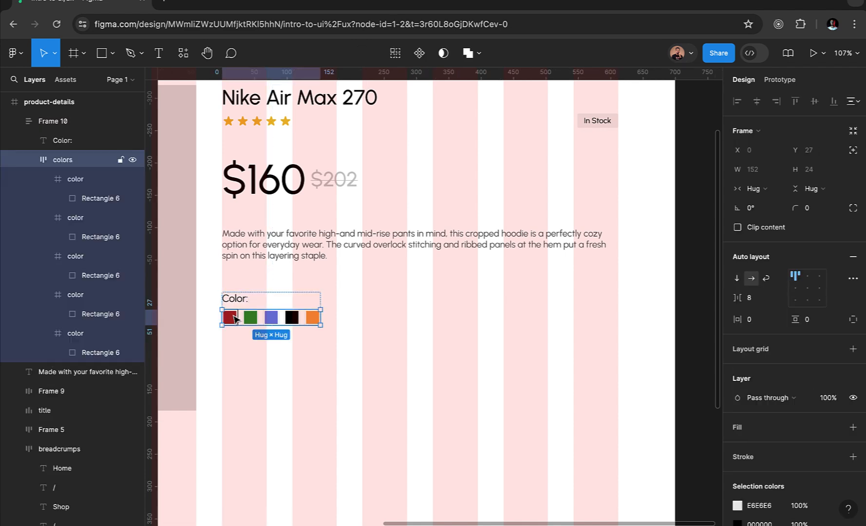
# Step: Draw a square frame beside the color swatches at about X 1175, Y 521 and set its size to 24 × 24
pyautogui.hscroll(2, 464, 319)
pyautogui.scroll(1, 465, 319)
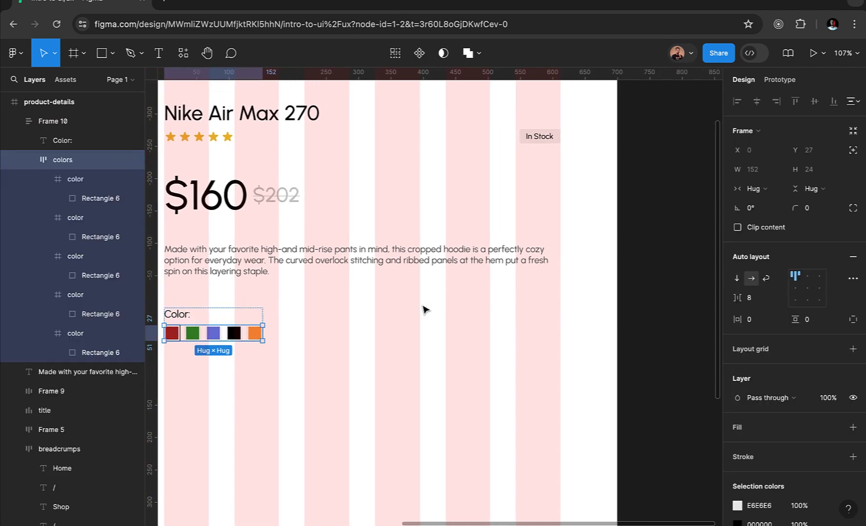
pyautogui.click(73, 54)
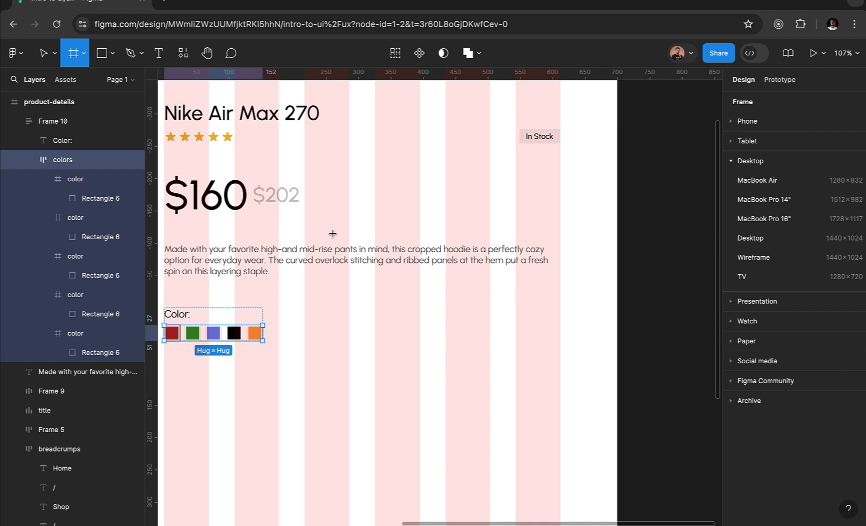
pyautogui.scroll(3, 444, 327)
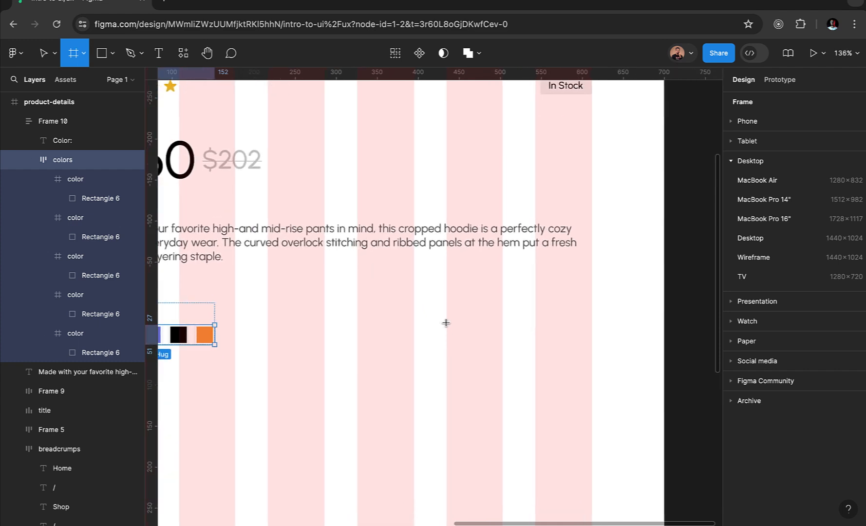
pyautogui.moveTo(446, 323); pyautogui.dragTo(476, 349)
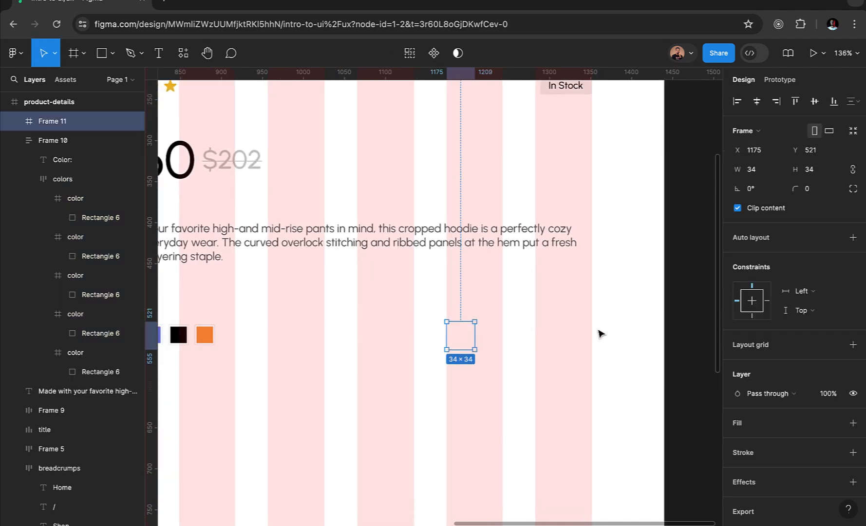
pyautogui.click(827, 173)
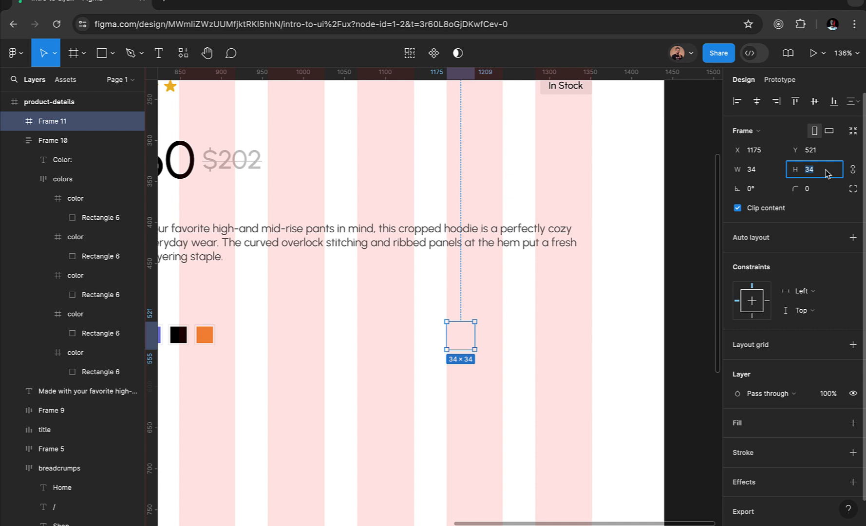
pyautogui.write('24')
pyautogui.press('Return')
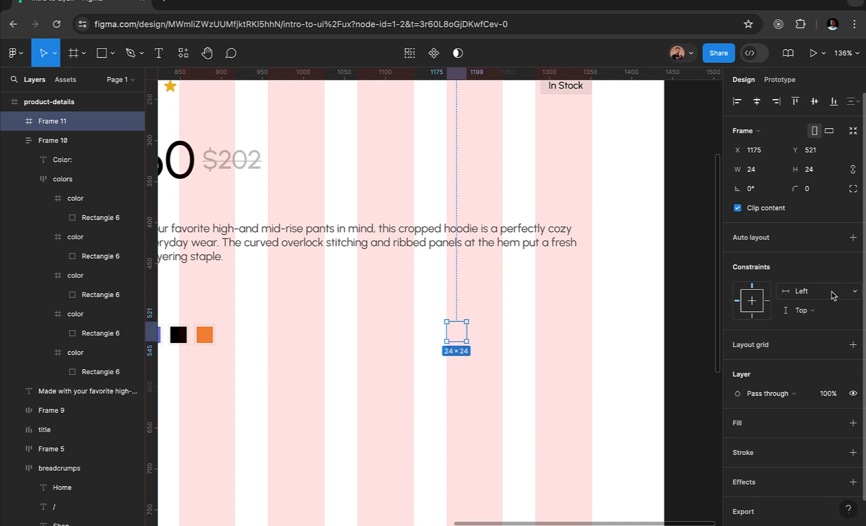
# Step: Add a fill of F5F5F5 to the new 24 × 24 frame
pyautogui.click(853, 424)
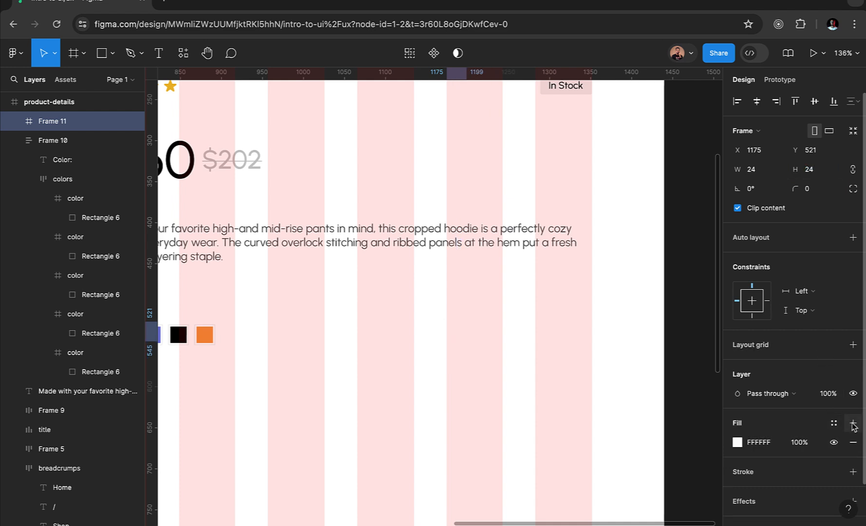
pyautogui.click(758, 443)
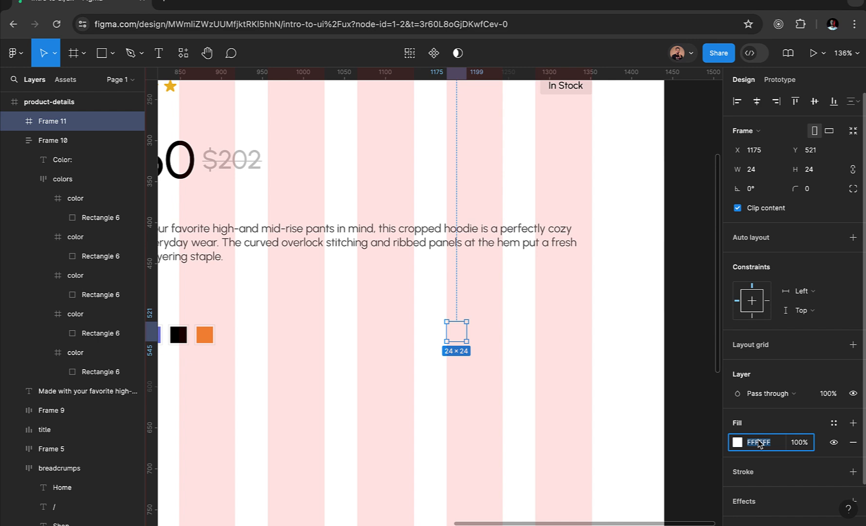
pyautogui.write('f5f5f5')
pyautogui.press('Return')
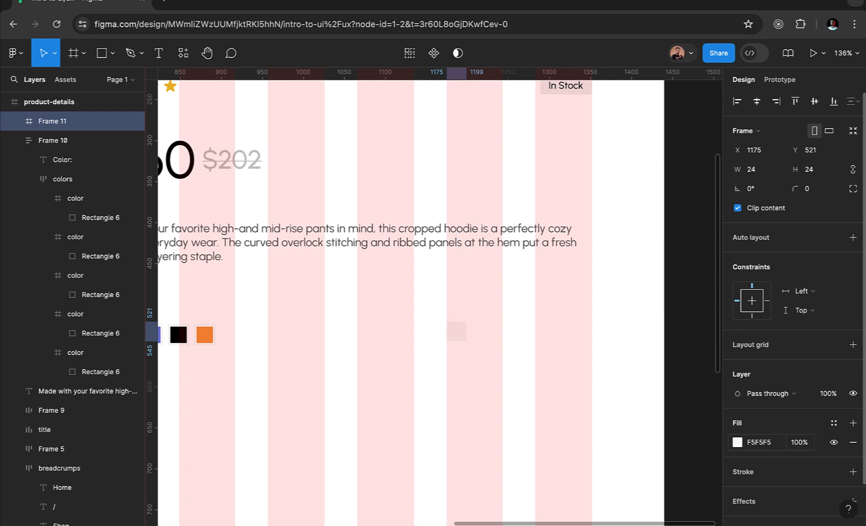
# Step: Add a "-" text layer inside the grey square and move it to about X 8, Y 2 within the frame
pyautogui.scroll(5, 467, 333)
pyautogui.scroll(3, 466, 334)
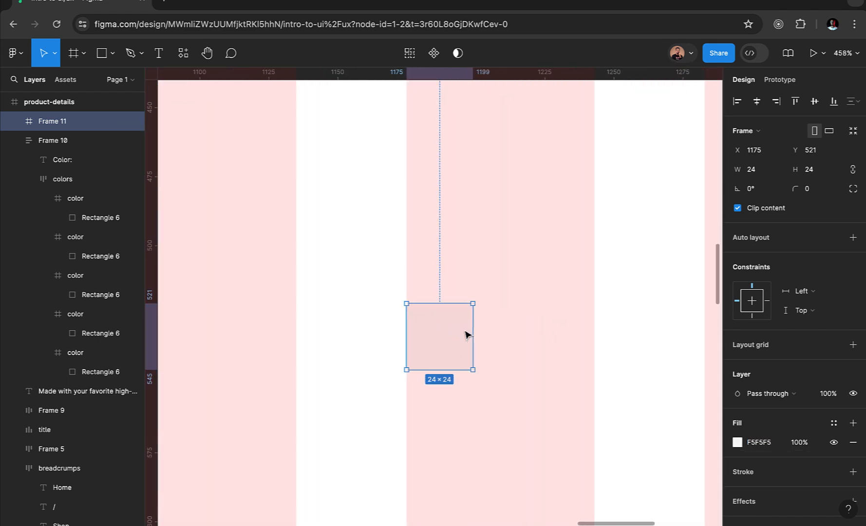
pyautogui.click(157, 55)
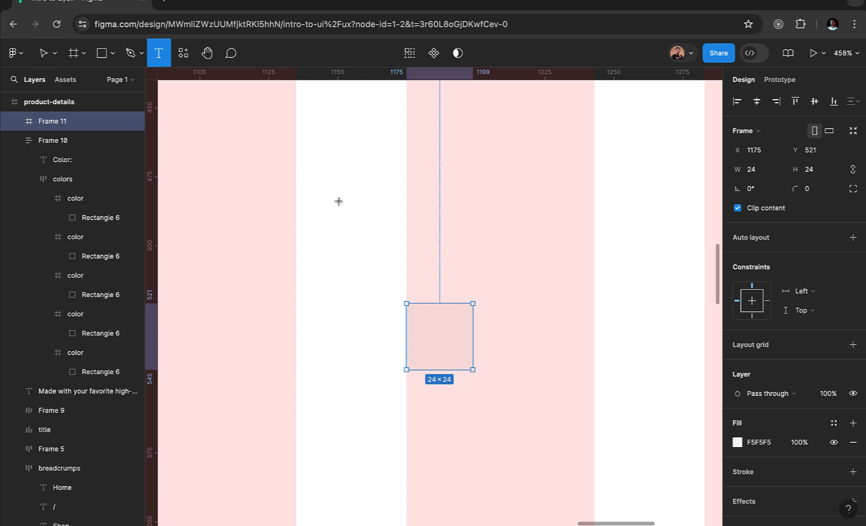
pyautogui.click(441, 339)
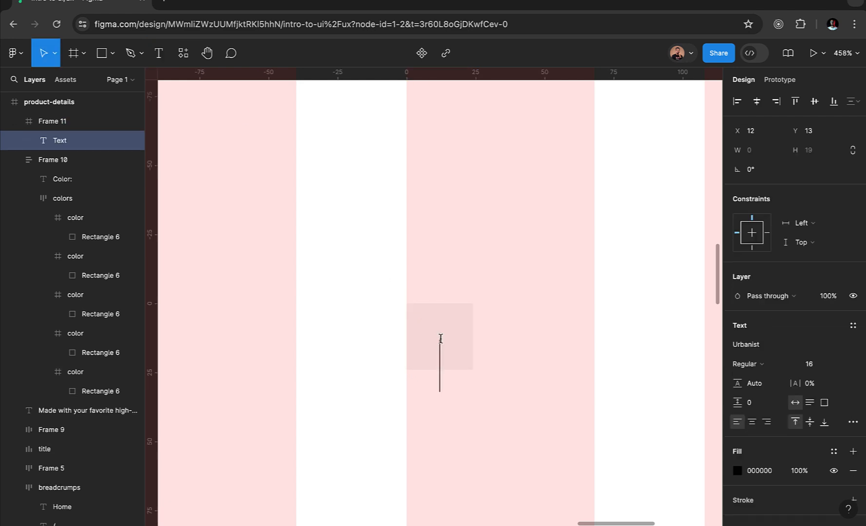
pyautogui.write('-')
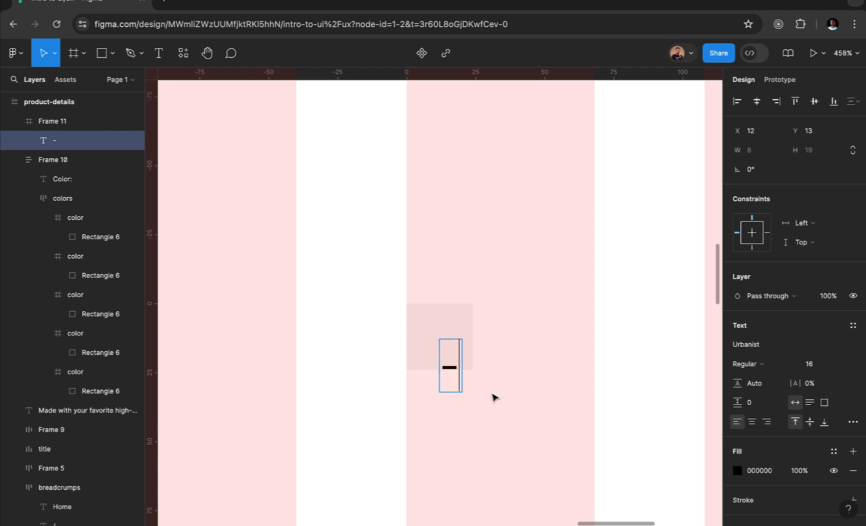
pyautogui.press('Escape')
pyautogui.moveTo(451, 371); pyautogui.dragTo(442, 337)
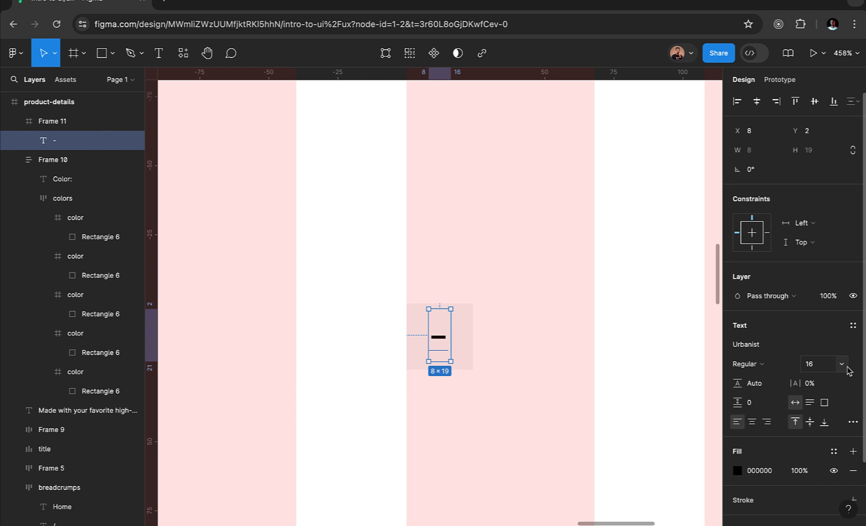
# Step: Set the minus sign's font size to 24 and center it horizontally and vertically in the grey square
pyautogui.click(827, 368)
pyautogui.write('2')
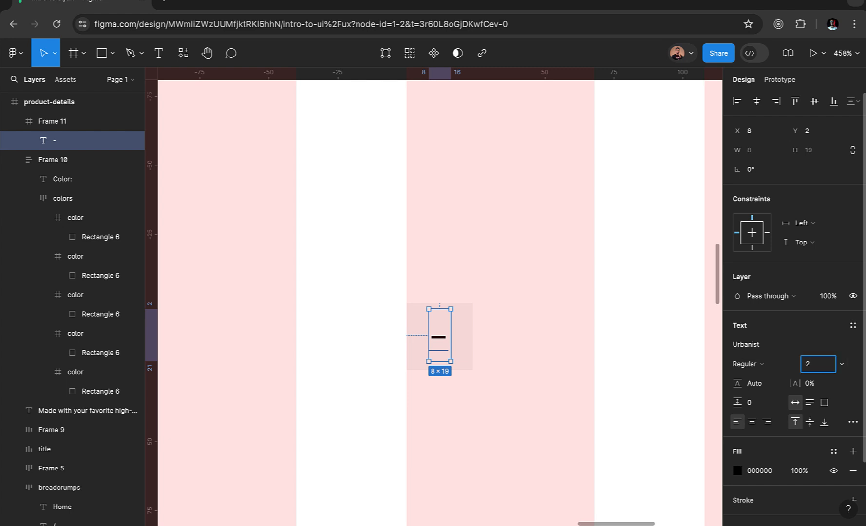
pyautogui.write('0')
pyautogui.press('Return')
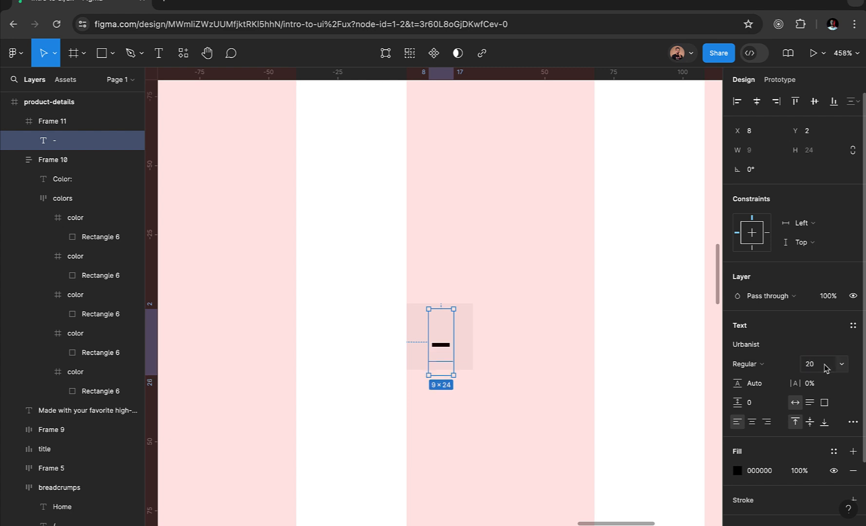
pyautogui.click(841, 365)
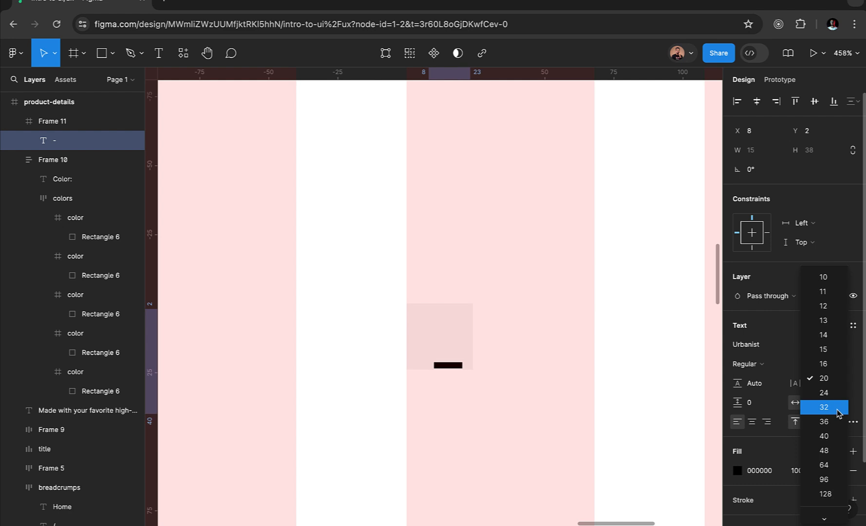
pyautogui.click(835, 392)
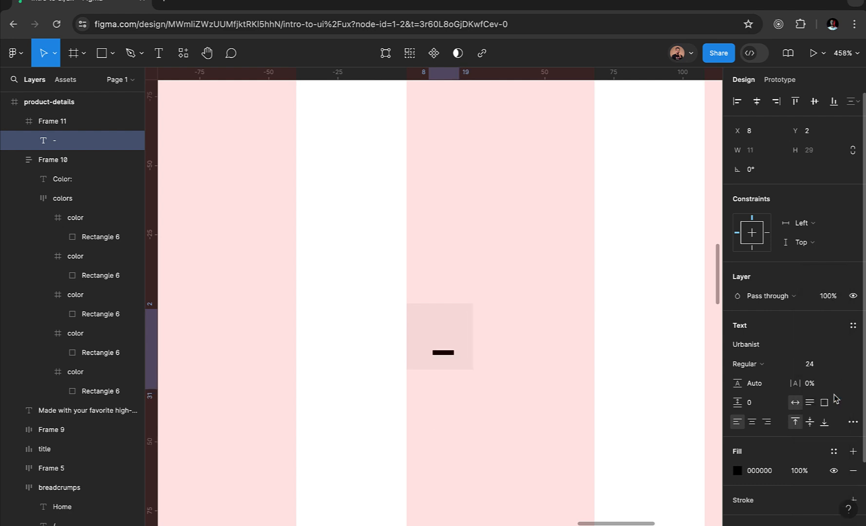
pyautogui.click(753, 233)
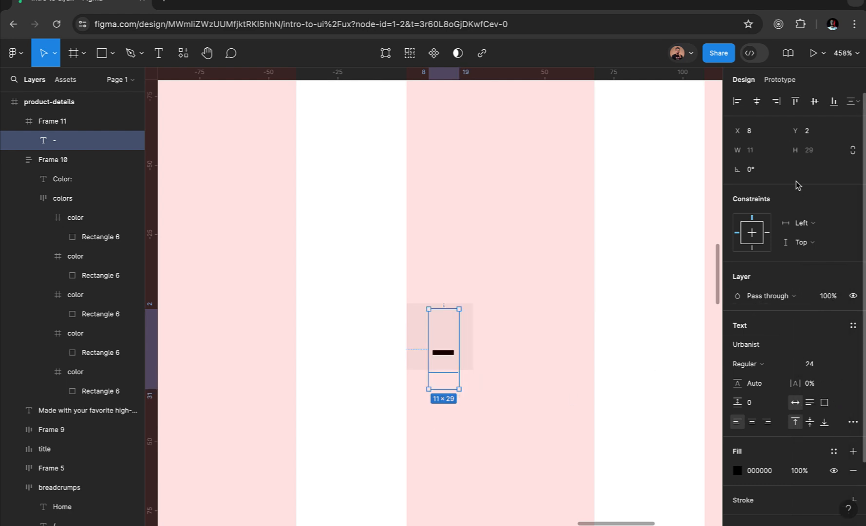
pyautogui.click(760, 104)
pyautogui.click(814, 103)
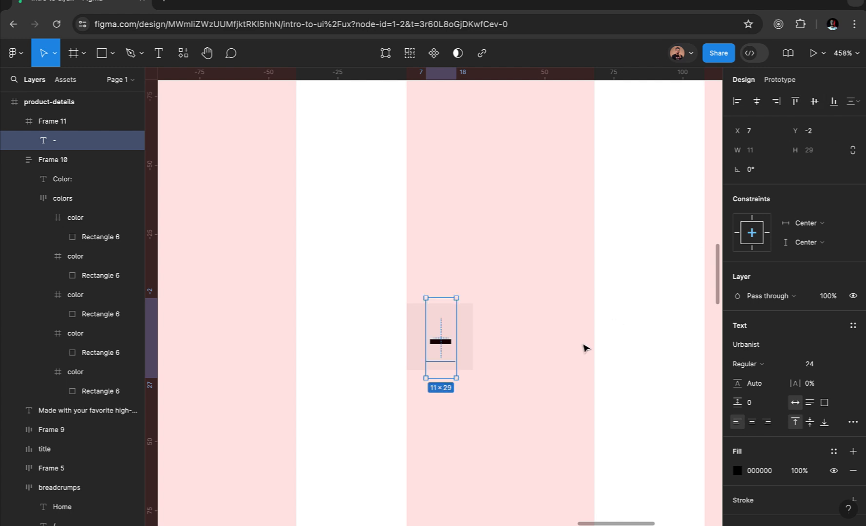
pyautogui.click(559, 362)
# Step: Duplicate the minus square to about X 1248, Y 524 and change the copy's text to "+"
pyautogui.click(441, 338)
pyautogui.hscroll(3, 444, 336)
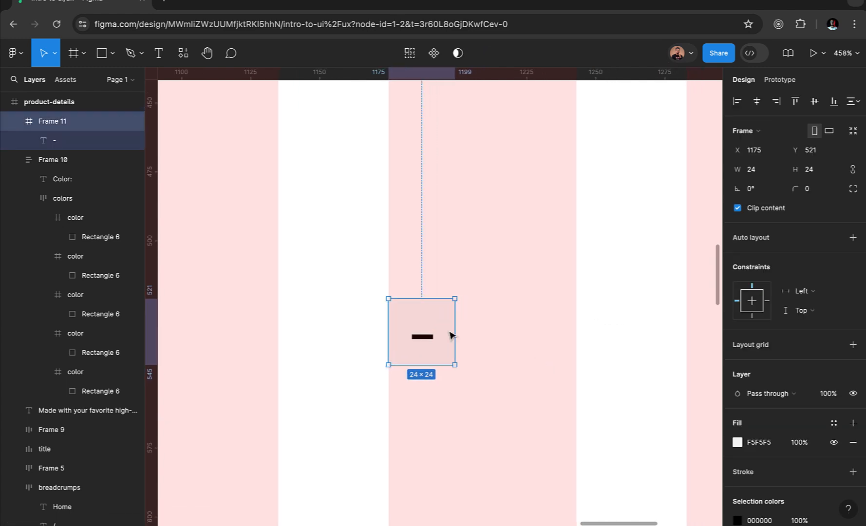
pyautogui.moveTo(417, 316); pyautogui.dragTo(622, 326)
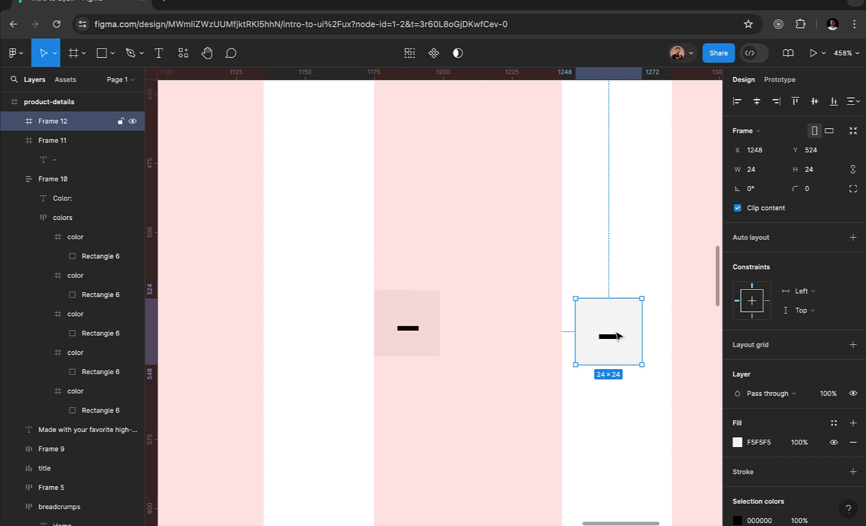
pyautogui.doubleClick(617, 338)
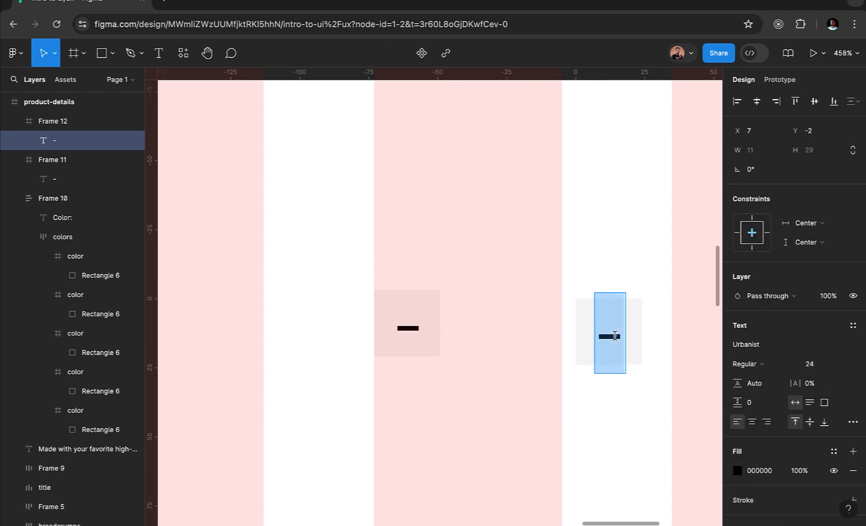
pyautogui.write('+')
pyautogui.press('Escape')
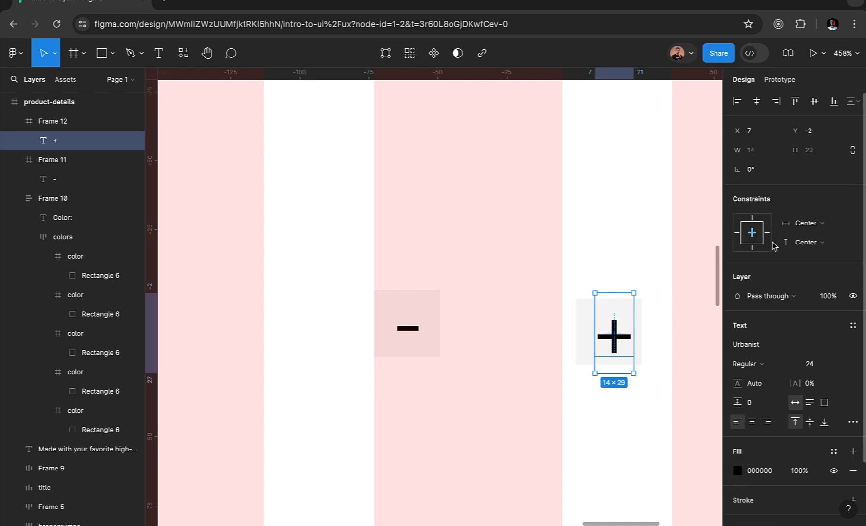
# Step: Set the plus sign's font size to 20 and center it horizontally and vertically in its square
pyautogui.click(758, 102)
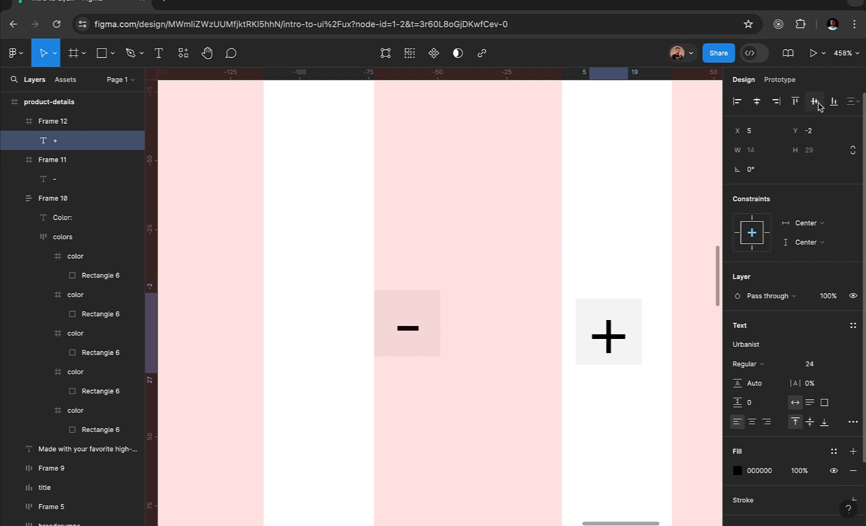
pyautogui.click(811, 363)
pyautogui.write('20')
pyautogui.press('Return')
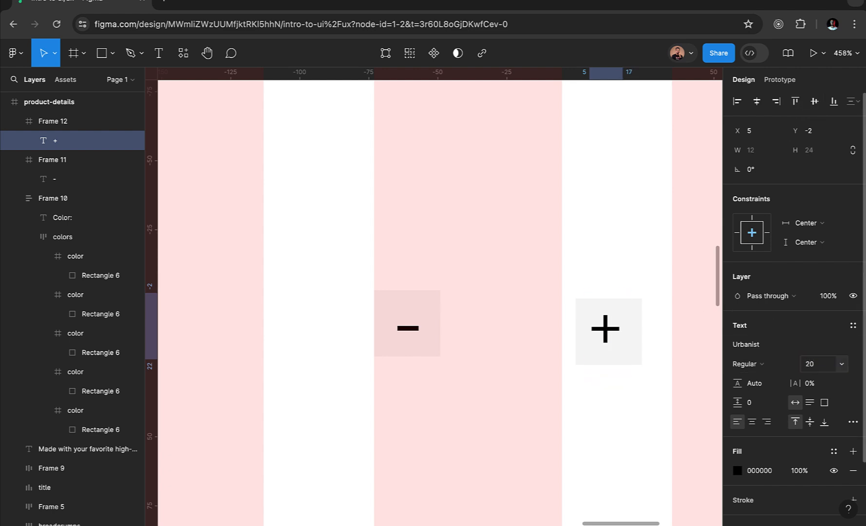
pyautogui.click(604, 455)
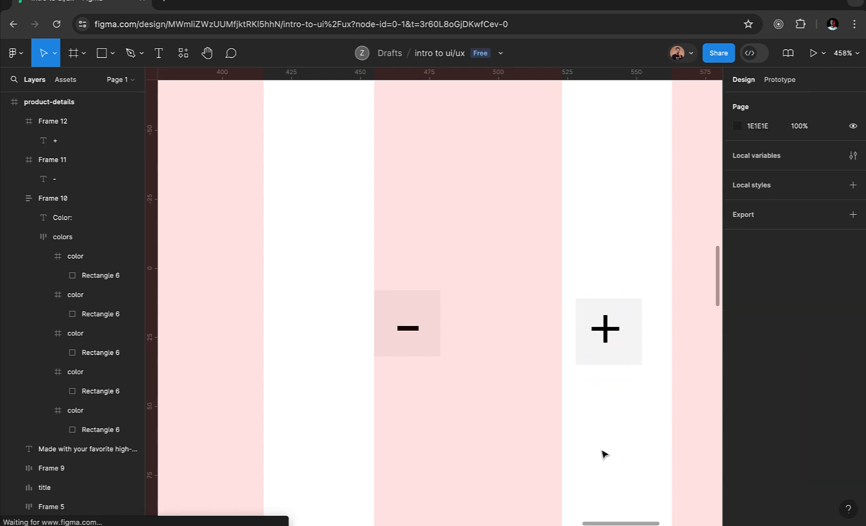
pyautogui.doubleClick(606, 329)
pyautogui.click(759, 101)
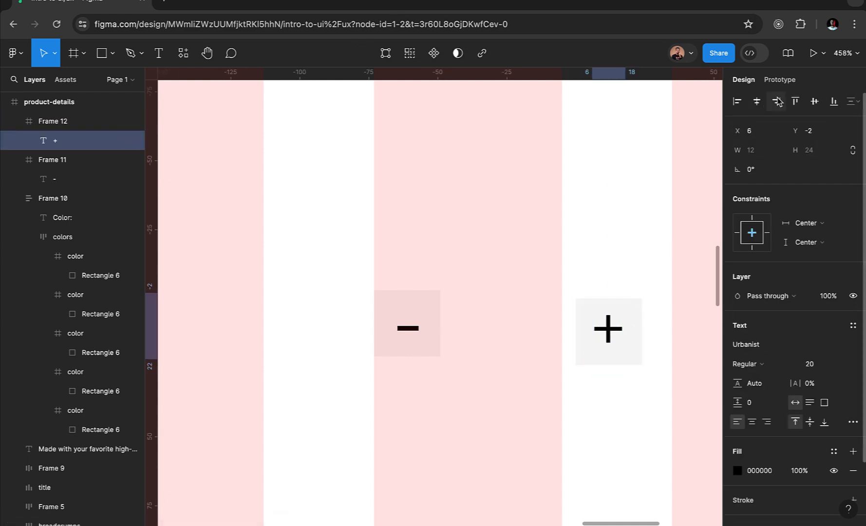
pyautogui.click(814, 101)
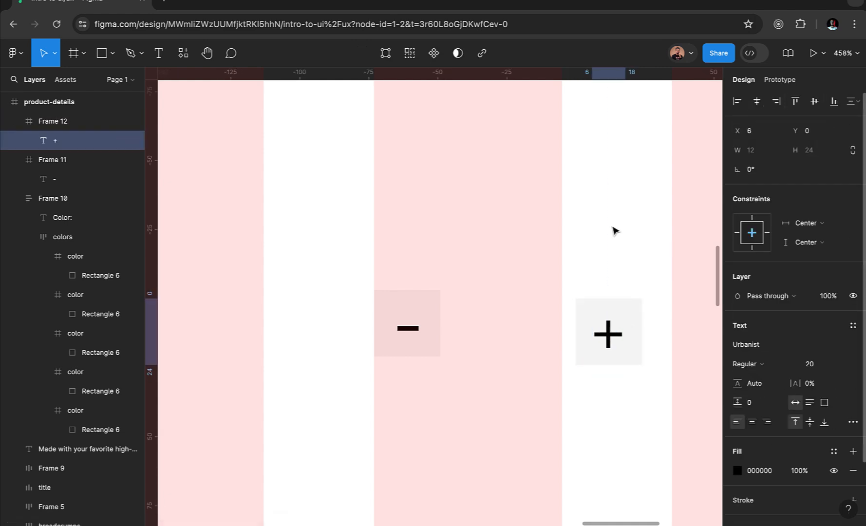
pyautogui.click(481, 324)
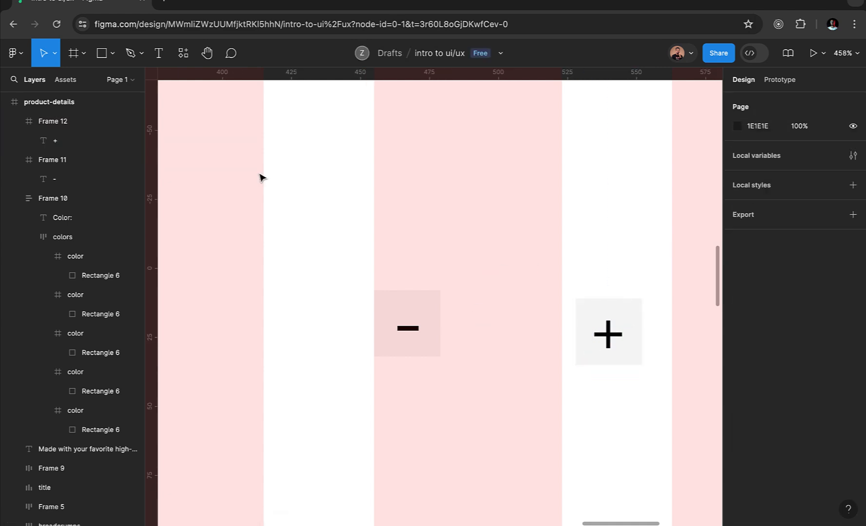
# Step: Duplicate the minus square to about X 1216, Y 521, between the minus and plus squares, and change the copy's text to "1"
pyautogui.click(161, 52)
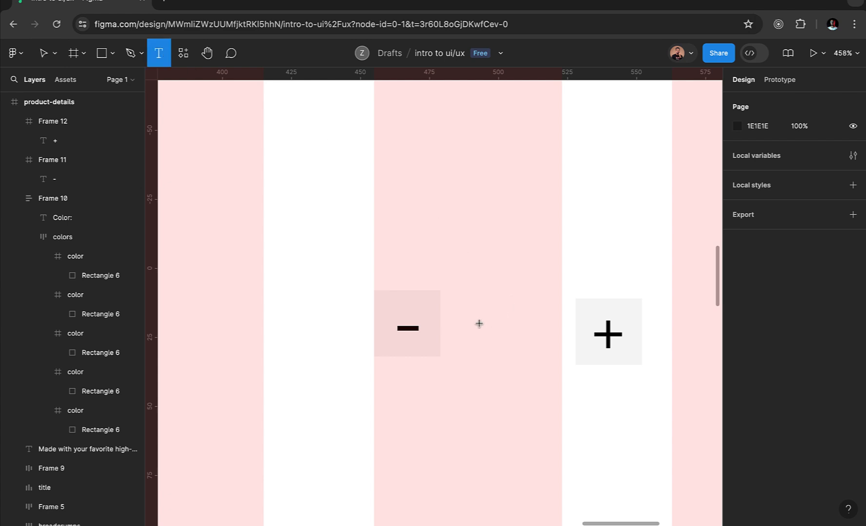
pyautogui.click(45, 60)
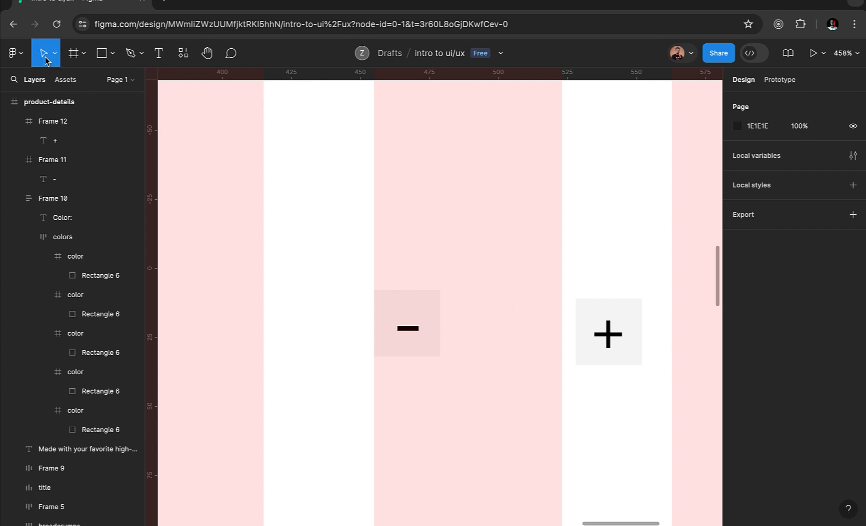
pyautogui.click(404, 328)
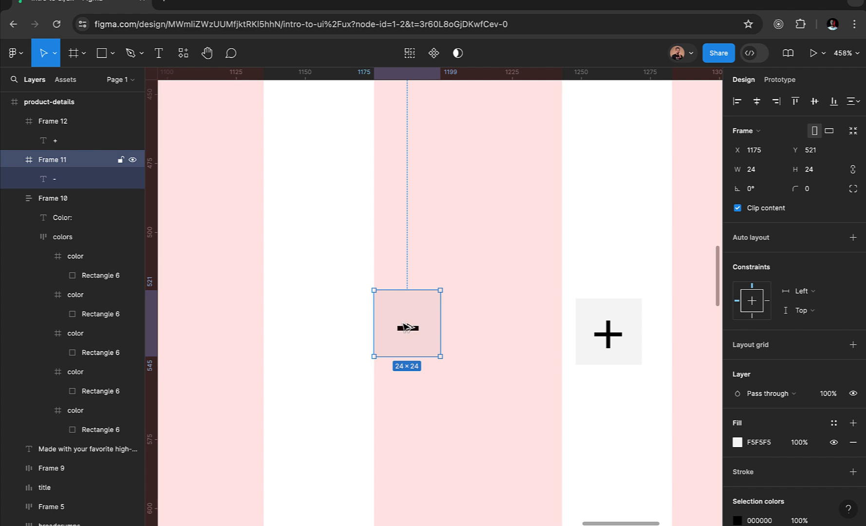
pyautogui.moveTo(407, 328); pyautogui.dragTo(530, 333)
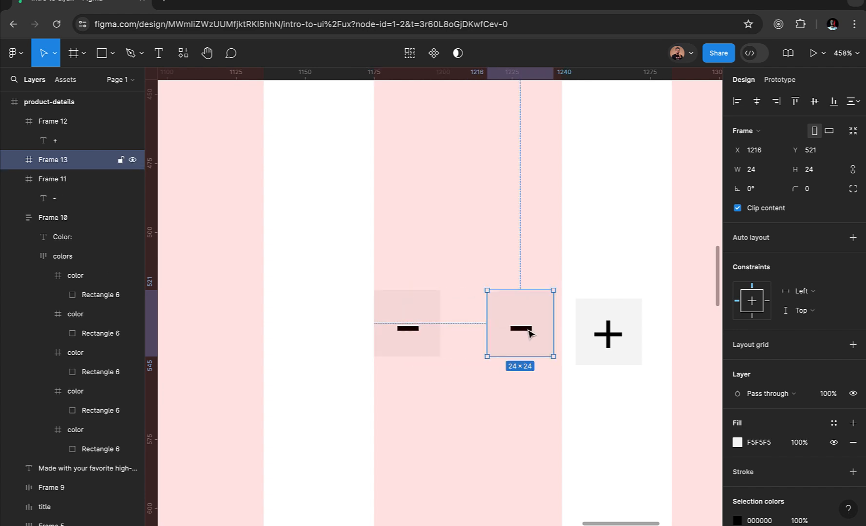
pyautogui.doubleClick(530, 333)
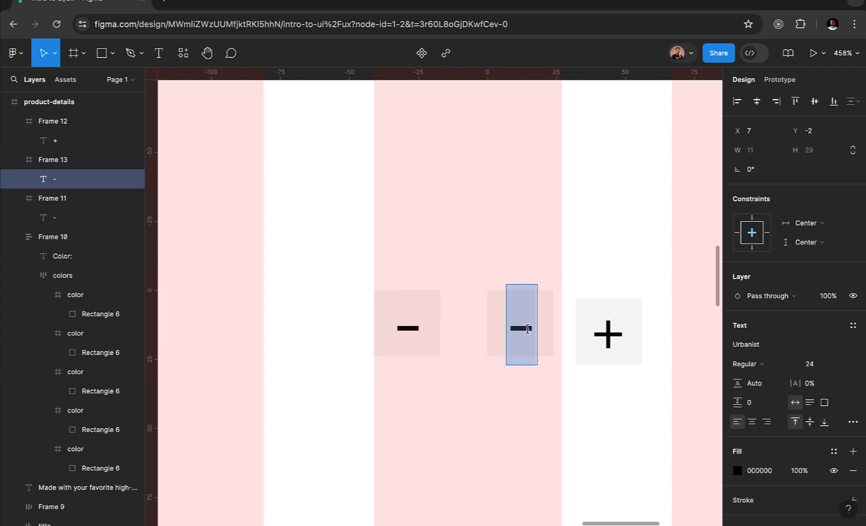
pyautogui.write('1')
pyautogui.press('Escape')
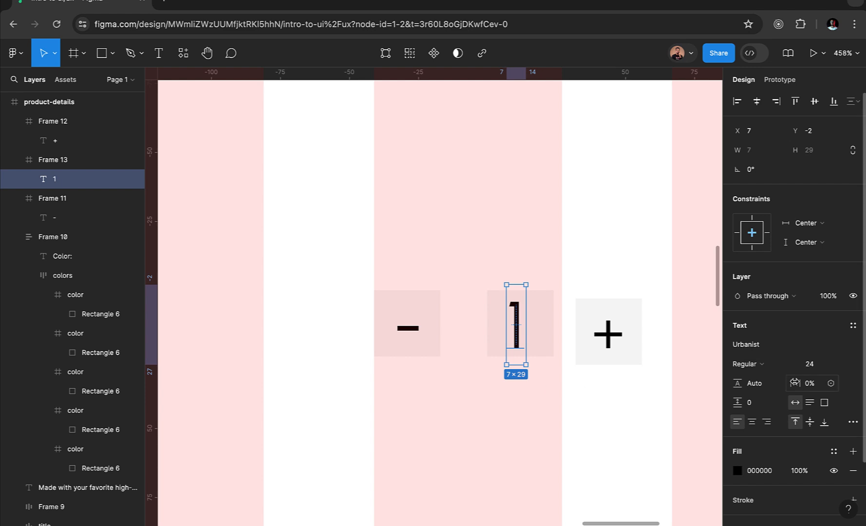
# Step: Set the "1" text's font size to 16 and its fill color to 575757
pyautogui.click(820, 365)
pyautogui.write('16')
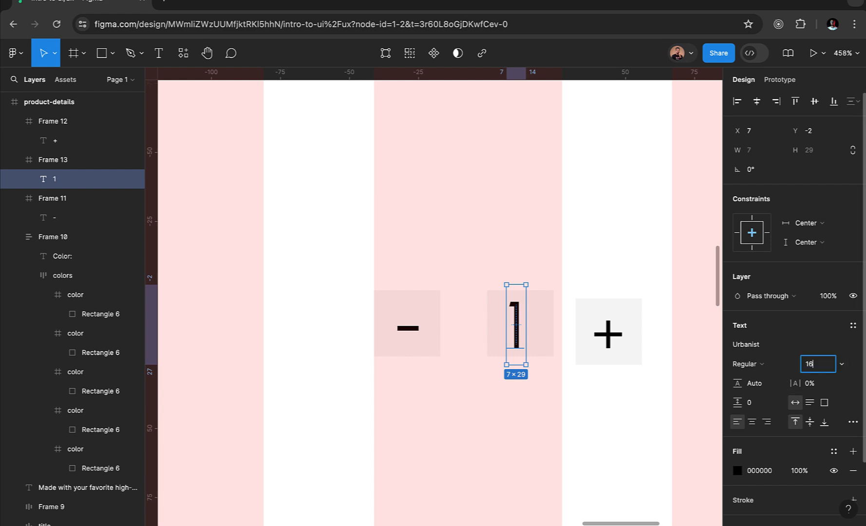
pyautogui.press('Return')
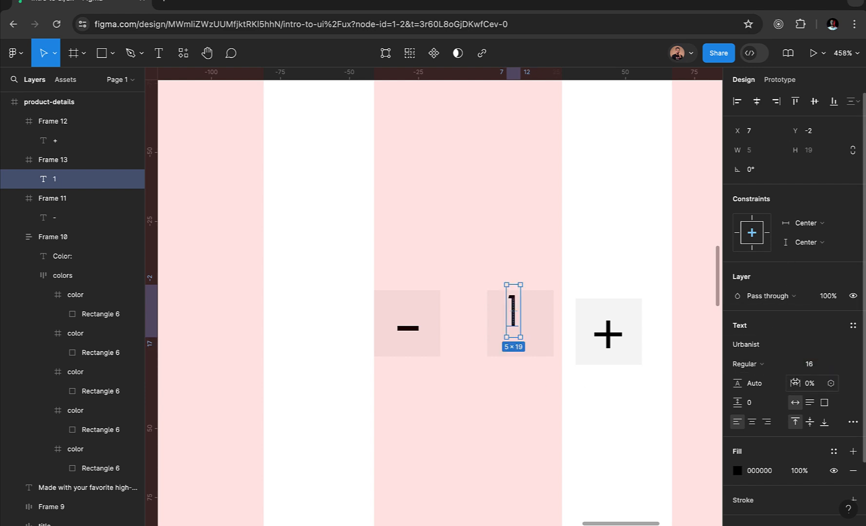
pyautogui.click(768, 477)
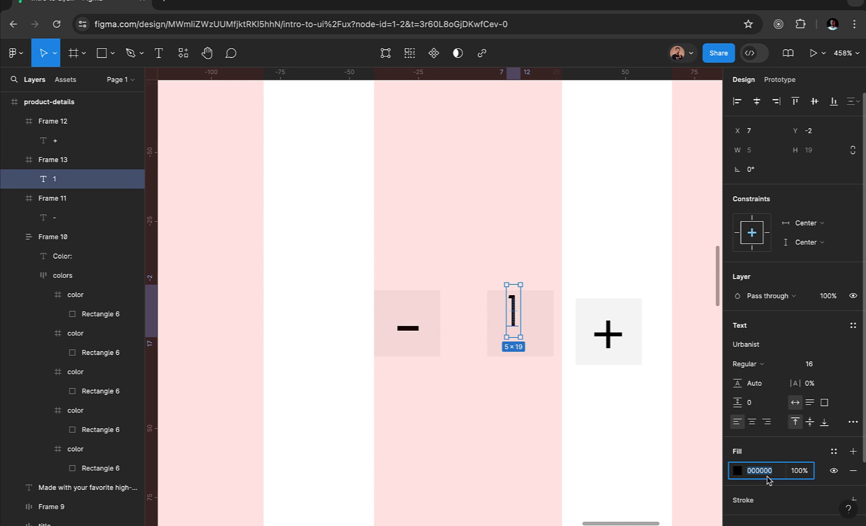
pyautogui.write('575757')
pyautogui.press('Return')
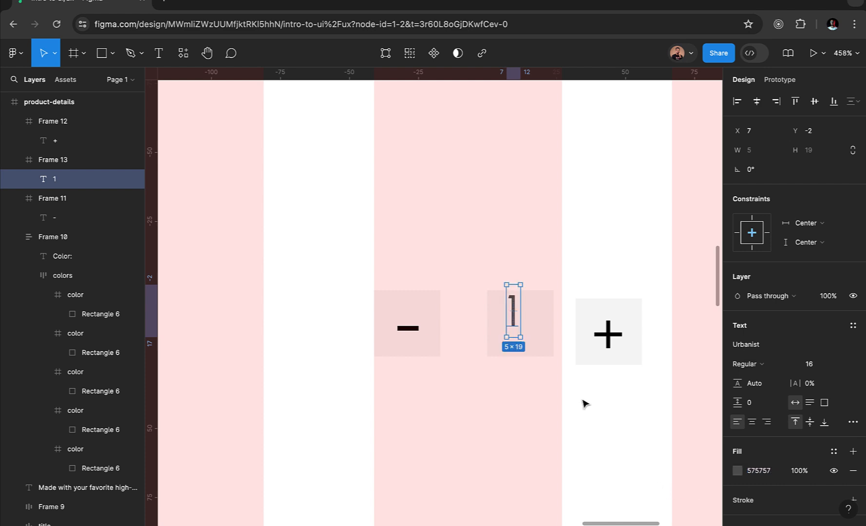
# Step: Center the "1" horizontally and vertically in its square and remove the square's fill
pyautogui.click(585, 403)
pyautogui.doubleClick(520, 325)
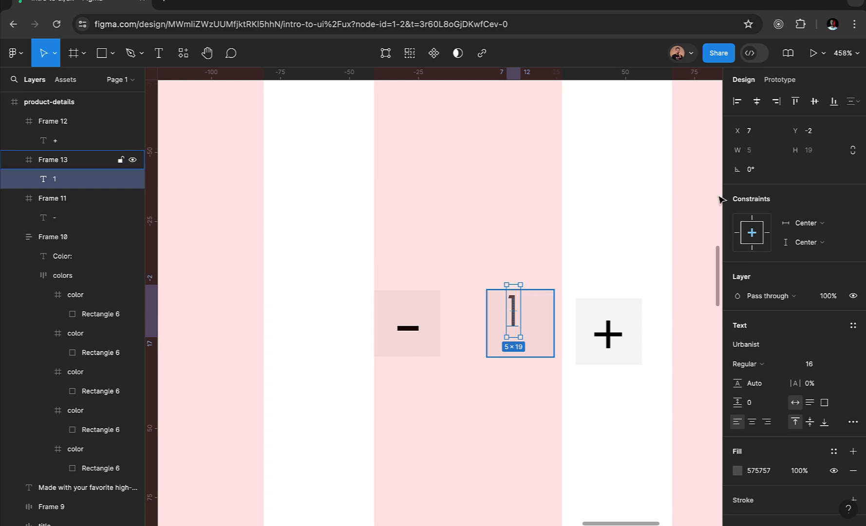
pyautogui.click(754, 103)
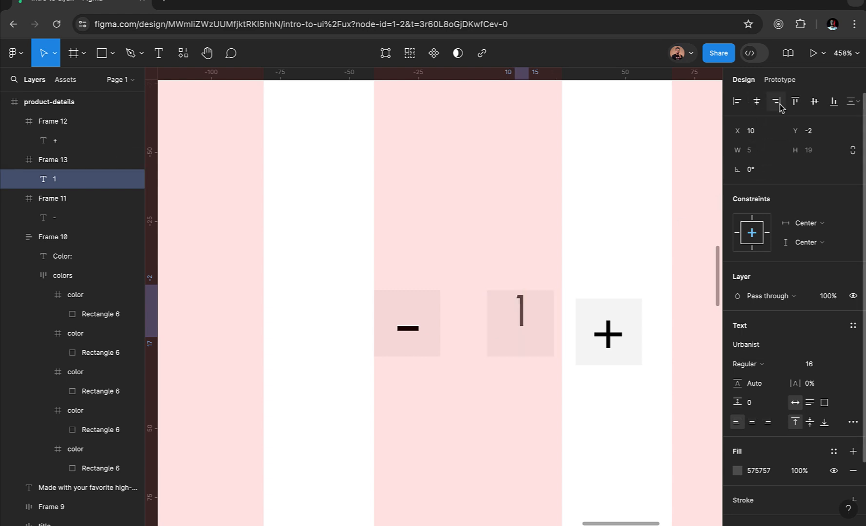
pyautogui.click(814, 101)
pyautogui.click(565, 368)
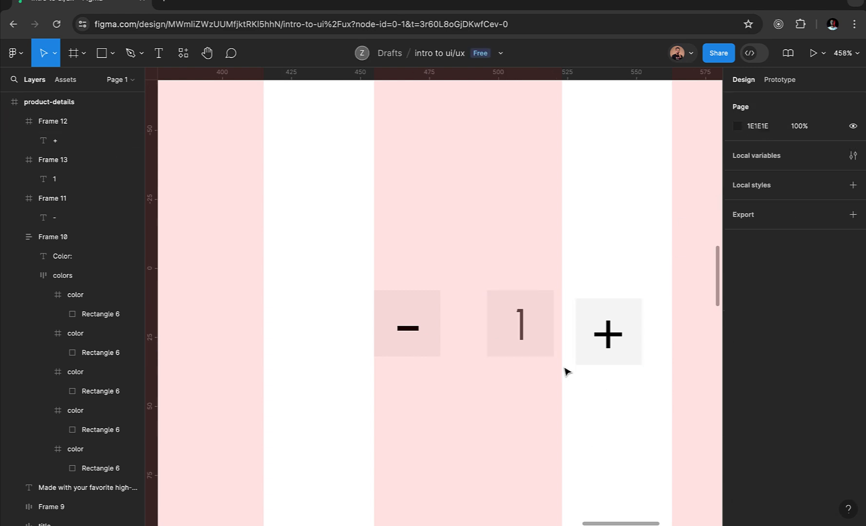
pyautogui.click(547, 348)
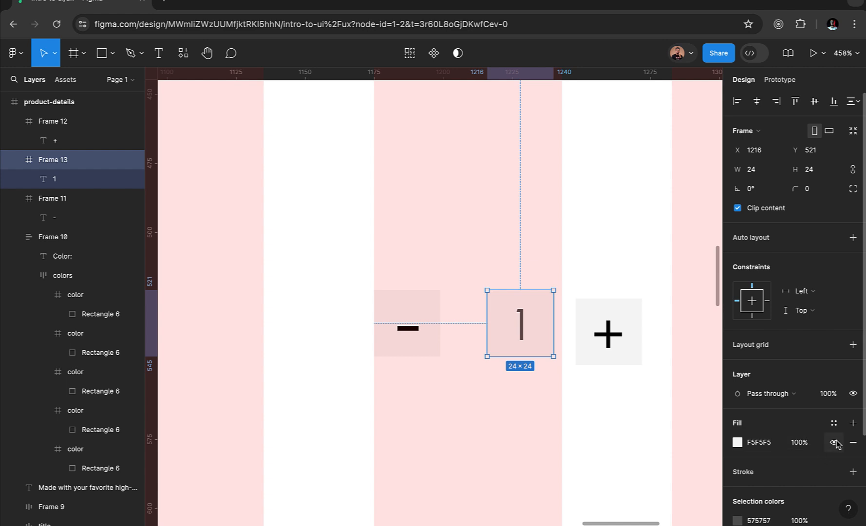
pyautogui.click(854, 442)
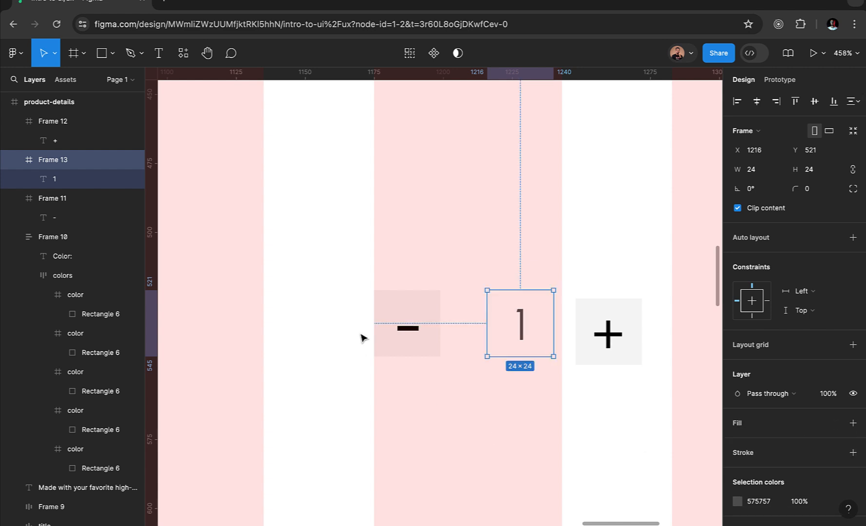
# Step: Combine the minus, "1" and plus squares into a horizontal auto layout aligned left and vertically centered
pyautogui.click(404, 336)
pyautogui.keyDown('shift'); pyautogui.click(519, 322); pyautogui.keyUp('shift')
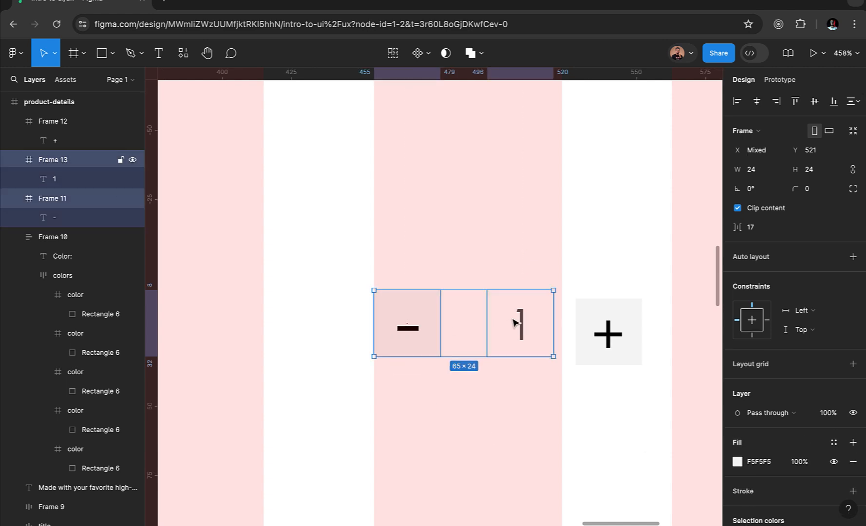
pyautogui.keyDown('shift'); pyautogui.click(592, 332); pyautogui.keyUp('shift')
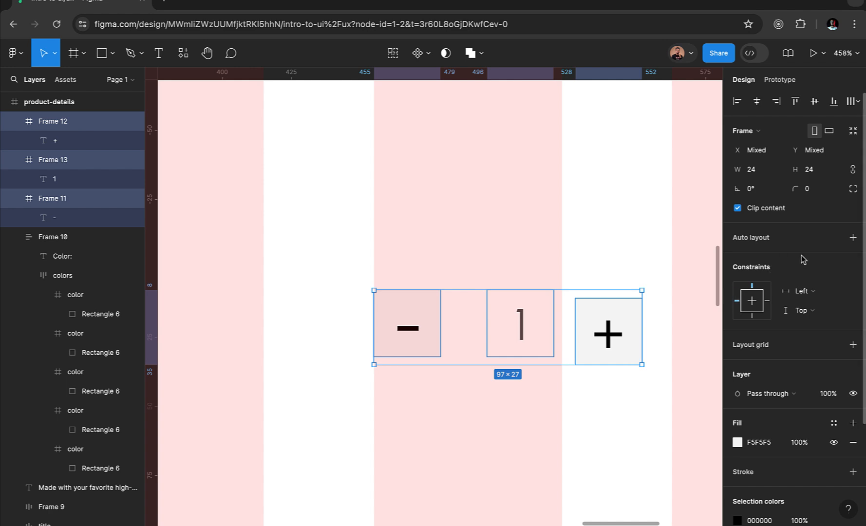
pyautogui.click(852, 240)
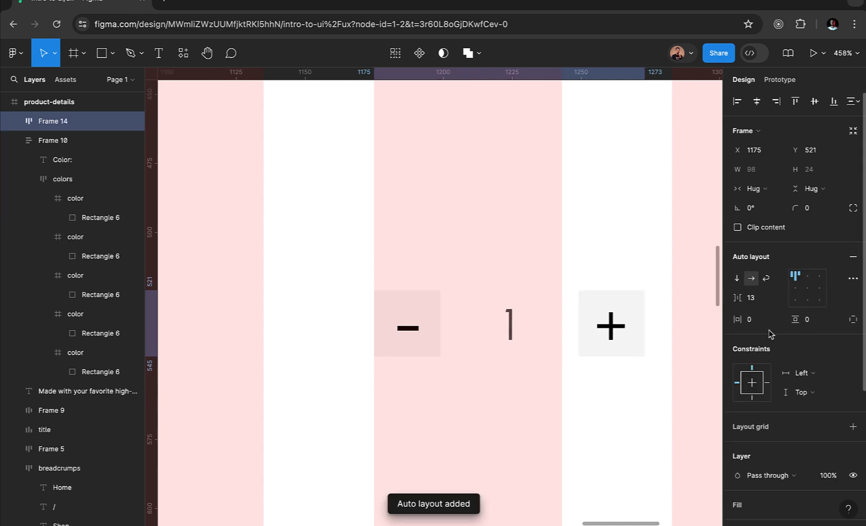
pyautogui.click(795, 289)
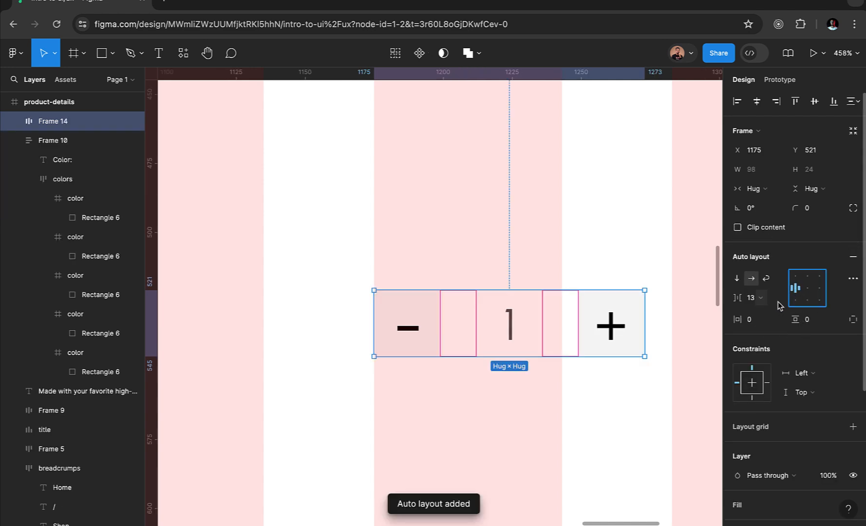
# Step: Set the spacing between the items of the quantity selector's auto layout to 8
pyautogui.click(758, 303)
pyautogui.write('0')
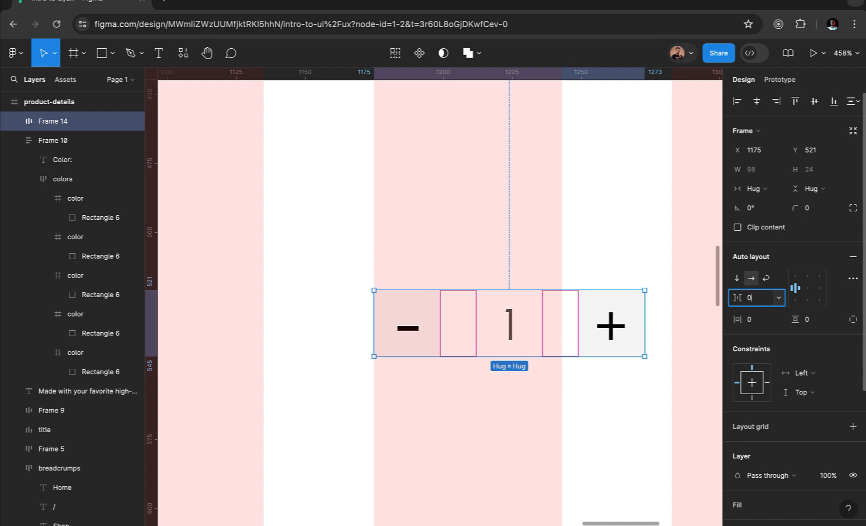
pyautogui.press('Return')
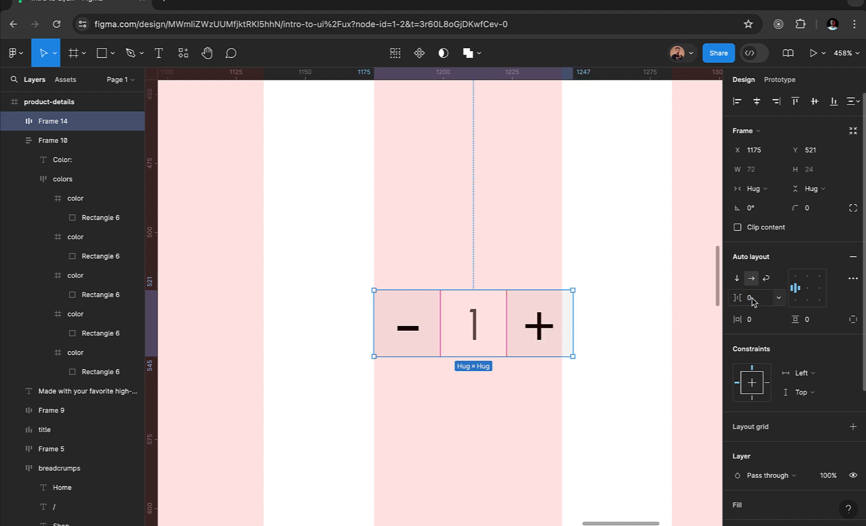
pyautogui.write('8')
pyautogui.press('Return')
pyautogui.scroll(-10, 509, 372)
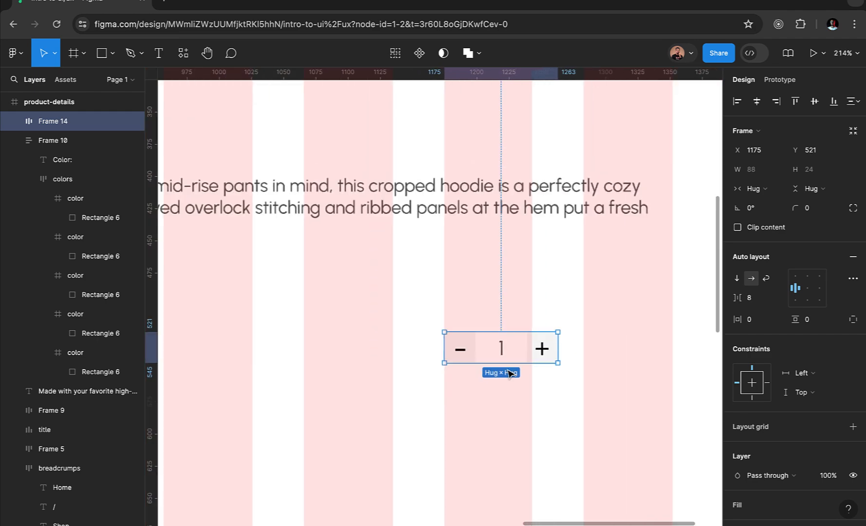
pyautogui.click(507, 382)
# Step: Move the quantity selector to about X 1066, keeping it beside the color swatches below the description
pyautogui.scroll(-5, 507, 382)
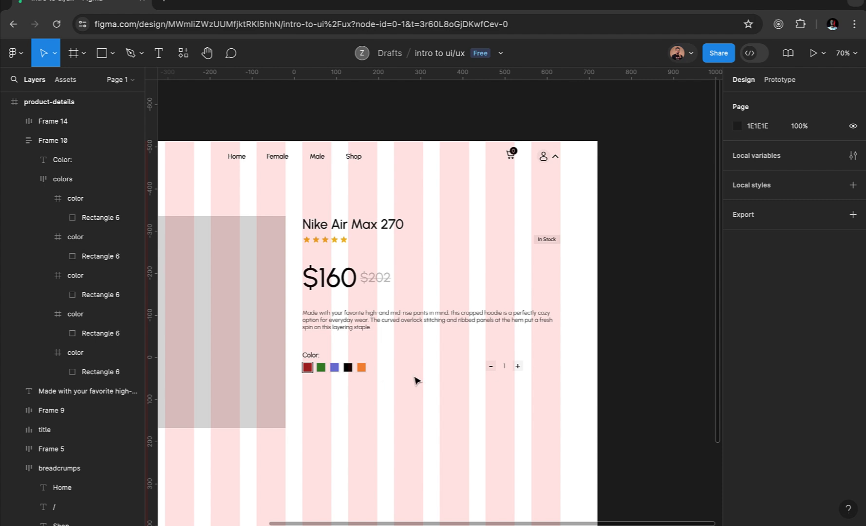
pyautogui.click(501, 368)
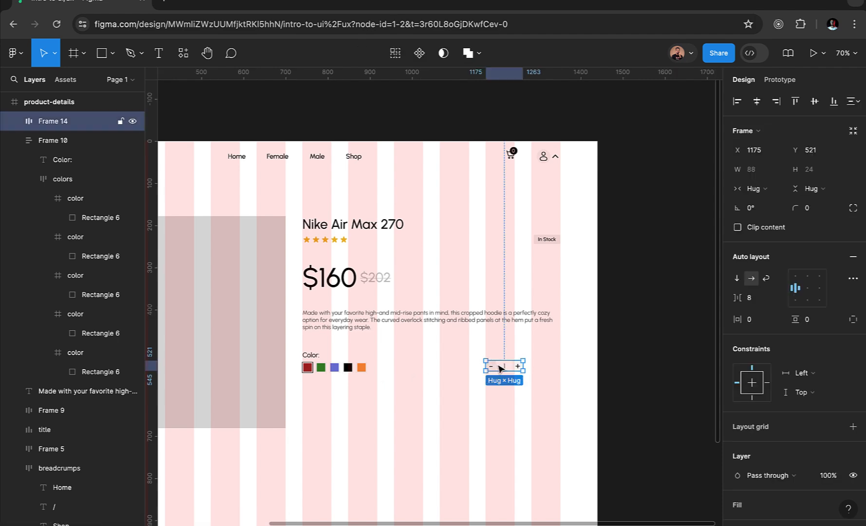
pyautogui.moveTo(500, 368); pyautogui.dragTo(453, 372)
# Step: Duplicate the "Color:" label to about X 1066, Y 494 above the quantity selector and change the copy's text to "Qty:"
pyautogui.click(316, 360)
pyautogui.click(314, 359)
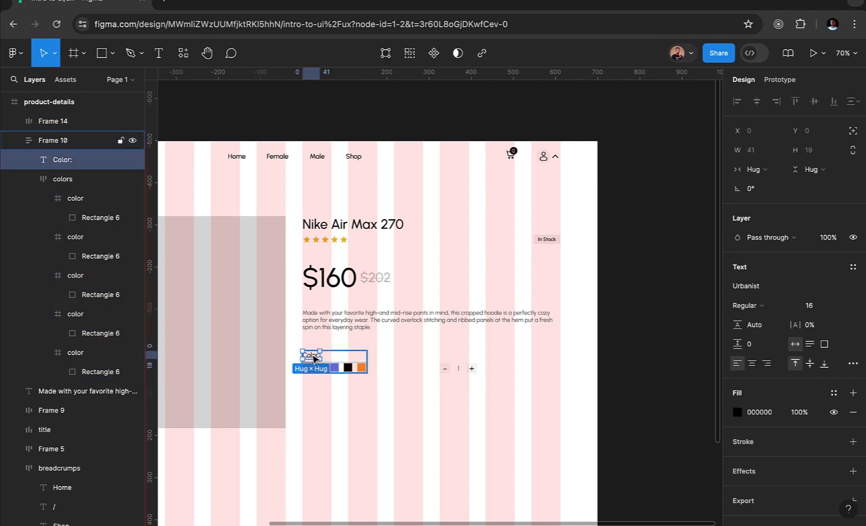
pyautogui.moveTo(314, 359); pyautogui.dragTo(446, 362)
pyautogui.scroll(5, 447, 361)
pyautogui.doubleClick(446, 362)
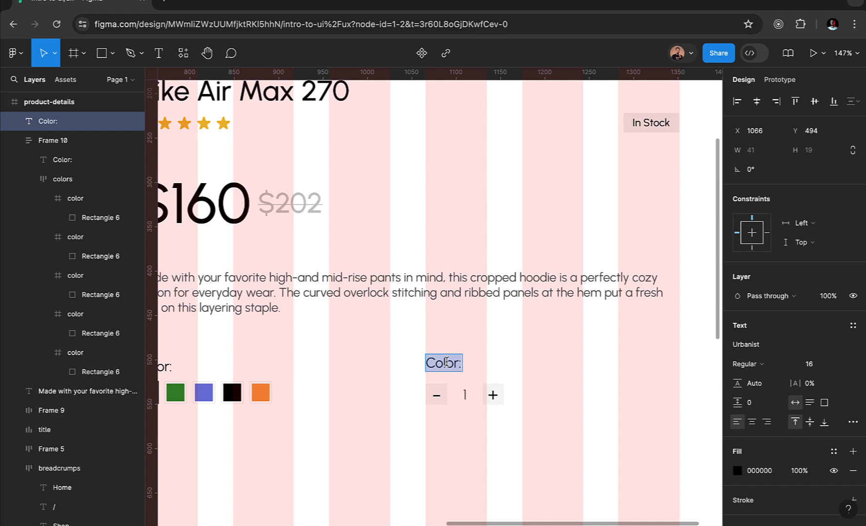
pyautogui.write('Qty:')
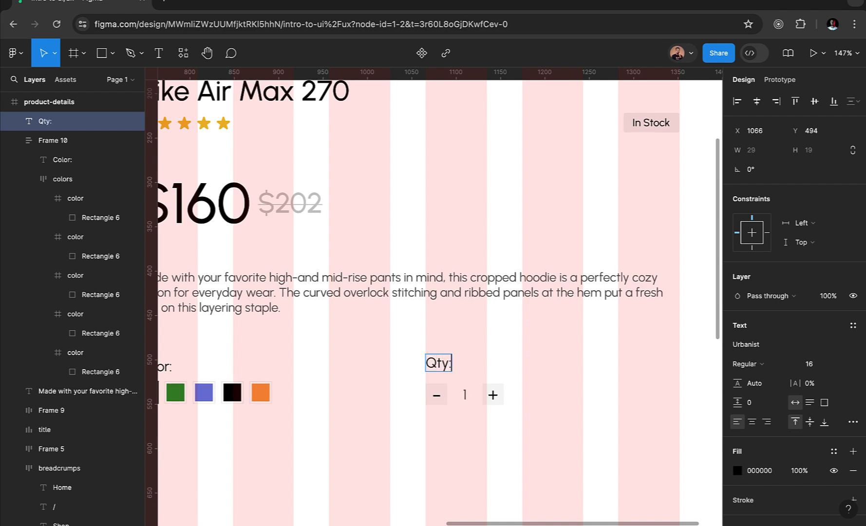
pyautogui.press('Escape')
# Step: Combine the "Qty:" label and the quantity selector into a vertical auto layout with a spacing of 8
pyautogui.keyDown('shift'); pyautogui.click(442, 400); pyautogui.keyUp('shift')
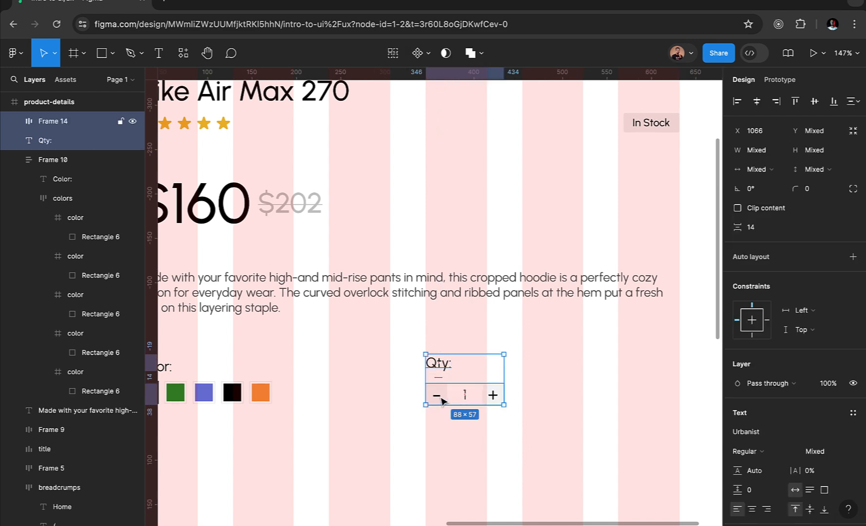
pyautogui.click(850, 262)
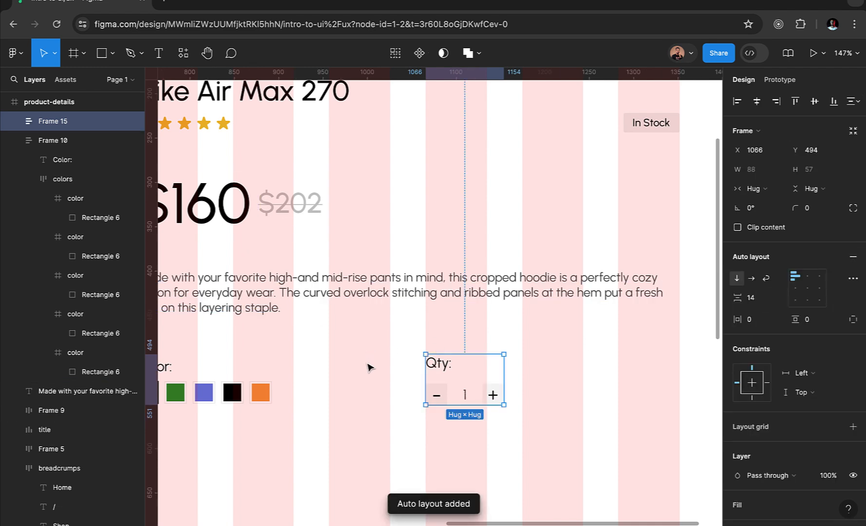
pyautogui.click(761, 301)
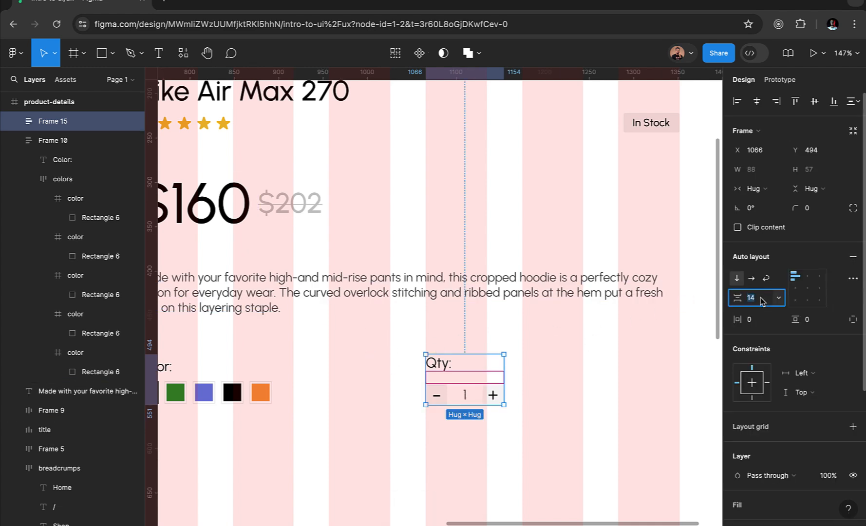
pyautogui.press('Return')
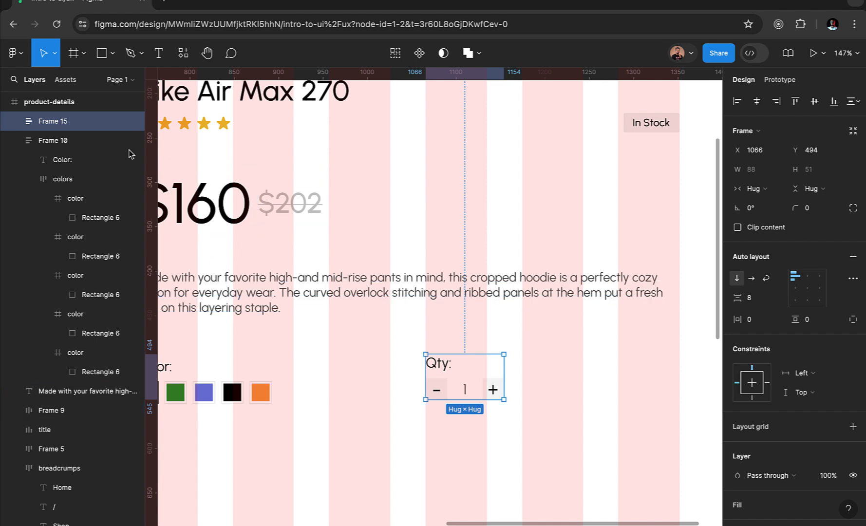
# Step: Rename the quantity group's frame to "qty" and the frame holding the color label and swatches to "colors"
pyautogui.doubleClick(54, 121)
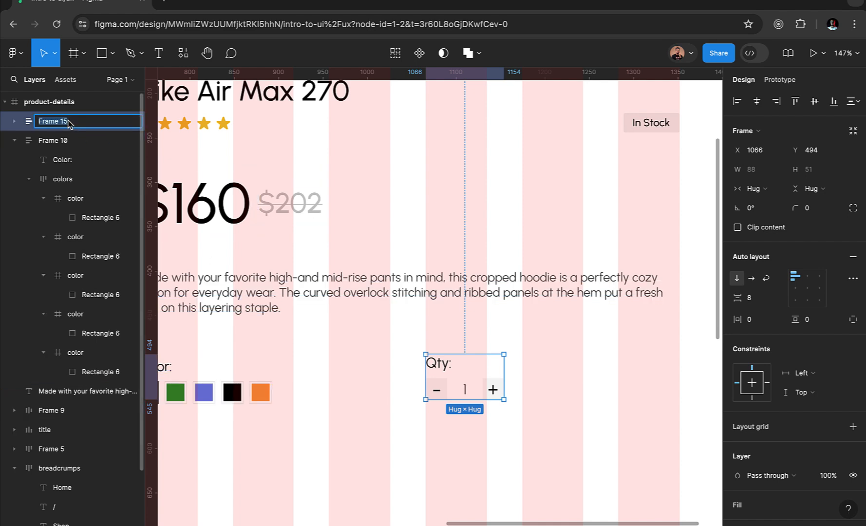
pyautogui.write('qty')
pyautogui.press('Return')
pyautogui.click(66, 140)
pyautogui.doubleClick(65, 140)
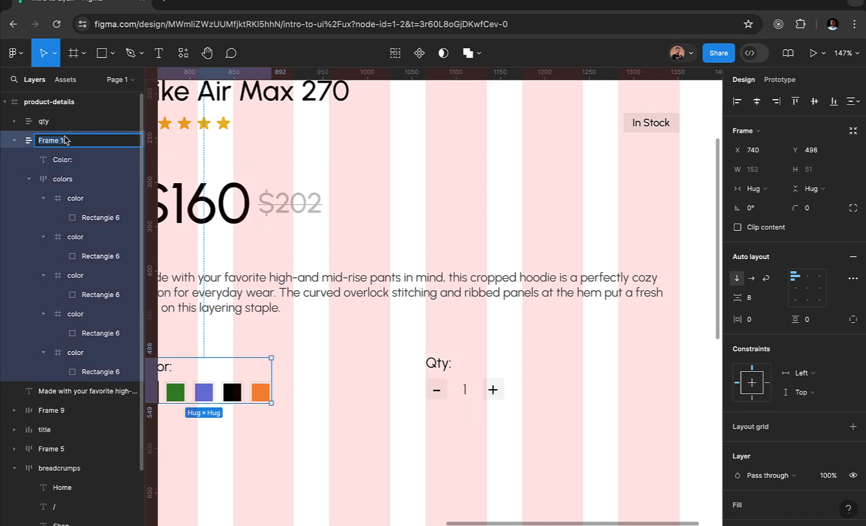
pyautogui.write('colors')
pyautogui.press('Return')
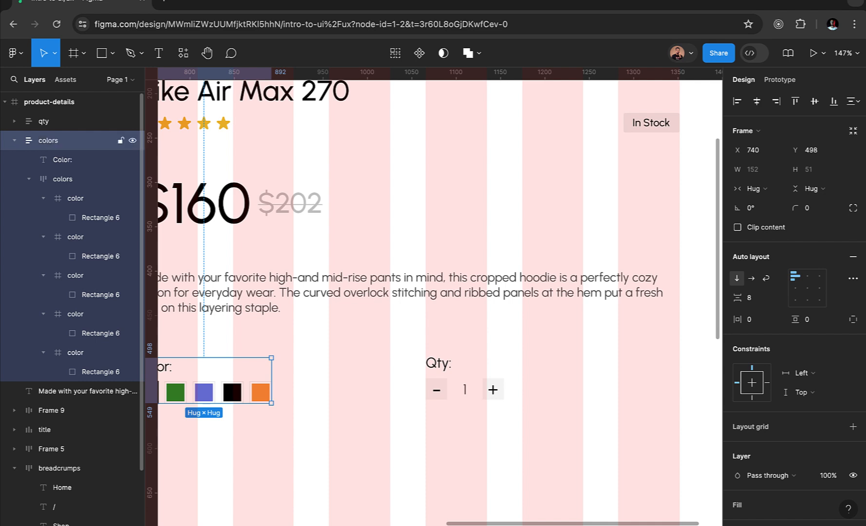
pyautogui.scroll(-3, 382, 340)
pyautogui.hscroll(-1, 383, 341)
pyautogui.scroll(-1, 382, 340)
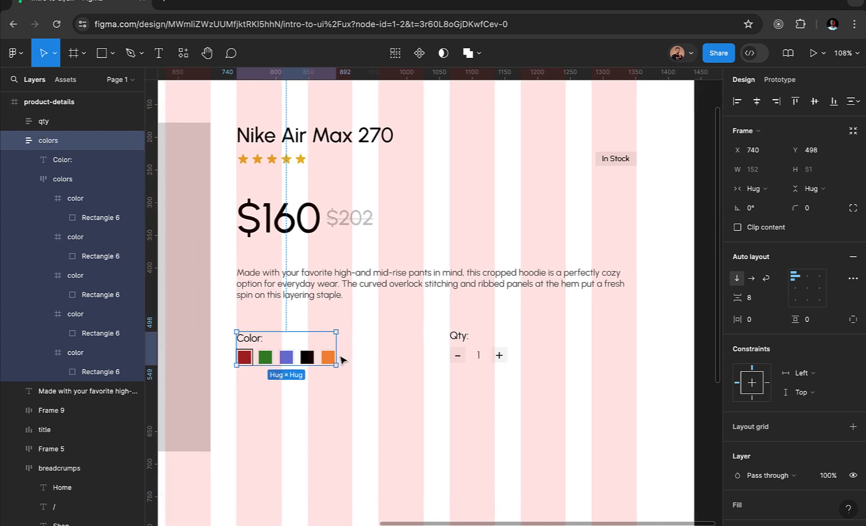
# Step: Align the color swatches group and the quantity group along their bottom edges
pyautogui.keyDown('shift'); pyautogui.click(468, 352); pyautogui.keyUp('shift')
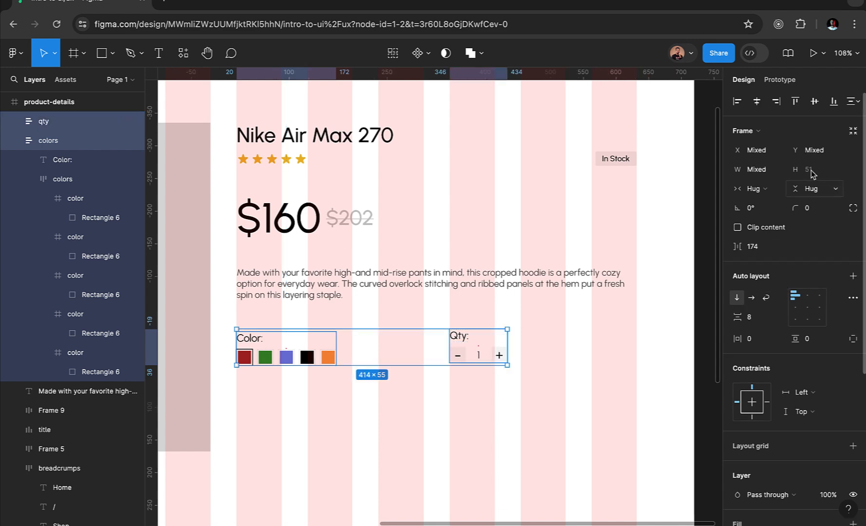
pyautogui.click(832, 108)
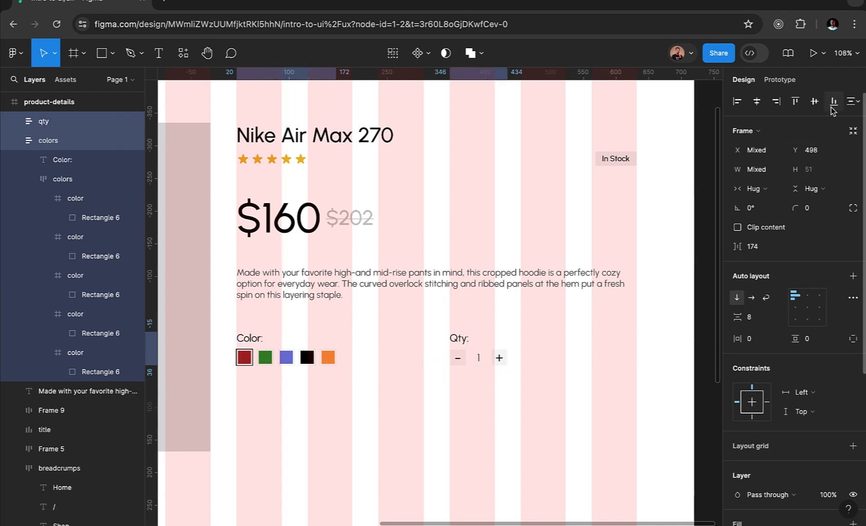
pyautogui.scroll(-3, 546, 413)
pyautogui.hscroll(-1, 547, 413)
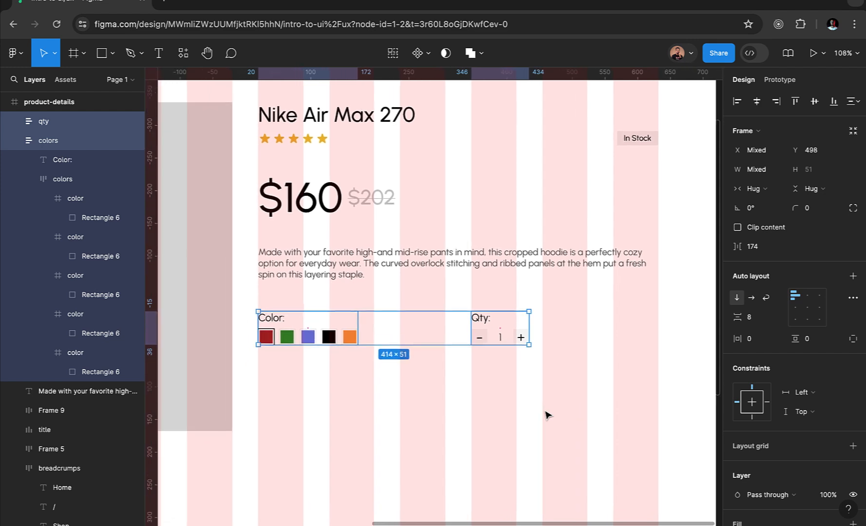
pyautogui.click(458, 375)
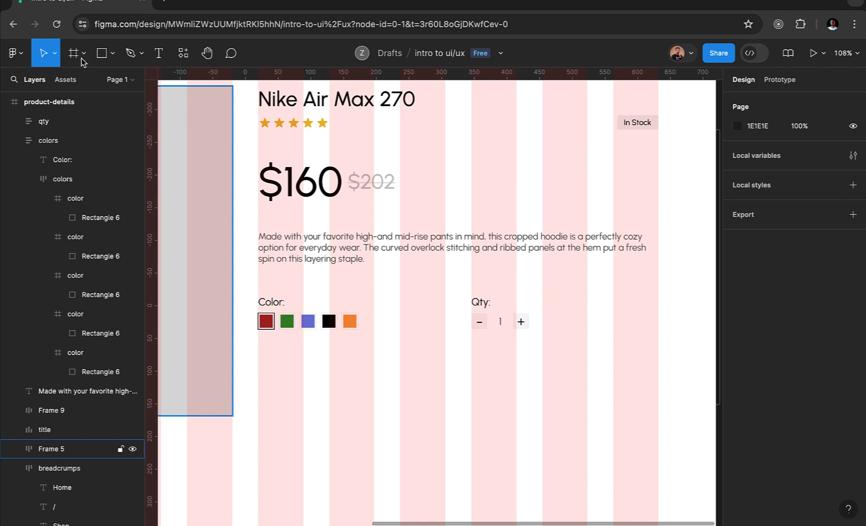
# Step: Add the text "Buy Now" at about X 879, Y 621 below the color swatches
pyautogui.click(159, 56)
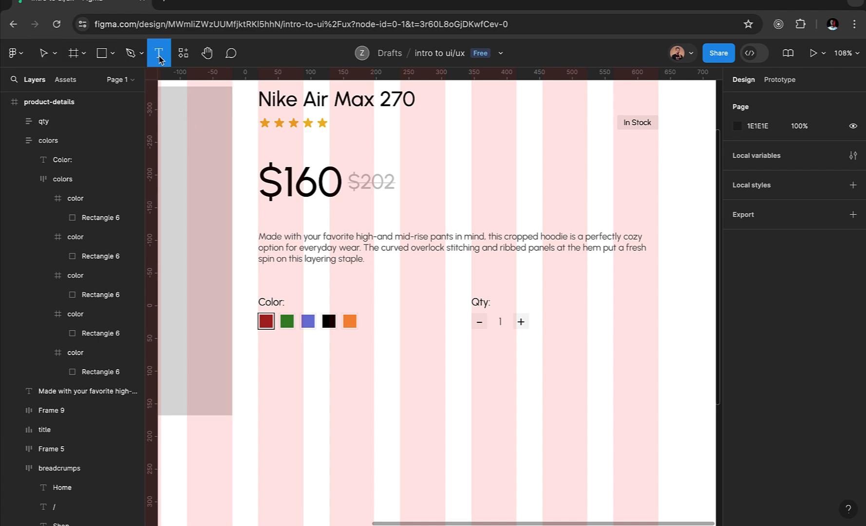
pyautogui.click(349, 377)
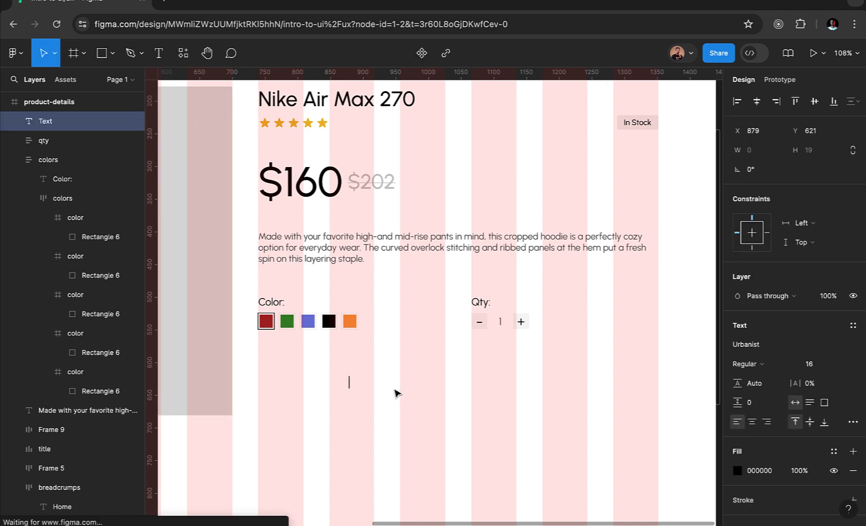
pyautogui.write('B')
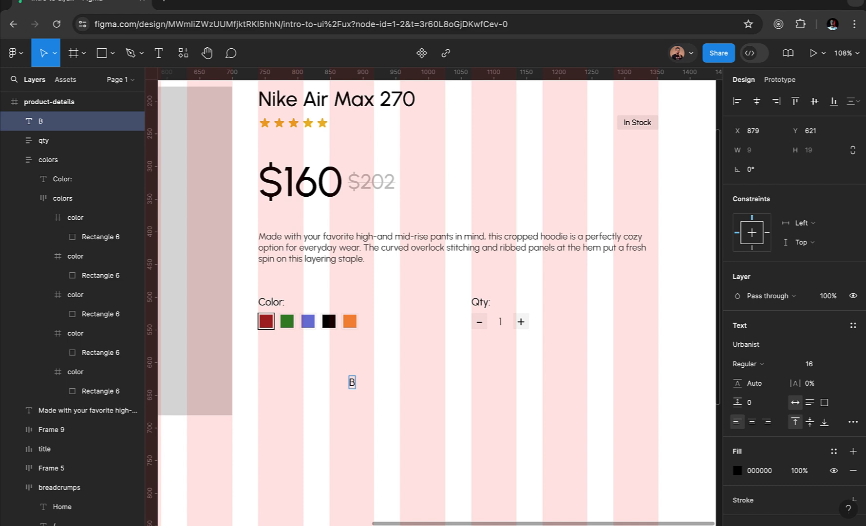
pyautogui.write('uy Now')
pyautogui.press('Escape')
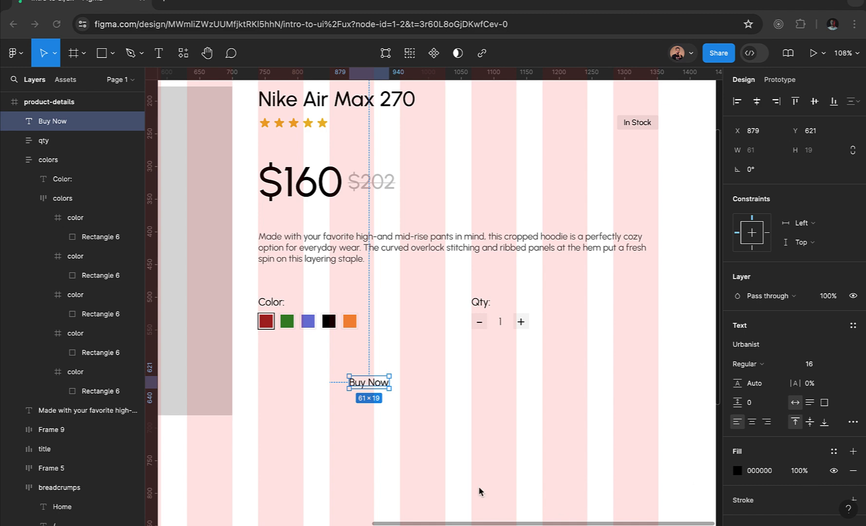
pyautogui.click(412, 407)
pyautogui.click(385, 389)
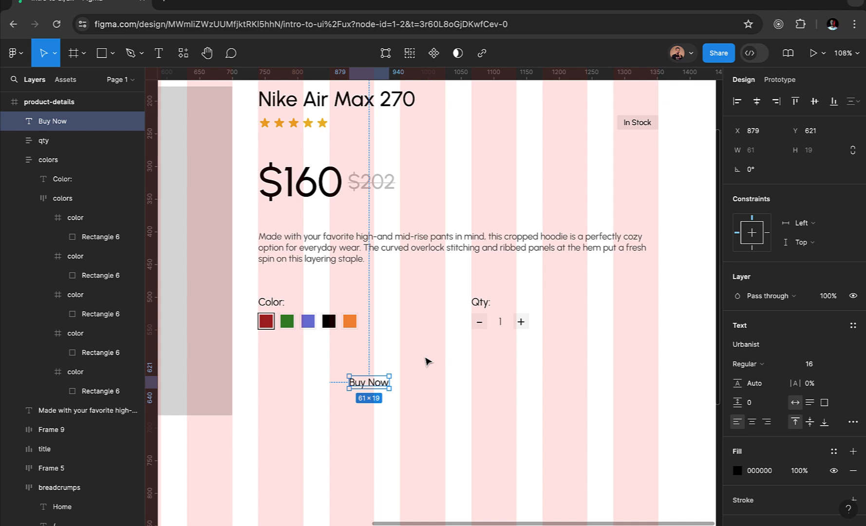
# Step: Wrap the "Buy Now" text in an auto layout frame and fill the frame with F24810
pyautogui.hotkey('shift', 'a')
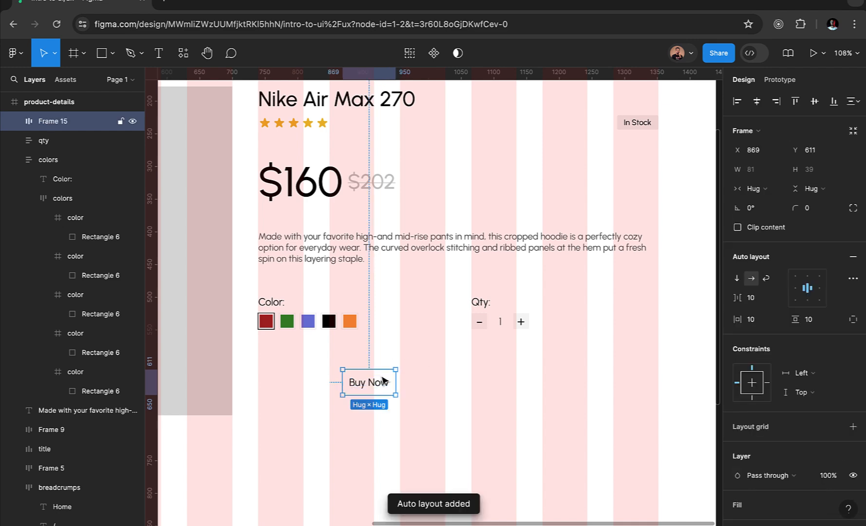
pyautogui.scroll(-1, 780, 399)
pyautogui.scroll(-3, 807, 415)
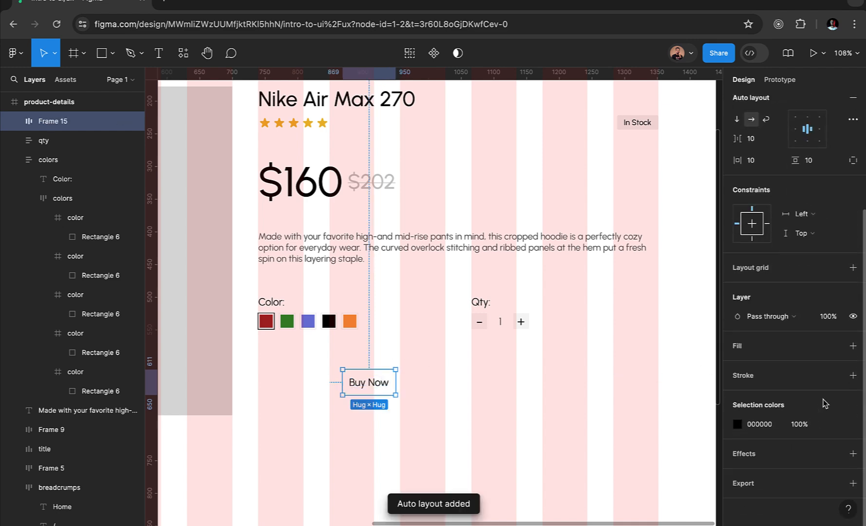
pyautogui.click(853, 347)
pyautogui.click(756, 370)
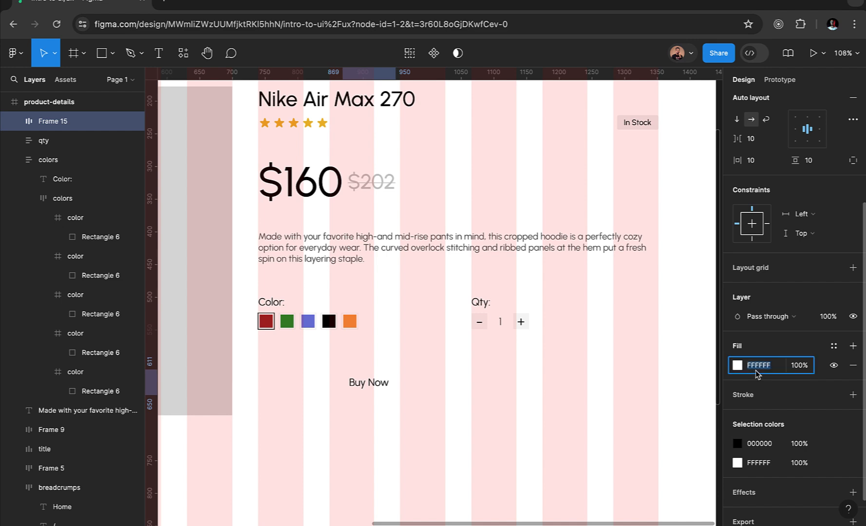
pyautogui.press('Return')
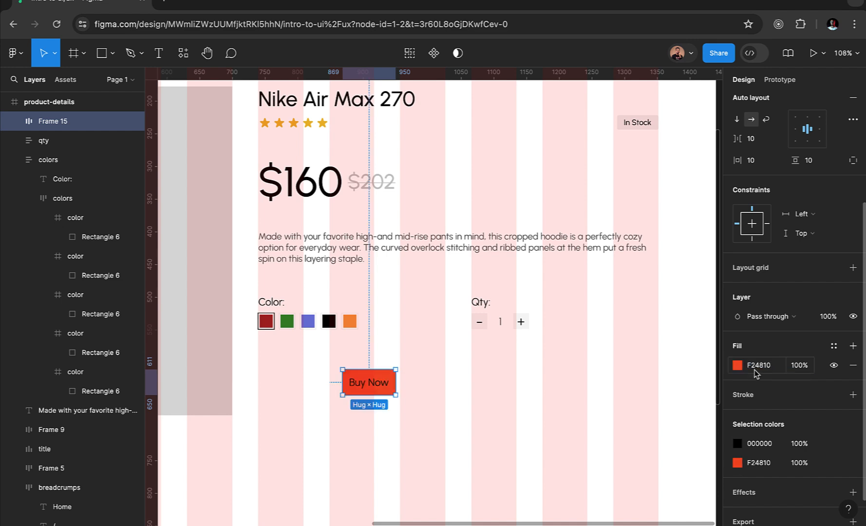
# Step: Change the black "Buy Now" label color to white (FFFFFF)
pyautogui.click(738, 365)
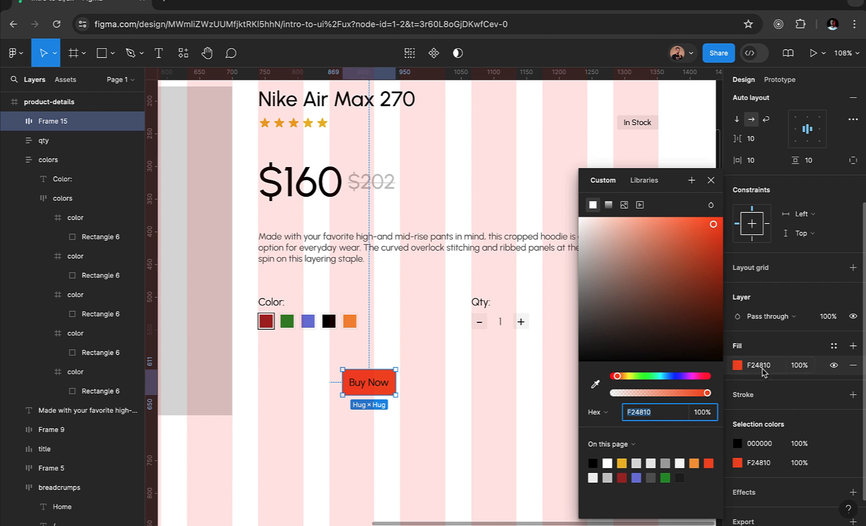
pyautogui.click(759, 443)
pyautogui.write('fff')
pyautogui.press('Return')
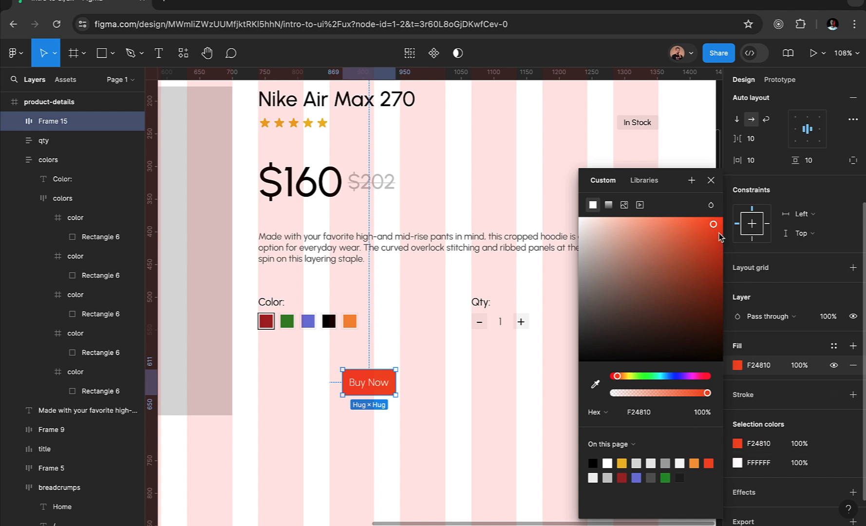
pyautogui.click(710, 181)
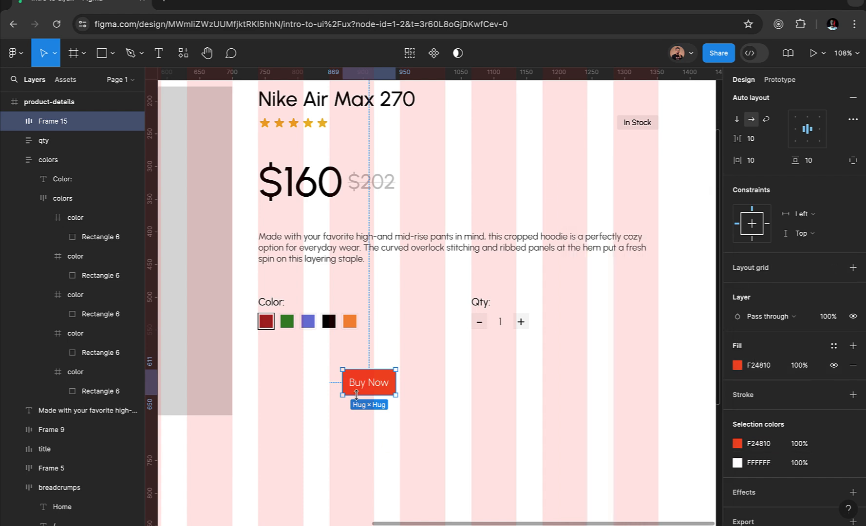
# Step: Place the "Buy Now" button at X 1066, Y 604 with a width of 286 and set its label's font weight to Medium
pyautogui.moveTo(369, 390); pyautogui.dragTo(659, 370)
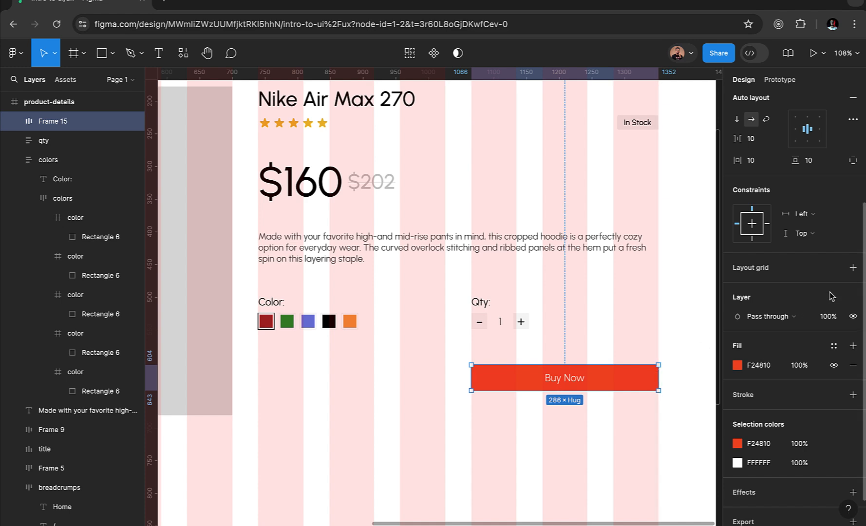
pyautogui.scroll(5, 831, 298)
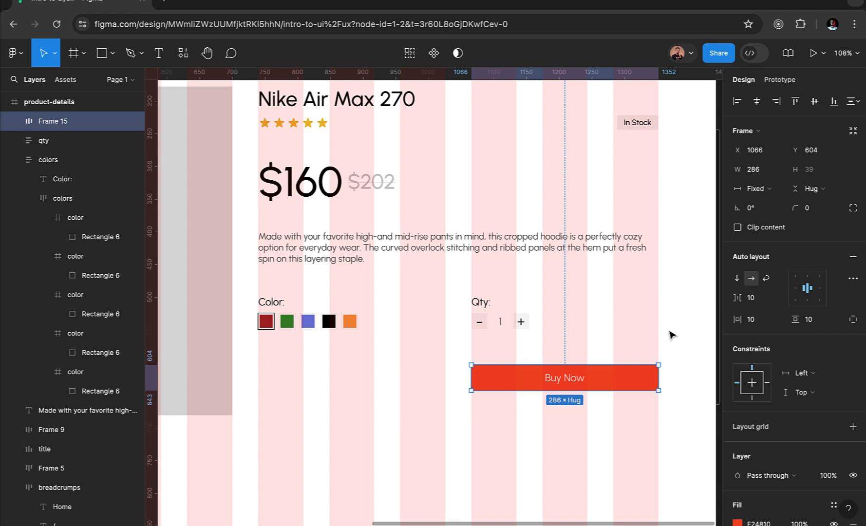
pyautogui.click(575, 385)
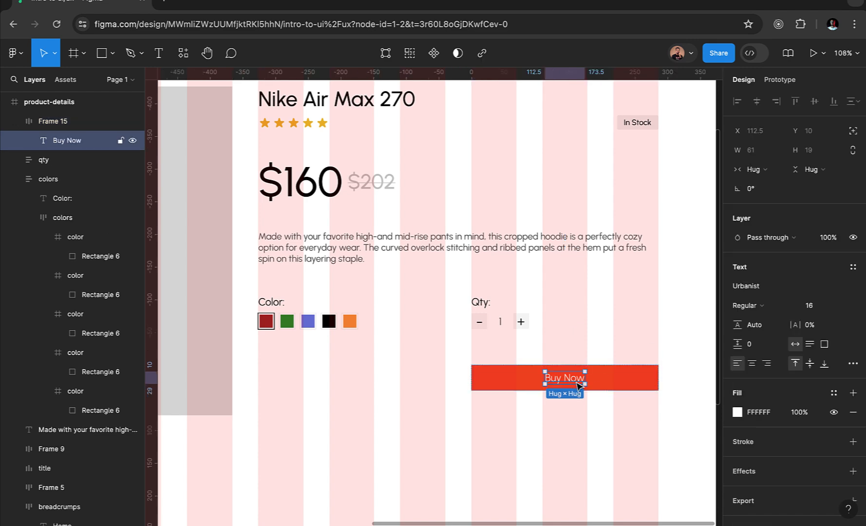
pyautogui.click(775, 308)
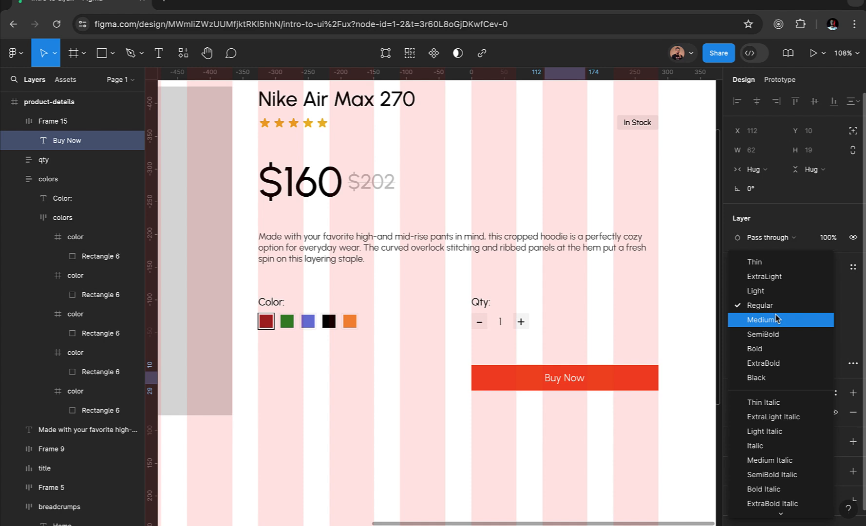
pyautogui.click(775, 320)
pyautogui.click(616, 392)
# Step: Duplicate the "Buy Now" button to about X 742, Y 604 and change the copy's label to "Add to Cart"
pyautogui.click(614, 389)
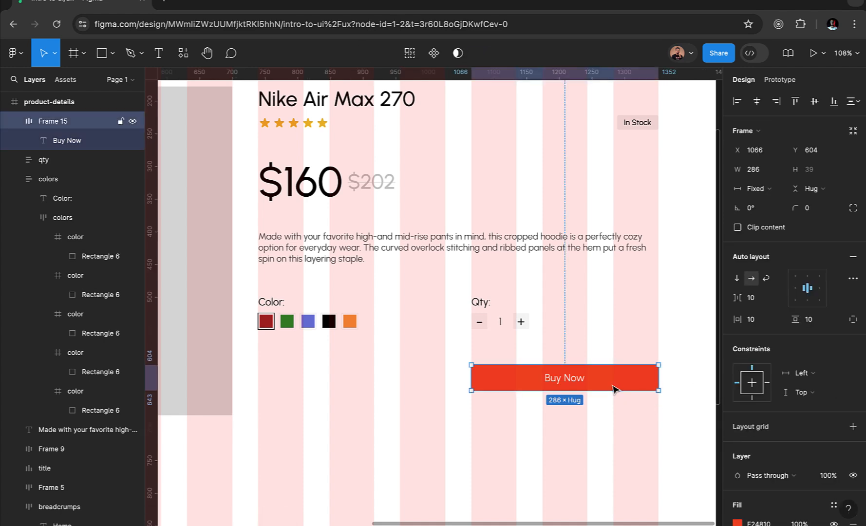
pyautogui.keyDown('alt'); pyautogui.moveTo(600, 385); pyautogui.dragTo(386, 382); pyautogui.keyUp('alt')
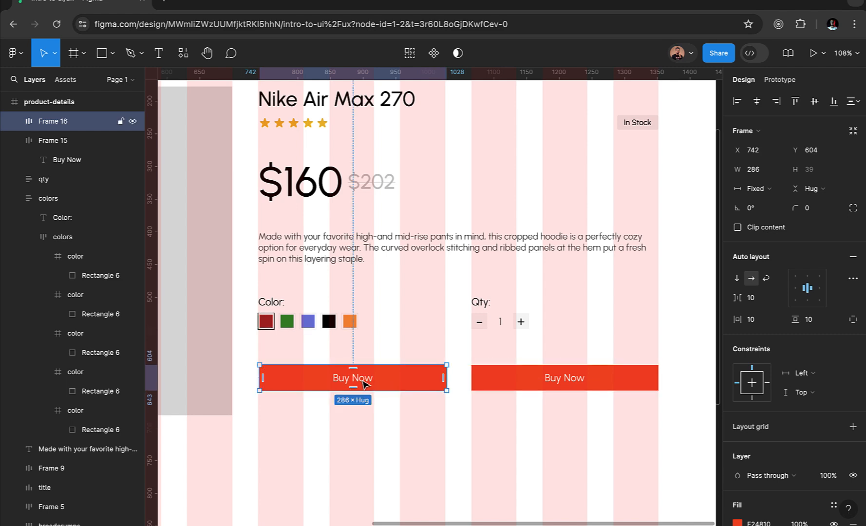
pyautogui.doubleClick(363, 383)
pyautogui.write('Add to')
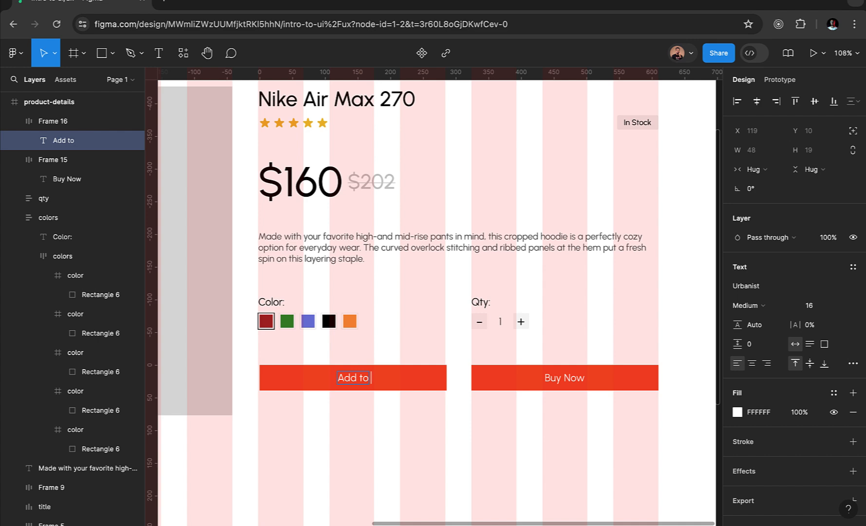
pyautogui.write(' Cart')
pyautogui.press('Escape')
# Step: Remove the "Add to Cart" button's fill and give it a black inside stroke of 1
pyautogui.click(420, 380)
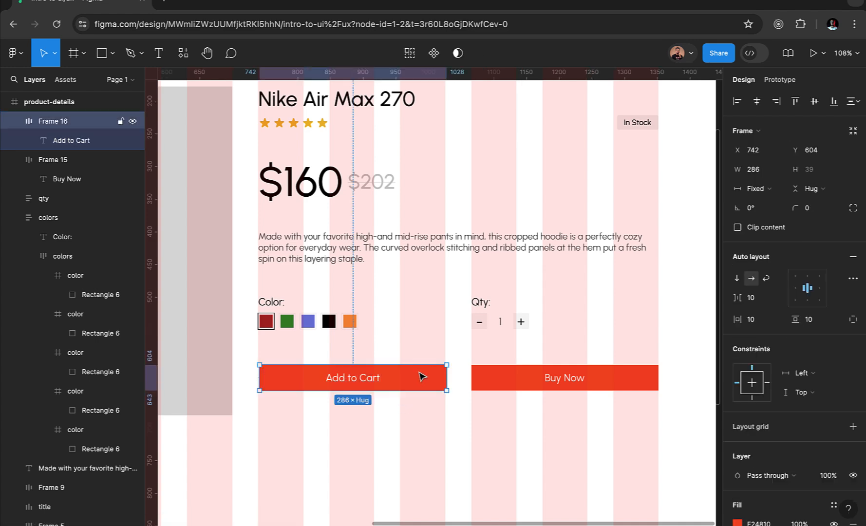
pyautogui.scroll(-4, 828, 438)
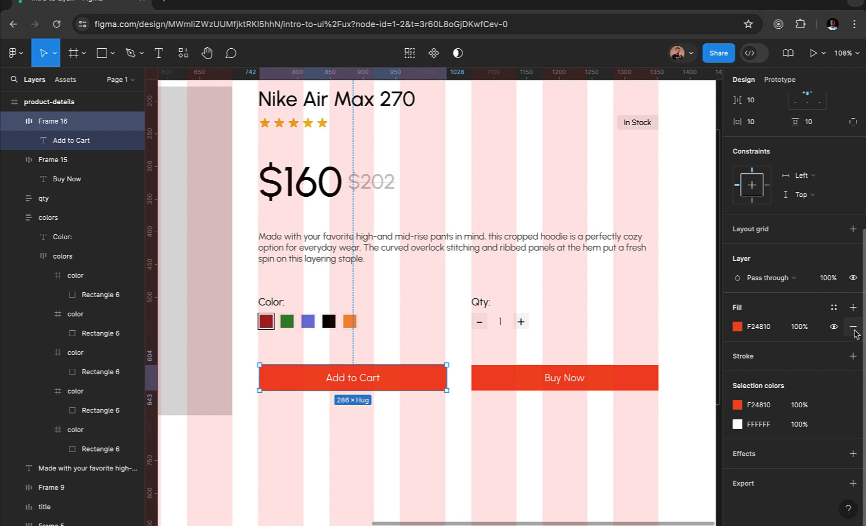
pyautogui.click(854, 327)
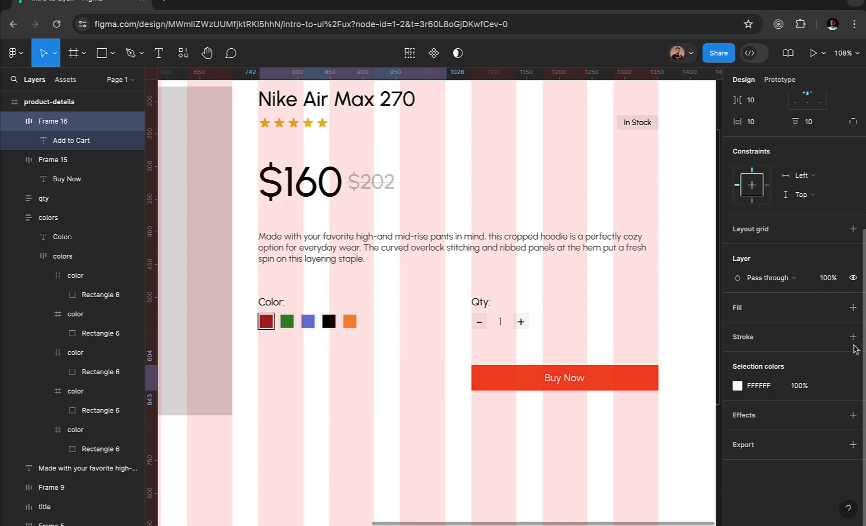
pyautogui.click(854, 337)
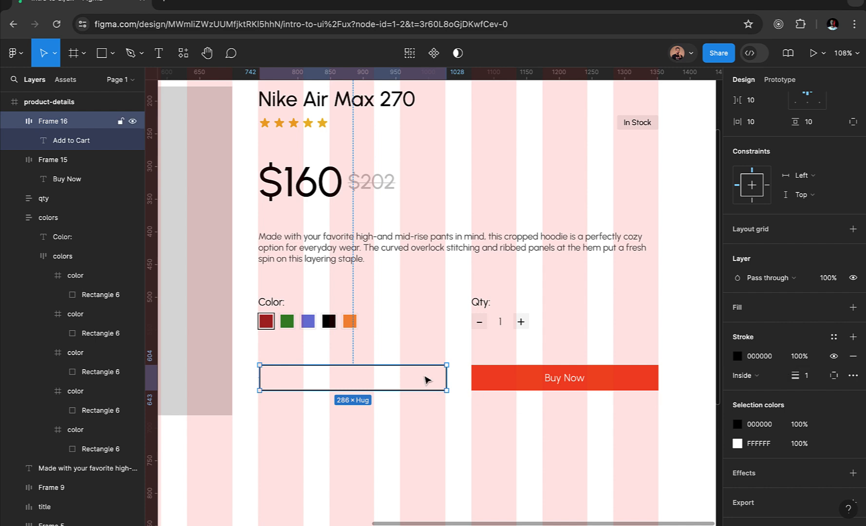
# Step: Set the "Add to Cart" label's fill color to 000000
pyautogui.click(359, 385)
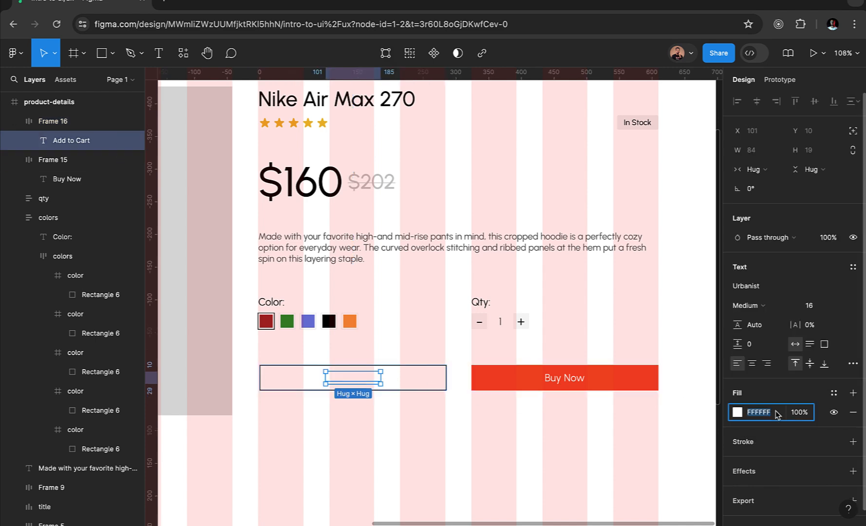
pyautogui.write('000')
pyautogui.press('Return')
pyautogui.click(472, 431)
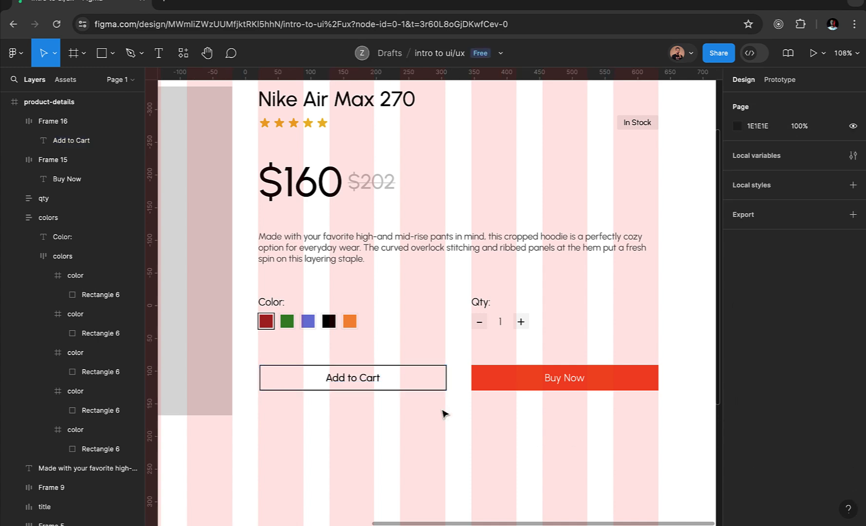
# Step: Narrow the "Add to Cart" button to a width of 284 to fit the column grid
pyautogui.click(419, 381)
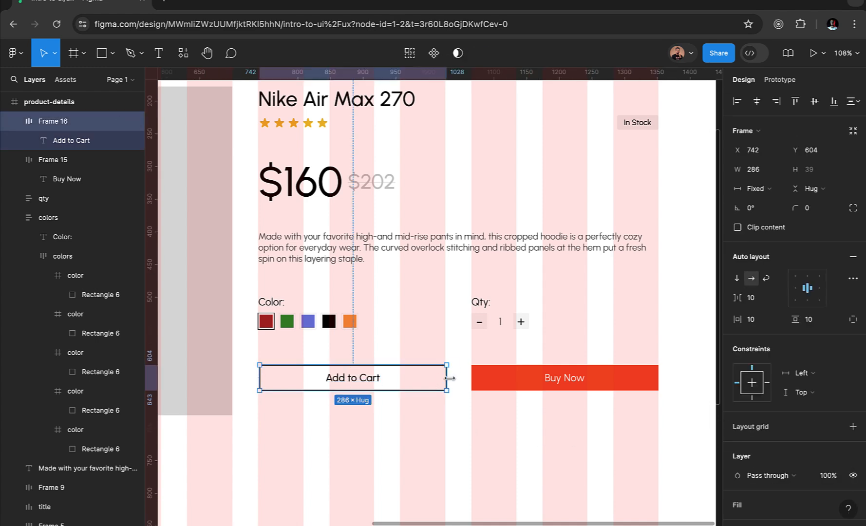
pyautogui.moveTo(450, 378); pyautogui.dragTo(445, 378)
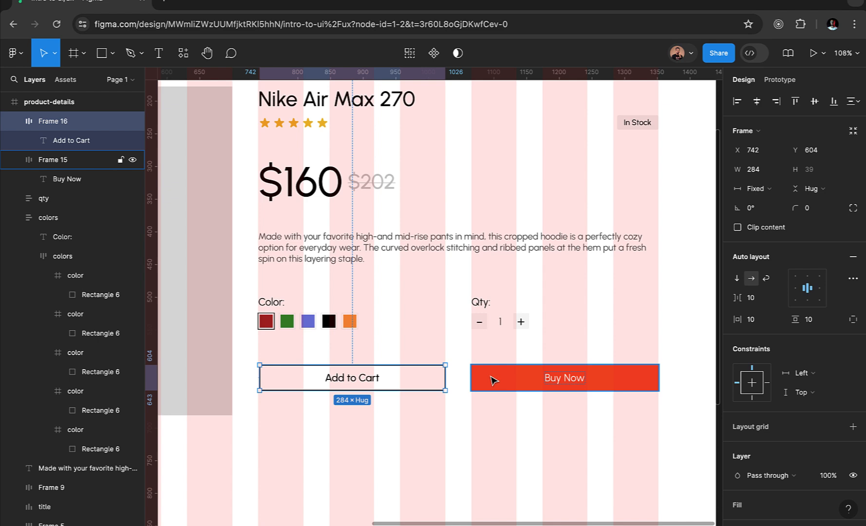
pyautogui.click(493, 380)
# Step: Shorten the product-details frame to a height of about 770, keeping its width of 1440
pyautogui.scroll(-5, 493, 380)
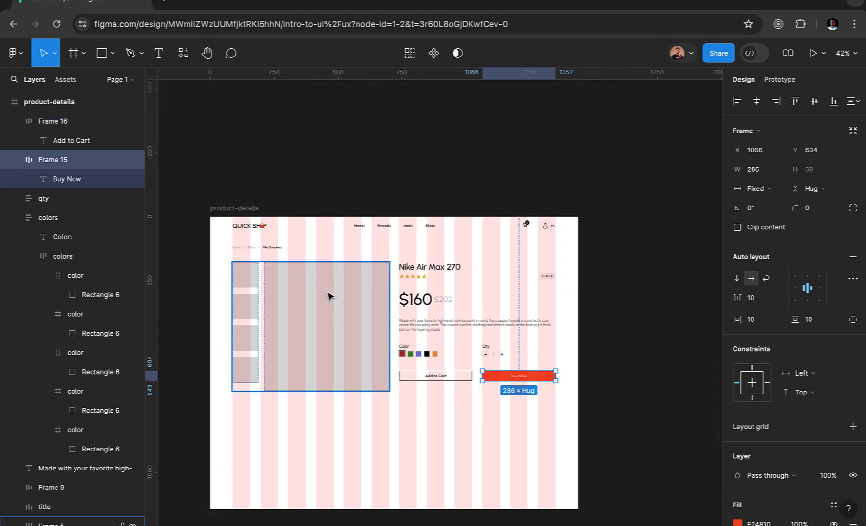
pyautogui.click(248, 210)
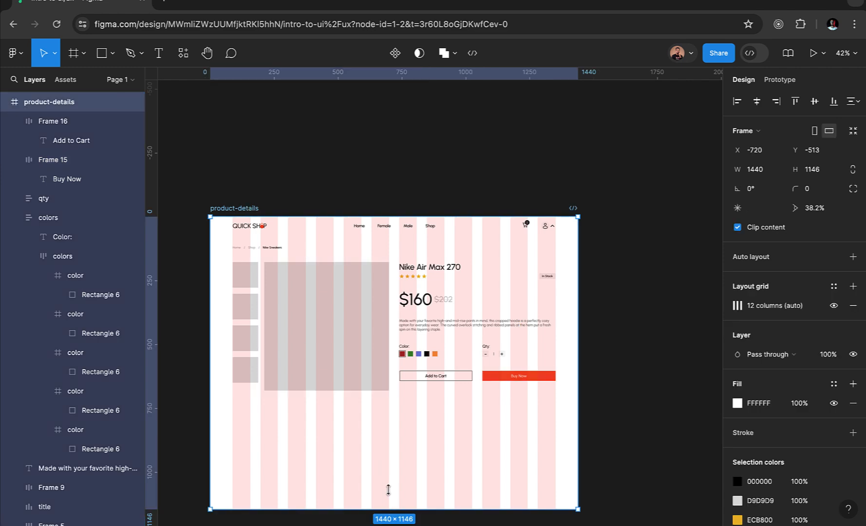
pyautogui.moveTo(388, 489); pyautogui.dragTo(382, 414)
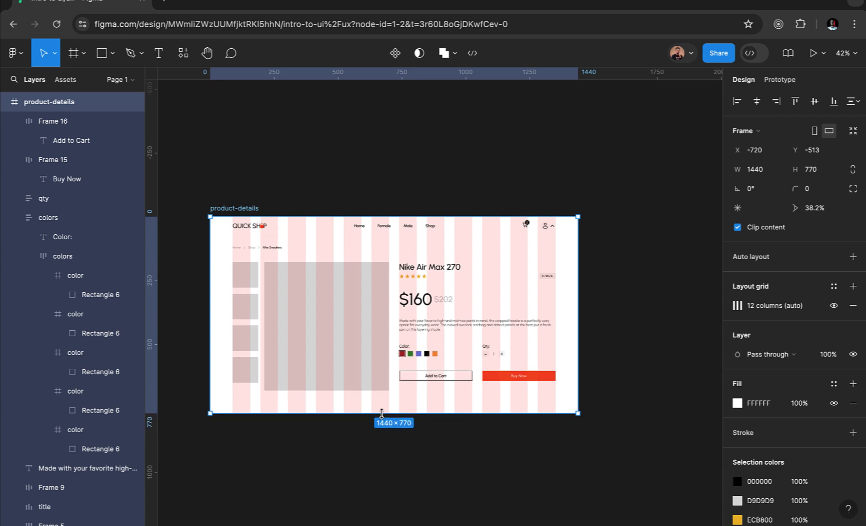
pyautogui.click(370, 467)
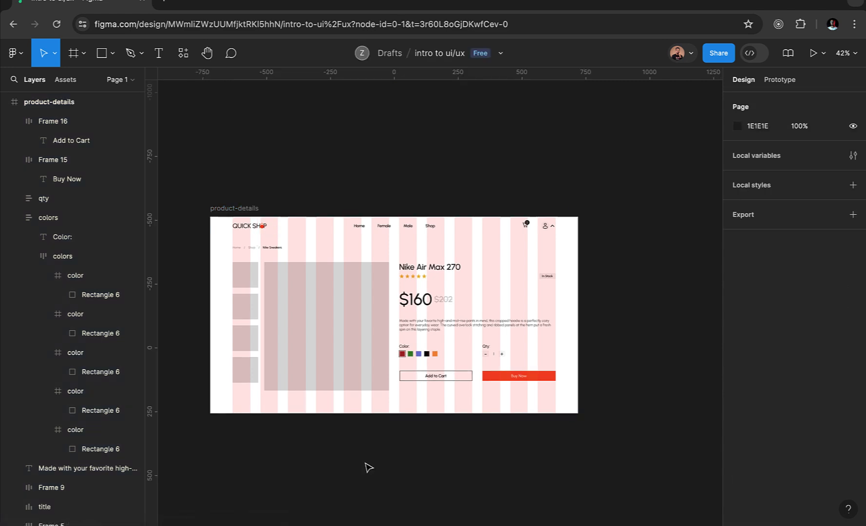
# Step: Hide the 12-column layout grid on the product-details frame
pyautogui.click(331, 341)
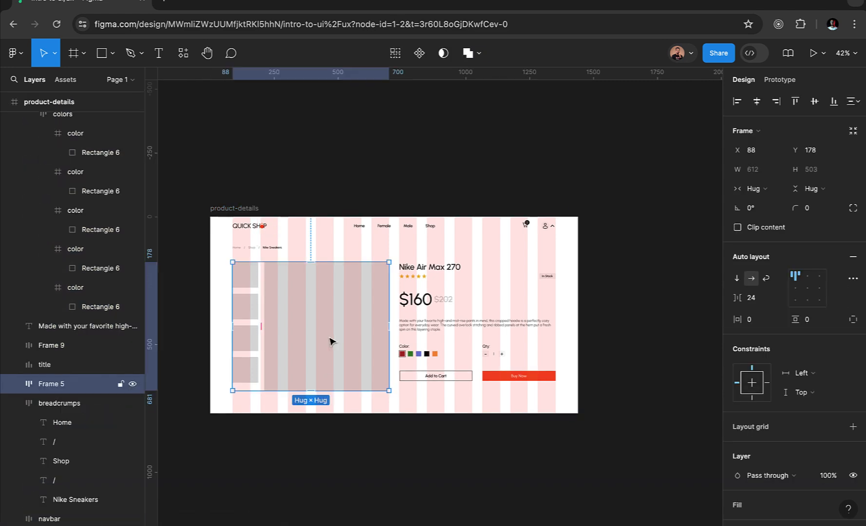
pyautogui.click(251, 210)
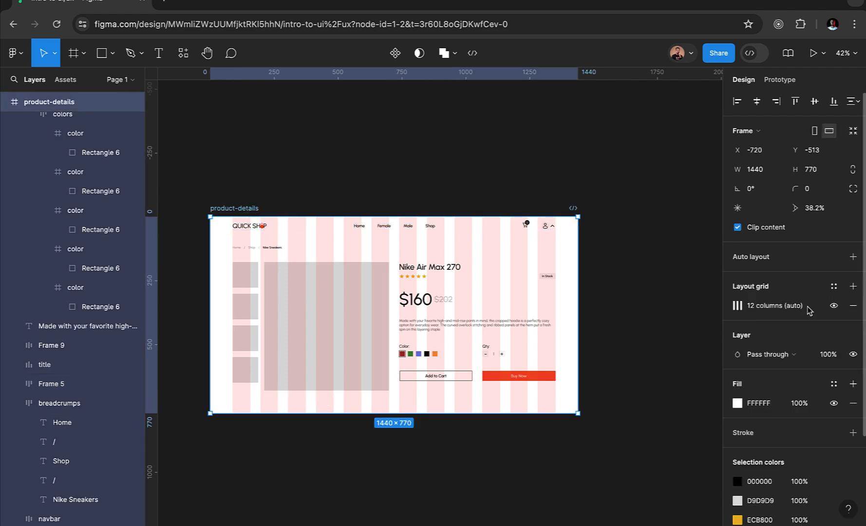
pyautogui.click(833, 307)
pyautogui.scroll(5, 369, 447)
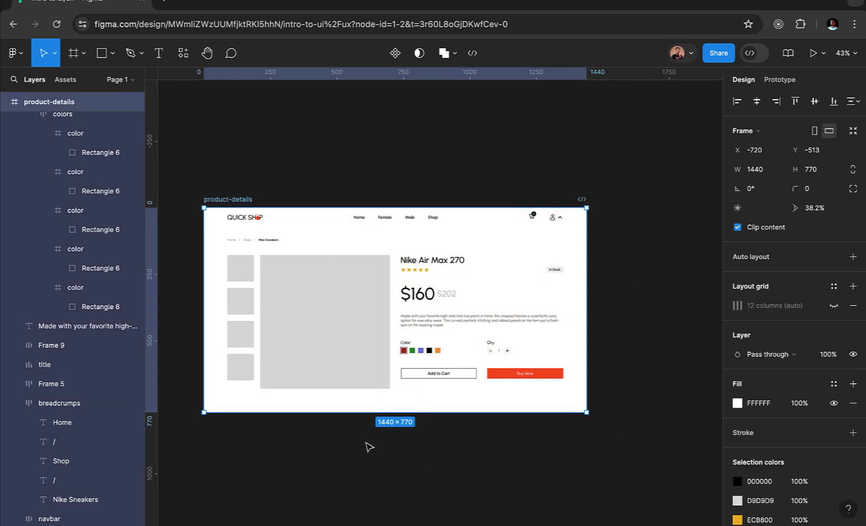
pyautogui.scroll(-4, 369, 448)
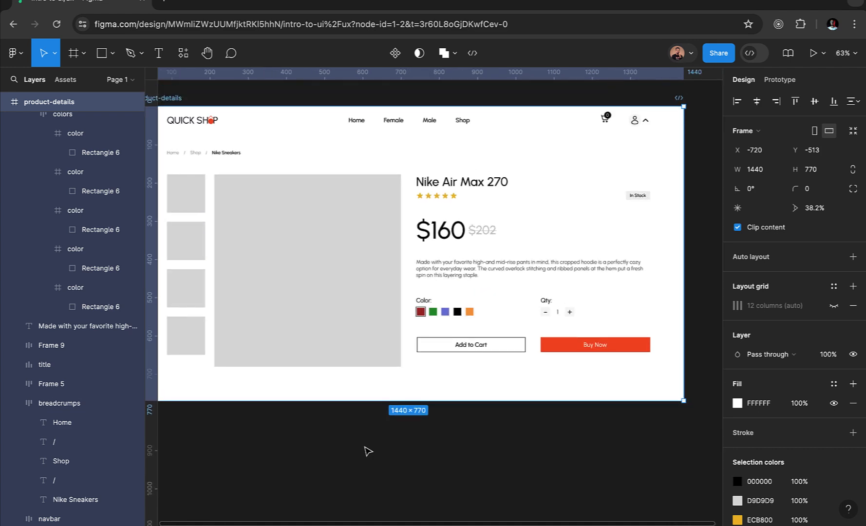
pyautogui.hscroll(-2, 382, 449)
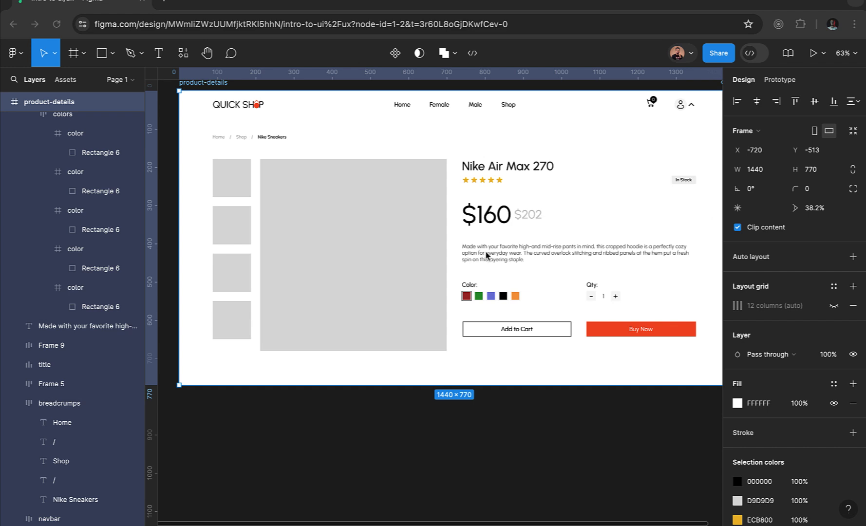
pyautogui.keyDown('ctrl'); pyautogui.click(393, 240); pyautogui.keyUp('ctrl')
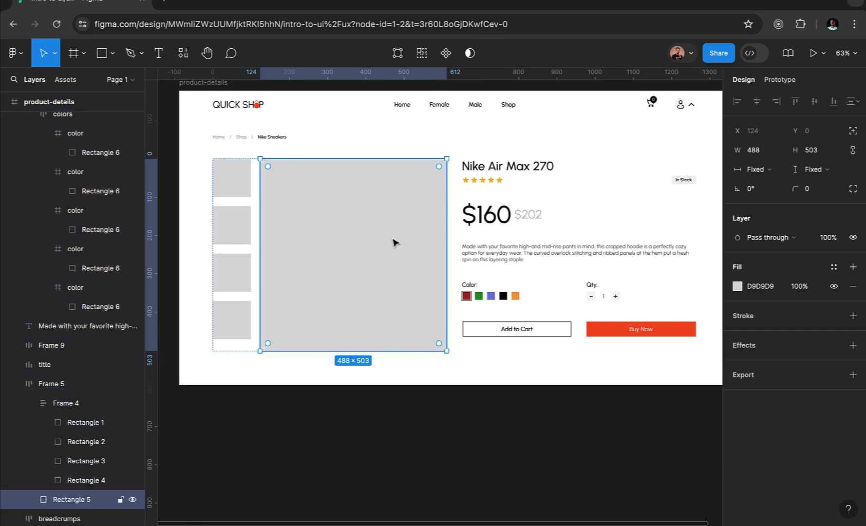
pyautogui.hotkey('ctrl', 'v')
pyautogui.hotkey('ctrl', 'z')
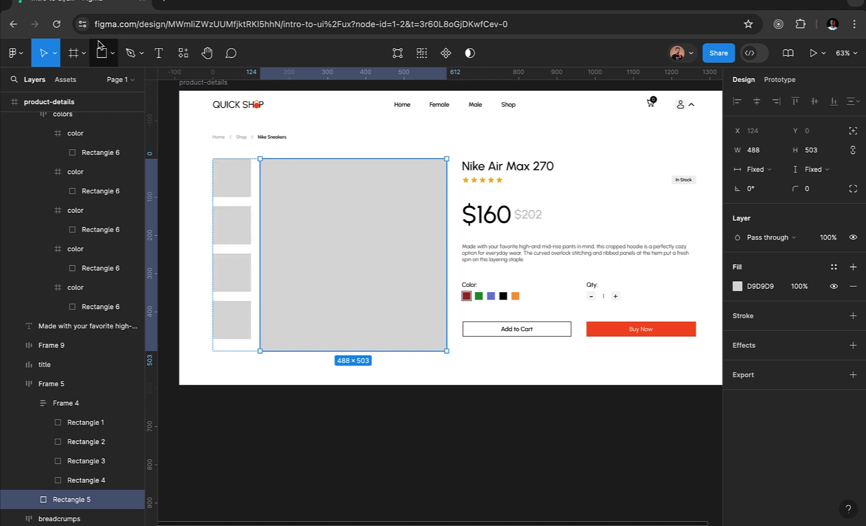
# Step: Load the four air-max-270 images, GR1.png to GR4.png, from the products folder for placement
pyautogui.click(113, 57)
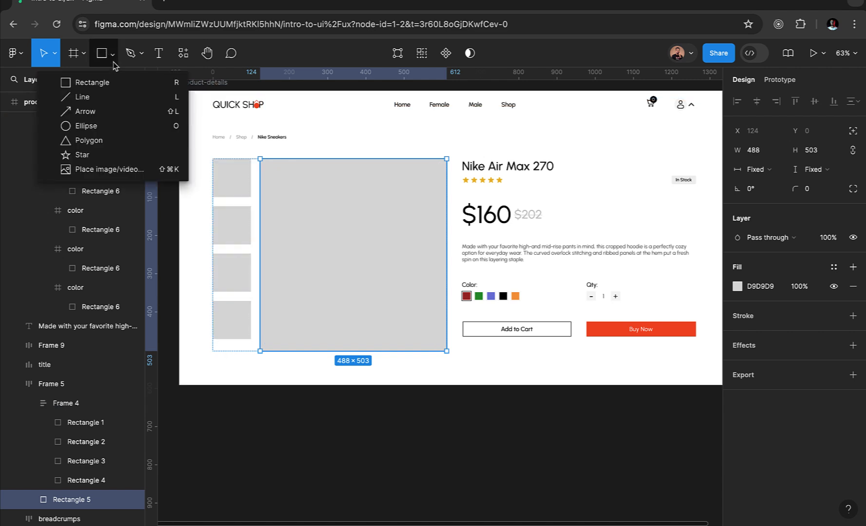
pyautogui.click(95, 170)
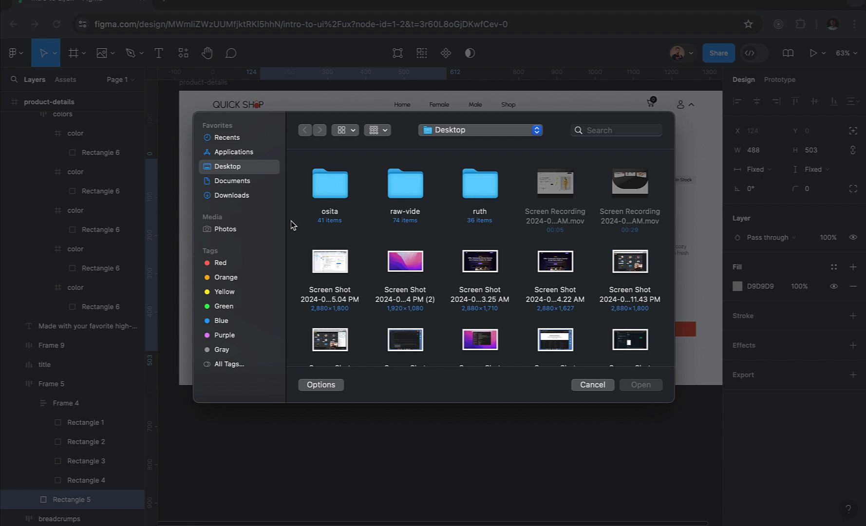
pyautogui.doubleClick(345, 217)
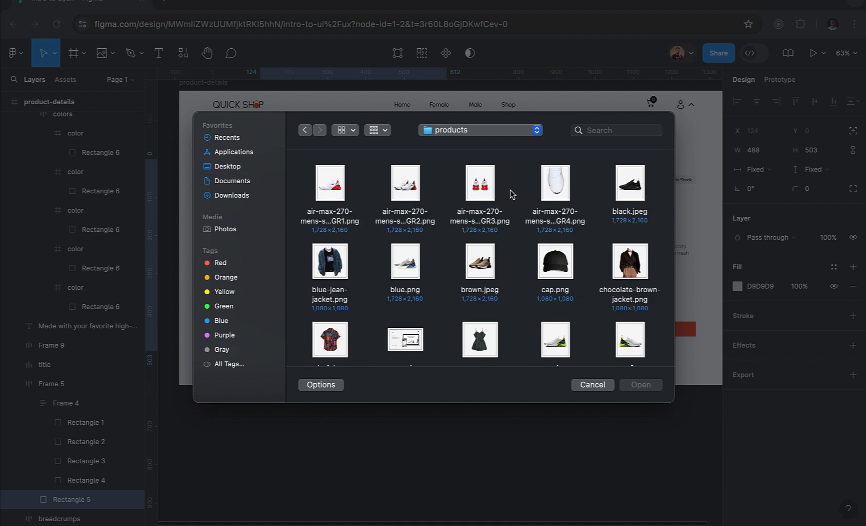
pyautogui.click(342, 188)
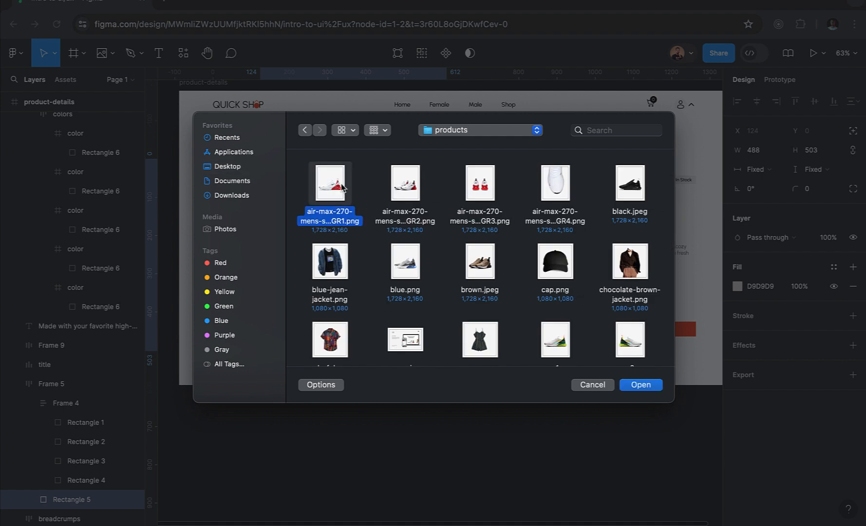
pyautogui.keyDown('super'); pyautogui.click(400, 191); pyautogui.keyUp('super')
pyautogui.keyDown('super'); pyautogui.click(479, 188); pyautogui.keyUp('super')
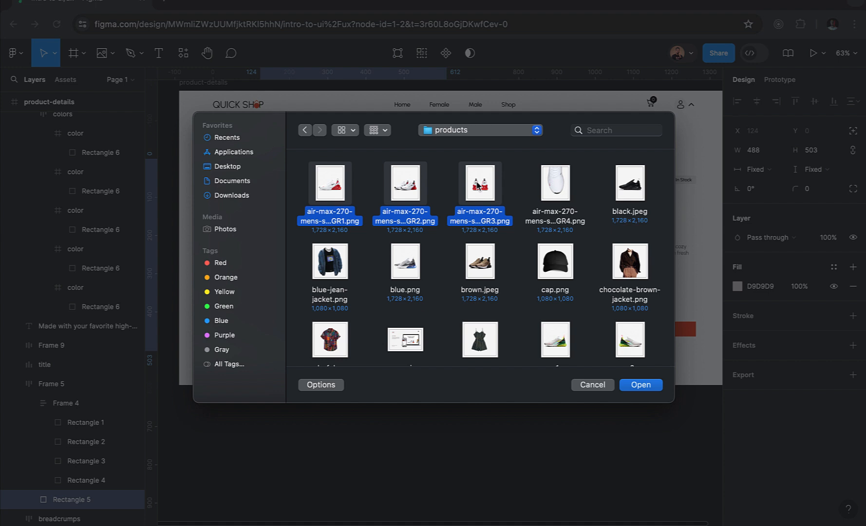
pyautogui.keyDown('super'); pyautogui.click(551, 193); pyautogui.keyUp('super')
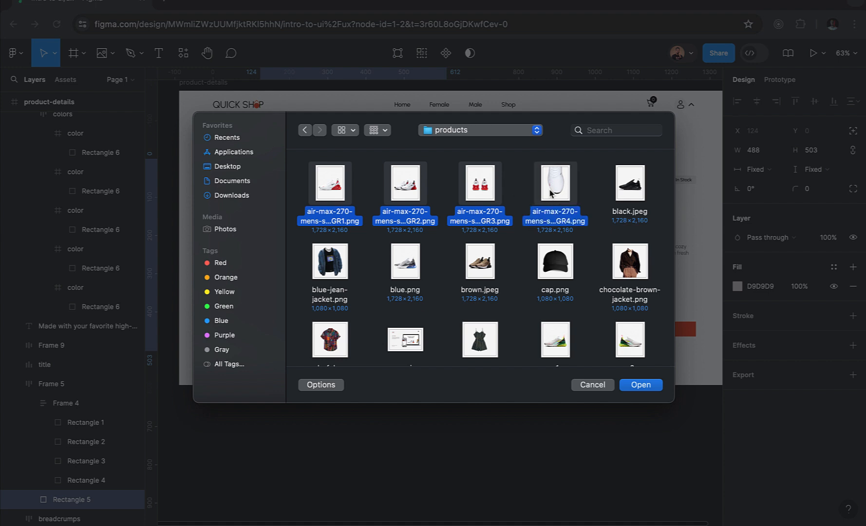
pyautogui.click(641, 385)
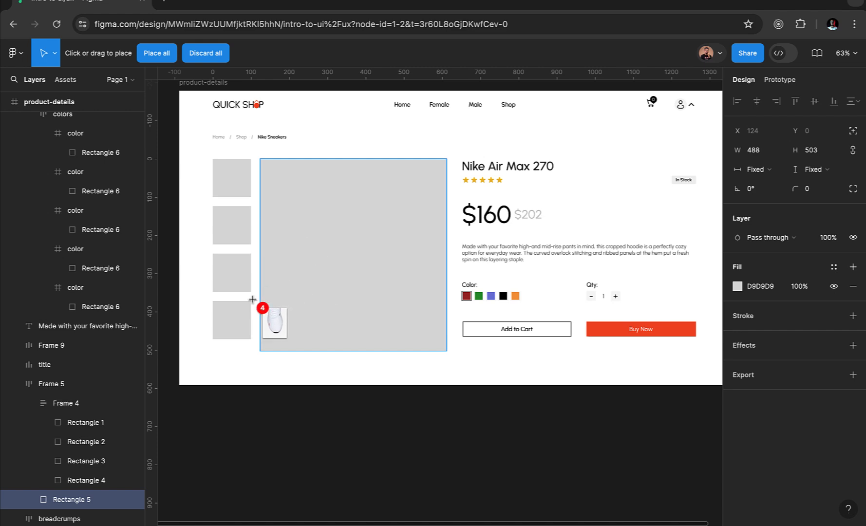
# Step: Fill the four thumbnail rectangles from the lowest up with GR4 and GR3, the first with GR2 and the second with GR1
pyautogui.click(232, 311)
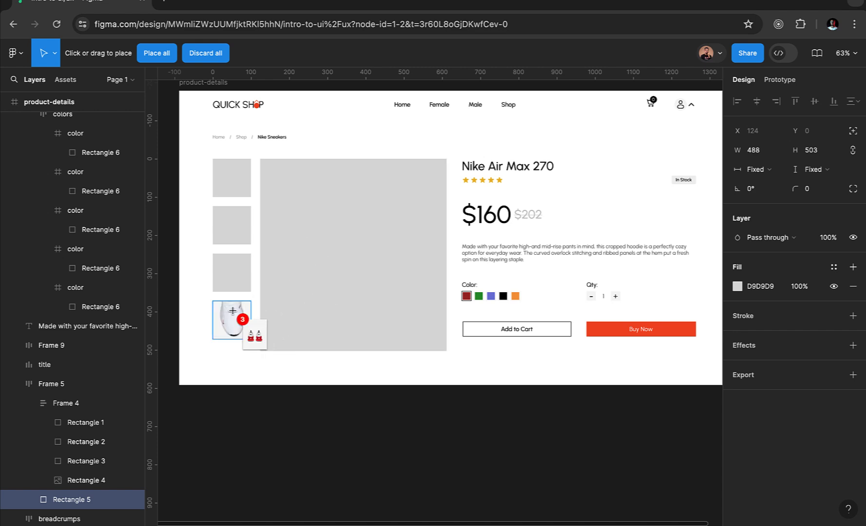
pyautogui.click(224, 274)
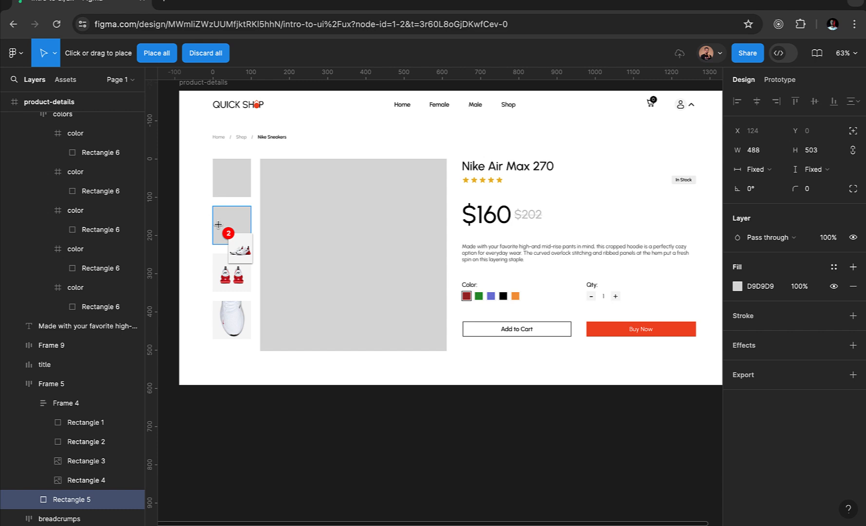
pyautogui.click(220, 179)
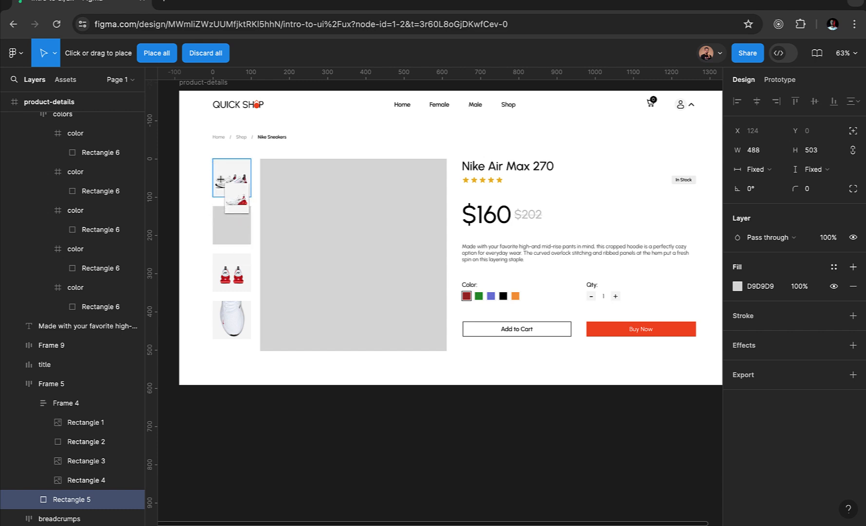
pyautogui.click(225, 223)
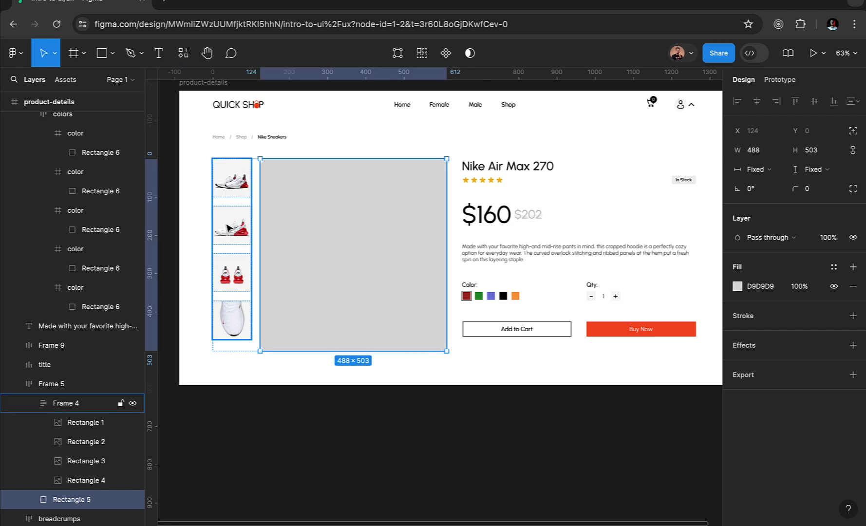
# Step: Fill the large 488 × 503 gallery rectangle with the air-max-270 GR2.png image
pyautogui.click(112, 54)
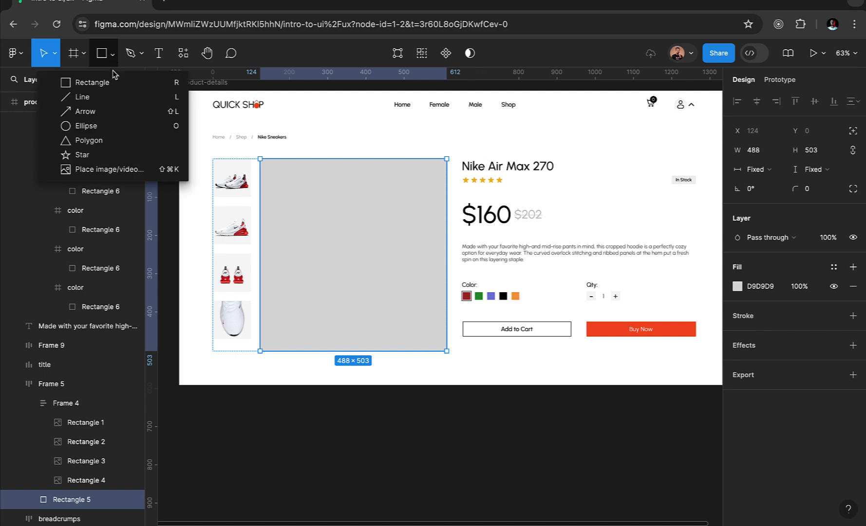
pyautogui.click(106, 170)
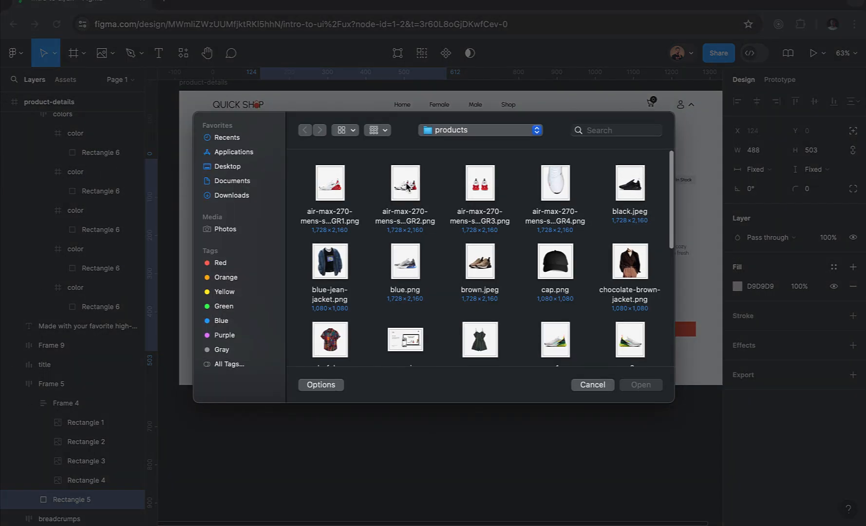
pyautogui.click(408, 188)
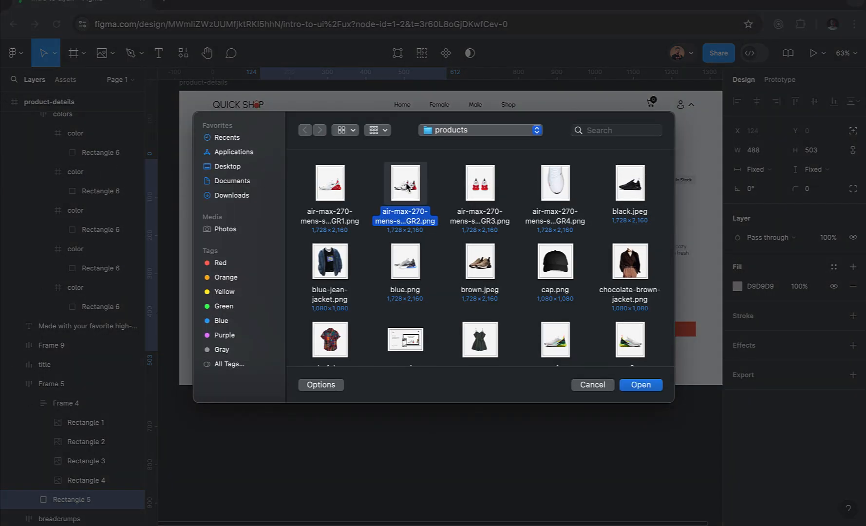
pyautogui.click(641, 385)
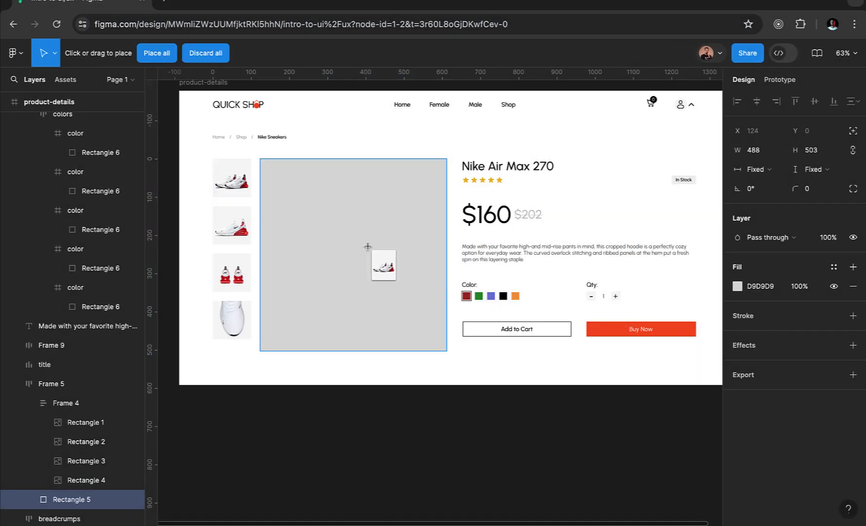
pyautogui.click(368, 247)
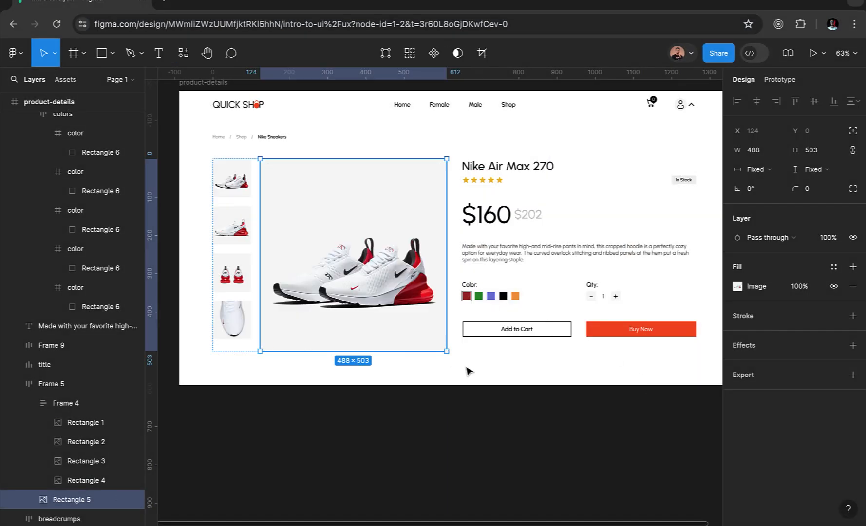
pyautogui.press('Escape')
pyautogui.scroll(-5, 471, 373)
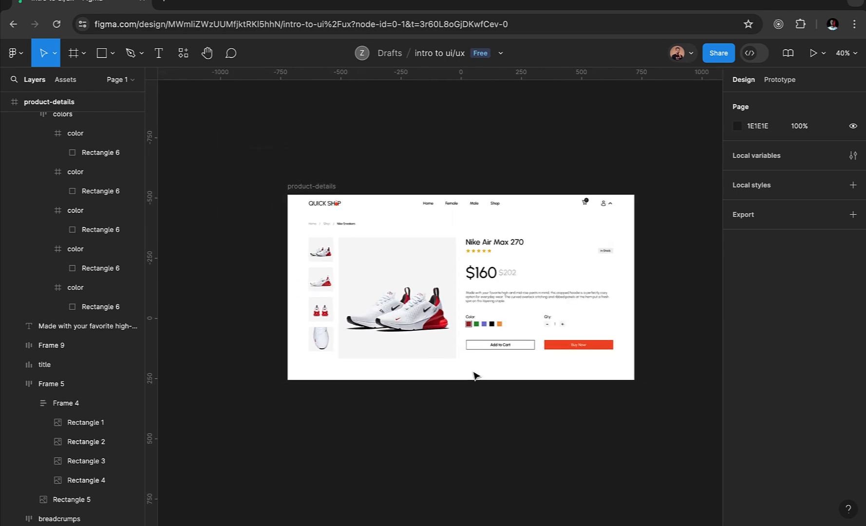
pyautogui.hscroll(1, 475, 376)
pyautogui.scroll(-1, 475, 375)
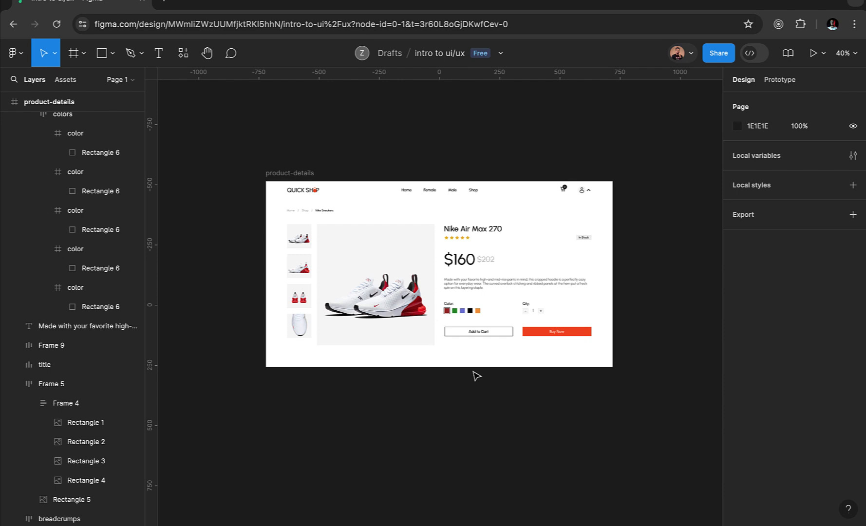
pyautogui.hscroll(3, 477, 375)
pyautogui.scroll(-1, 476, 375)
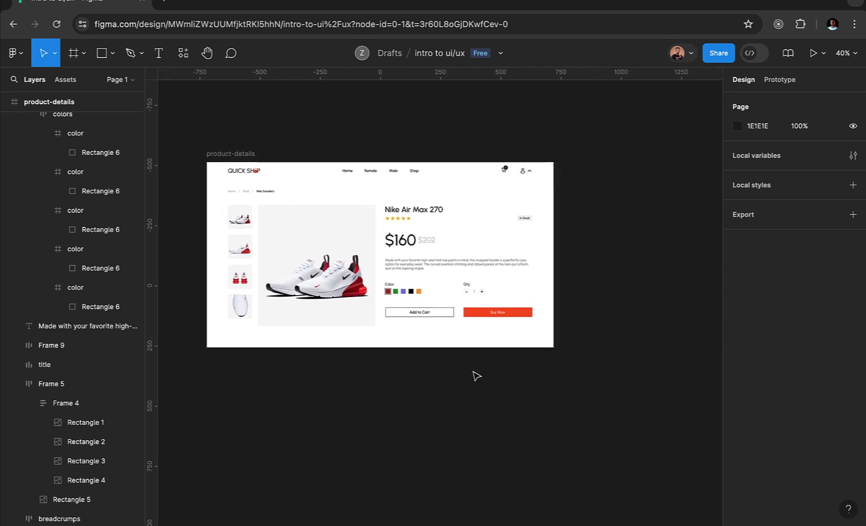
pyautogui.hscroll(1, 477, 375)
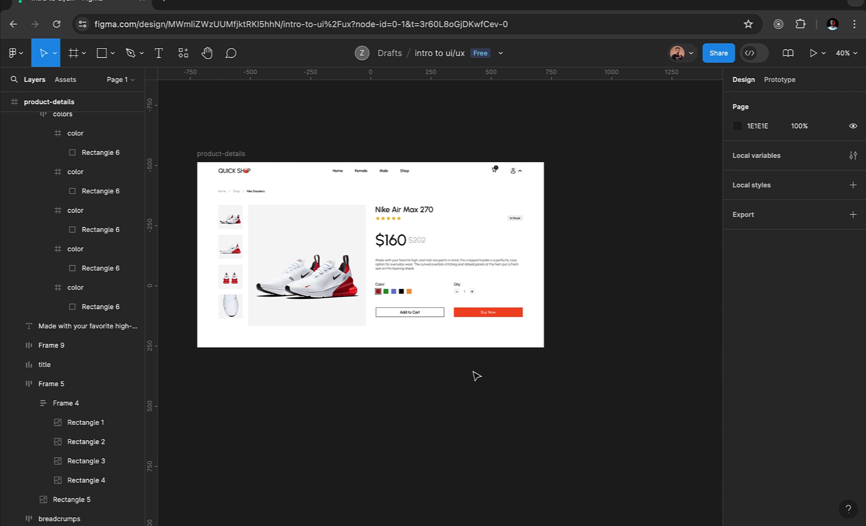
# Step: Export the product-details frame as a PNG at 1x scale
pyautogui.click(222, 154)
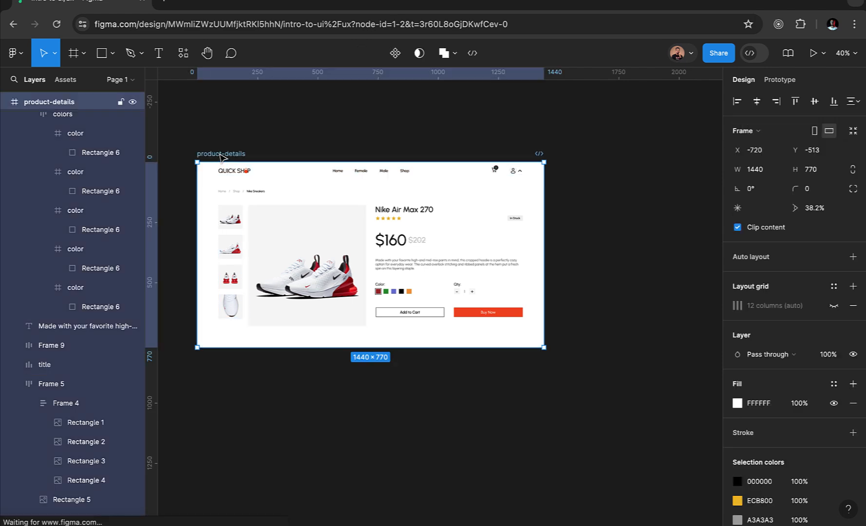
pyautogui.scroll(-3, 799, 460)
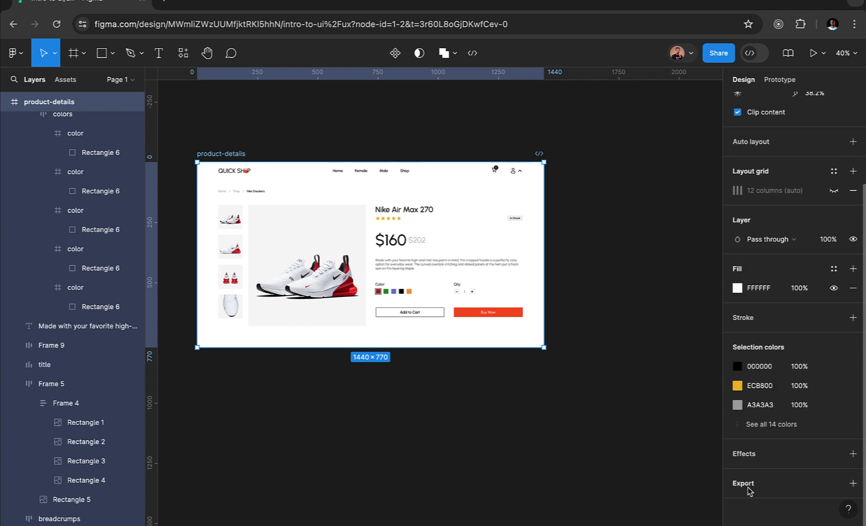
pyautogui.click(853, 484)
pyautogui.scroll(-2, 828, 468)
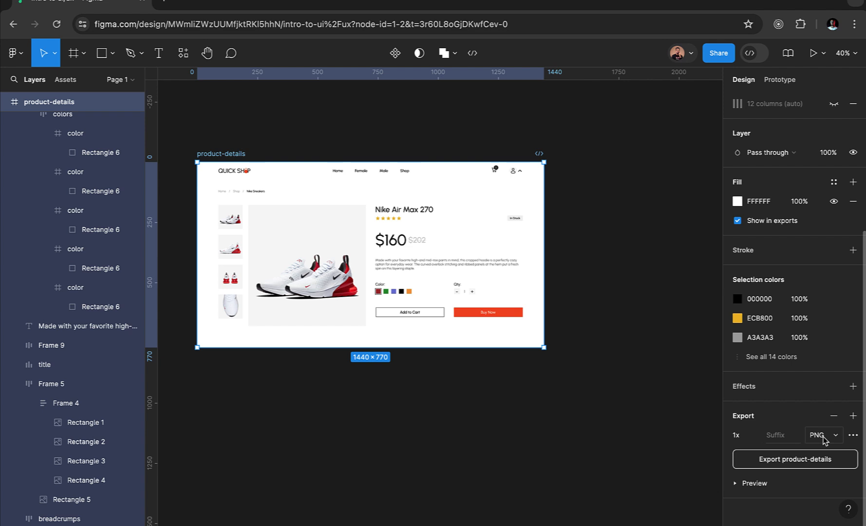
pyautogui.click(817, 461)
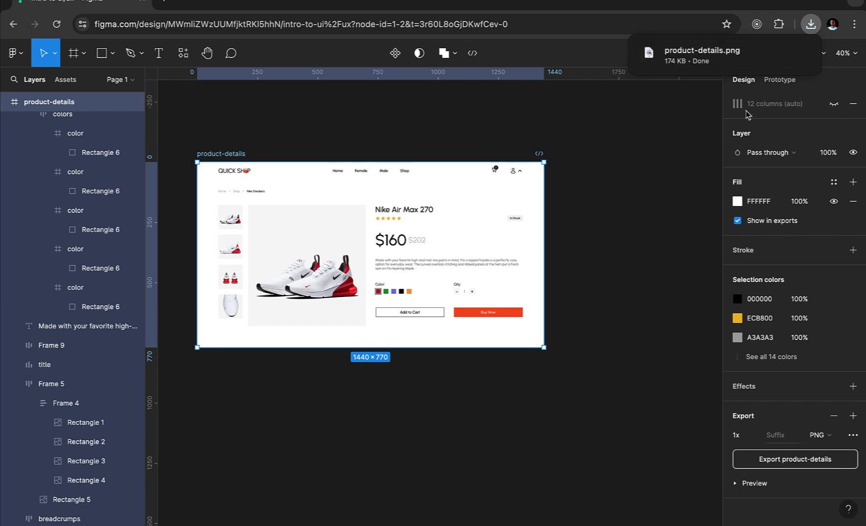
# Step: Copy the exported product-details.png from Finder's Downloads folder onto the Figma canvas, blocking the site's clipboard access request
pyautogui.click(781, 56)
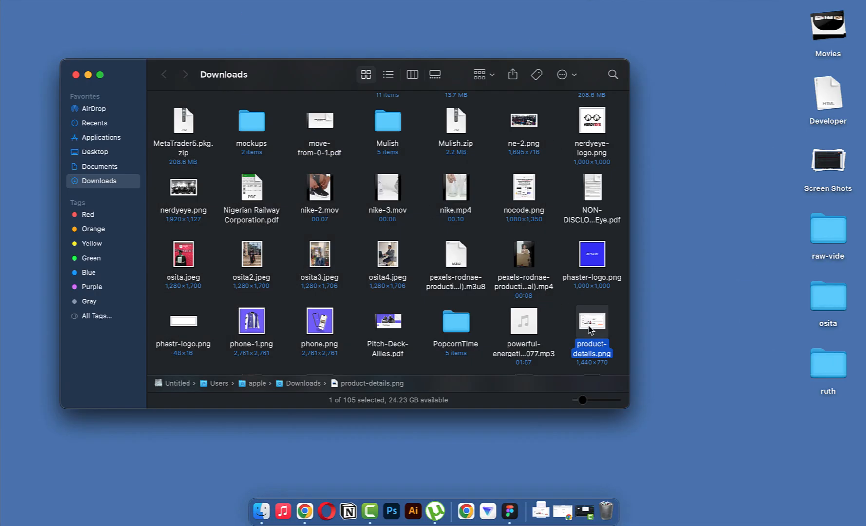
pyautogui.press('super+Tab')
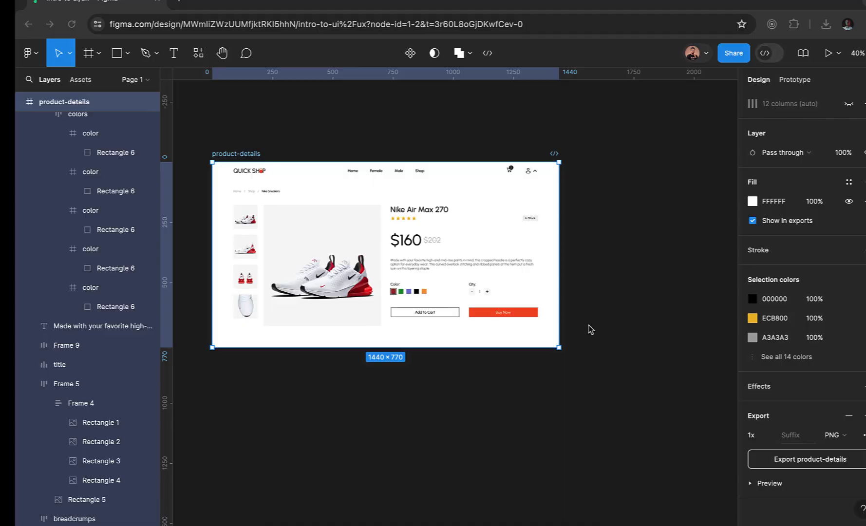
pyautogui.hscroll(5, 609, 307)
pyautogui.click(557, 254)
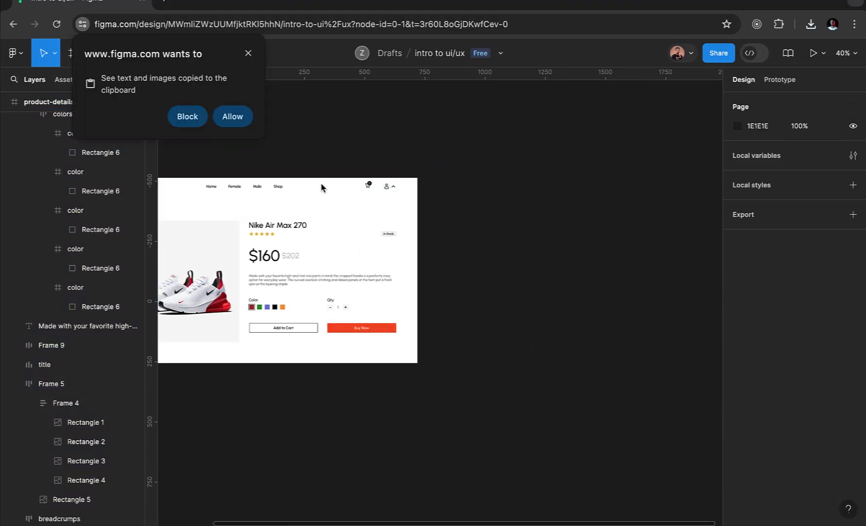
pyautogui.click(188, 116)
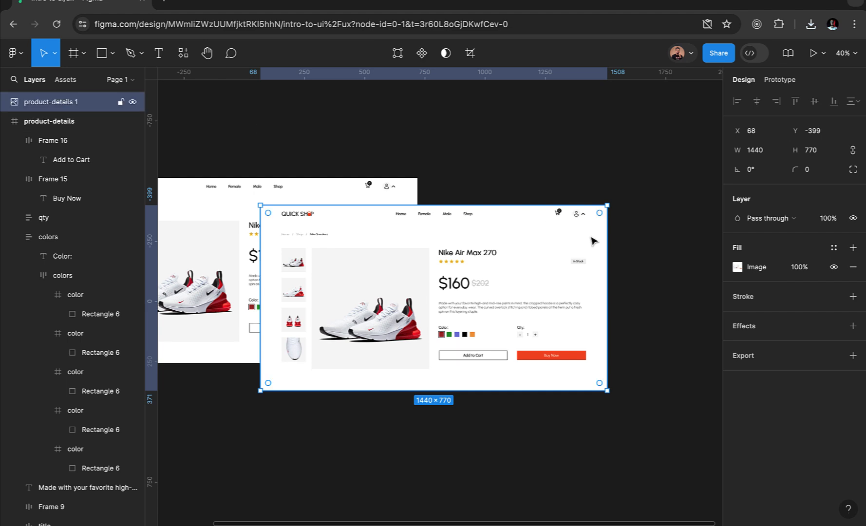
# Step: Move the pasted product-details image clear of the original frame and scale it down proportionally to about 986 × 527
pyautogui.moveTo(519, 266); pyautogui.dragTo(616, 256)
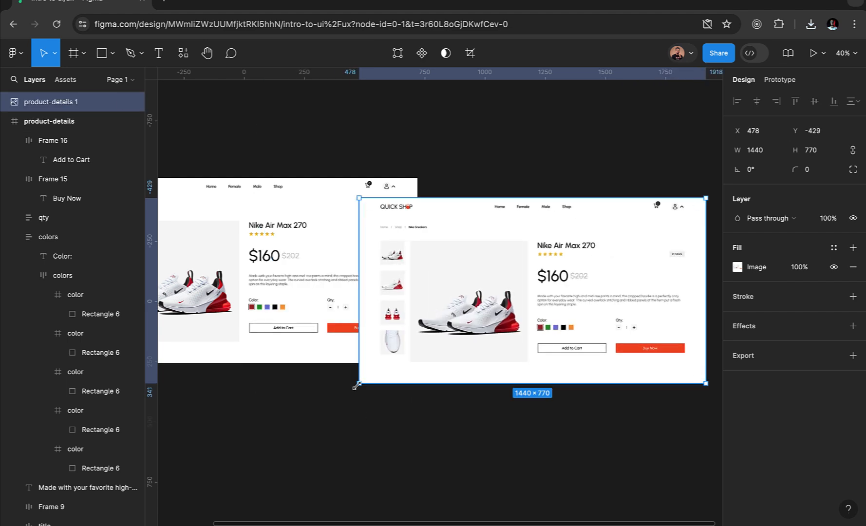
pyautogui.moveTo(359, 383); pyautogui.dragTo(505, 311)
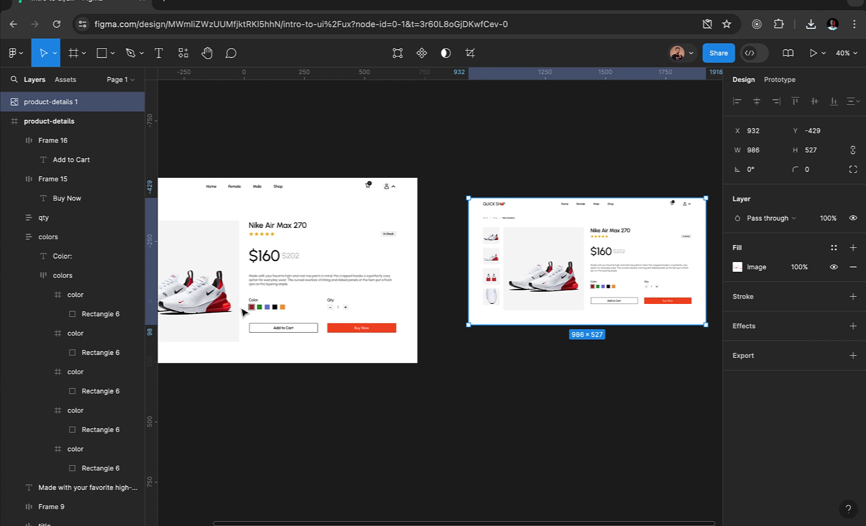
pyautogui.click(532, 365)
pyautogui.hscroll(5, 531, 364)
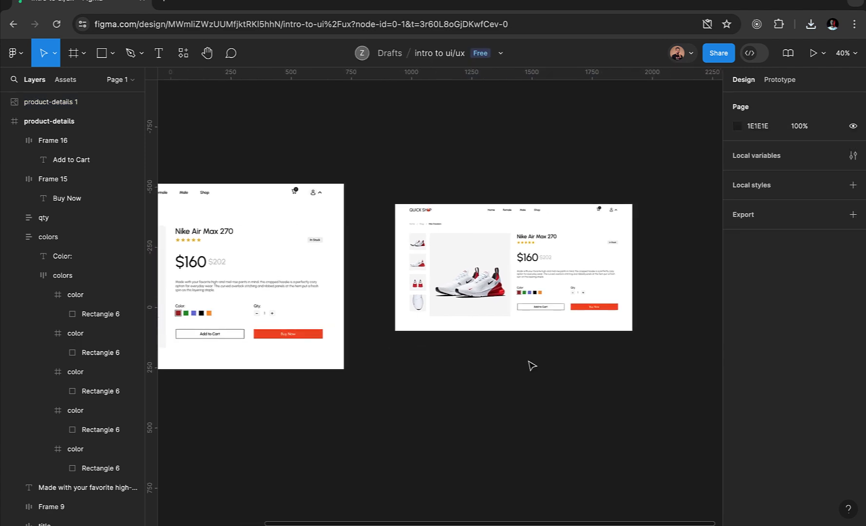
# Step: Draw a square frame on the empty canvas beside the pasted image and size it to 1000 × 1000
pyautogui.click(76, 57)
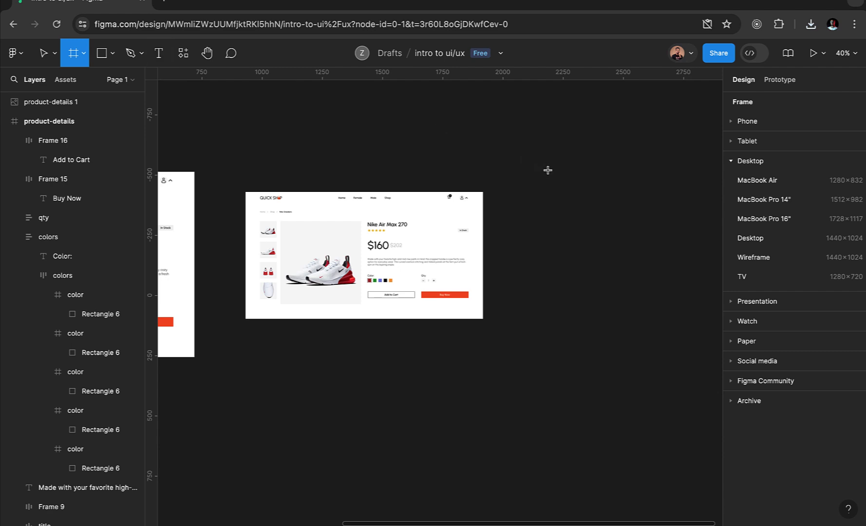
pyautogui.moveTo(522, 191); pyautogui.dragTo(641, 311)
pyautogui.click(757, 171)
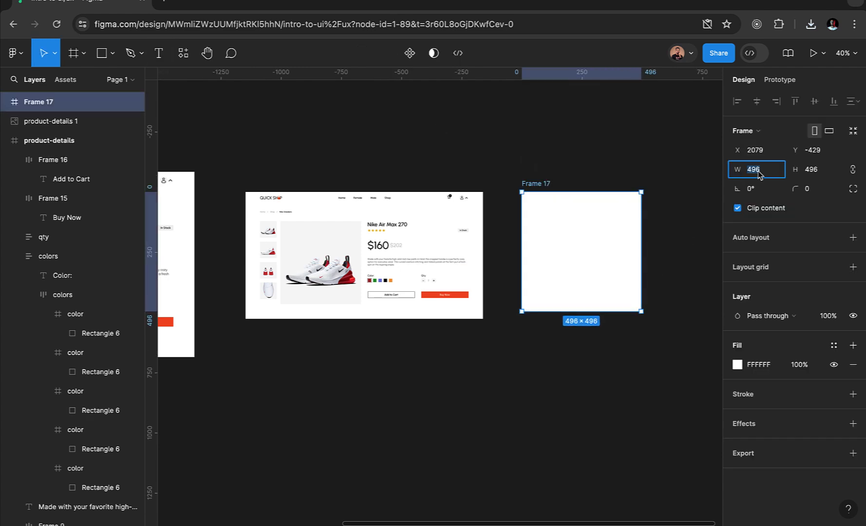
pyautogui.write('100')
pyautogui.press('Return')
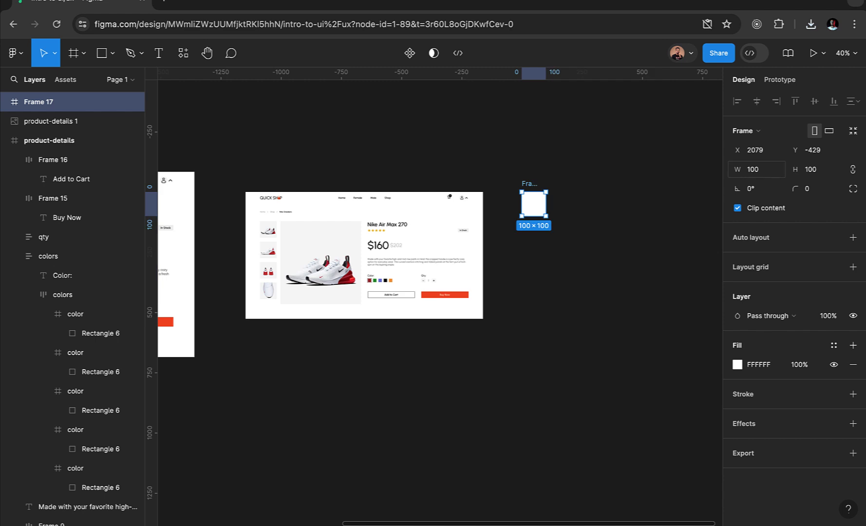
pyautogui.press('Return')
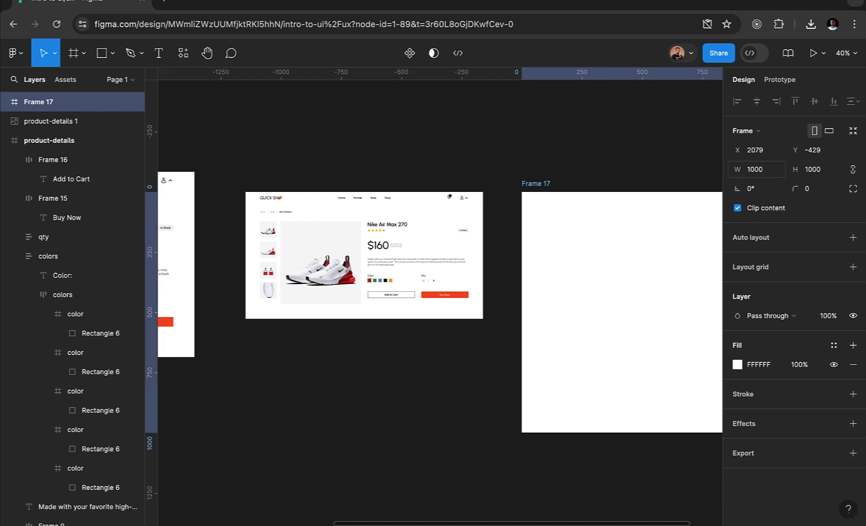
# Step: Set the fill colour of the new square frame to F5F5F5
pyautogui.hscroll(3, 499, 276)
pyautogui.scroll(-2, 499, 277)
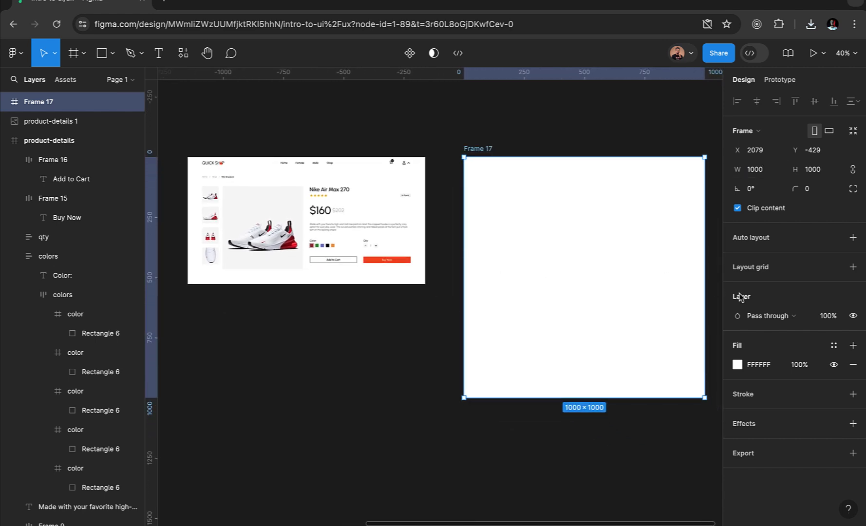
pyautogui.click(765, 366)
pyautogui.write('f5f5f5')
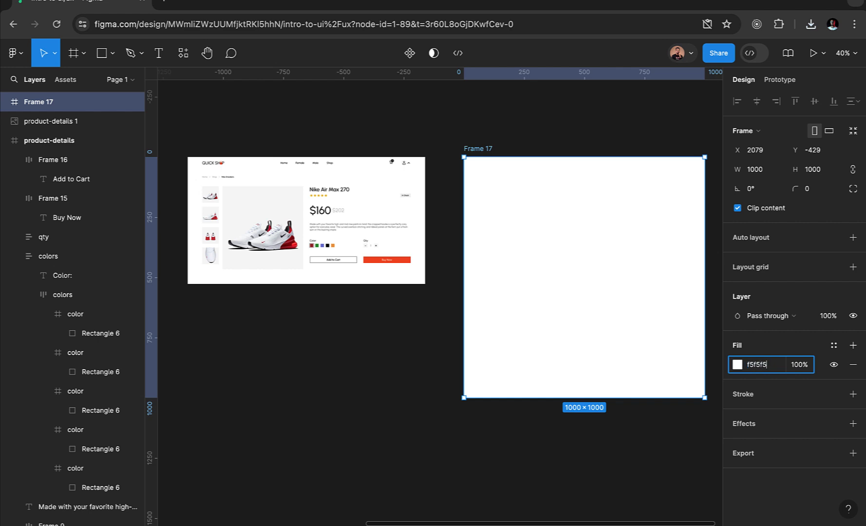
pyautogui.press('Return')
# Step: Place the product-details image inside the square frame, scale it to about 840 × 449 and centre it horizontally and vertically
pyautogui.click(217, 193)
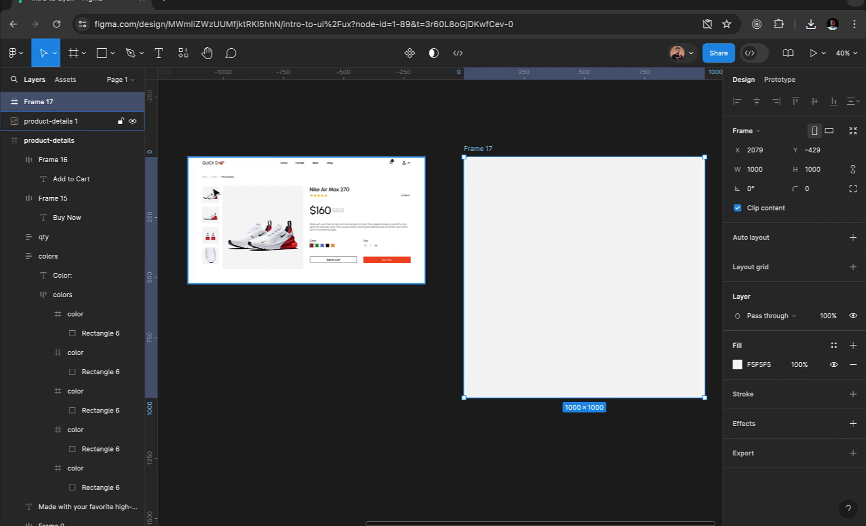
pyautogui.doubleClick(256, 212)
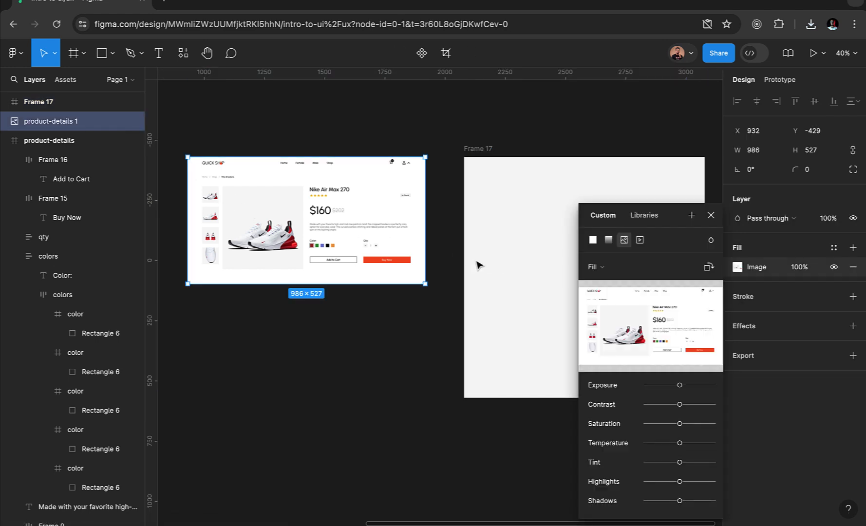
pyautogui.hscroll(2, 475, 266)
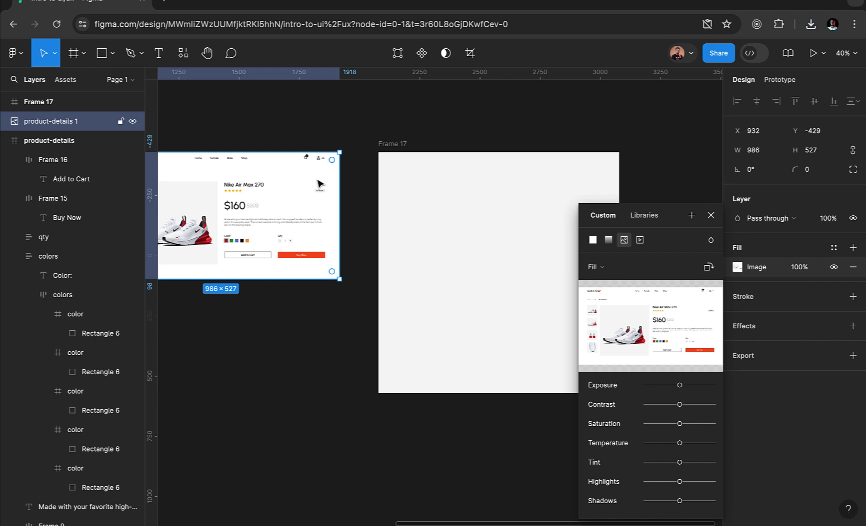
pyautogui.click(711, 218)
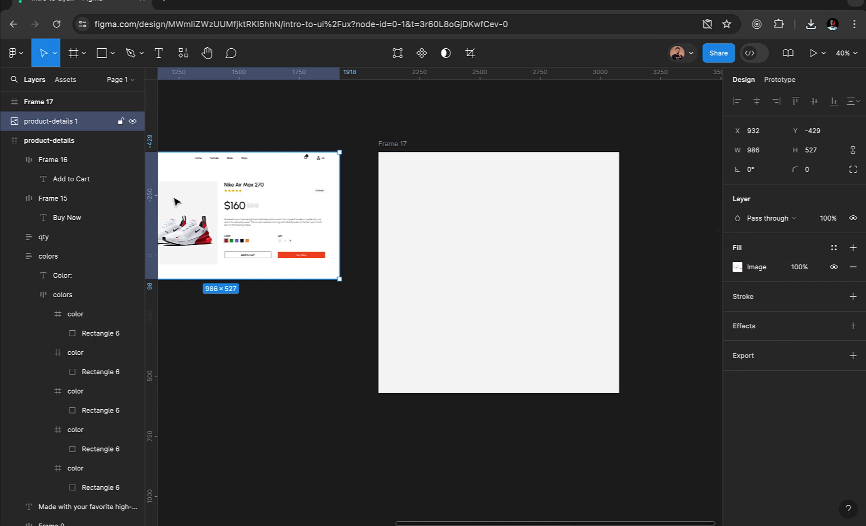
pyautogui.moveTo(198, 200); pyautogui.dragTo(453, 246)
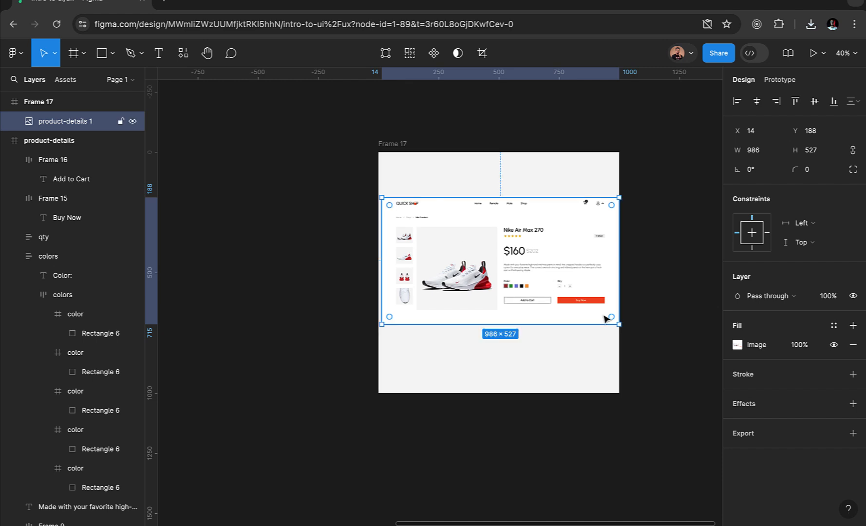
pyautogui.moveTo(620, 326); pyautogui.dragTo(584, 305)
pyautogui.moveTo(480, 255); pyautogui.dragTo(496, 276)
# Step: Round the corners of the placed product-details image with a radius of 50
pyautogui.click(812, 170)
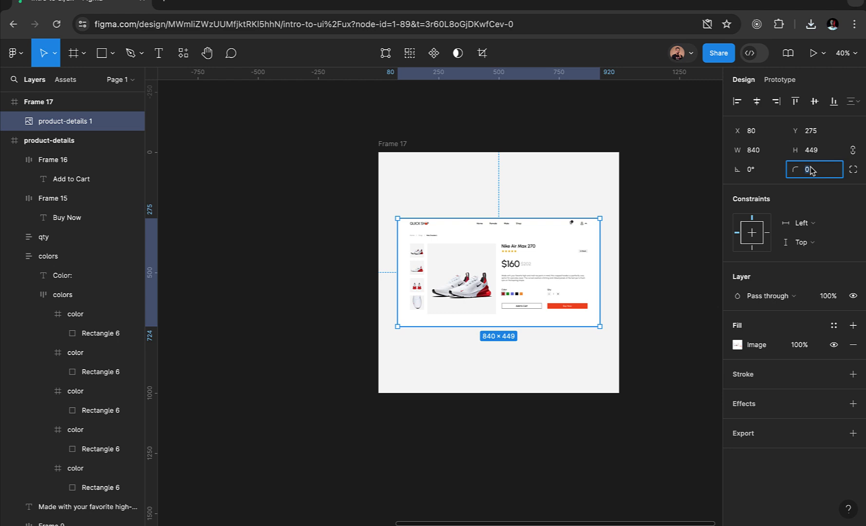
pyautogui.write('50')
pyautogui.press('Return')
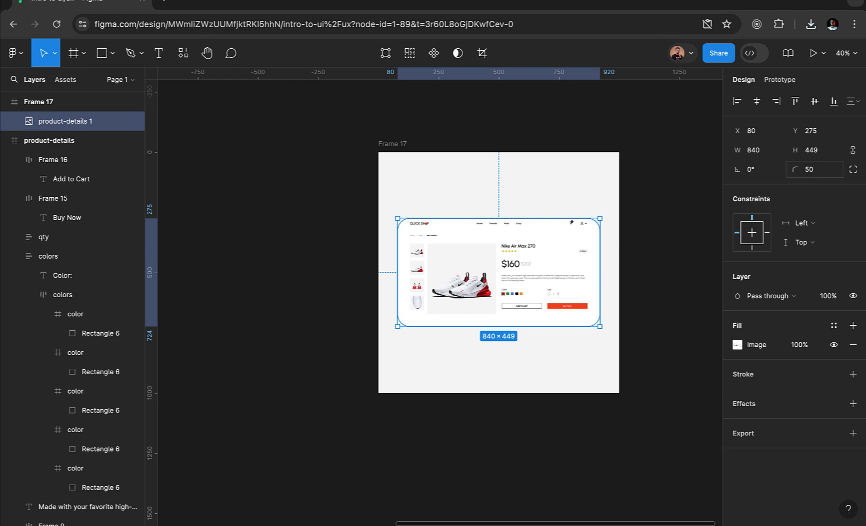
# Step: Set the corner radius of the placed product-details image to 20
pyautogui.click(824, 171)
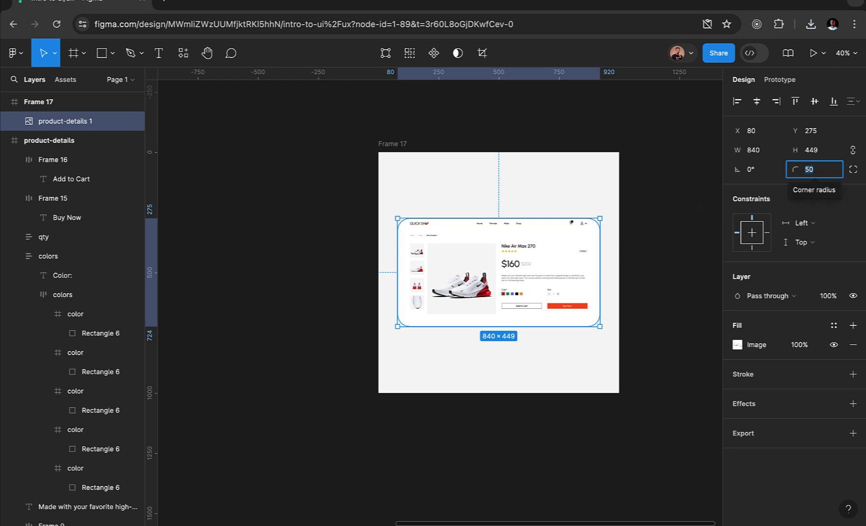
pyautogui.write('20')
pyautogui.press('Return')
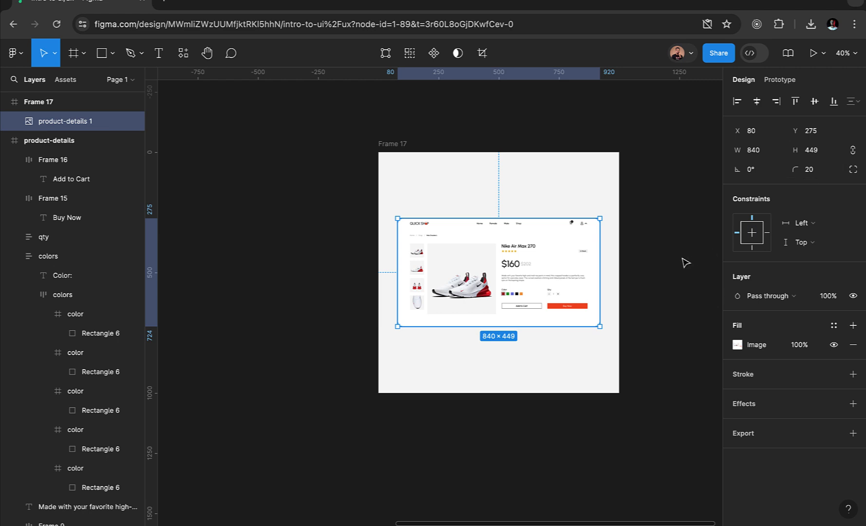
pyautogui.click(633, 261)
pyautogui.scroll(2, 590, 333)
pyautogui.scroll(2, 590, 332)
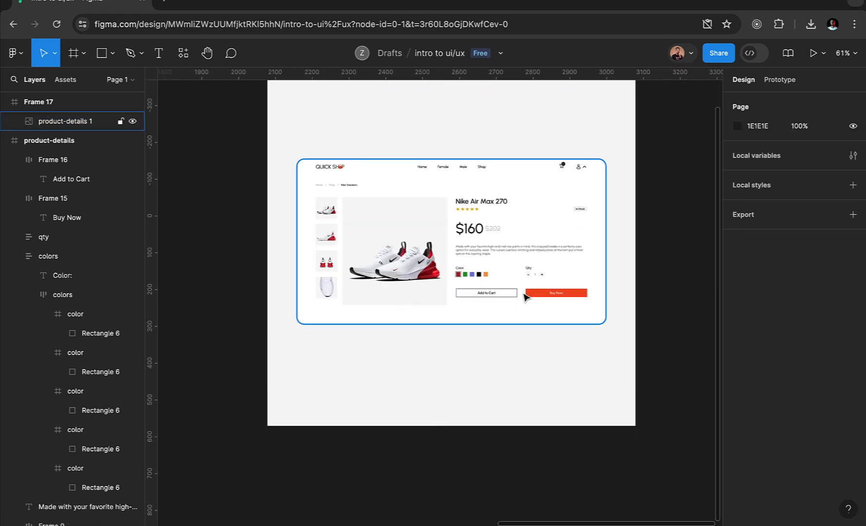
pyautogui.click(550, 317)
pyautogui.click(535, 374)
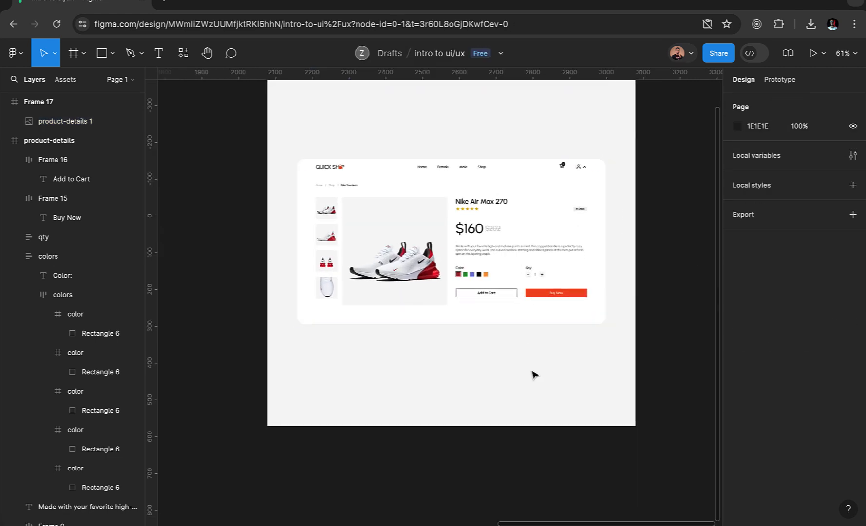
# Step: Rename the square frame to post
pyautogui.hscroll(2, 534, 375)
pyautogui.scroll(2, 534, 375)
pyautogui.scroll(1, 535, 374)
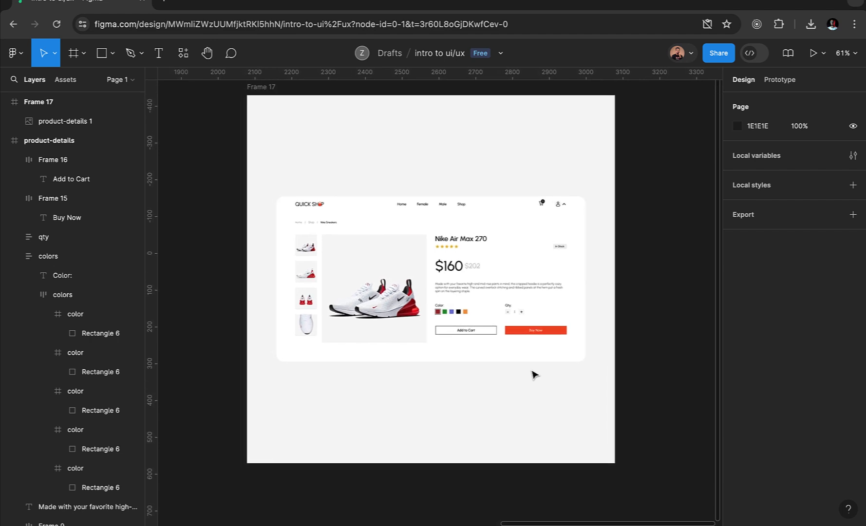
pyautogui.scroll(3, 534, 375)
pyautogui.hscroll(-1, 534, 374)
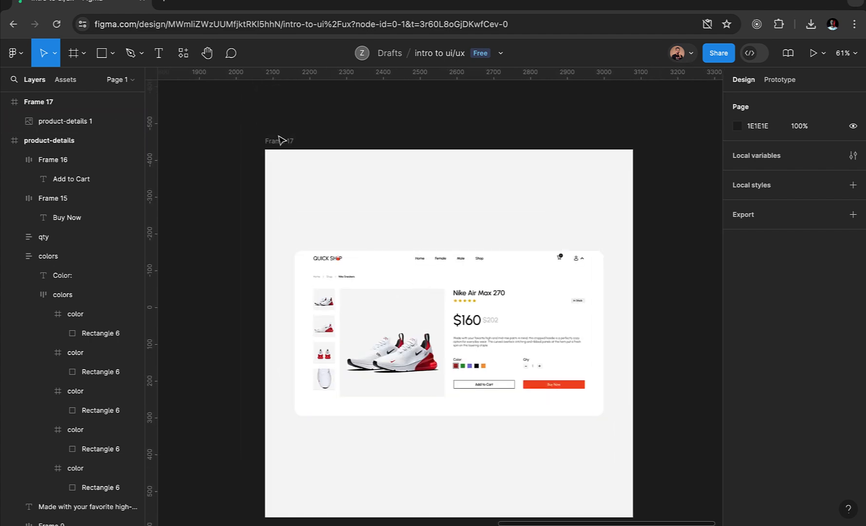
pyautogui.doubleClick(278, 141)
pyautogui.write('post')
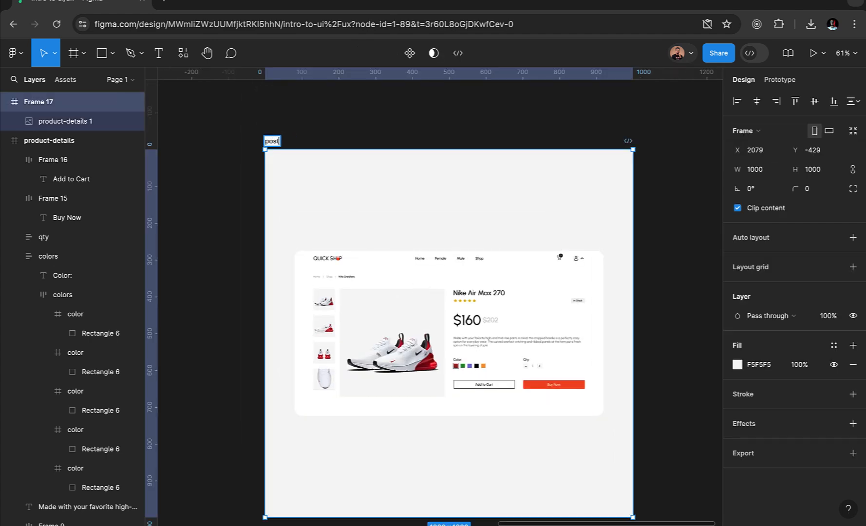
pyautogui.click(176, 170)
# Step: Add a drop shadow to the product-details image in the post frame, with both X and Y offsets set to 50
pyautogui.click(428, 319)
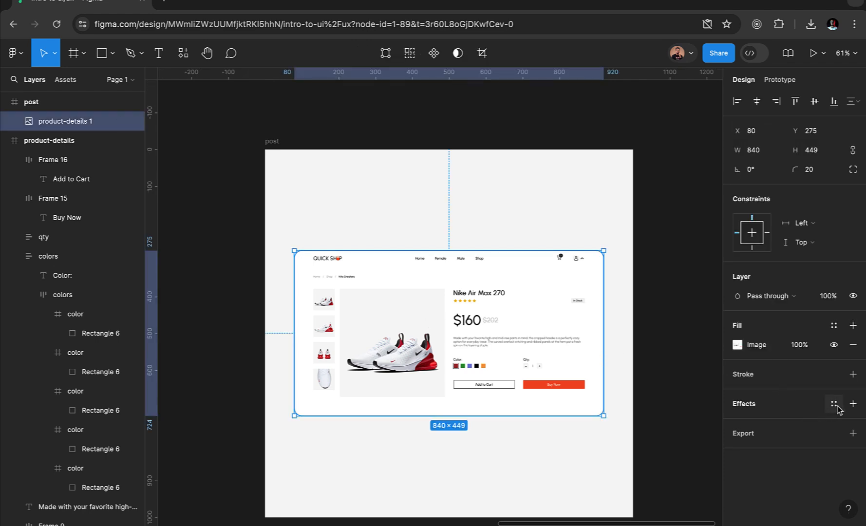
pyautogui.click(853, 404)
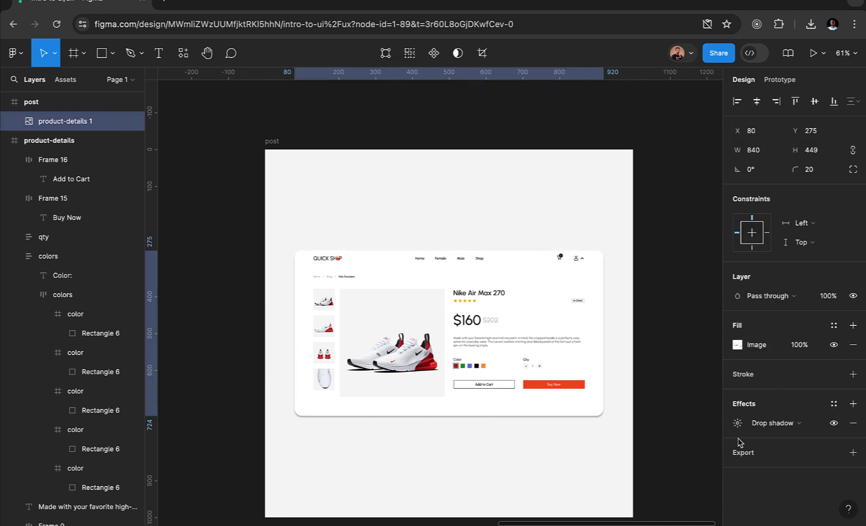
pyautogui.click(738, 423)
pyautogui.scroll(-3, 611, 344)
pyautogui.hscroll(4, 611, 344)
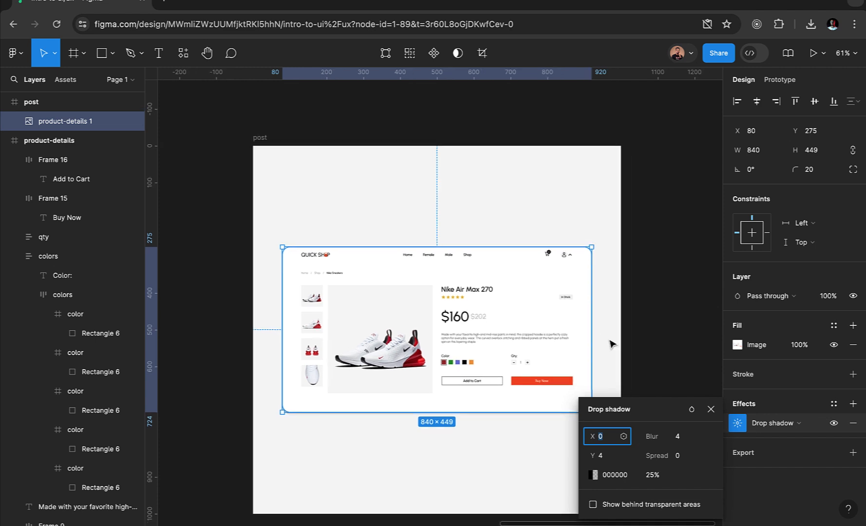
pyautogui.click(611, 460)
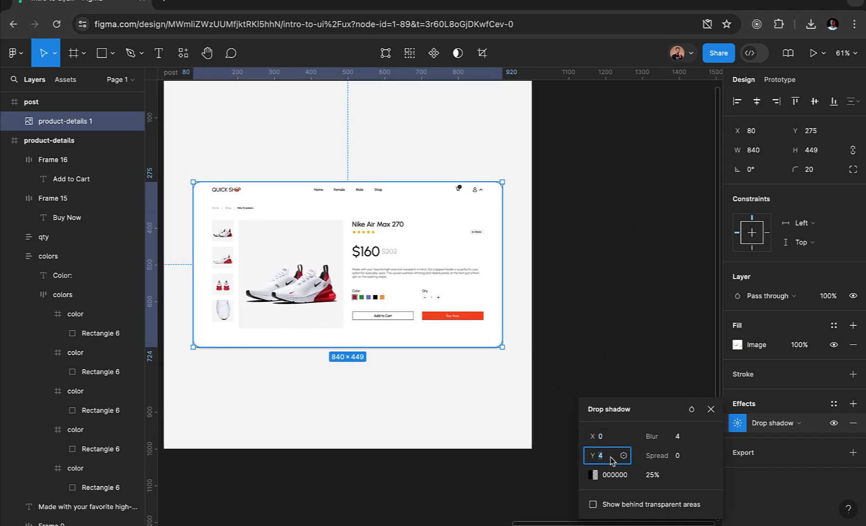
pyautogui.write('50')
pyautogui.press('Return')
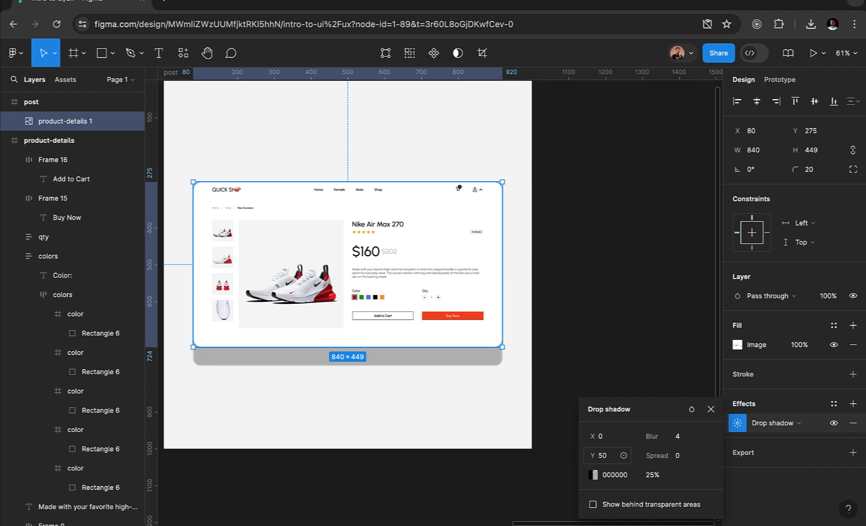
pyautogui.click(609, 437)
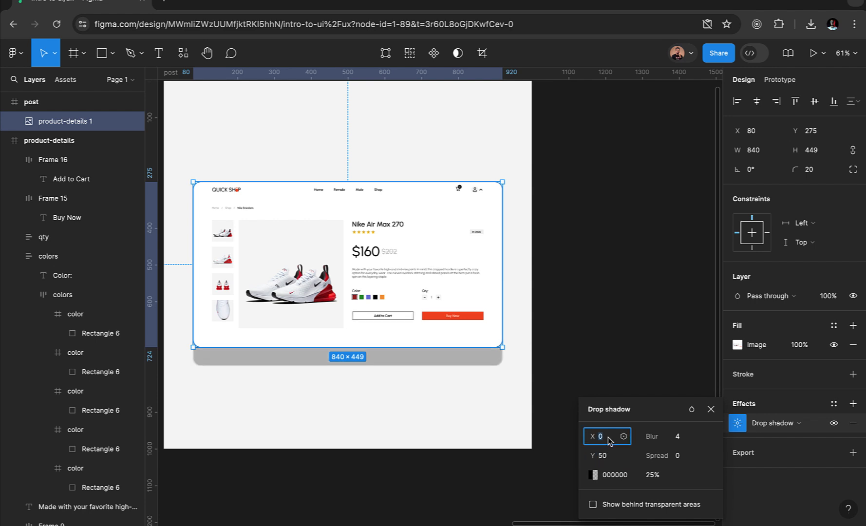
pyautogui.write('50')
pyautogui.press('Return')
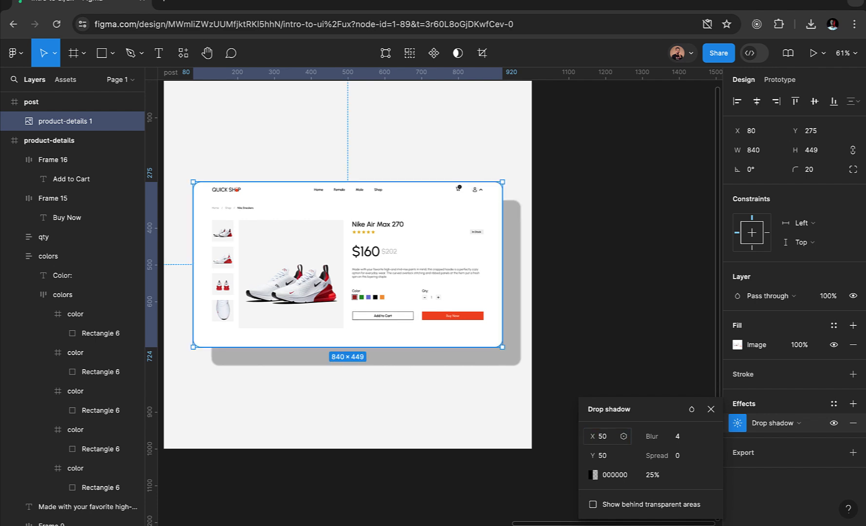
# Step: Soften the image's drop shadow with a blur of 100 and an opacity of 10%
pyautogui.click(687, 441)
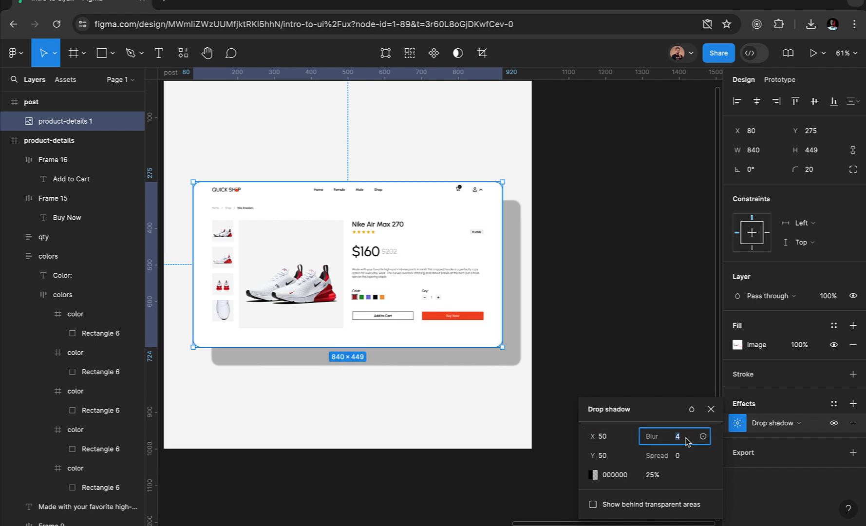
pyautogui.write('100')
pyautogui.press('Return')
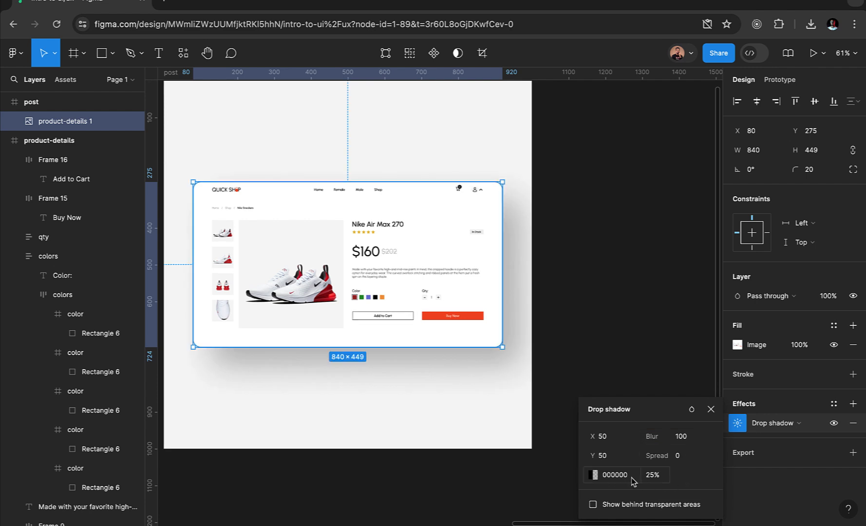
pyautogui.click(652, 476)
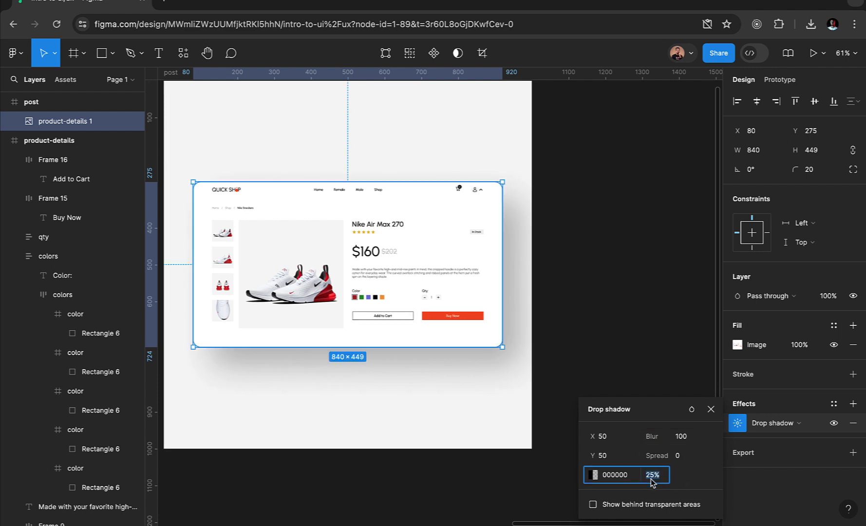
pyautogui.write('10')
pyautogui.press('Return')
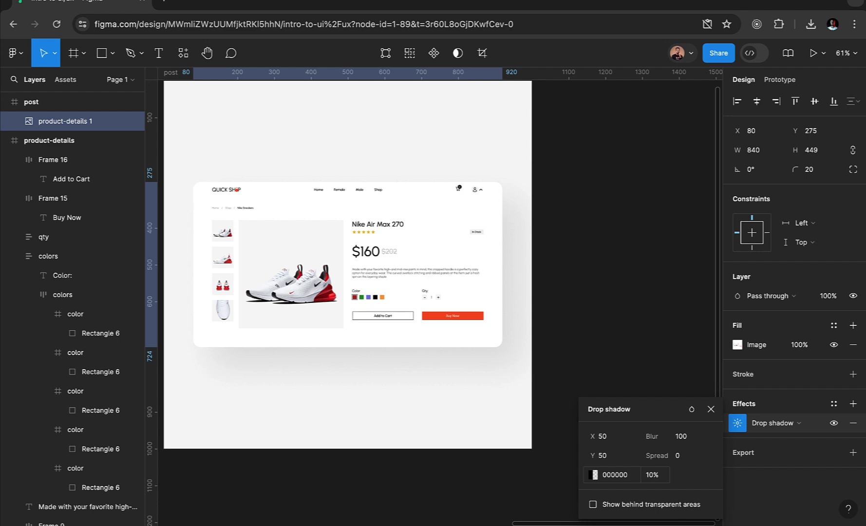
pyautogui.click(710, 409)
pyautogui.click(598, 306)
pyautogui.scroll(-3, 598, 306)
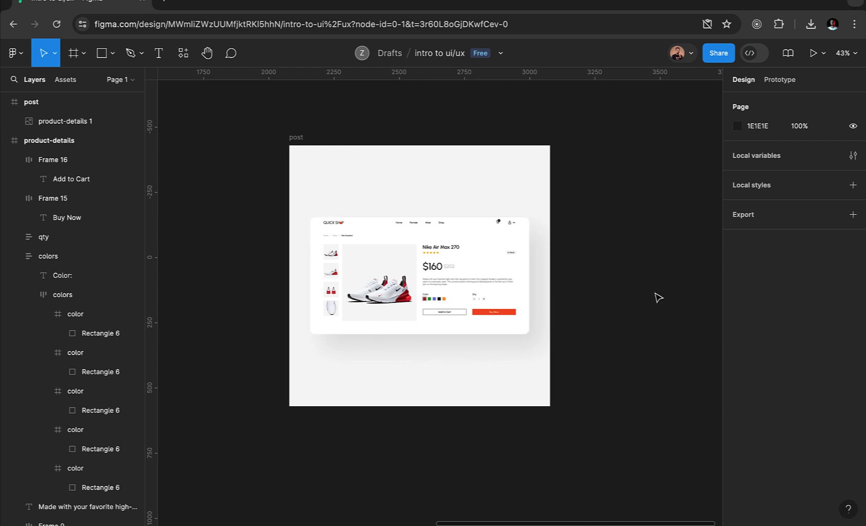
pyautogui.click(492, 287)
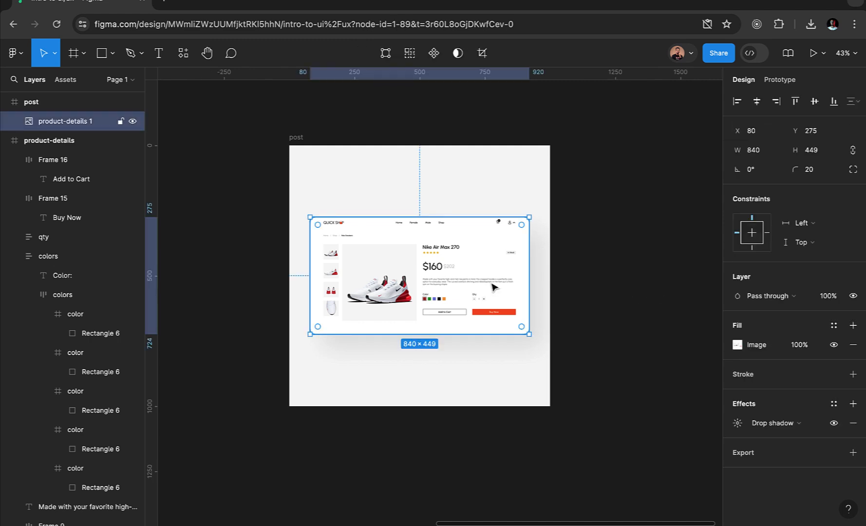
pyautogui.click(603, 281)
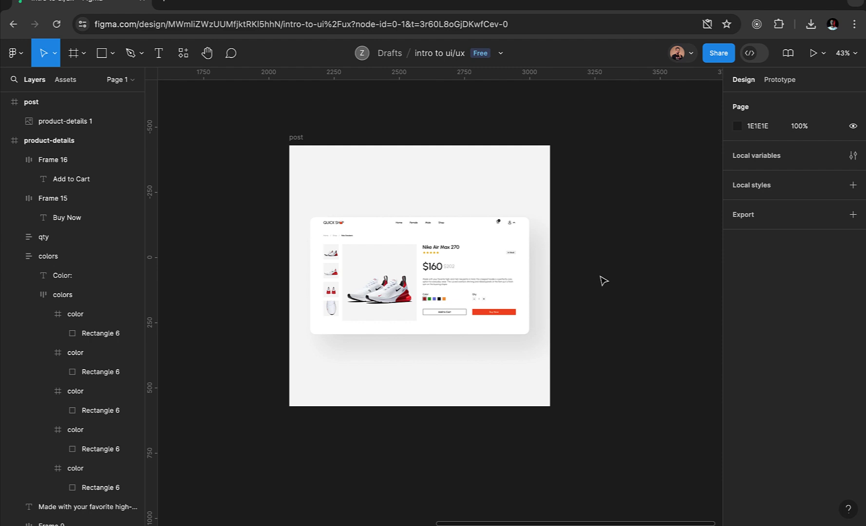
pyautogui.click(466, 278)
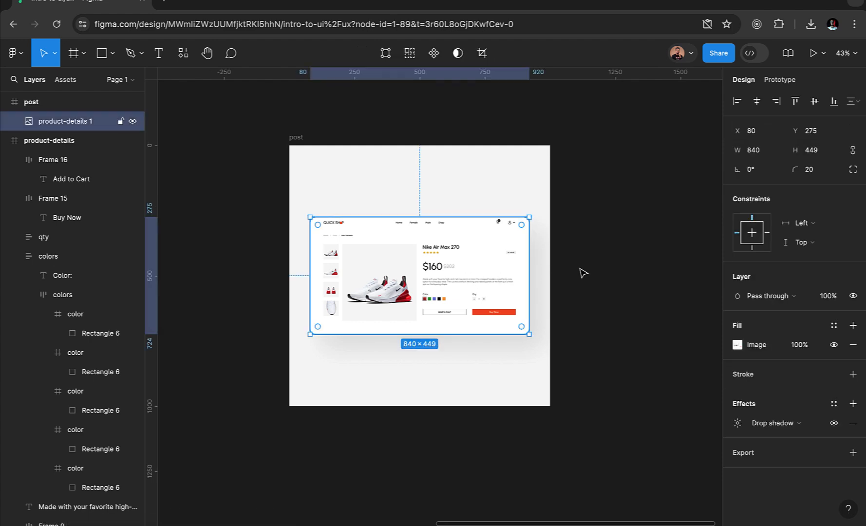
pyautogui.click(603, 274)
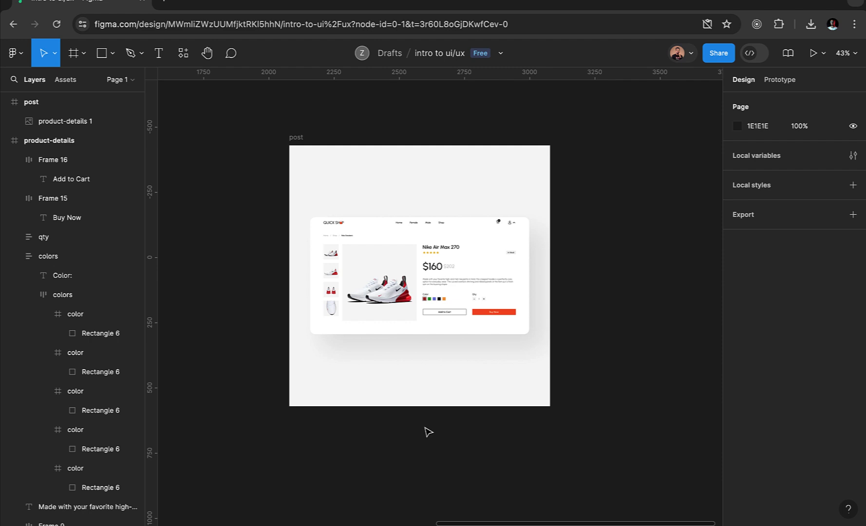
# Step: Export the post frame as a PNG at 1x scale
pyautogui.click(295, 138)
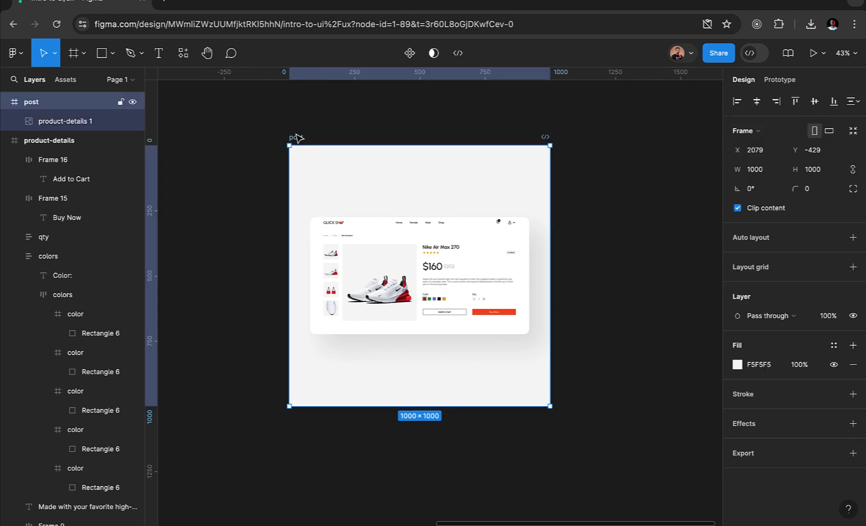
pyautogui.click(853, 454)
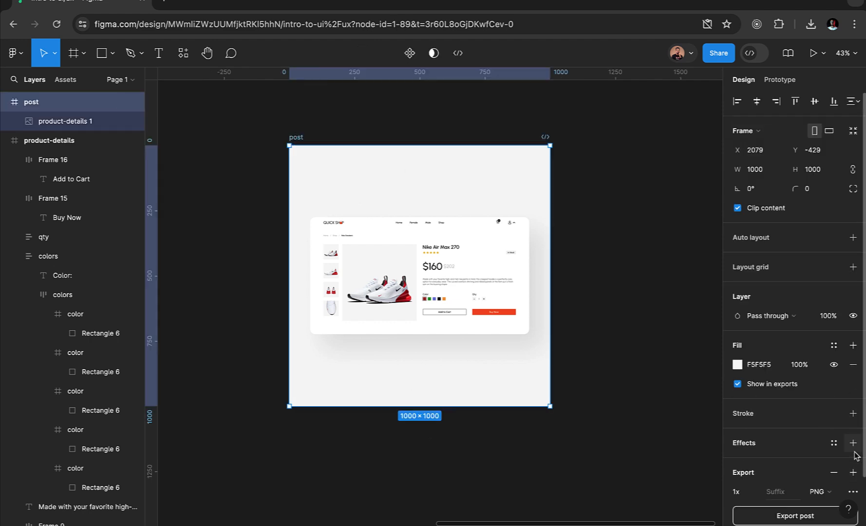
pyautogui.scroll(-2, 828, 439)
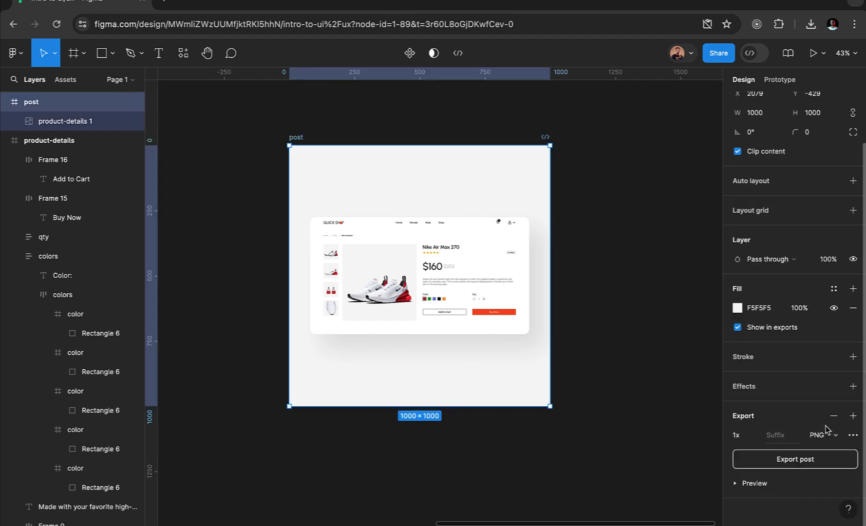
pyautogui.click(809, 461)
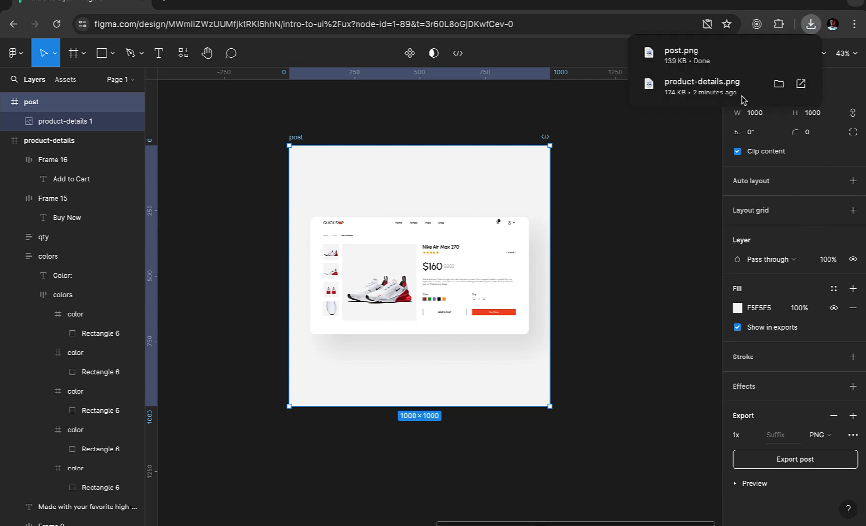
# Step: Open the exported post.png from the Downloads folder to check the image, and return to the Figma design
pyautogui.click(779, 53)
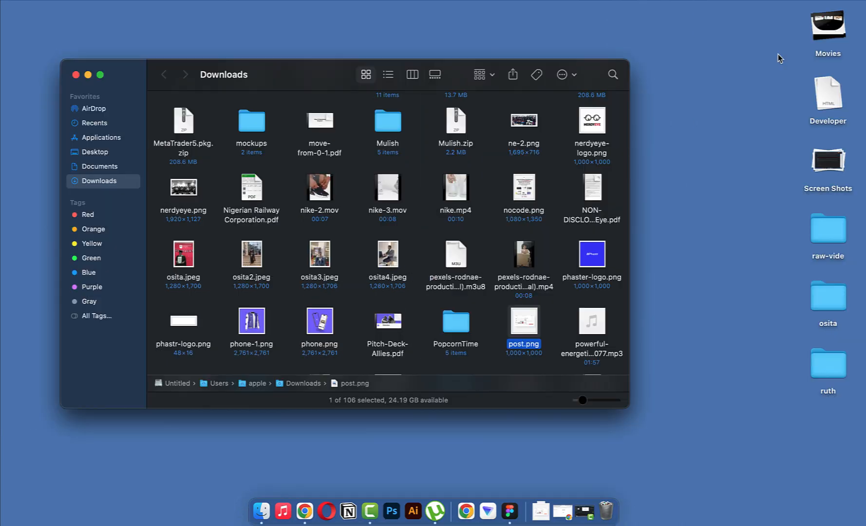
pyautogui.doubleClick(527, 321)
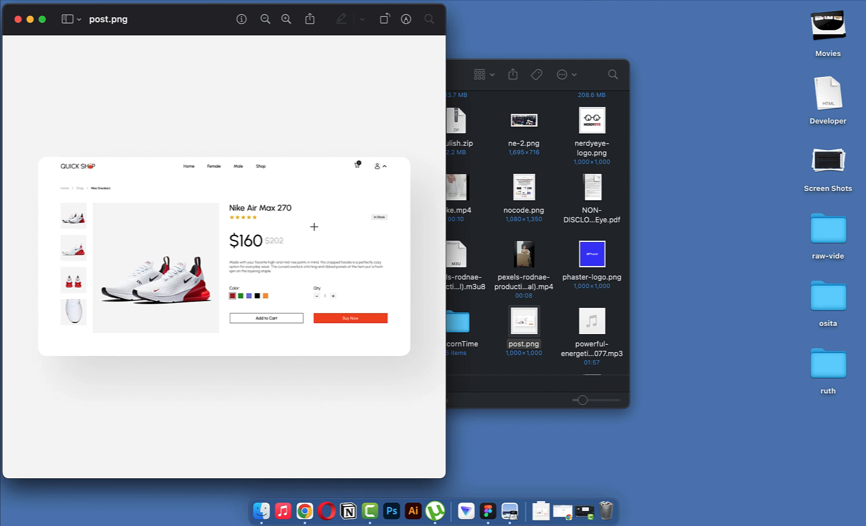
pyautogui.click(18, 19)
pyautogui.hotkey('ctrl', 'Right')
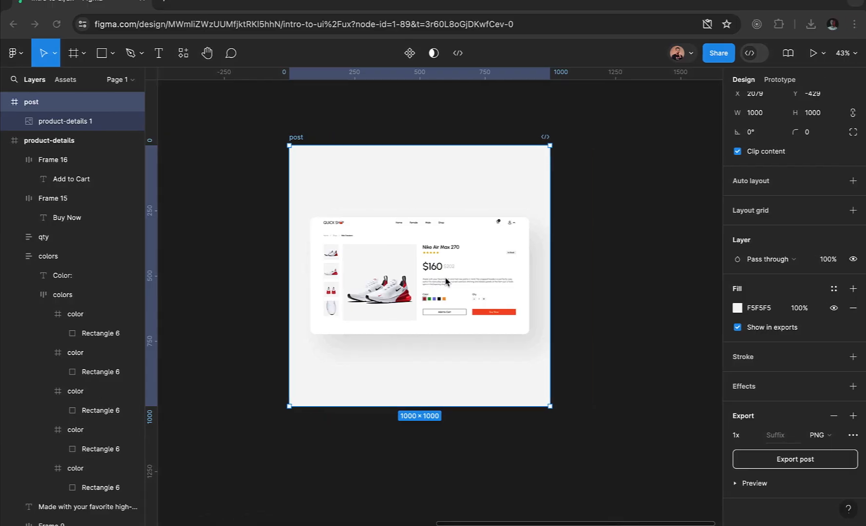
pyautogui.click(609, 281)
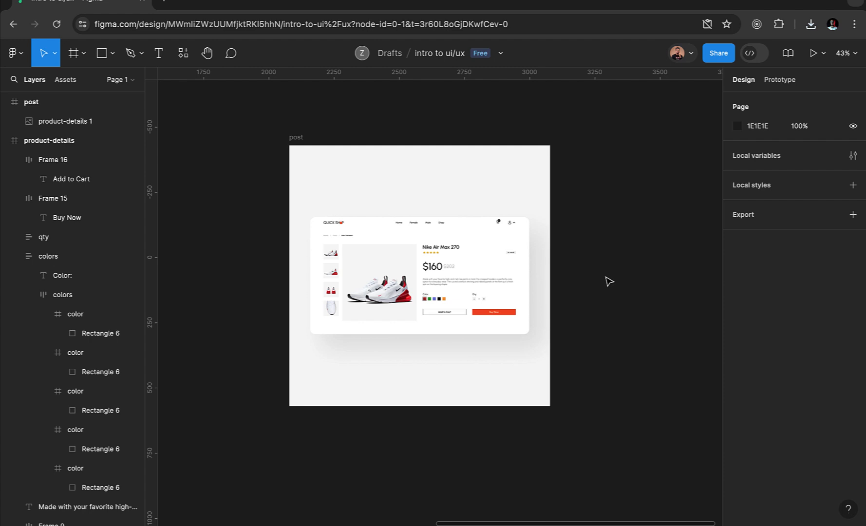
pyautogui.hscroll(-10, 609, 282)
pyautogui.scroll(-5, 609, 282)
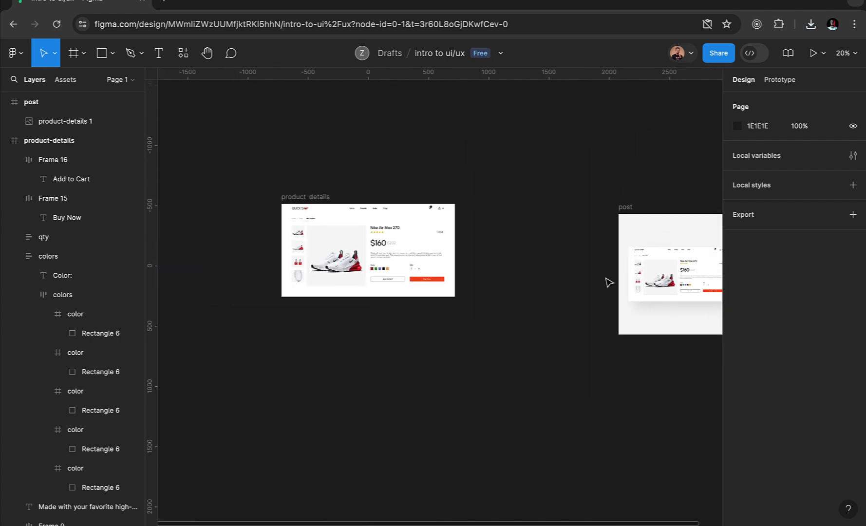
pyautogui.hscroll(-2, 609, 282)
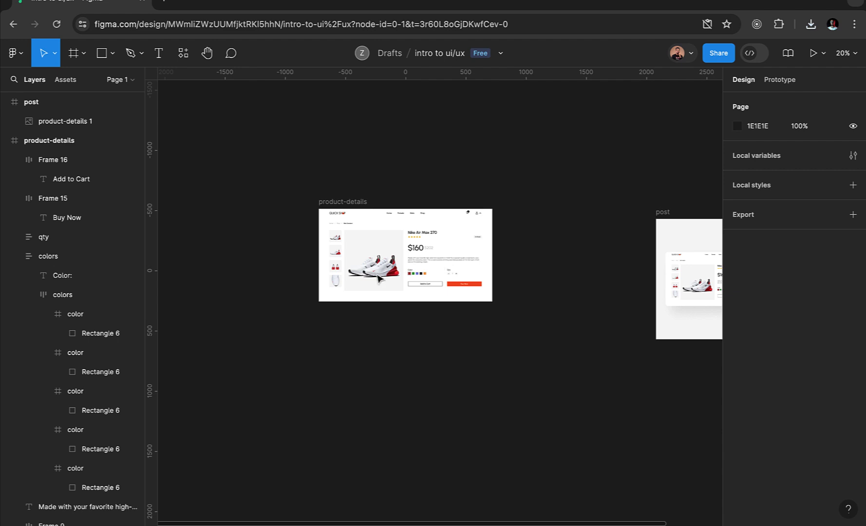
pyautogui.scroll(5, 379, 278)
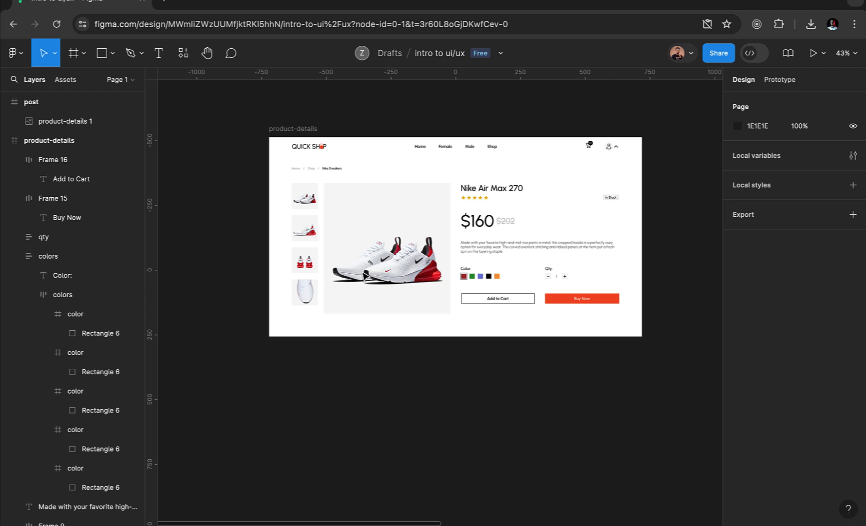
pyautogui.hscroll(15, 365, 276)
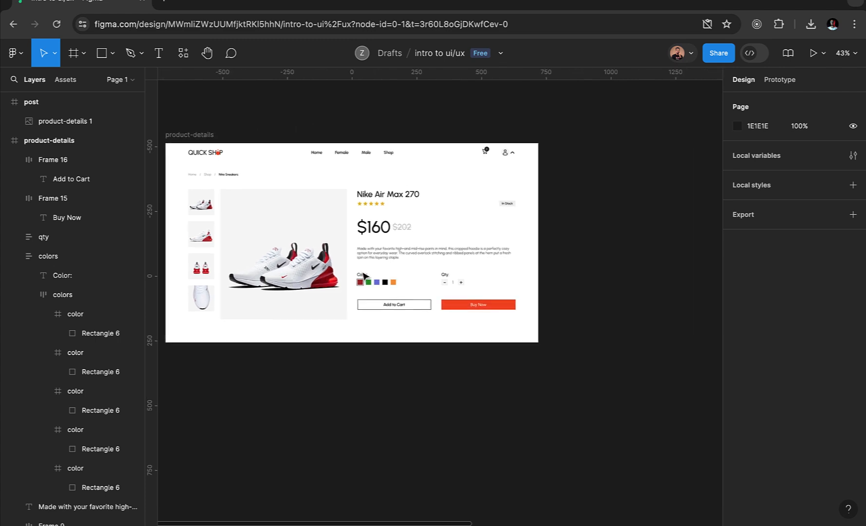